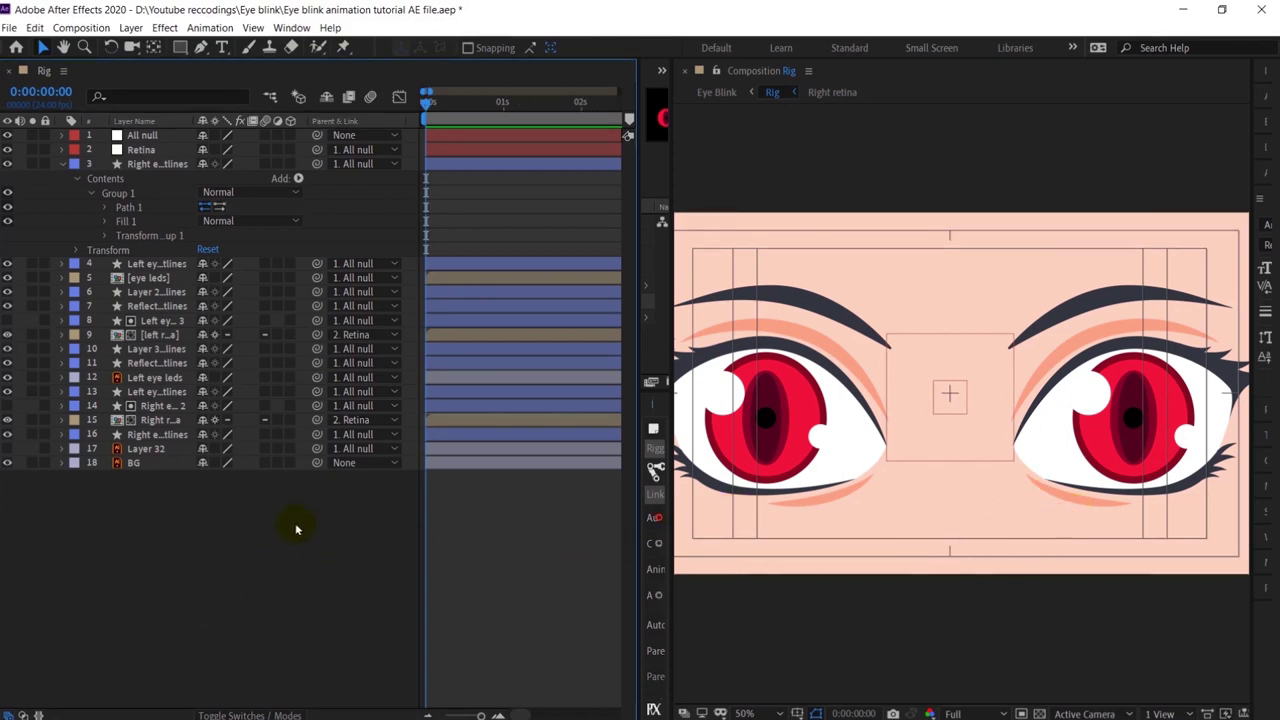
Step: Examine the left and right retina layers, the right eye shape and the matte layer above the right retina
left_click(163, 421)
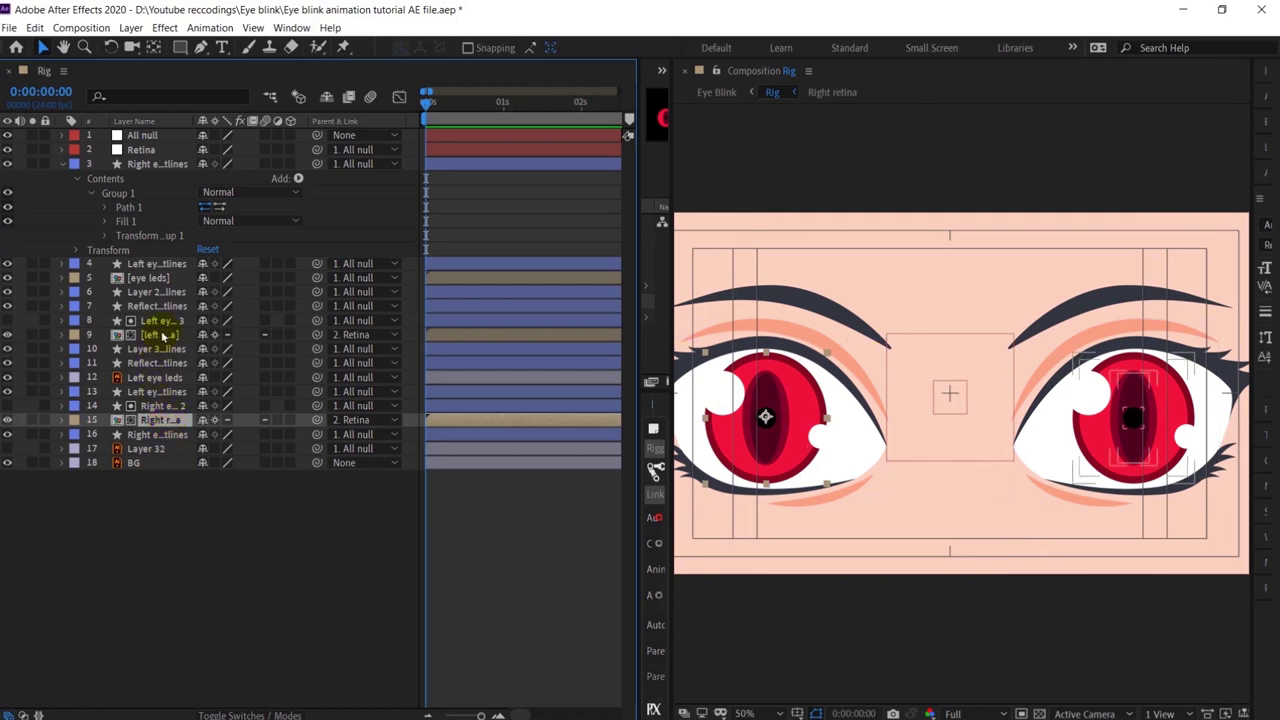
left_click(160, 335, "ctrl")
left_click(200, 580)
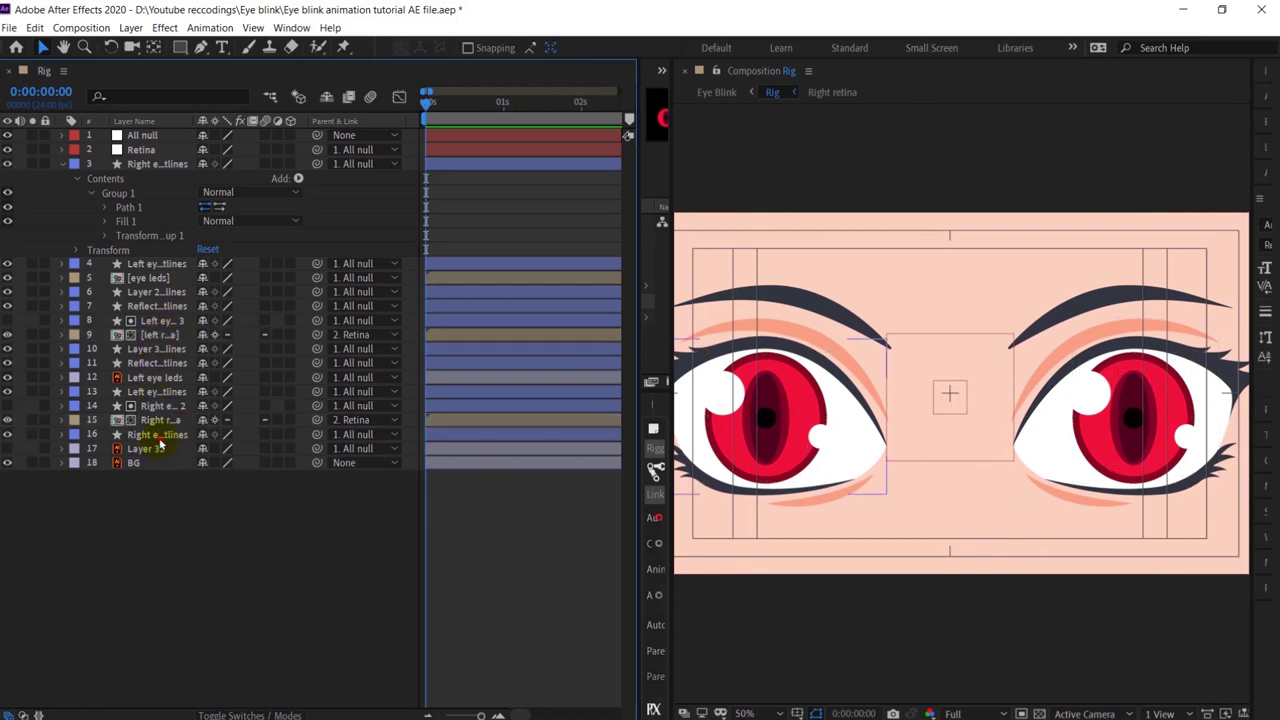
left_click(157, 435)
left_click(838, 443)
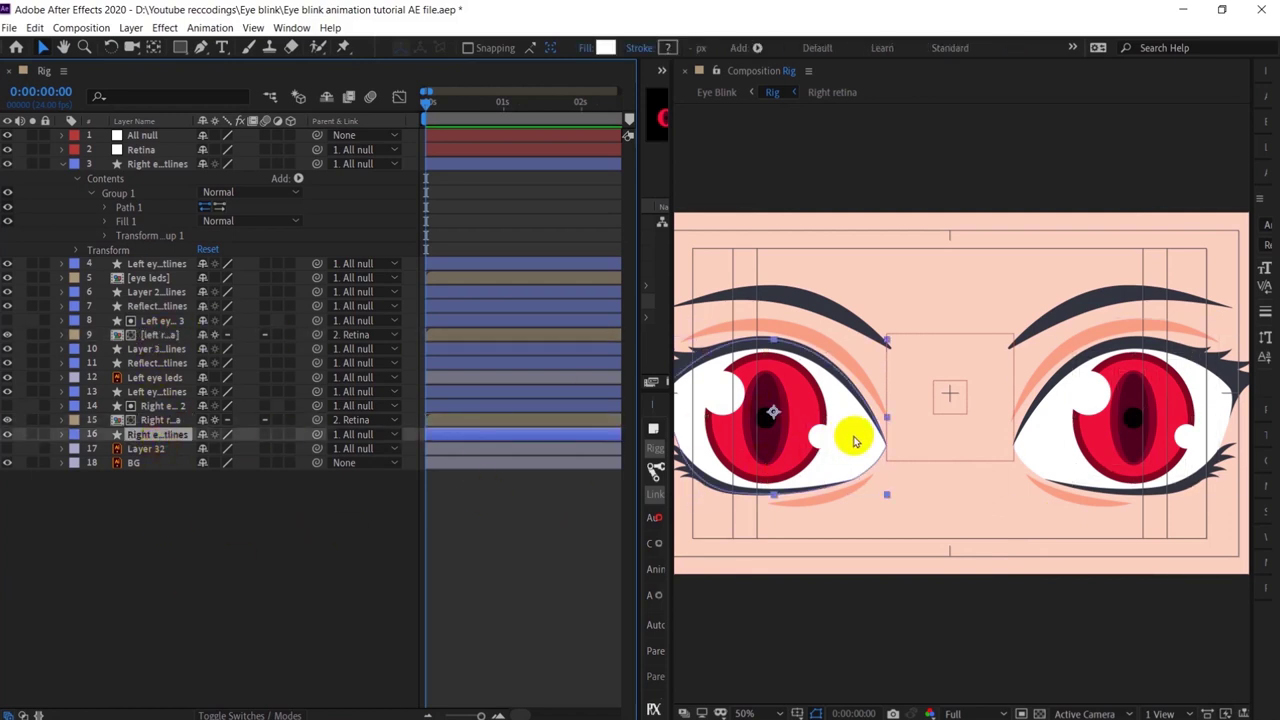
left_click(157, 420)
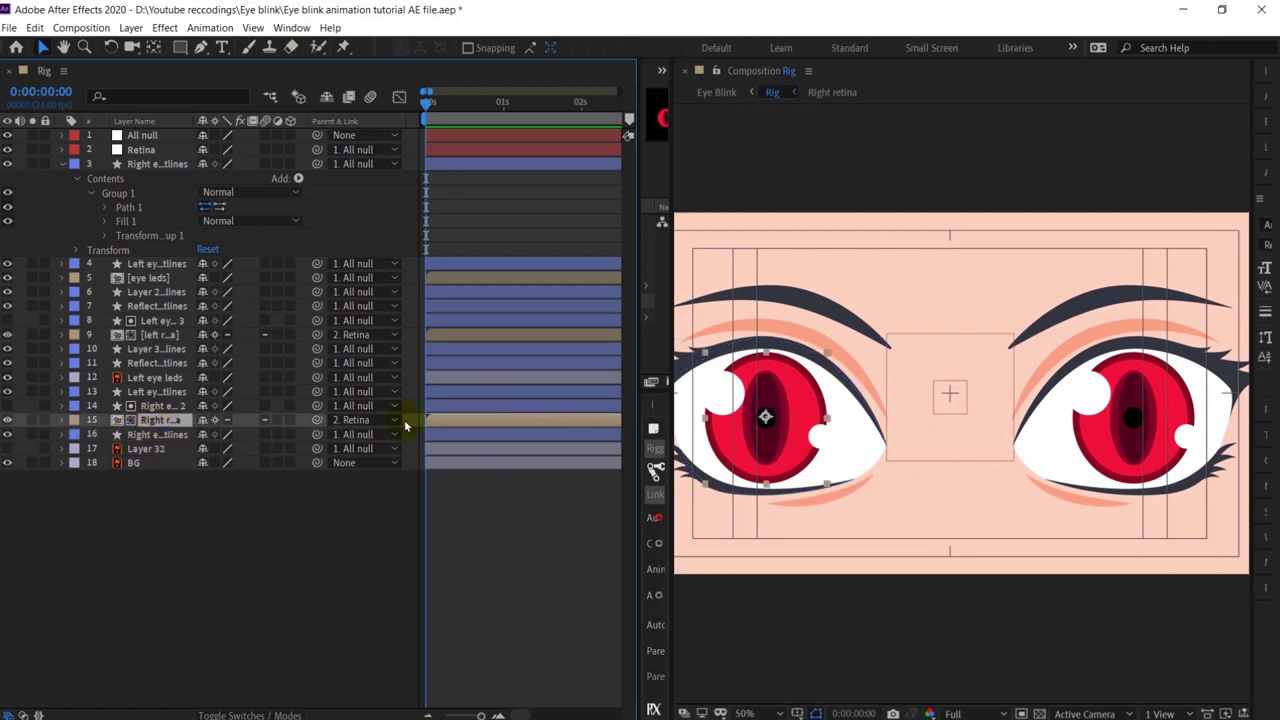
left_click(166, 436)
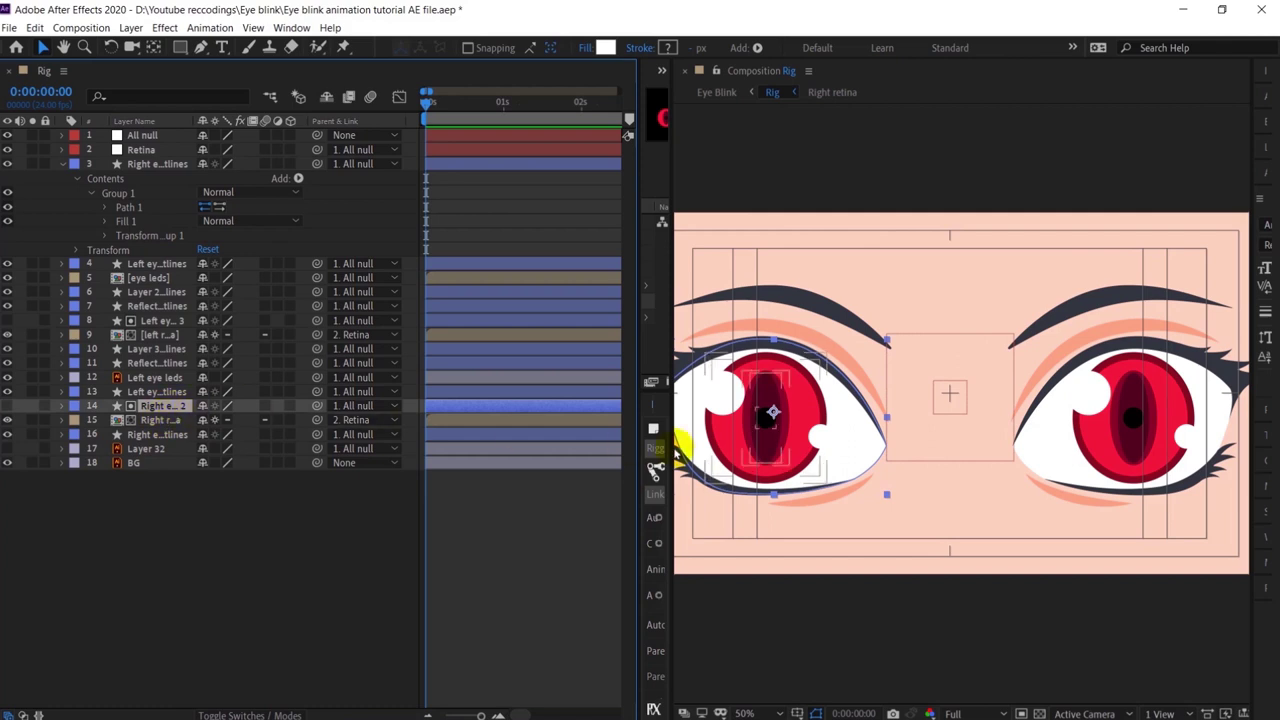
left_click(182, 421)
mouse_move(760, 400)
left_mouse_down()
mouse_move(830, 420)
mouse_move(783, 411)
mouse_move(847, 390)
mouse_move(851, 443)
mouse_move(793, 404)
mouse_move(771, 413)
left_mouse_up()
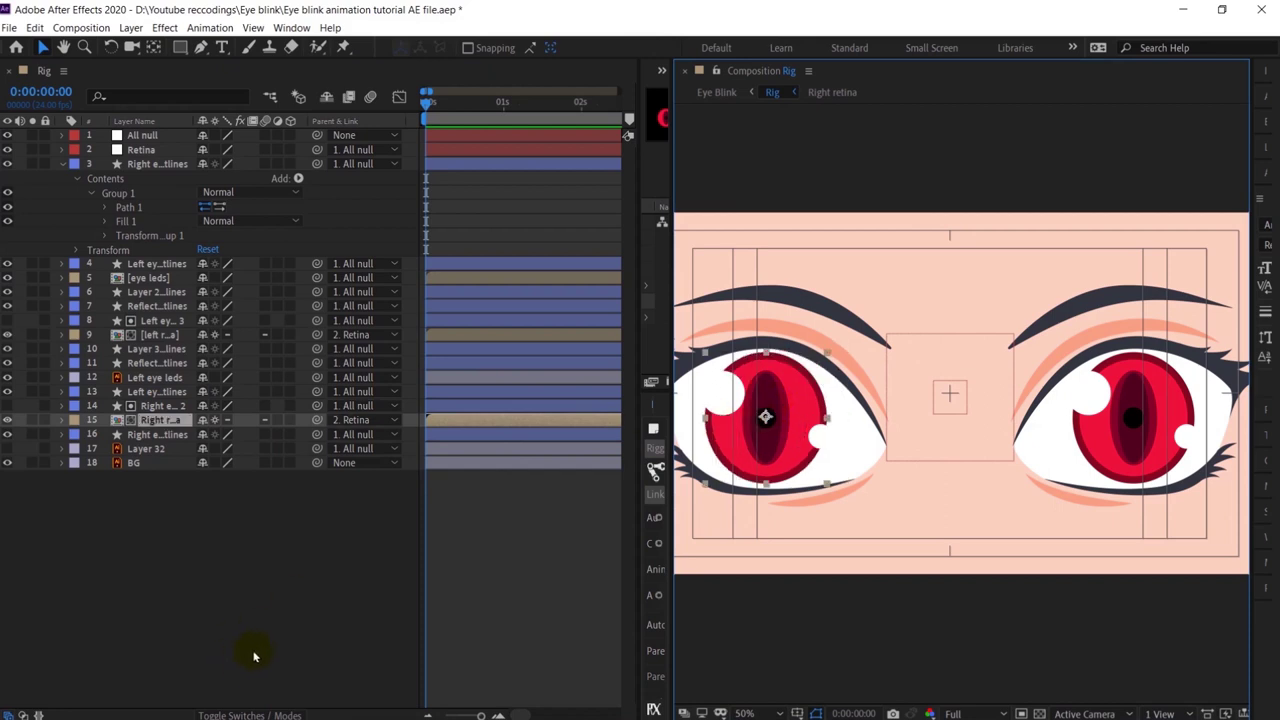
Step: Try moving the eye leds layer in the Rig composition and undo the move
left_click(174, 280)
left_click_drag(1063, 442, 1040, 436)
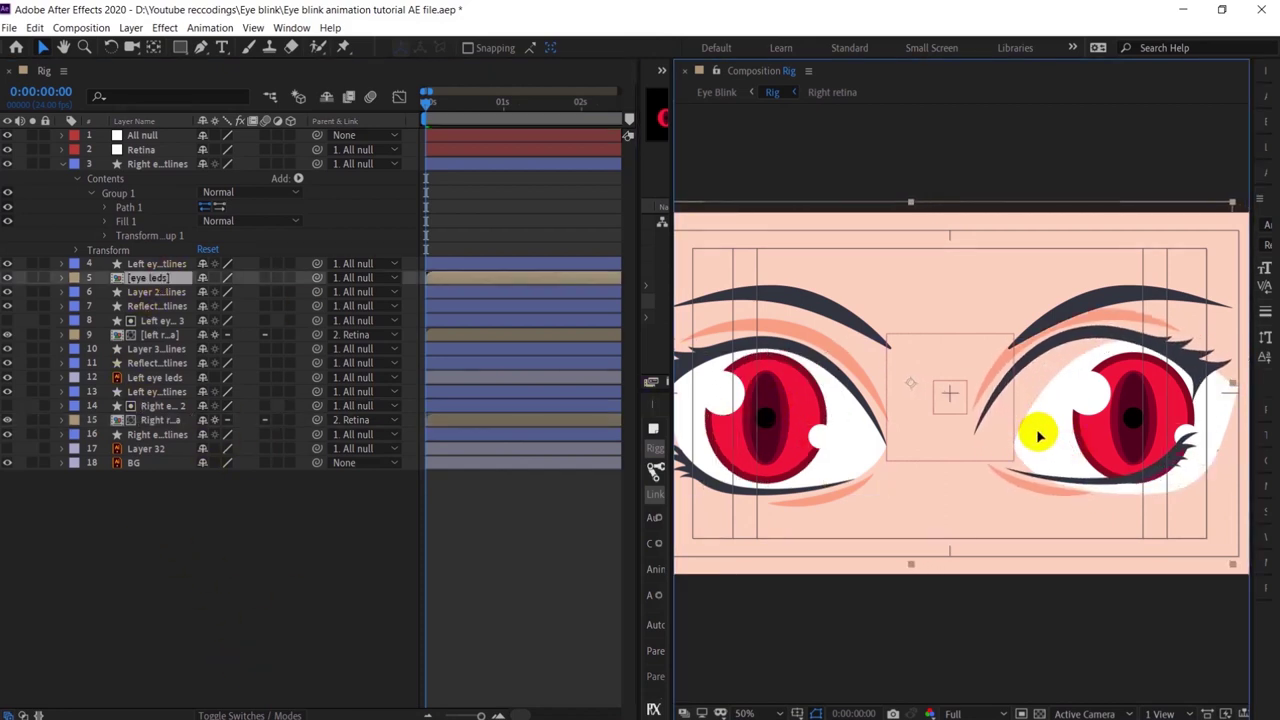
key("ctrl+z")
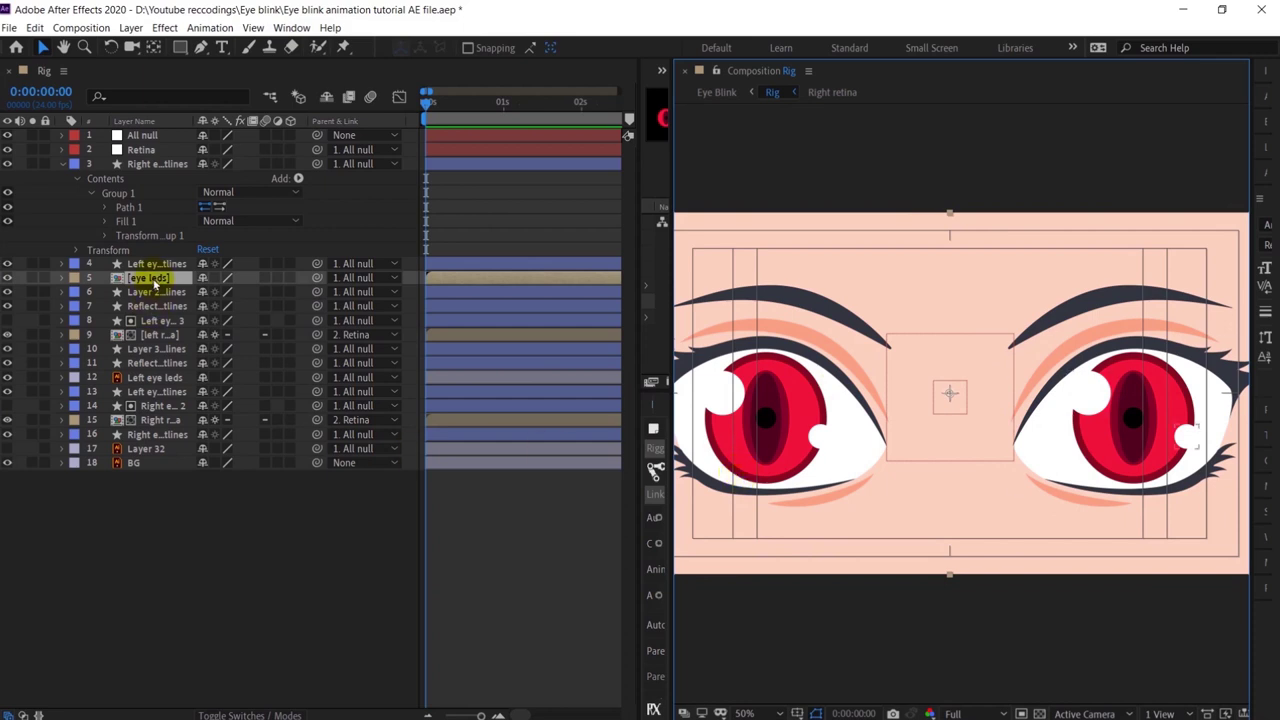
Step: Open the eye leds composition, check its lid crease and lash layers, and hide the Mode and TrkMat columns
double_click(152, 281)
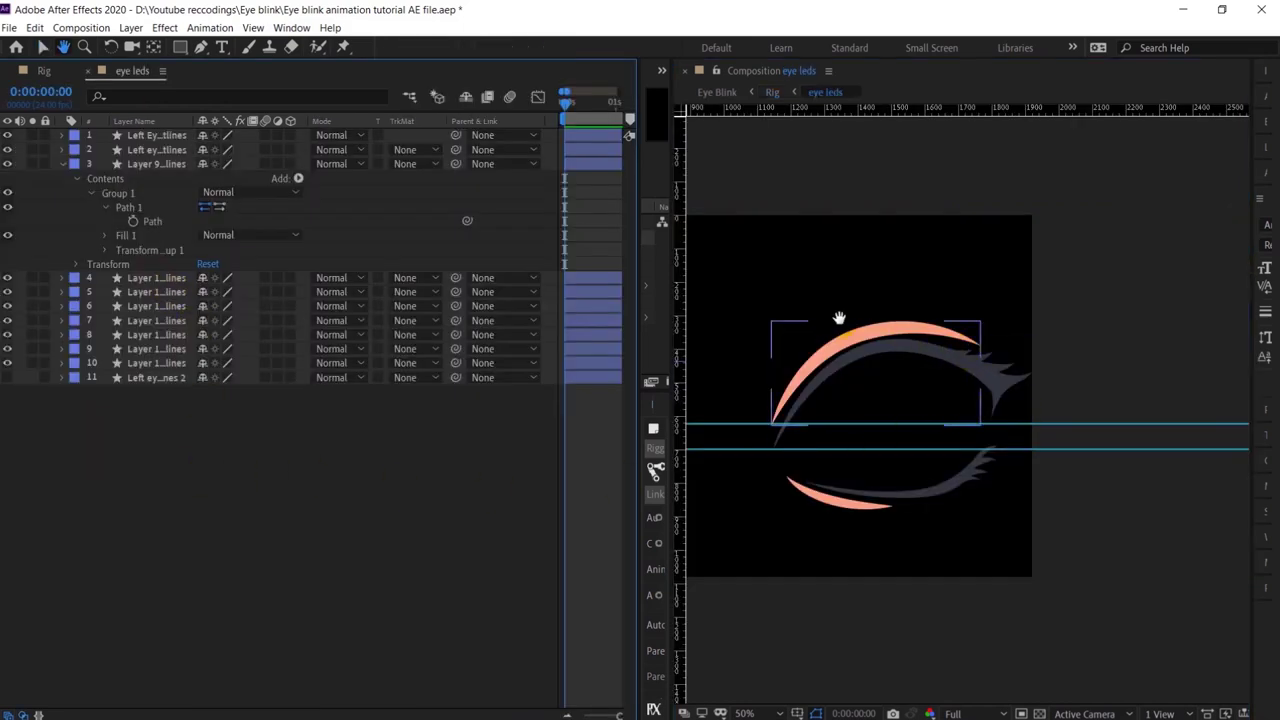
left_click_drag(840, 317, 971, 312)
left_click(145, 137)
left_click(145, 137)
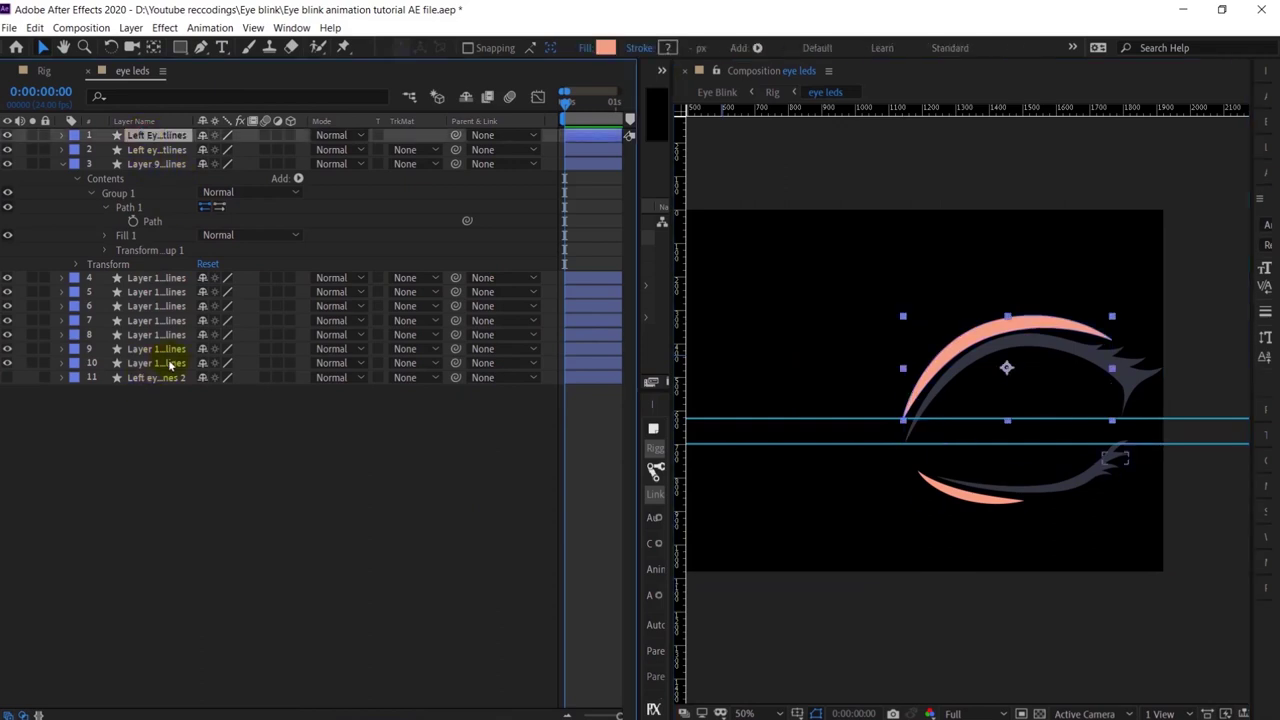
left_click(168, 364)
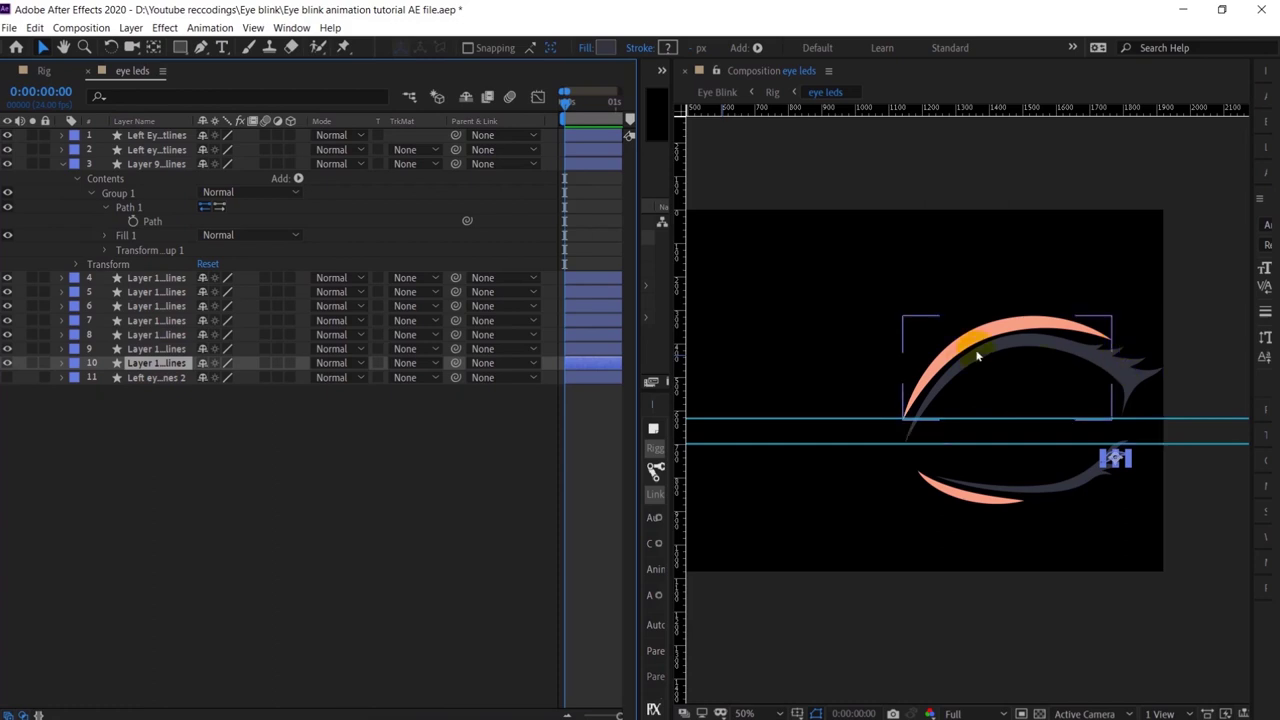
left_click(181, 612)
left_click(26, 713)
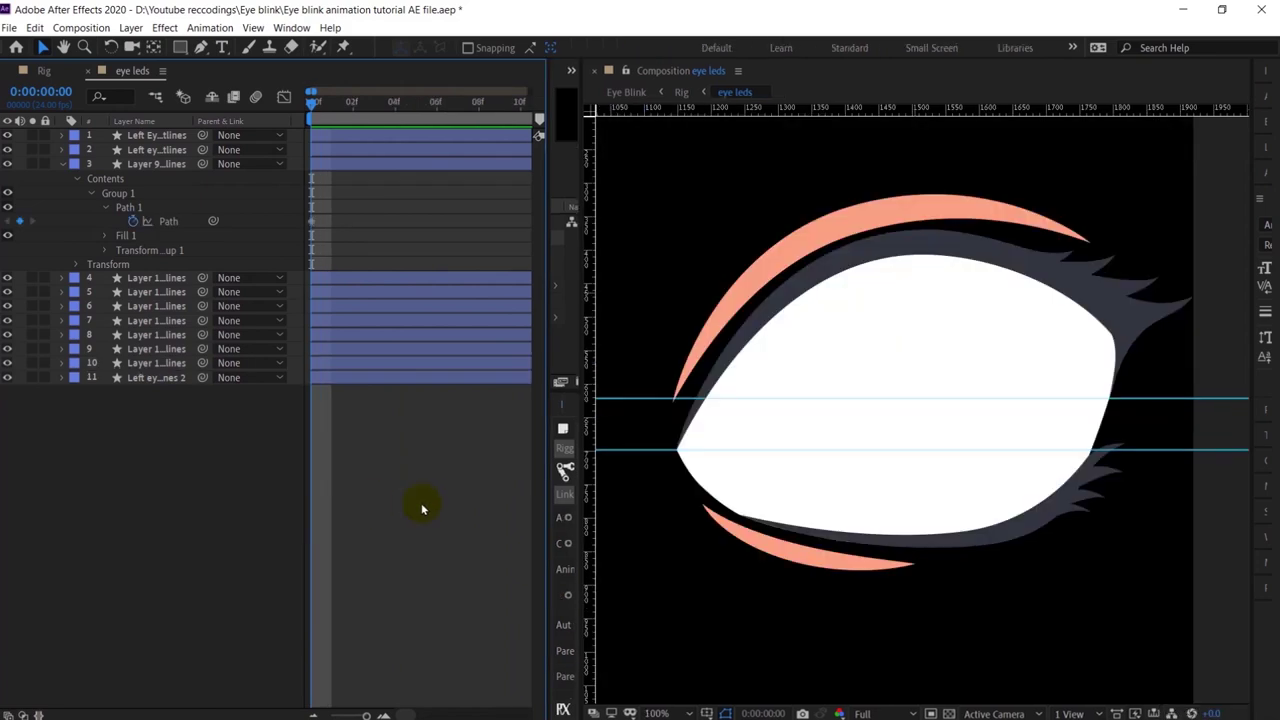
Step: At frame 3, squash the path of the upper lash line (layer 3) down to roughly a third of its height
left_click(163, 163)
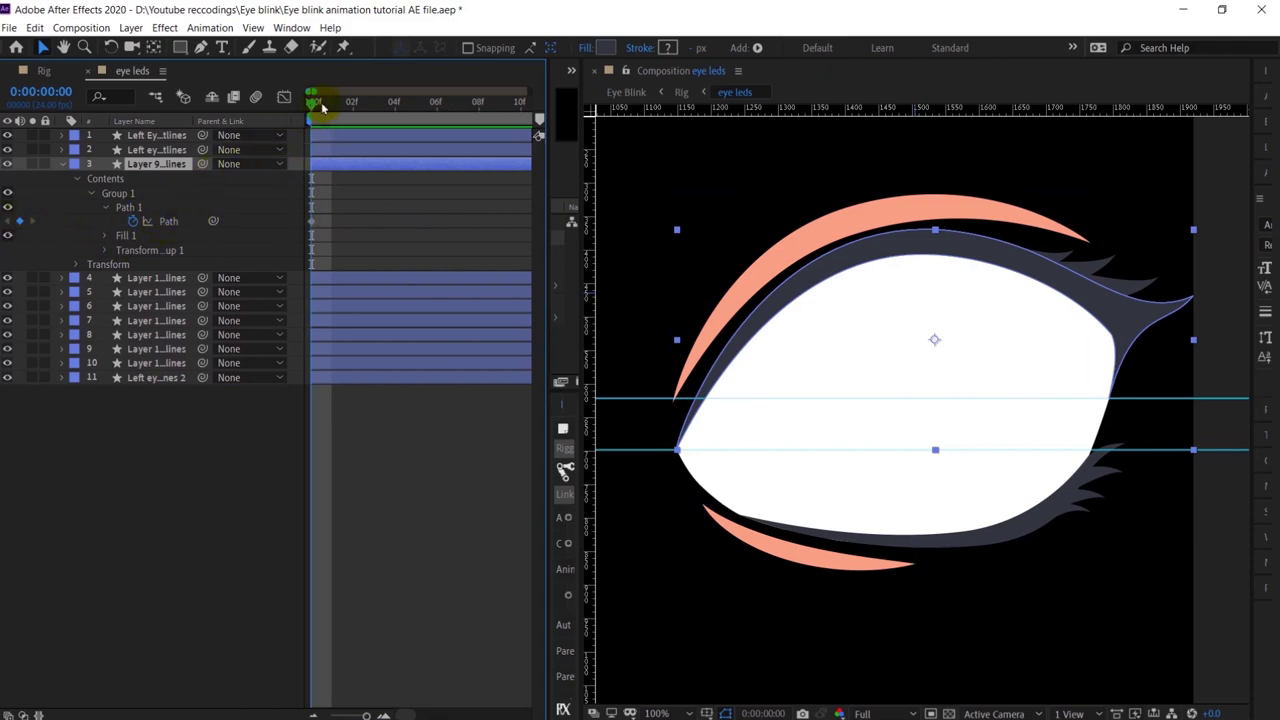
left_click_drag(321, 107, 377, 127)
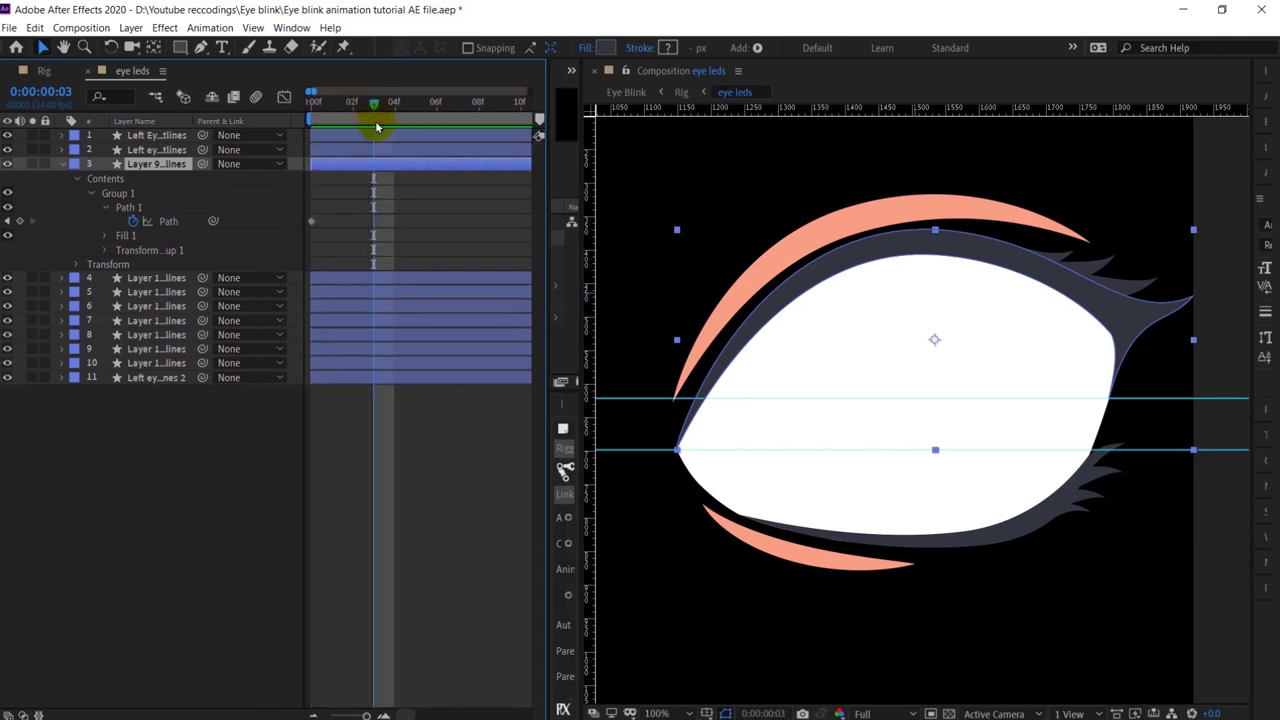
left_click(152, 208)
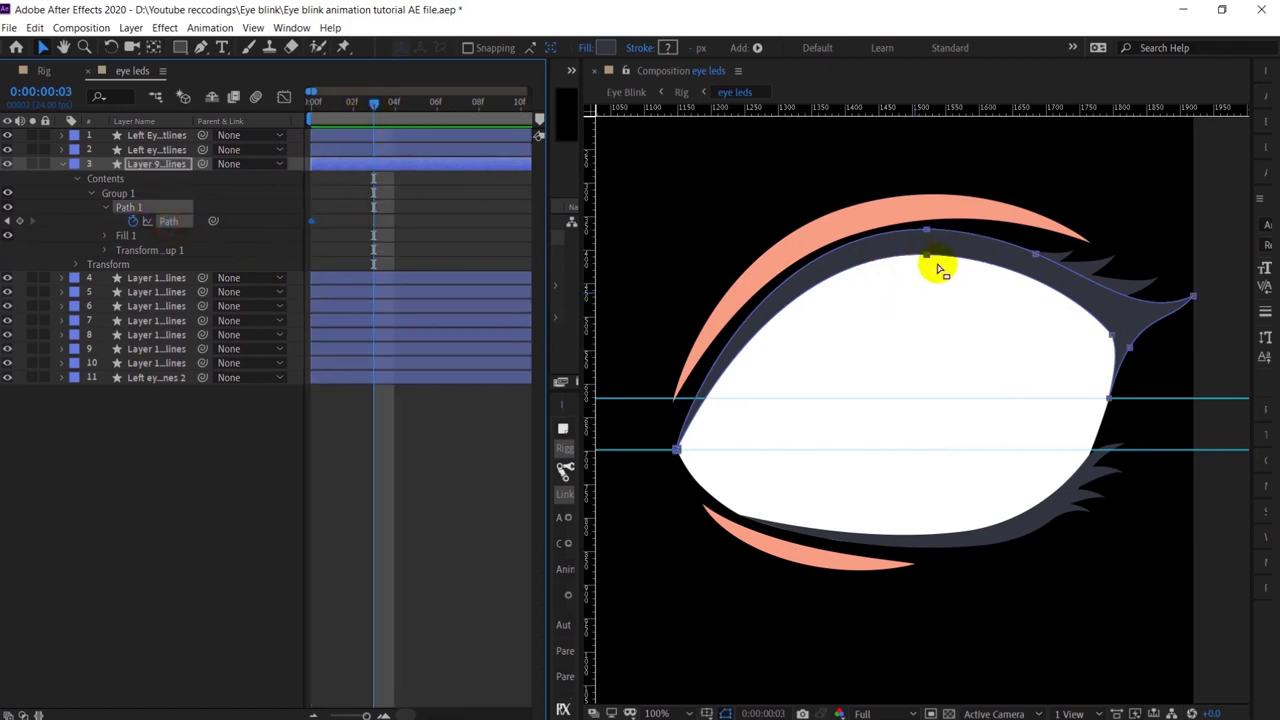
left_click(1102, 331)
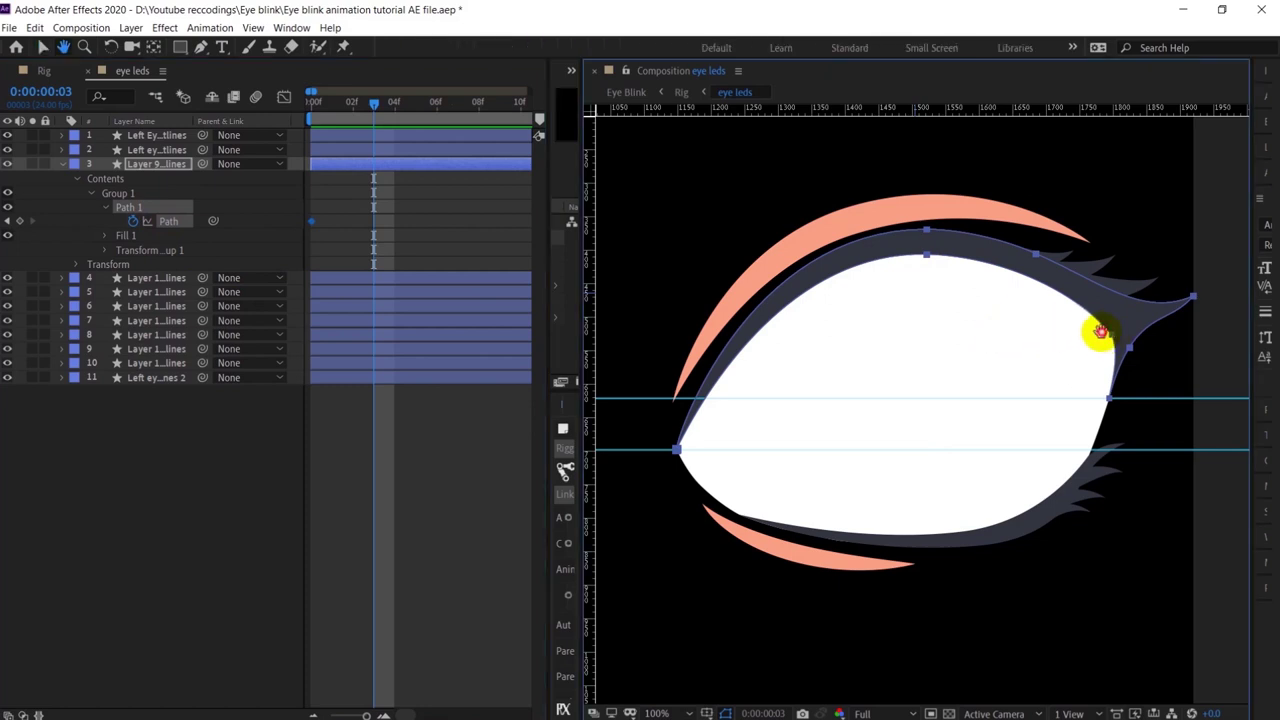
key("space")
key("v")
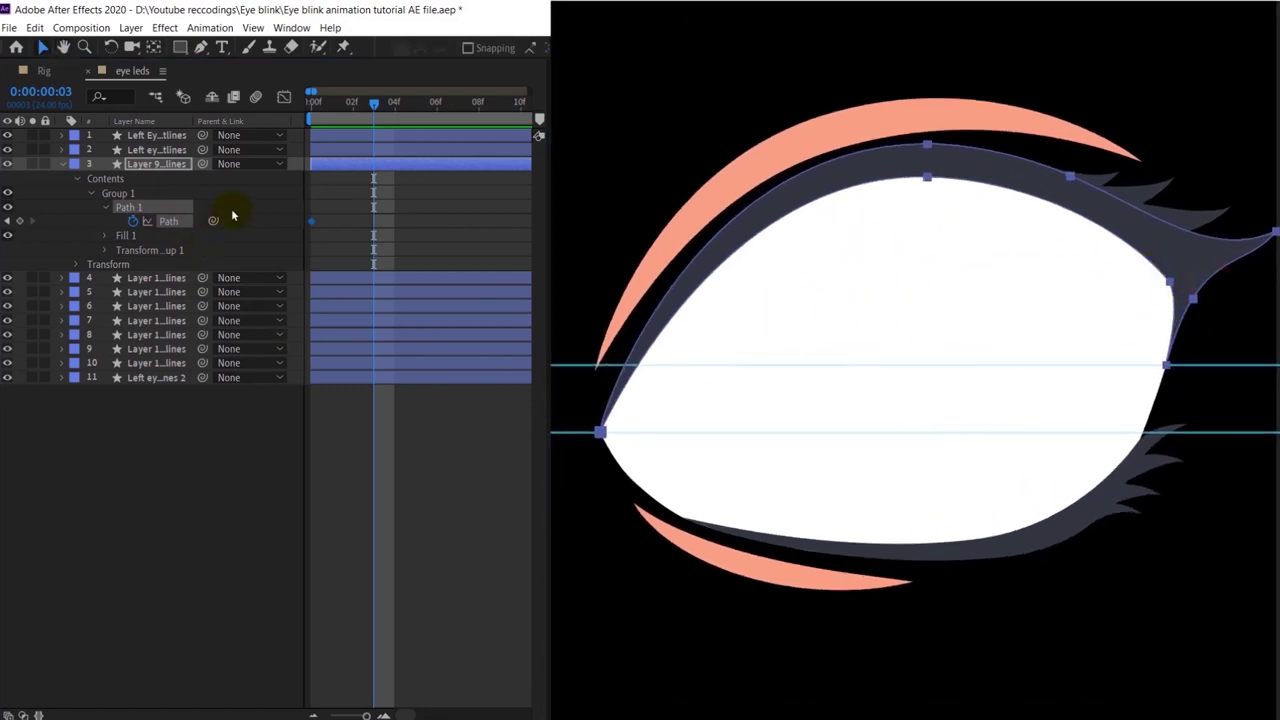
left_click(233, 206)
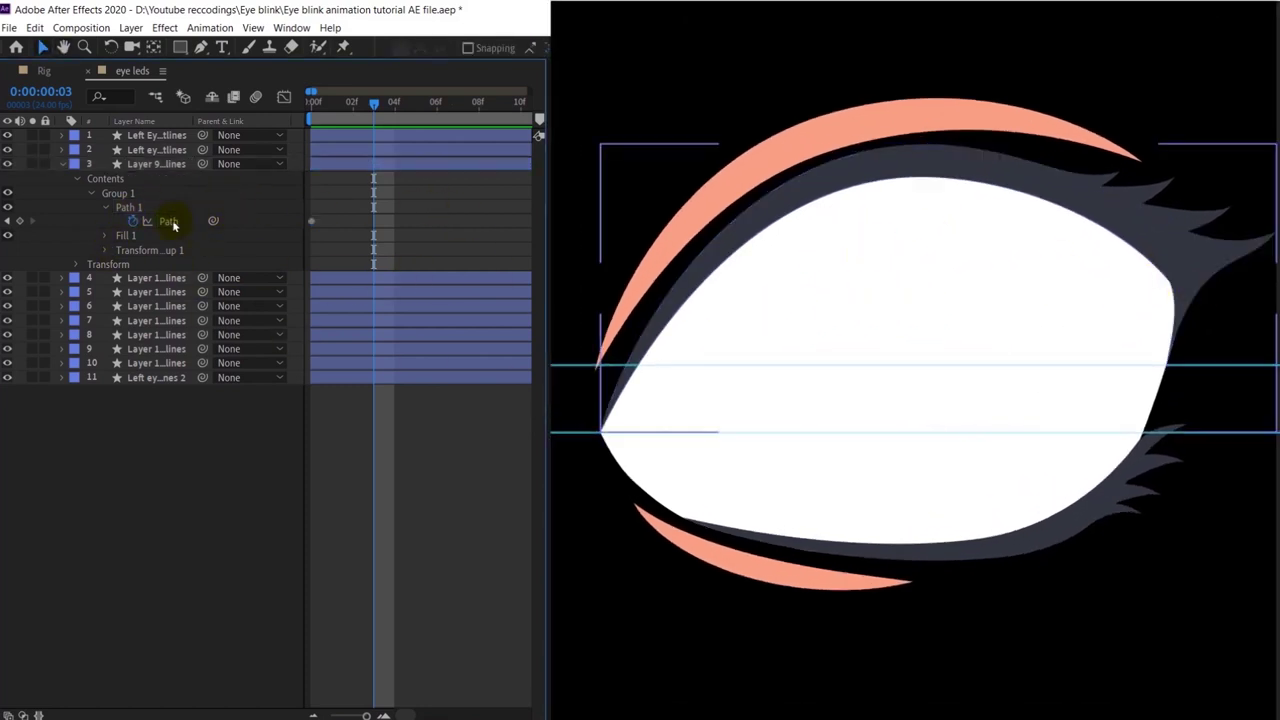
left_click(177, 222)
double_click(928, 181)
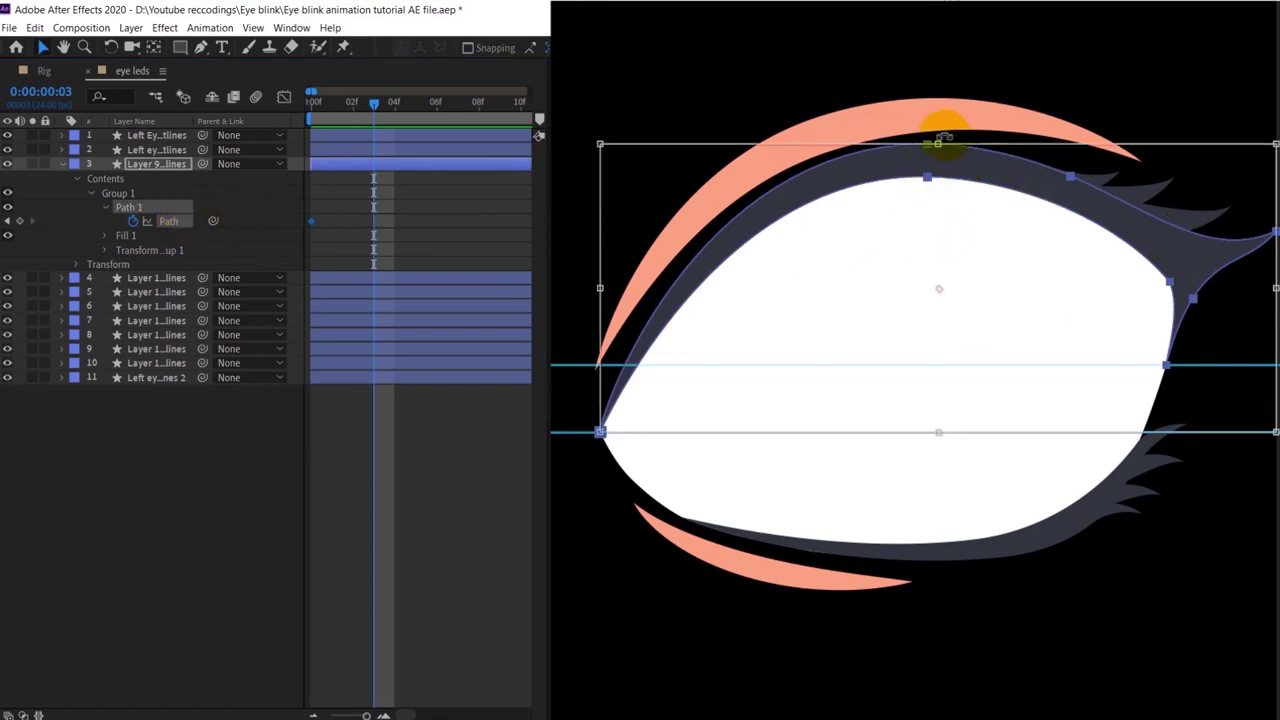
left_click_drag(938, 150, 931, 306)
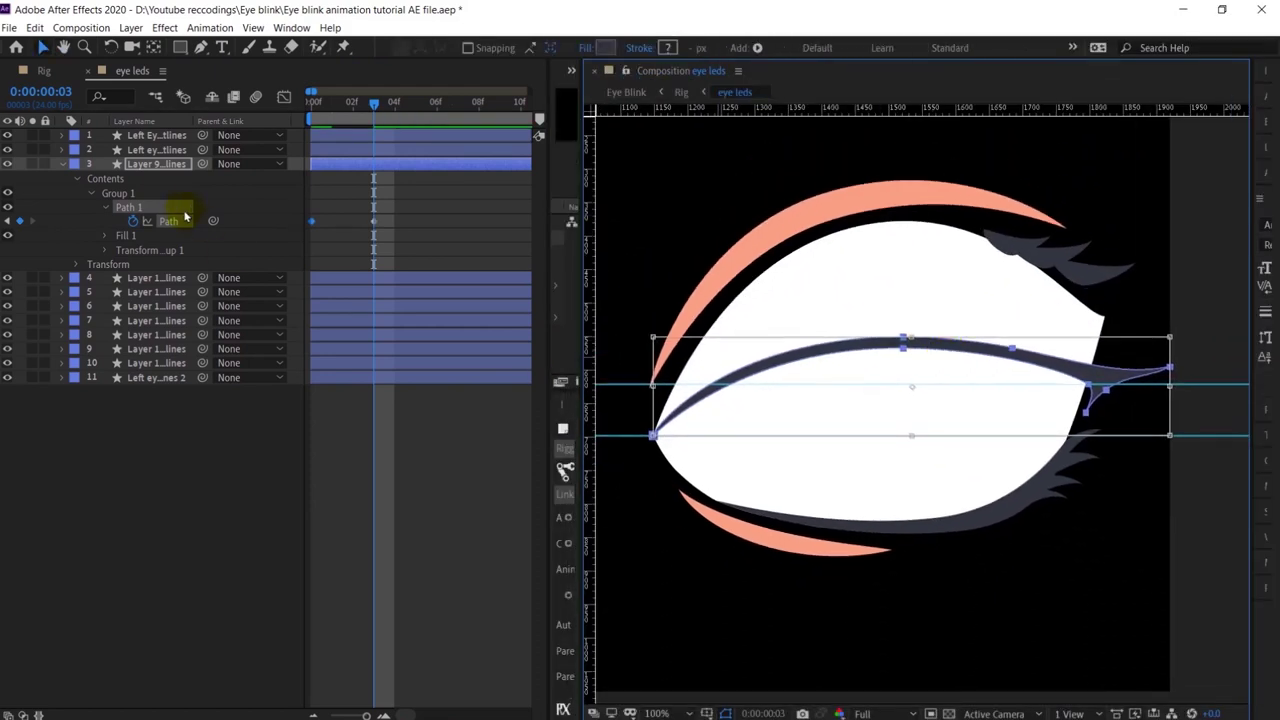
left_click(186, 185)
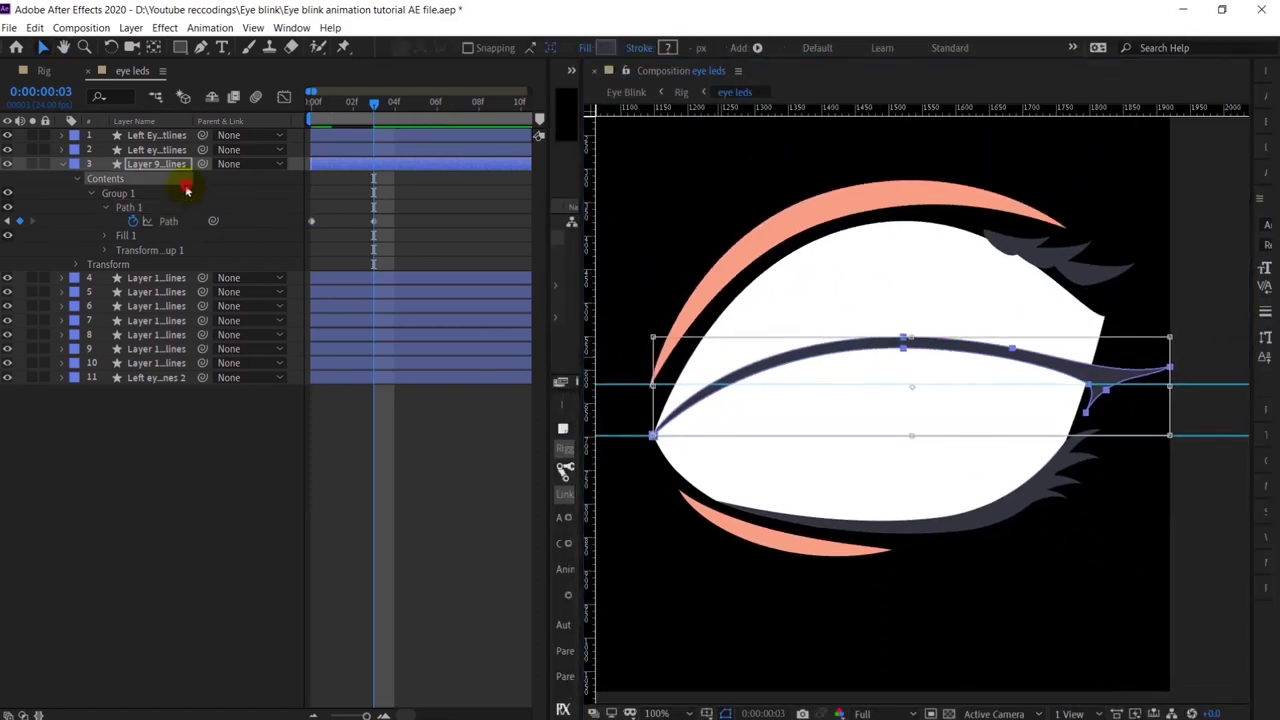
left_click(170, 208)
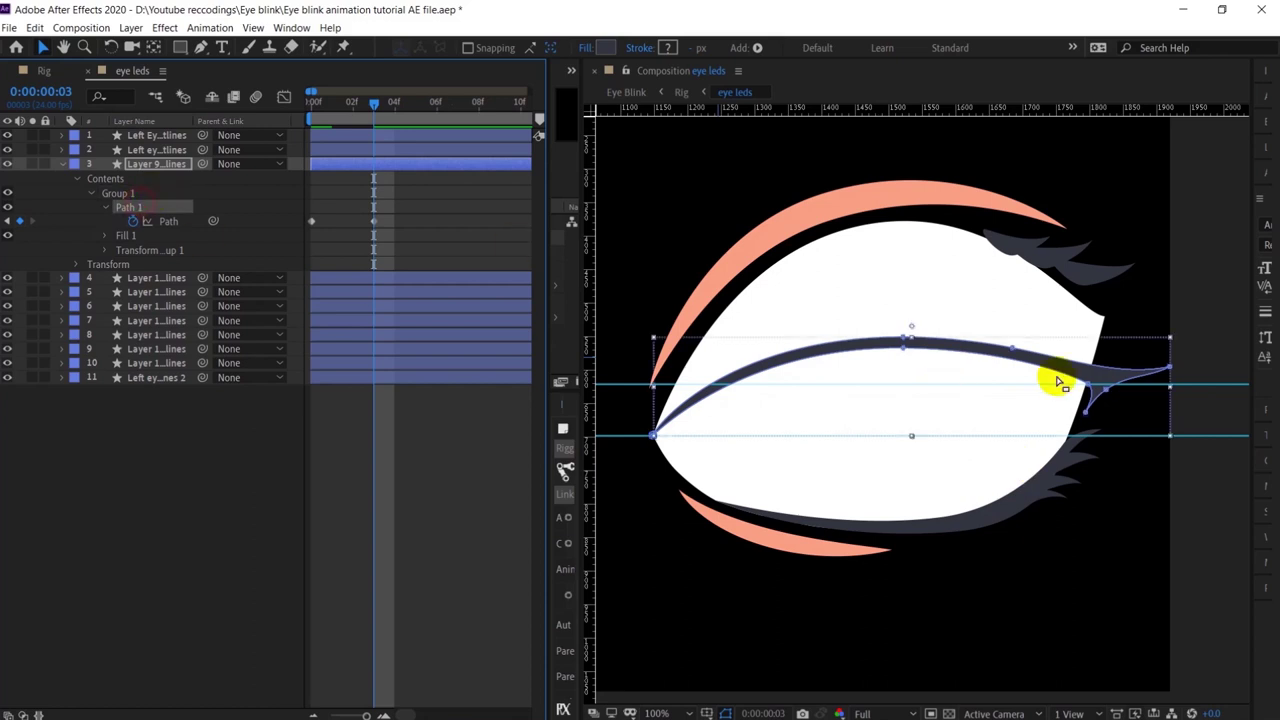
left_click(1085, 412)
left_click(903, 350)
left_click_drag(903, 350, 903, 363)
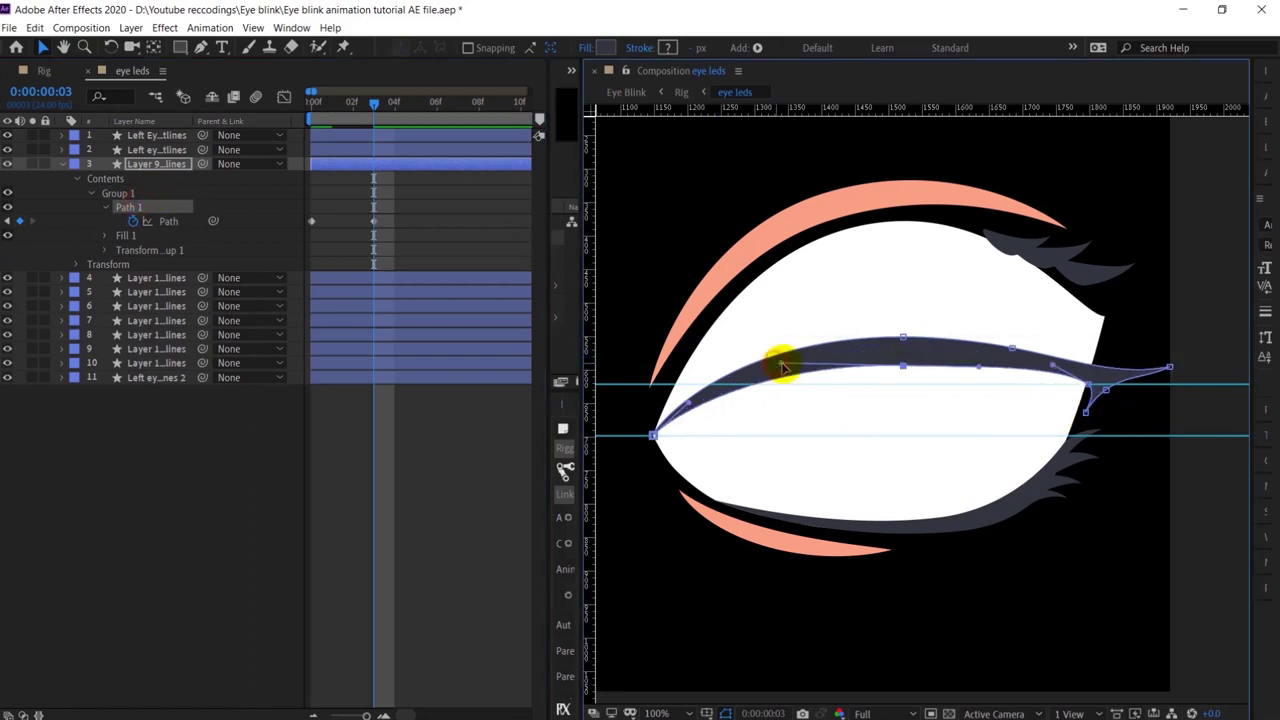
left_click_drag(780, 363, 776, 380)
key("ctrl+z")
key("ctrl+z")
Step: Reposition the vertices at the outer corner of the upper lash line to slim its tail at frame 3
left_click_drag(1085, 411, 1083, 398)
scroll(1085, 408, "up", 1)
left_click_drag(1110, 404, 901, 420)
left_click_drag(1050, 398, 1237, 396)
scroll(1106, 394, "down", 1)
Step: Flatten the whole upper lash path further at frame 3 until its crest sits near the upper guide
left_click(412, 232)
left_click(168, 221)
double_click(945, 361)
left_click_drag(936, 349, 938, 387)
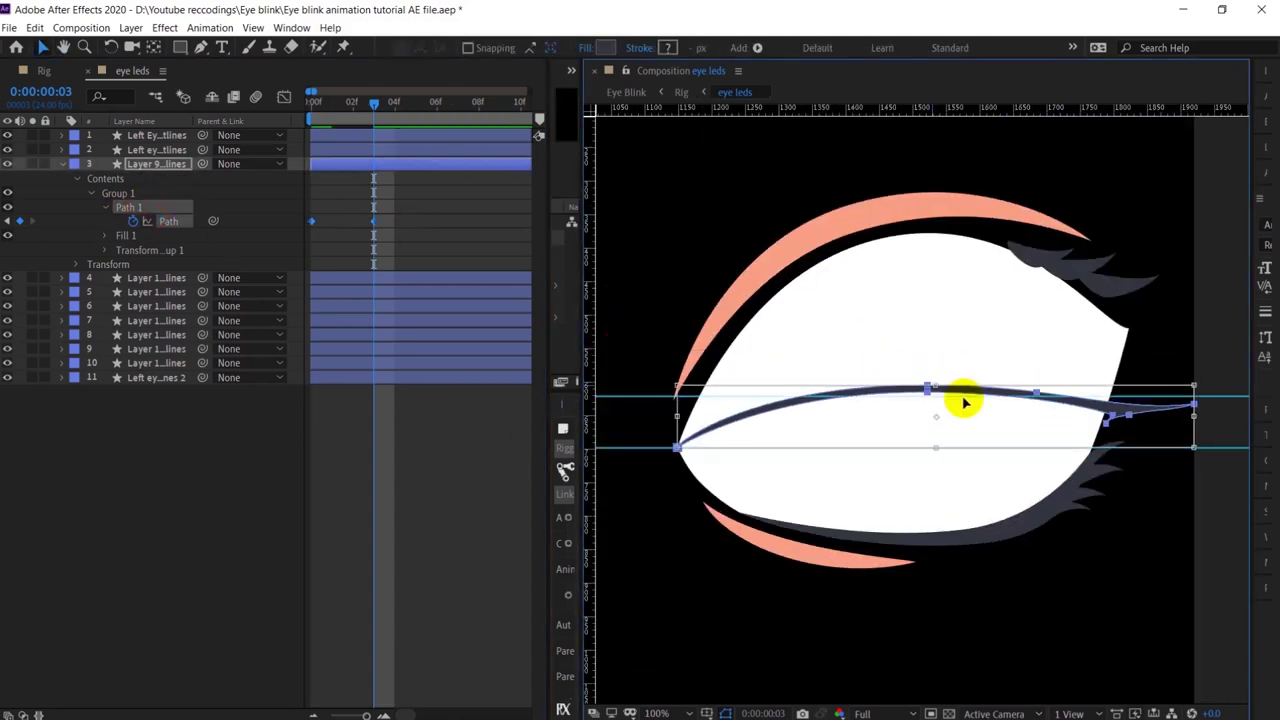
Step: Select the outer-corner vertices of the upper lash line and transform them together toward the upper guide
scroll(1172, 400, "up", 1)
left_click_drag(1028, 363, 1225, 458)
double_click(1080, 424)
left_click_drag(1080, 424, 1077, 394)
left_click(235, 256)
left_click(190, 208)
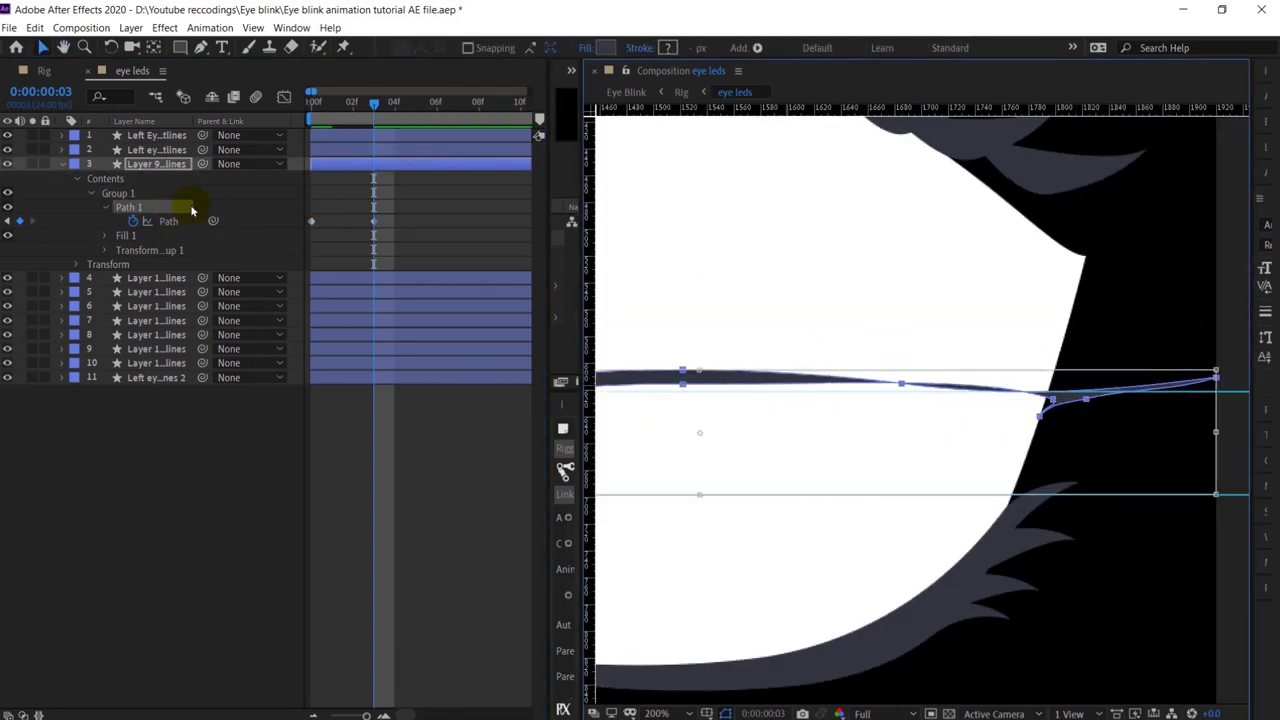
Step: Smooth the frame 3 lash curve by adjusting individual vertices and handles in its middle and outer part
left_click_drag(902, 385, 909, 374)
left_click_drag(1044, 380, 989, 380)
left_click_drag(683, 376, 883, 414)
left_click_drag(660, 418, 903, 418)
left_click_drag(771, 409, 731, 414)
left_click(1002, 434)
left_click_drag(1125, 433, 1077, 438)
scroll(1070, 440, "down", 1)
left_click(407, 476)
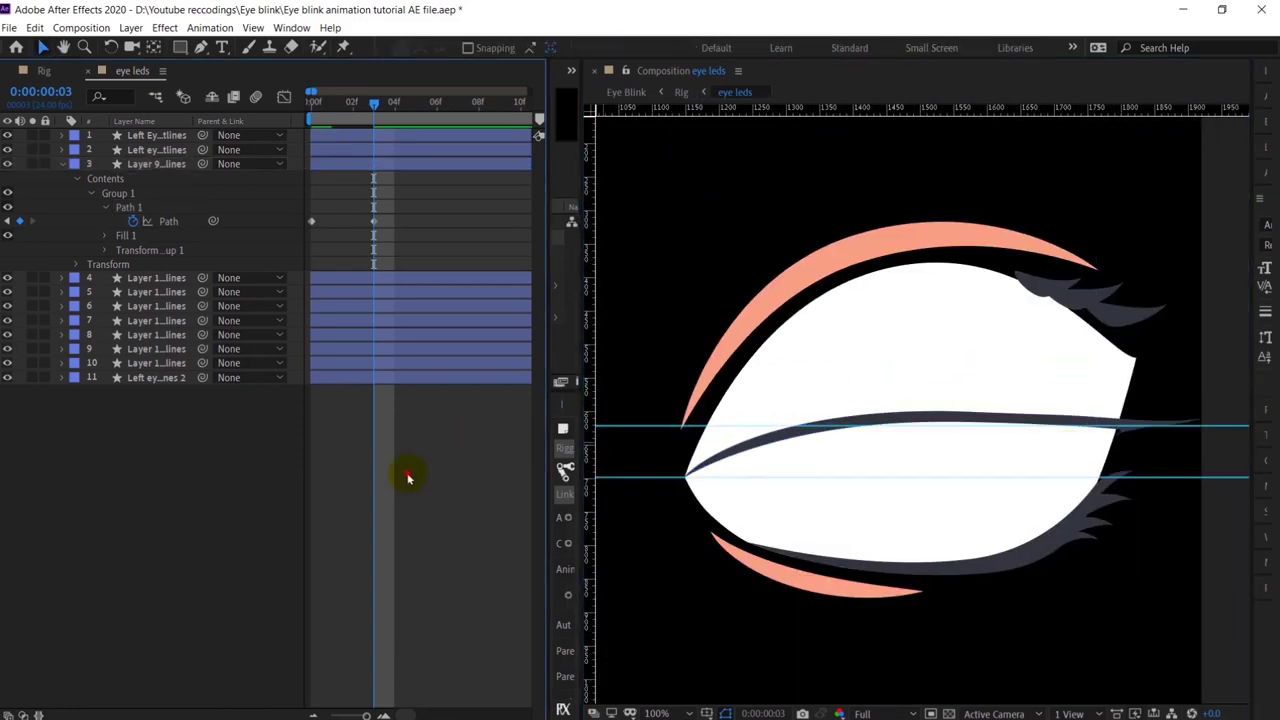
Step: At frame 4, pull the upper lash path down past the lower guide so its curve bends downward
key("Page_Down")
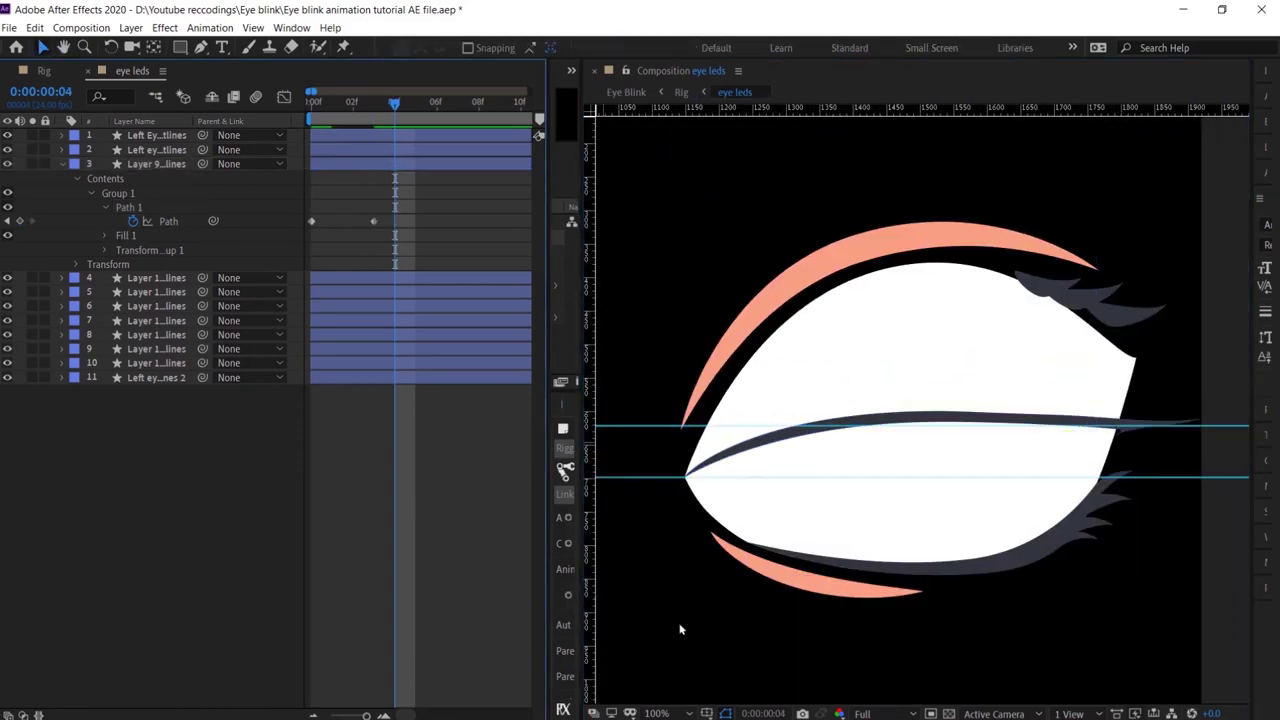
left_click(150, 207)
left_click(934, 418)
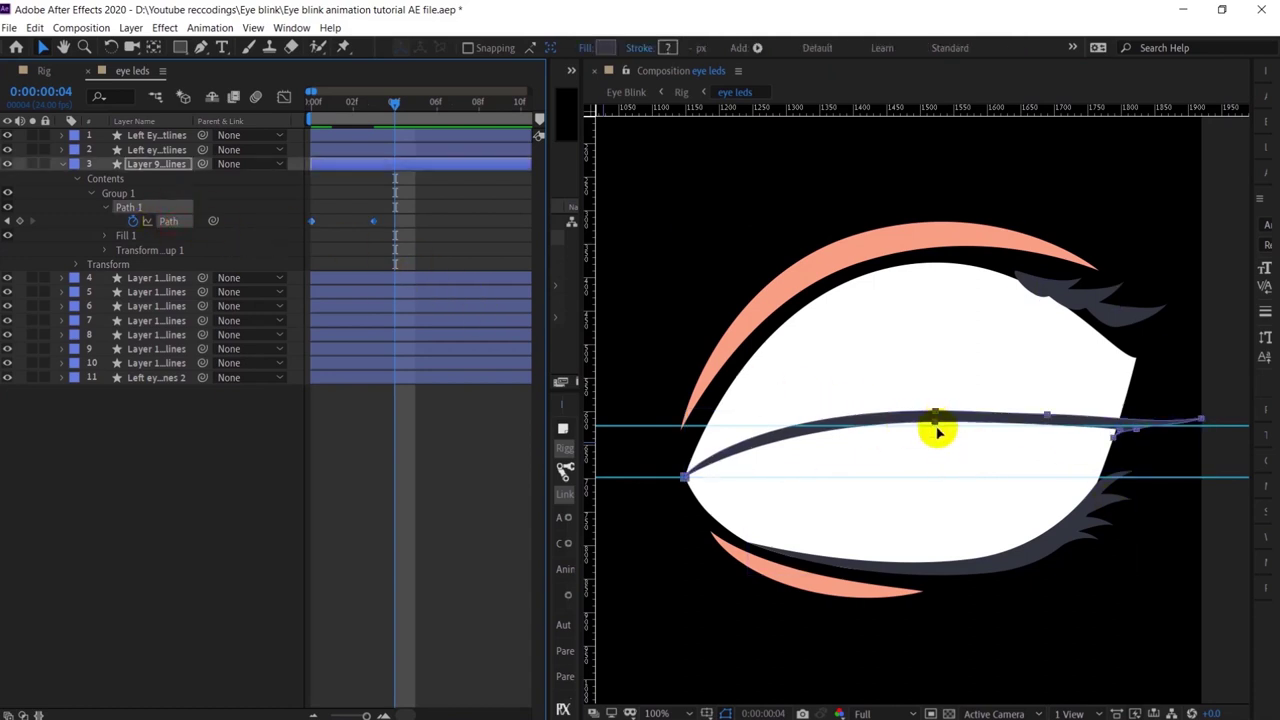
double_click(940, 422)
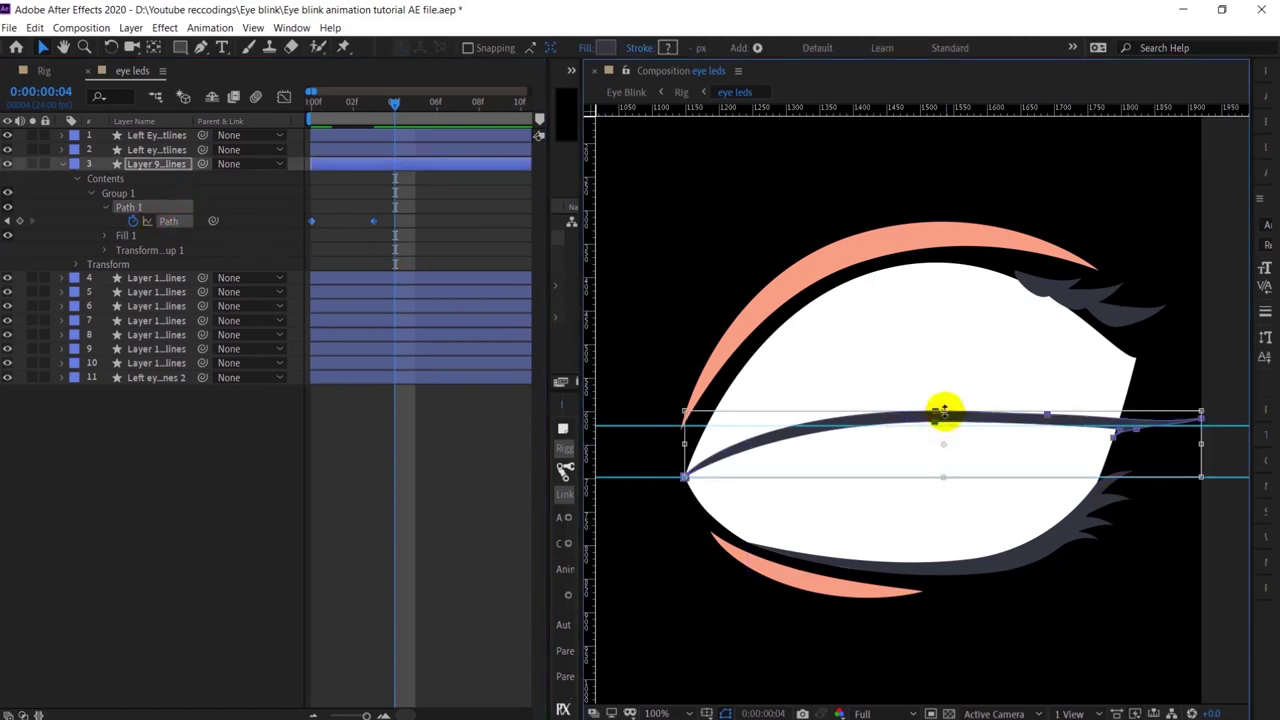
left_click_drag(943, 419, 943, 522)
double_click(943, 515)
key("r")
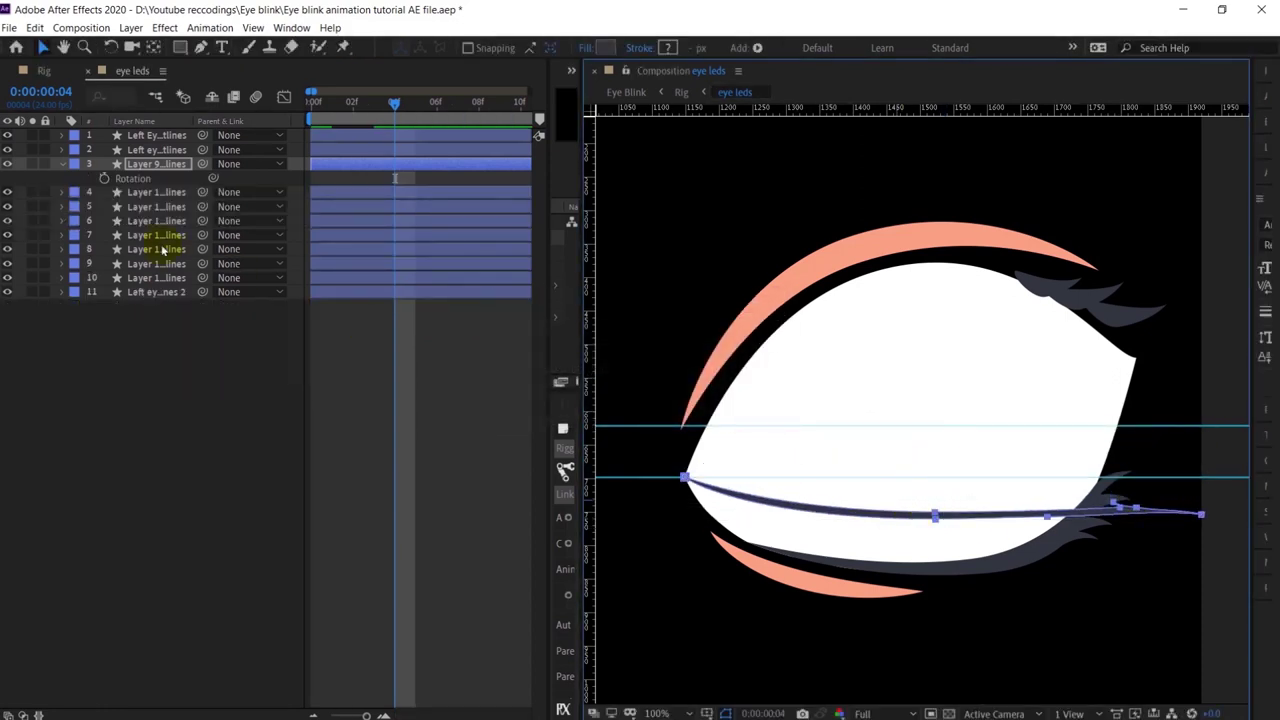
left_click(151, 168)
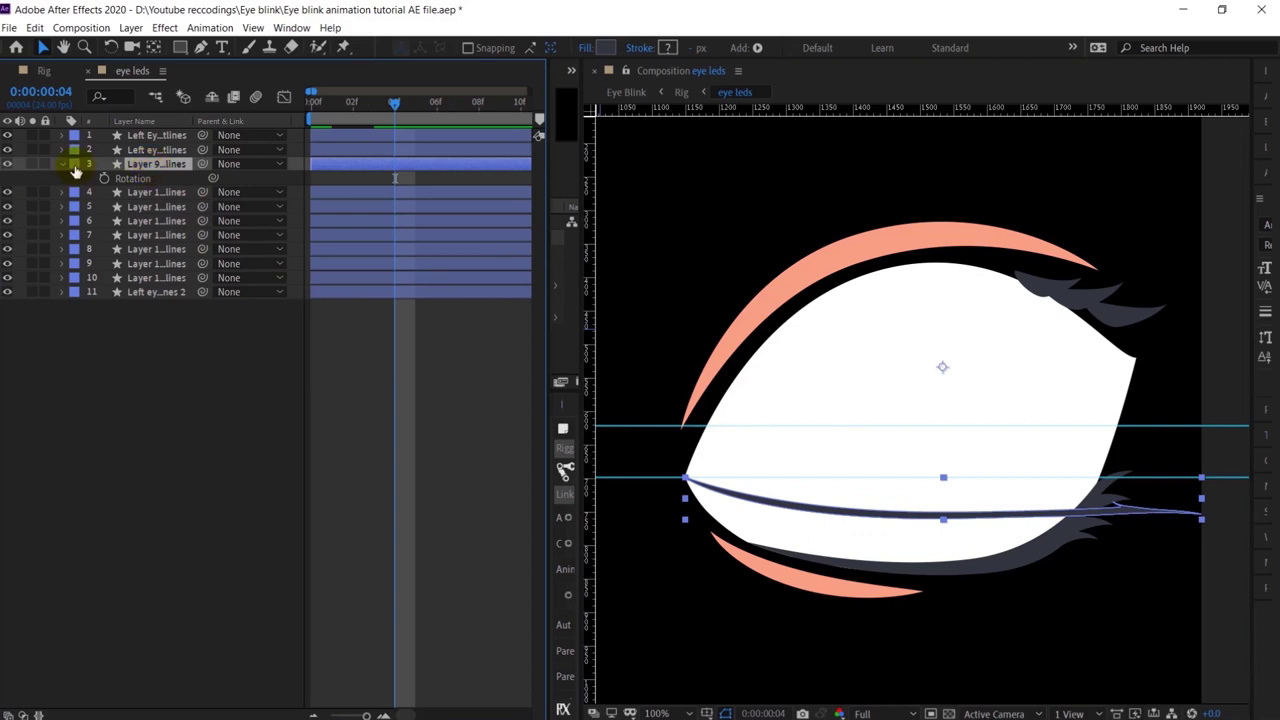
double_click(63, 164)
left_click(77, 179)
left_click(91, 193)
left_click(106, 207)
Step: Rotate the frame 4 lash path about its inner corner and adjust its outer part so the tail tilts upward
left_click(170, 221)
double_click(937, 517)
left_click_drag(943, 498, 685, 477)
left_click_drag(1205, 484, 860, 451)
scroll(1200, 415, "up", 1)
left_click(129, 207)
left_click(966, 506)
double_click(1017, 512)
left_click_drag(1185, 484, 1168, 510)
scroll(982, 535, "down", 1)
left_click(454, 220)
Step: Review frames 0 to 5, add a path keyframe at frame 5, stretch the lash line slightly lower and compare with frame 4
left_click_drag(393, 105, 303, 109)
key("Page_Down")
key("Page_Down")
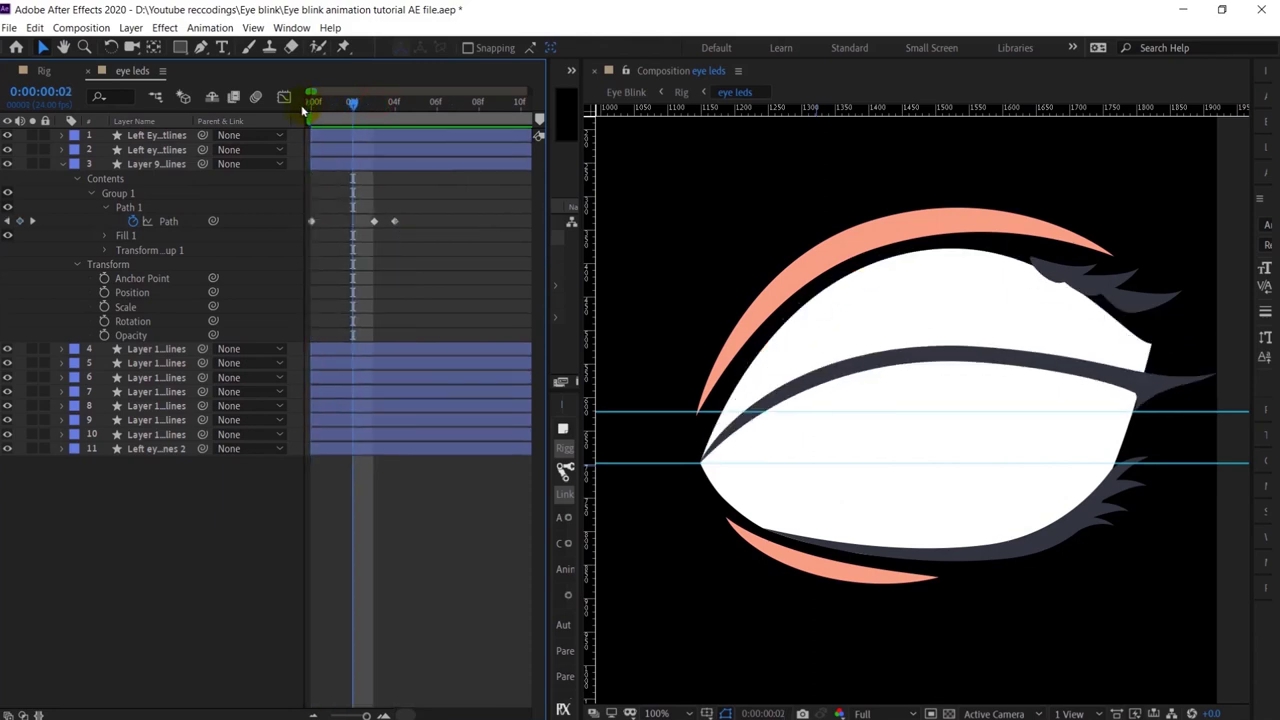
key("Page_Down")
key("Page_Down")
key("Page_Down")
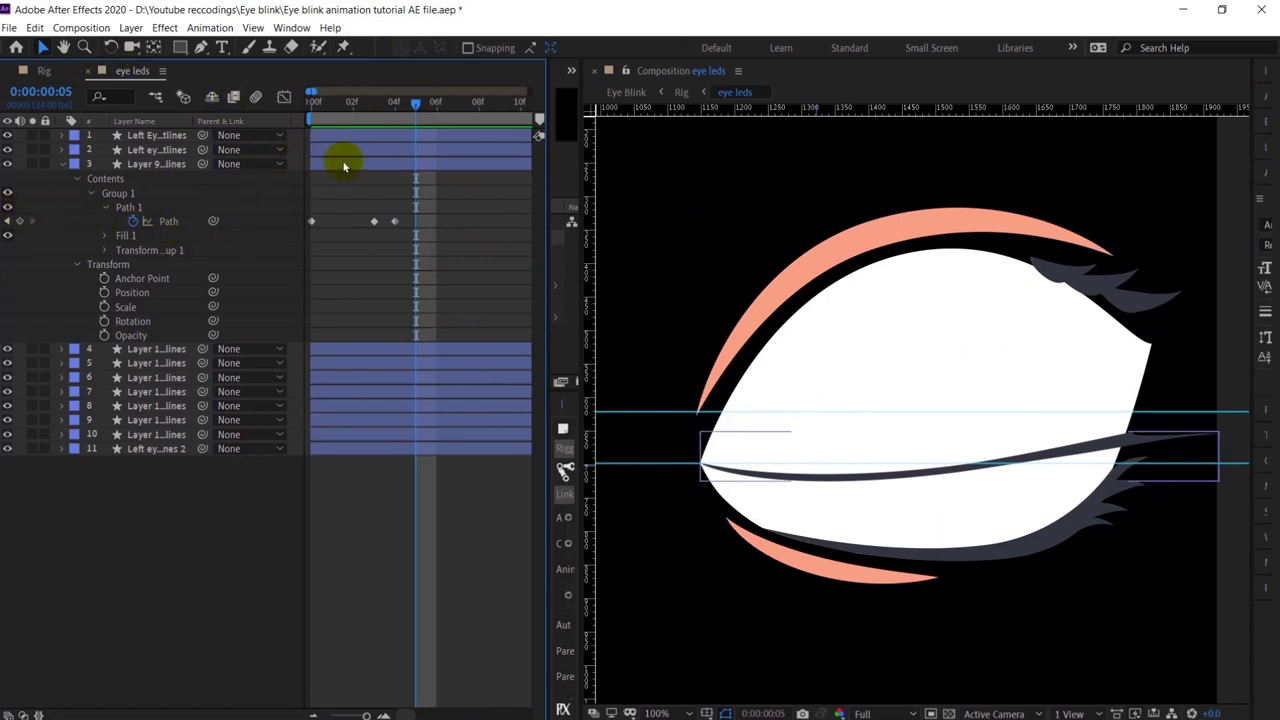
left_click(19, 221)
double_click(953, 476)
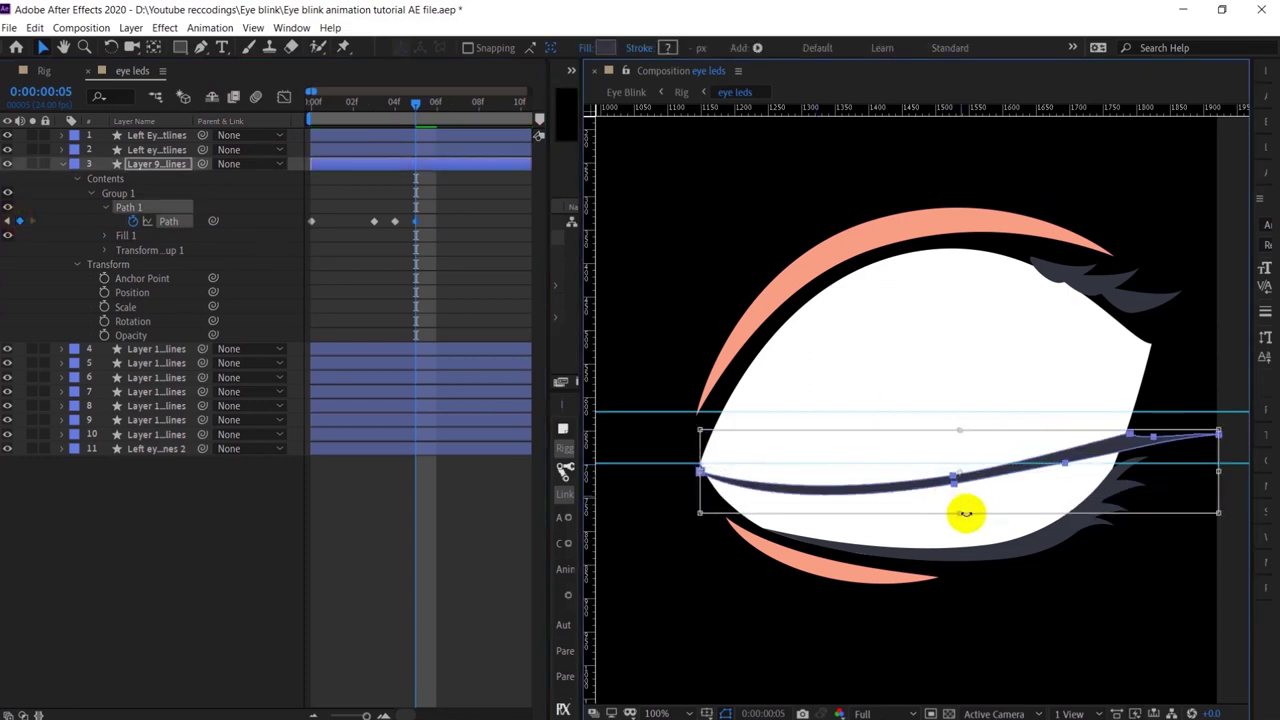
scroll(962, 505, "up", 3)
scroll(886, 514, "down", 3)
scroll(851, 523, "up", 2)
left_click_drag(835, 560, 835, 553)
key("Page_Up")
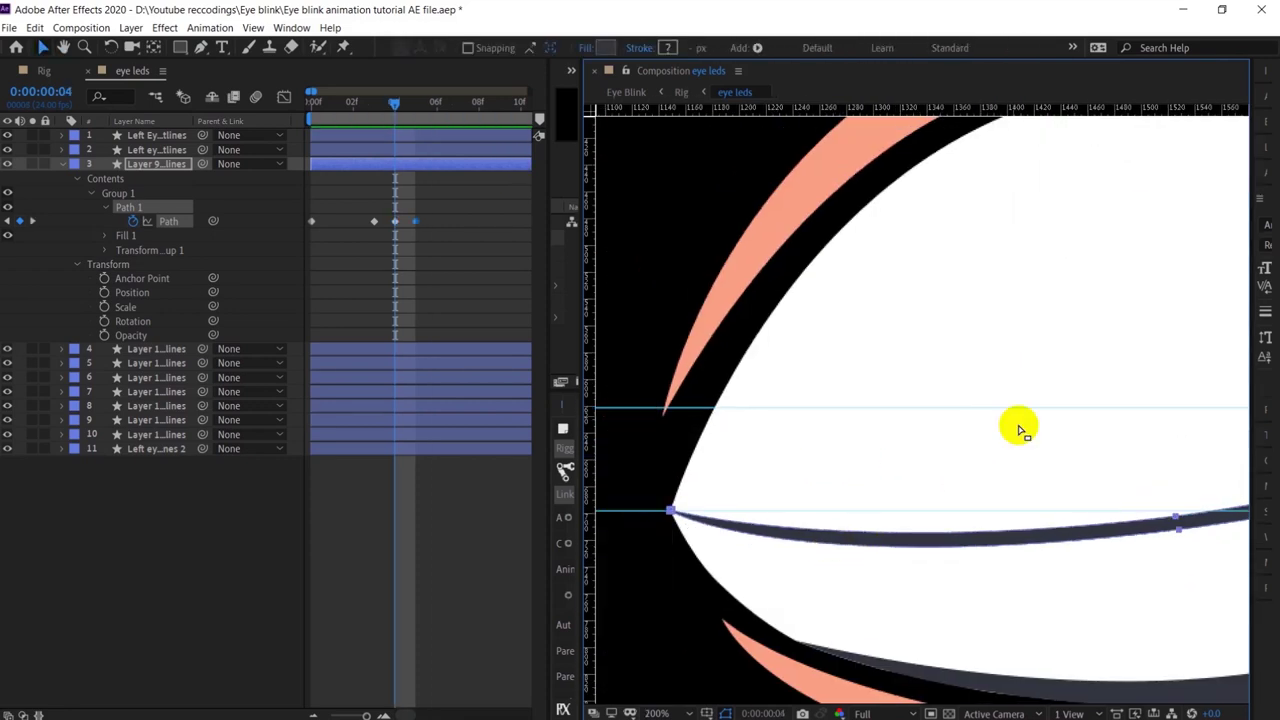
Step: End the work area at frame 5 and preview the lash line closing from frame 0
scroll(1020, 429, "down", 2)
left_click(452, 240)
left_click(417, 107)
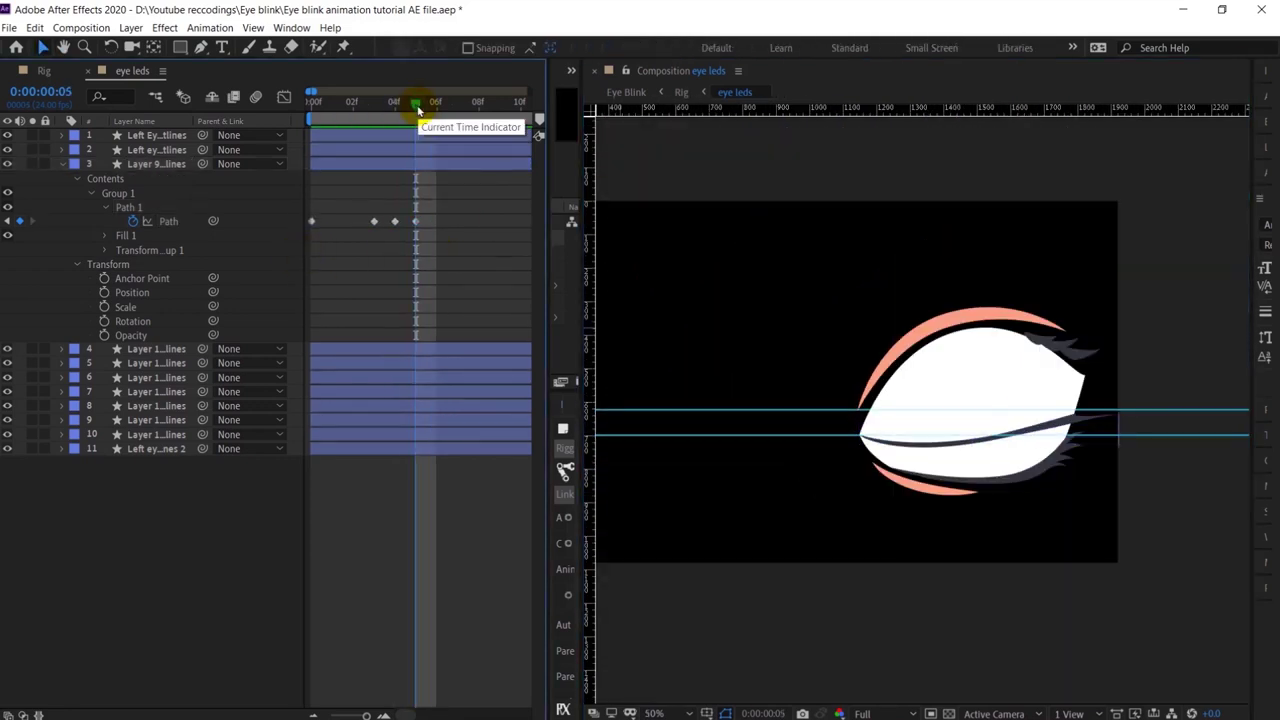
key("n")
left_click_drag(417, 104, 286, 100)
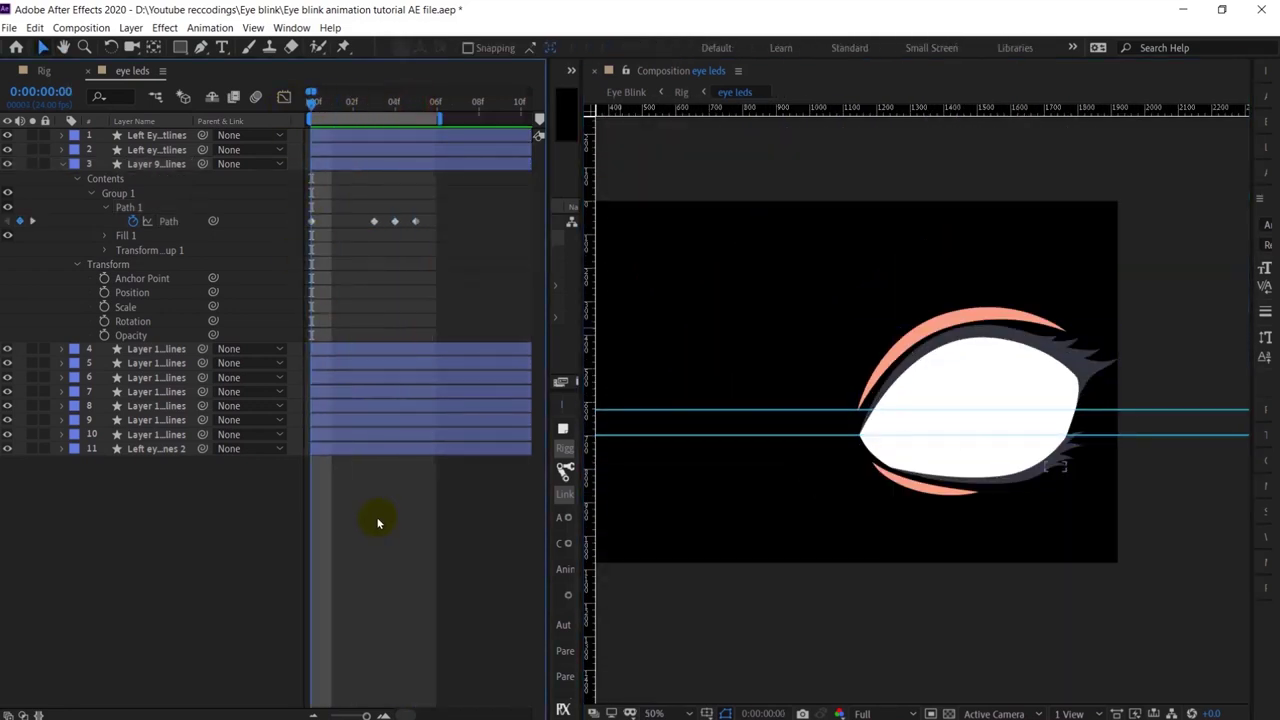
key("space")
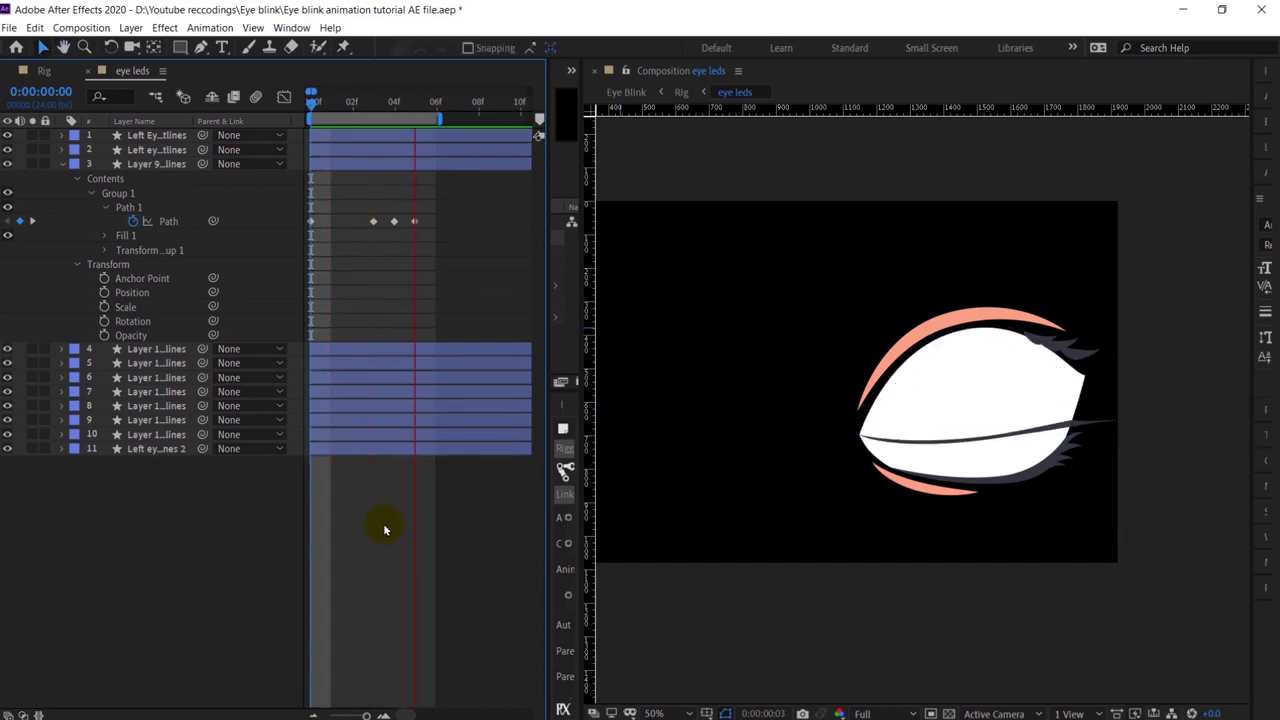
key("space")
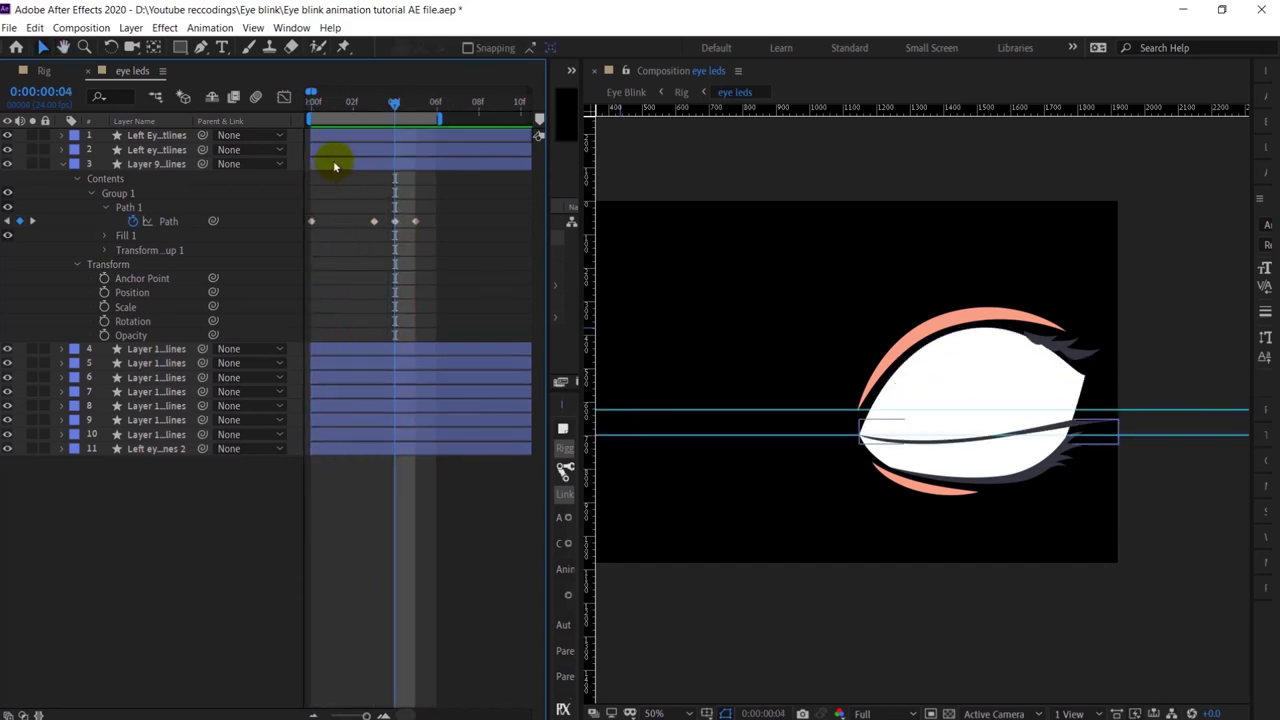
Step: Extend the work area to about frame 9 and paste the closed lash path keyframe at frame 9
left_click_drag(397, 105, 416, 106)
left_click_drag(440, 119, 494, 127)
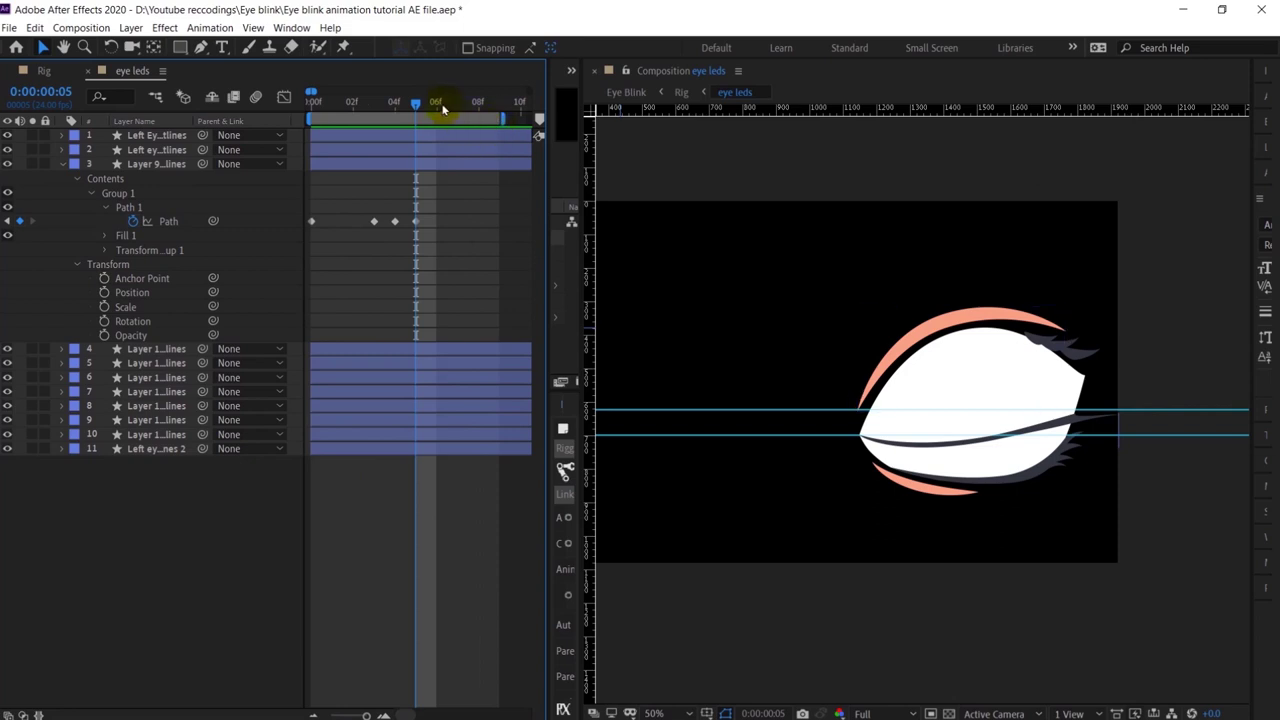
left_click(993, 457)
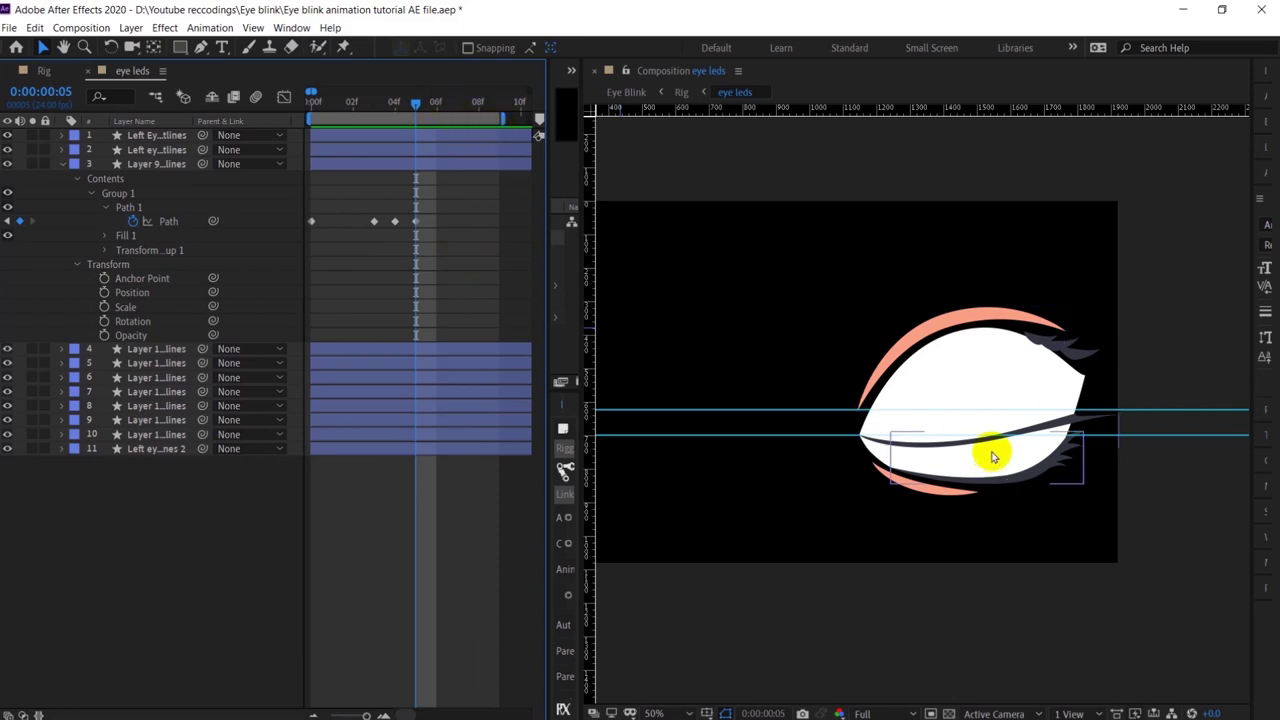
left_click(939, 462)
key("Page_Down")
key("Page_Down")
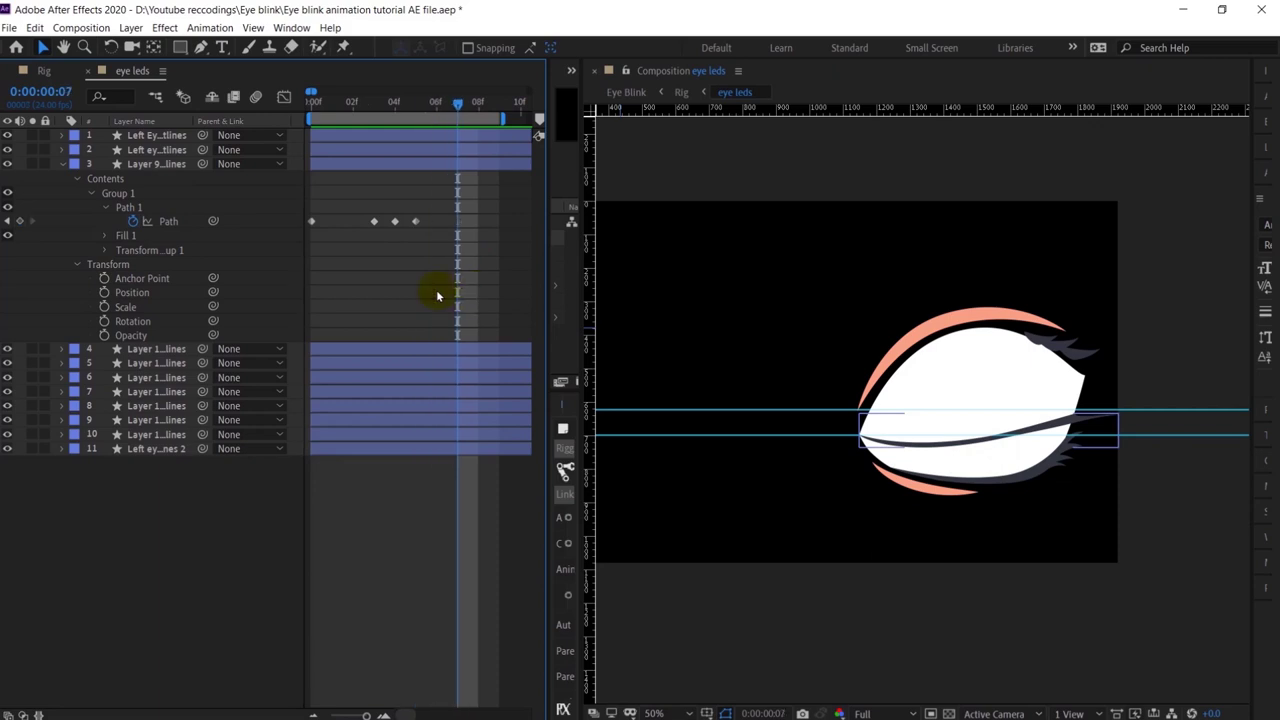
left_click(547, 248)
key("Page_Down")
key("Page_Down")
key("ctrl+v")
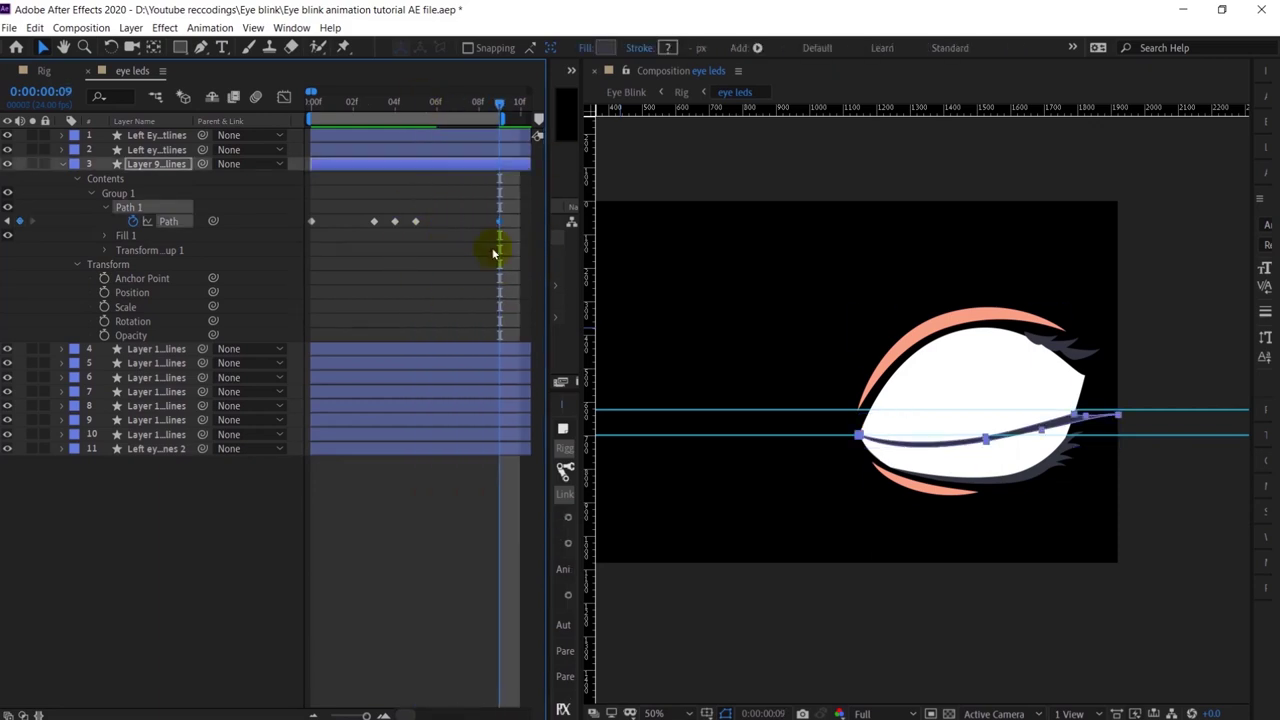
Step: Copy the lash line's four closing path keyframes from frames 0 to 5 to frame 9 and time-reverse the copies
scroll(494, 251, "down", 2)
left_click_drag(460, 120, 499, 120)
mouse_move(424, 202)
left_mouse_down()
mouse_move(315, 251)
mouse_move(310, 238)
left_mouse_up()
right_click(449, 221)
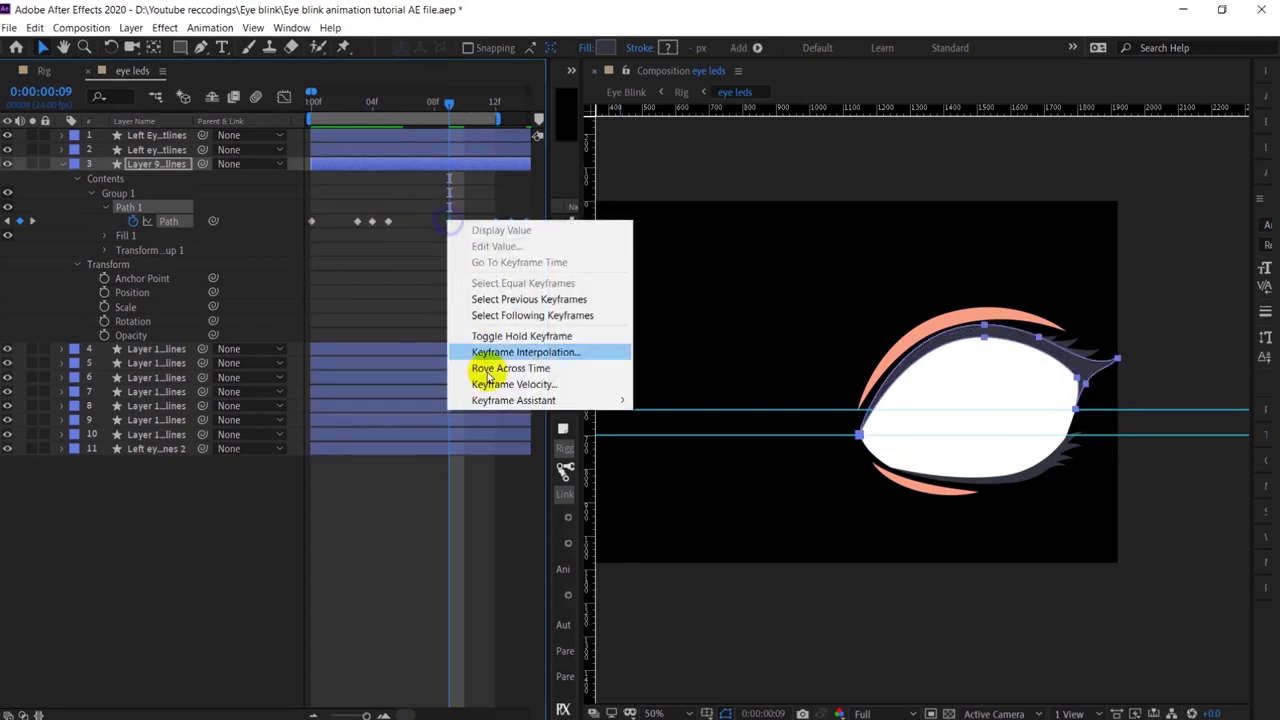
mouse_move(486, 400)
left_click(716, 549)
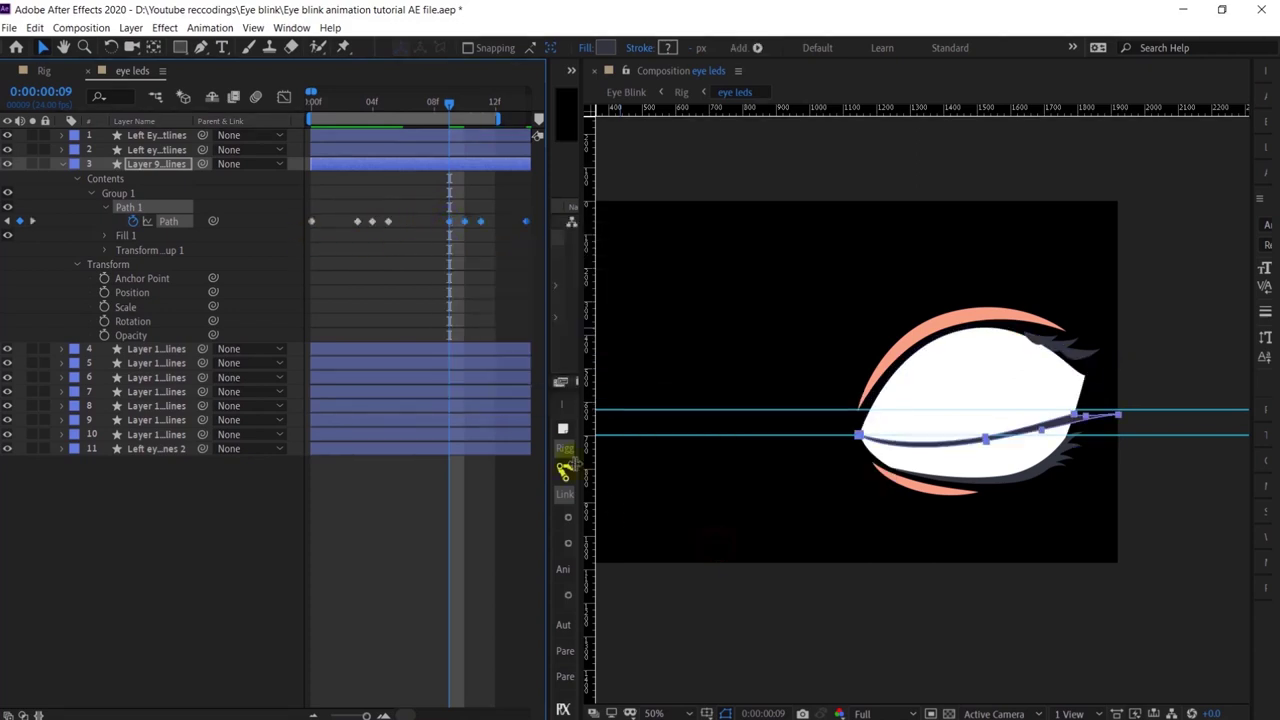
Step: Preview the lash line closing and reopening from frame 0 and inspect the small upper lash spikes
key("space")
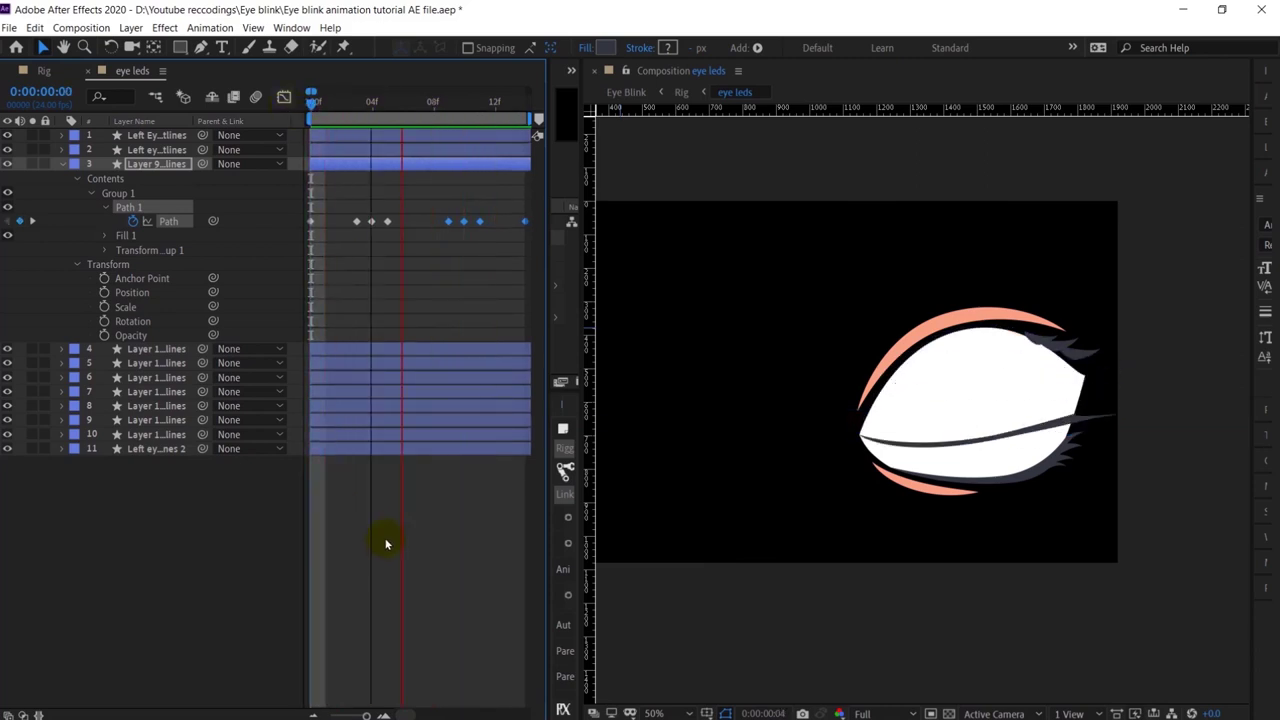
left_click(445, 520)
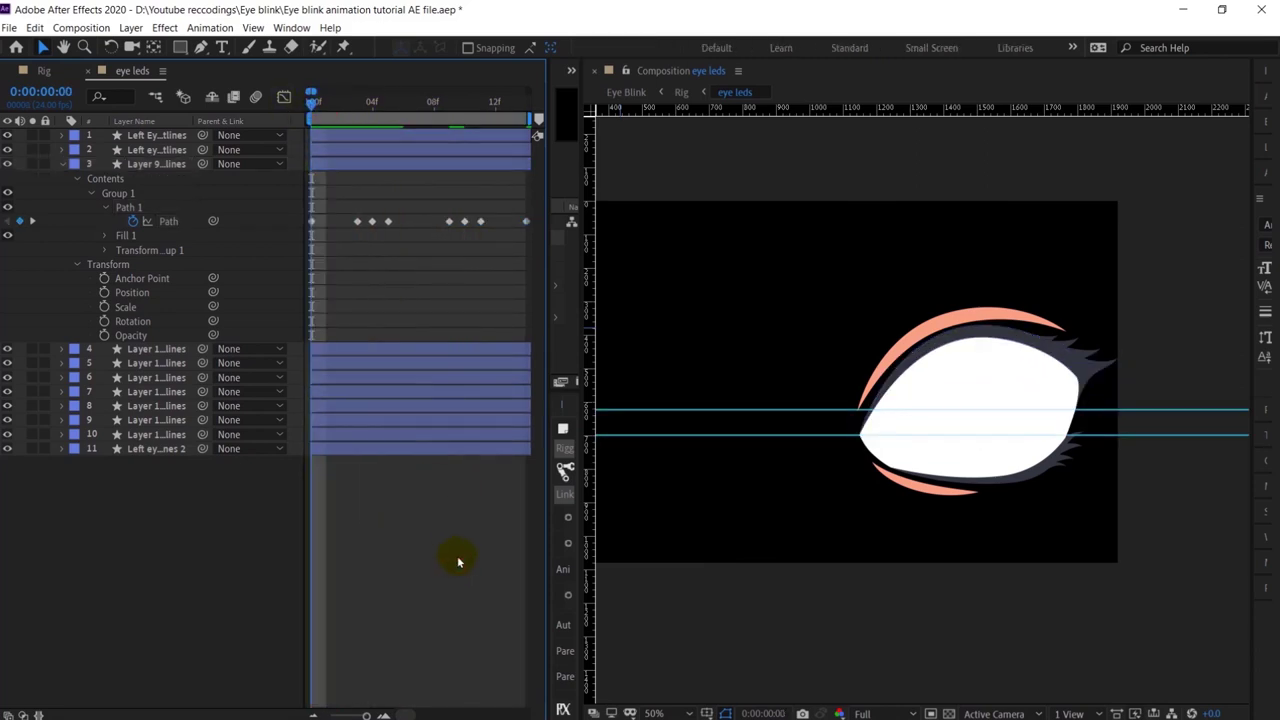
left_click(990, 470)
left_click(1045, 345)
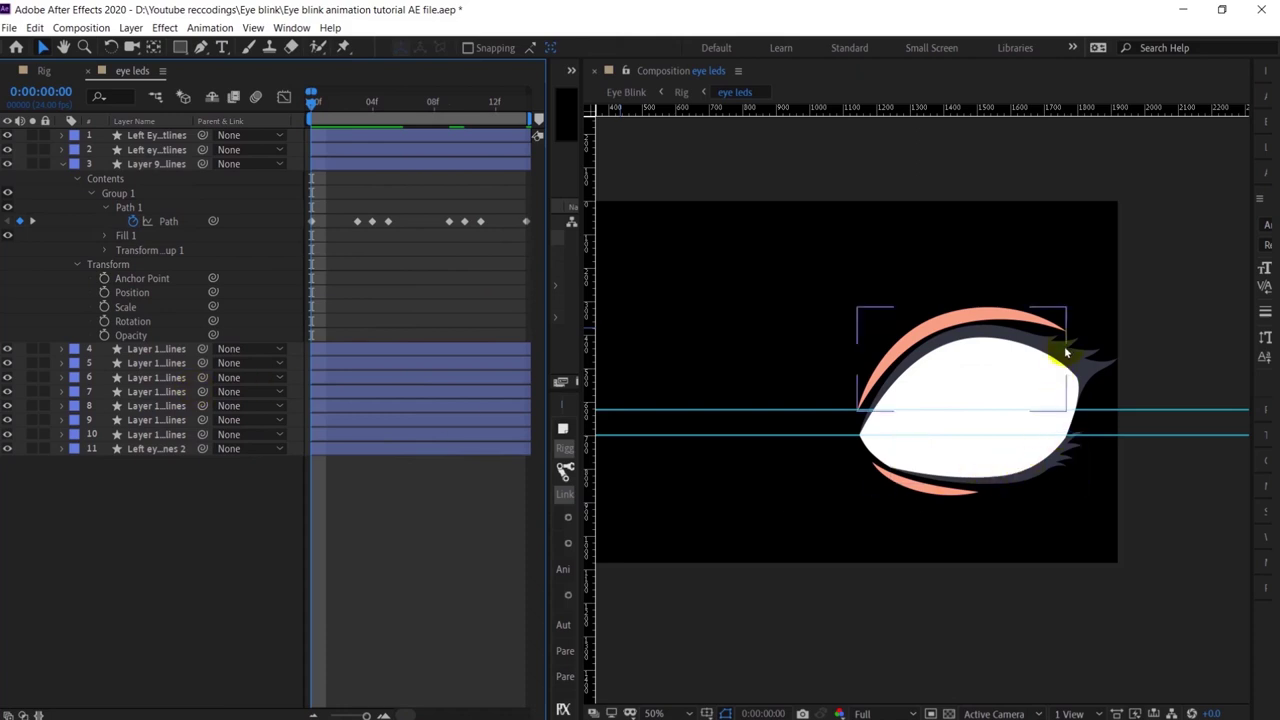
Step: Expand the three small upper lash spike layers, 4 to 6, and add a path keyframe for layer 4 at frame 0
left_click(158, 150)
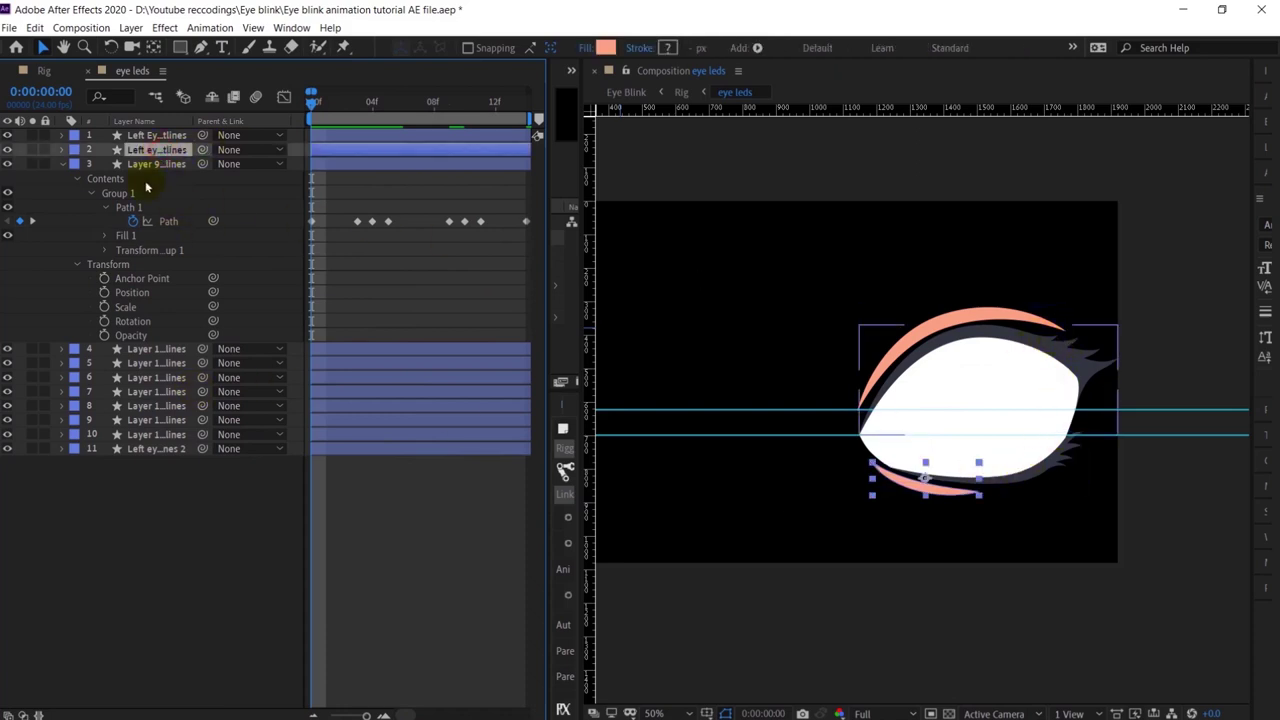
left_click(158, 349)
left_click(160, 363, "ctrl")
left_click(162, 377, "ctrl")
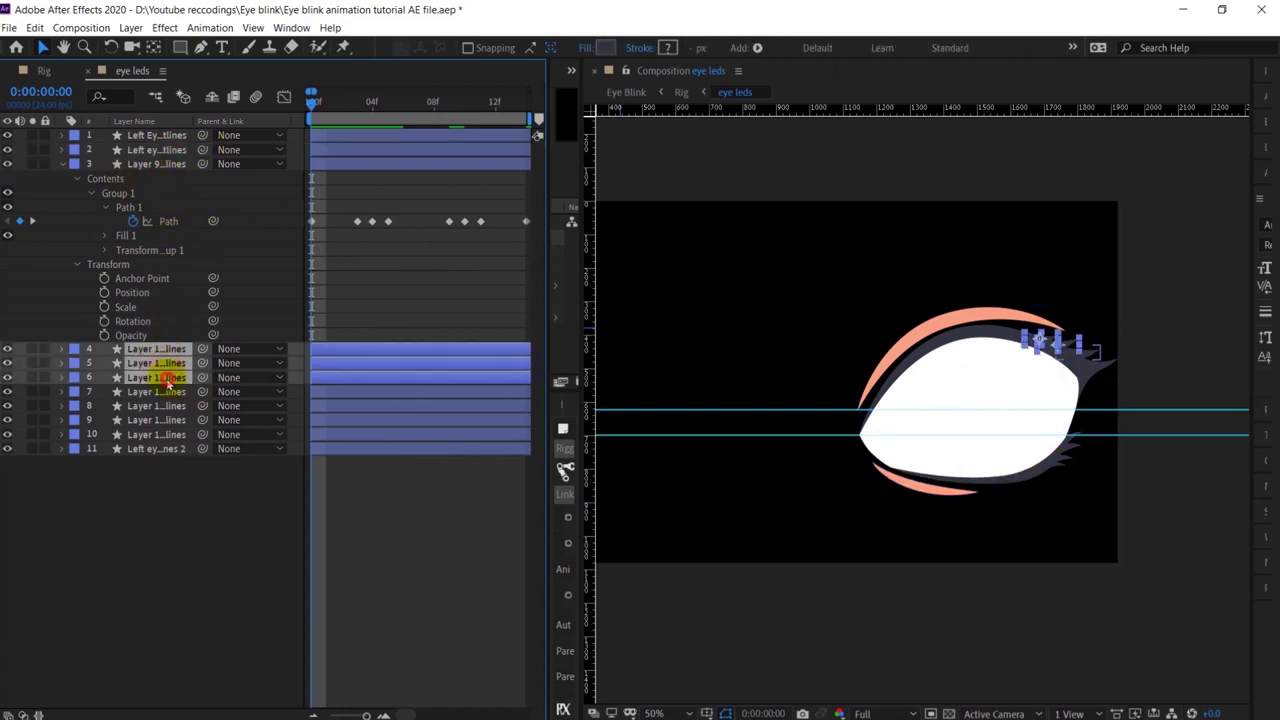
left_click(357, 376)
scroll(1100, 360, "up", 2)
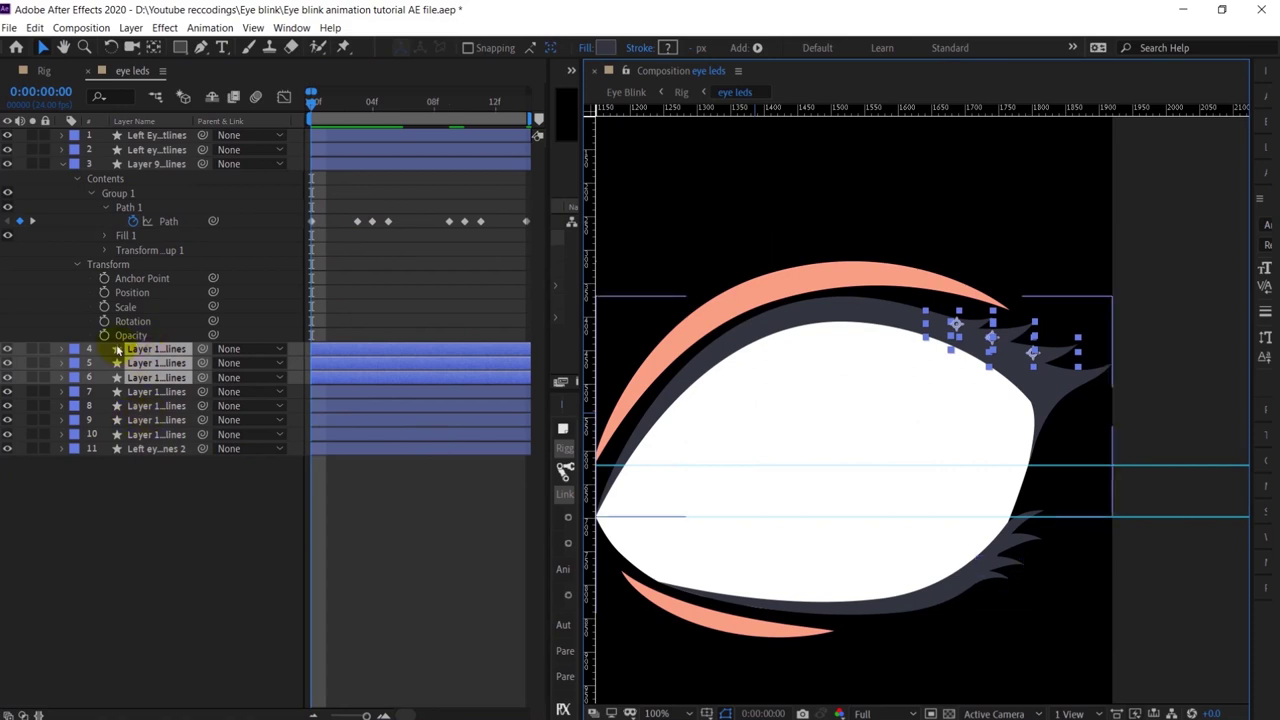
left_click(62, 380)
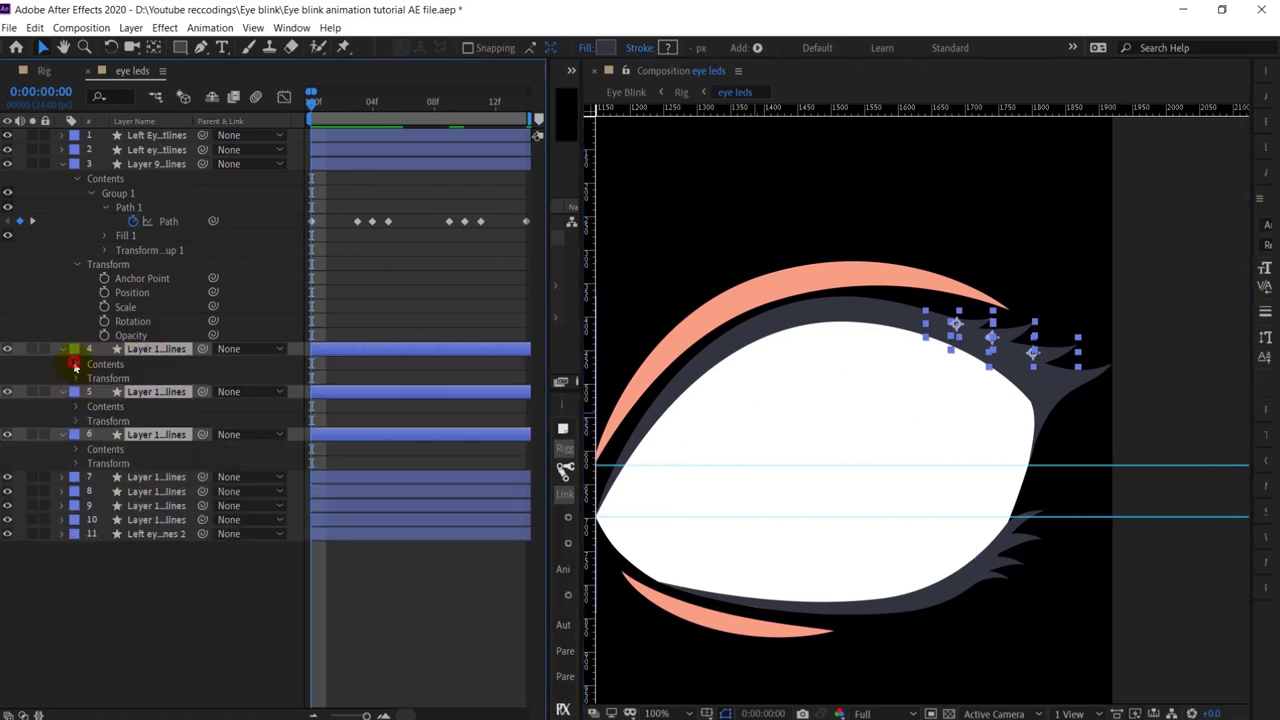
left_click(76, 364)
left_click(90, 379)
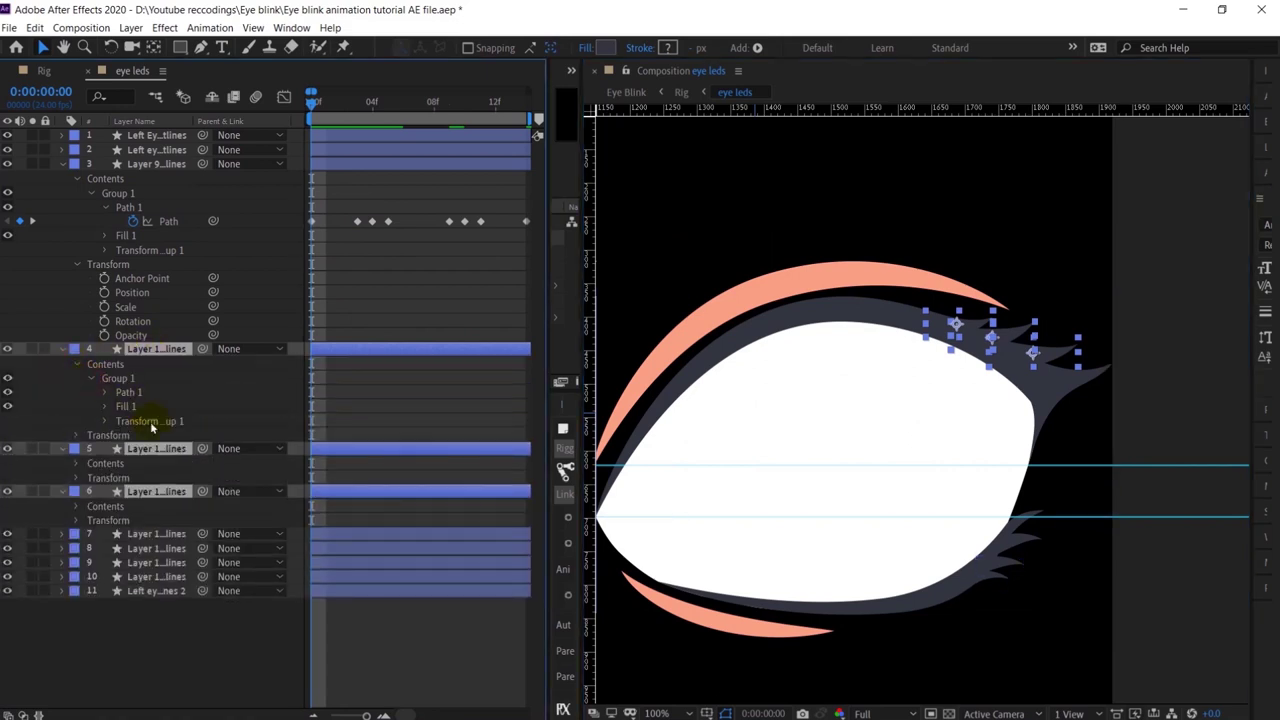
left_click(106, 393)
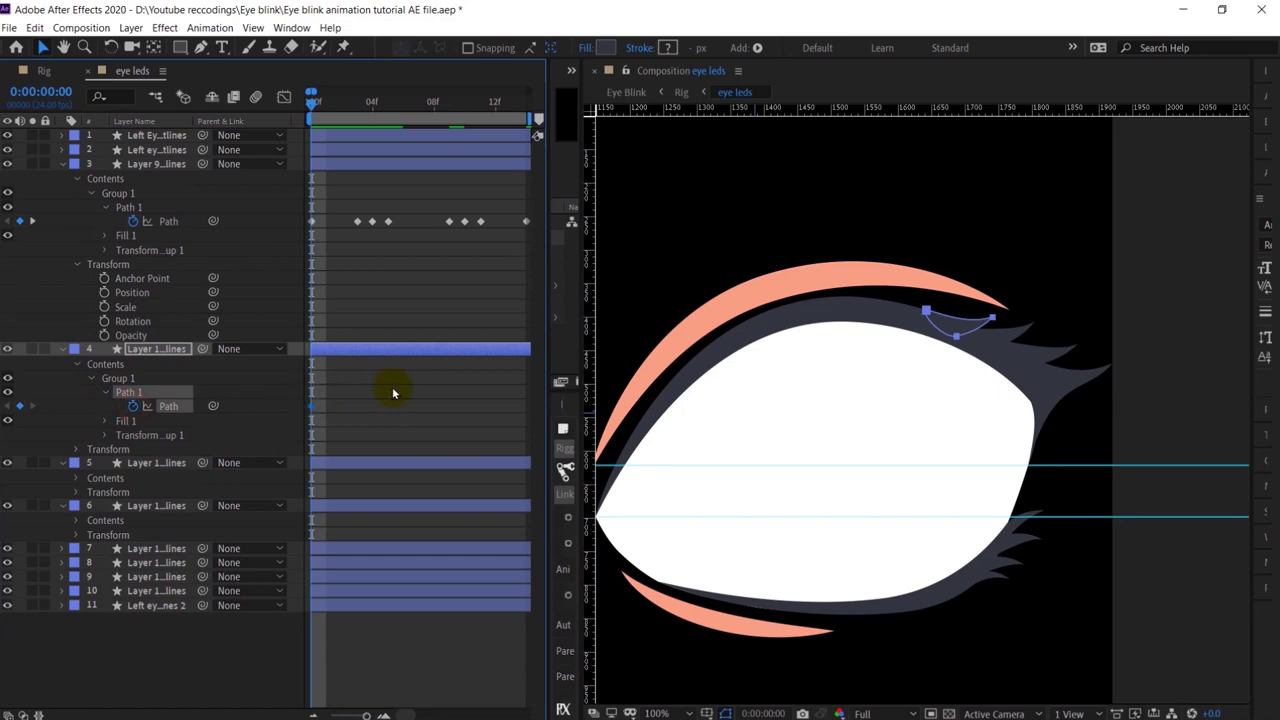
Step: Add path keyframes at frame 0 for the lash spikes in layers 5 and 6
left_click(77, 479)
left_click(91, 492)
left_click(106, 506)
left_click(133, 520)
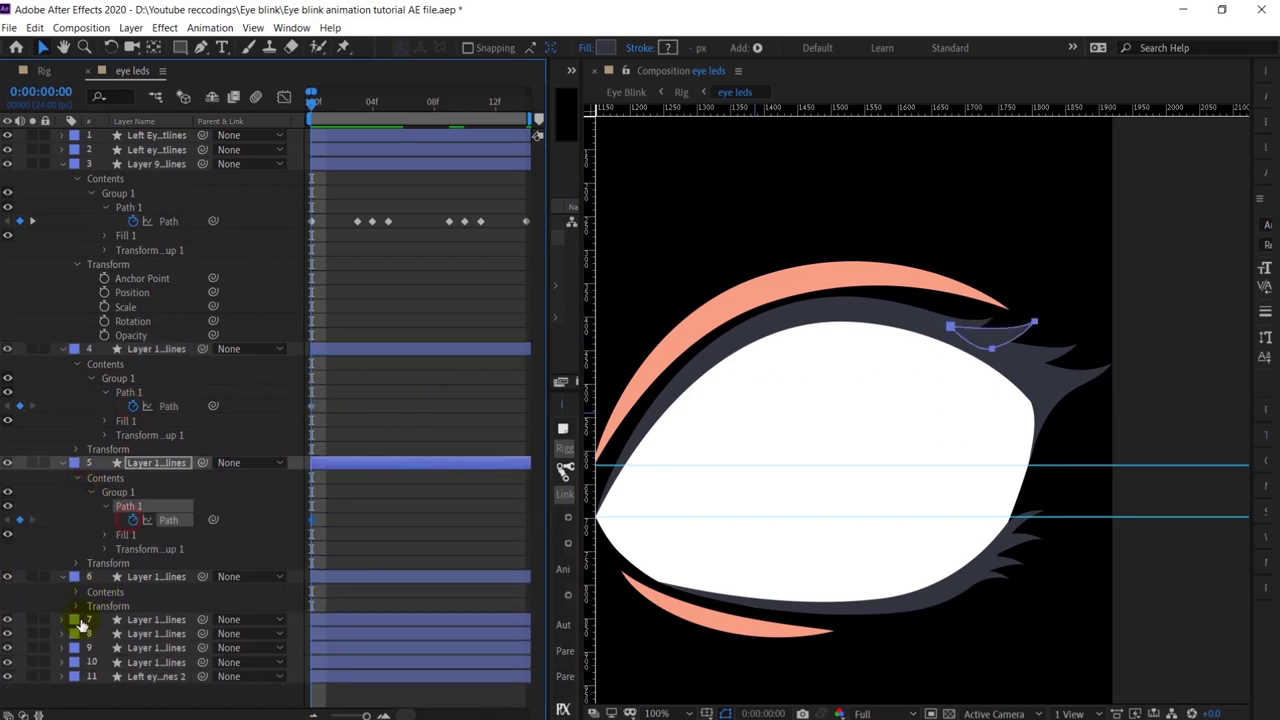
left_click(77, 592)
left_click(91, 606)
left_click(106, 620)
left_click(133, 634)
Step: At frame 3, move the outer lash spike on layer 6 down onto the lash line and tilt it to follow
double_click(1094, 362)
left_click_drag(1109, 500, 1109, 576)
left_click_drag(1178, 562, 1172, 550)
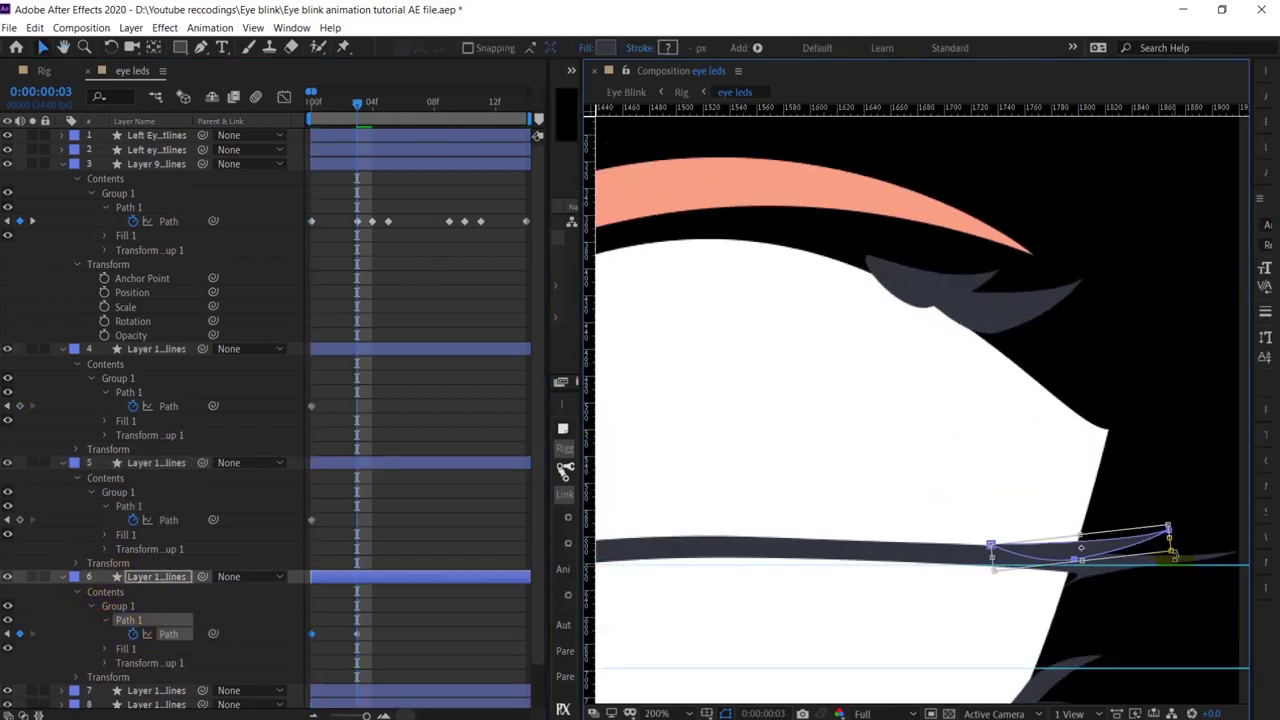
Step: At frame 3, move the layer 5 and layer 4 lash spikes down onto the lash line and rotate them to match it
left_click(168, 520)
double_click(1017, 330)
left_click_drag(998, 333, 998, 312)
left_click_drag(1017, 330, 1057, 570)
left_click_drag(1120, 577, 1122, 560)
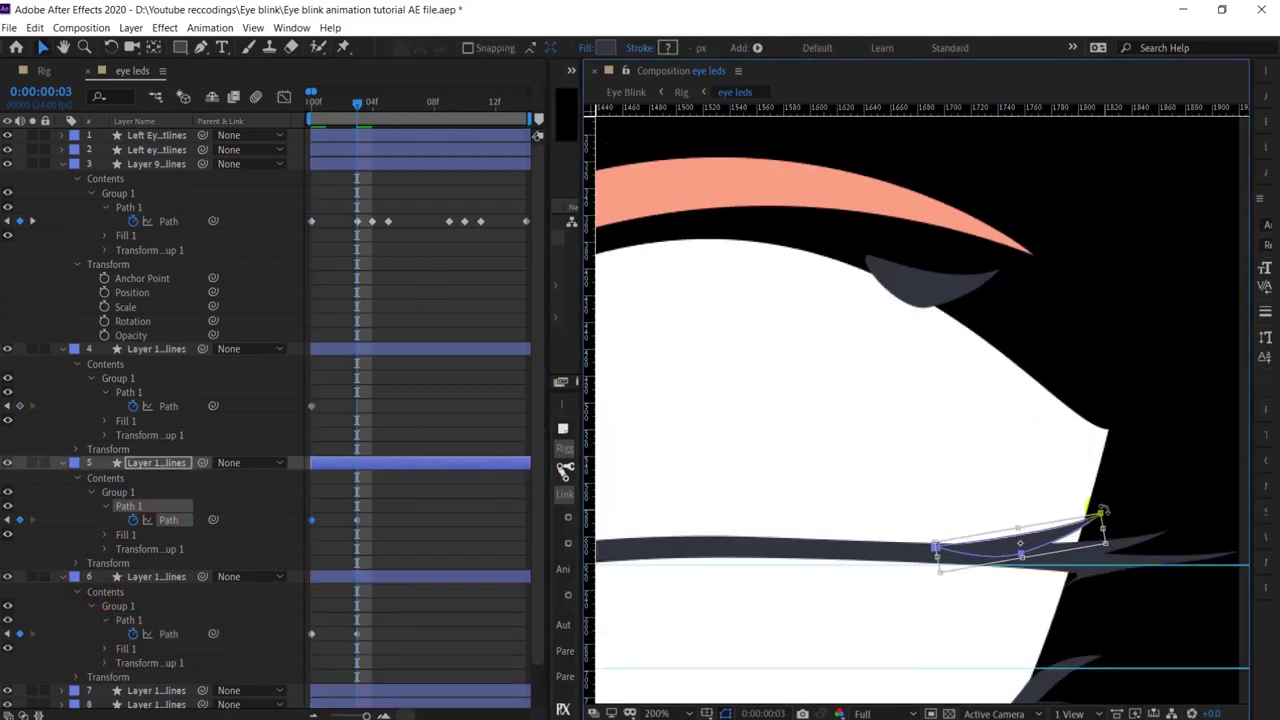
left_click(928, 298)
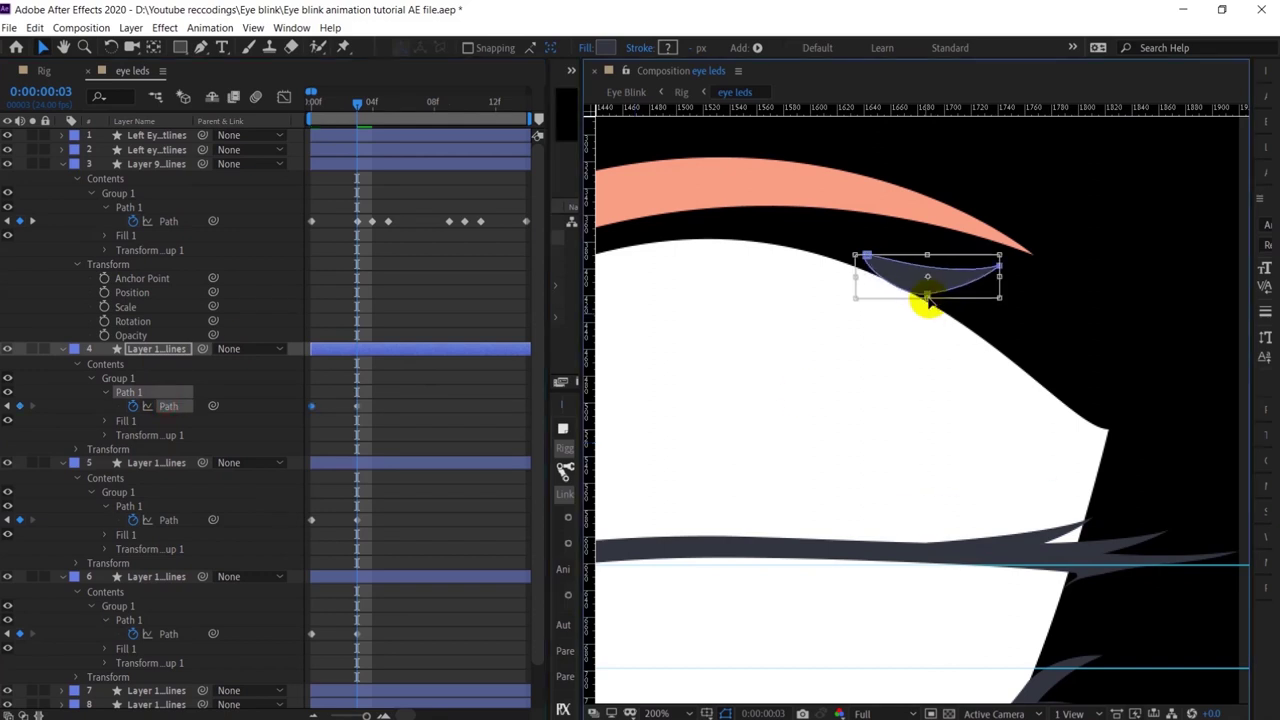
left_click_drag(997, 300, 1014, 435)
Step: At frame 5, move the inner lash spike on layer 4 onto the lash line and flip it to point downward
left_click(32, 221)
left_click(129, 506)
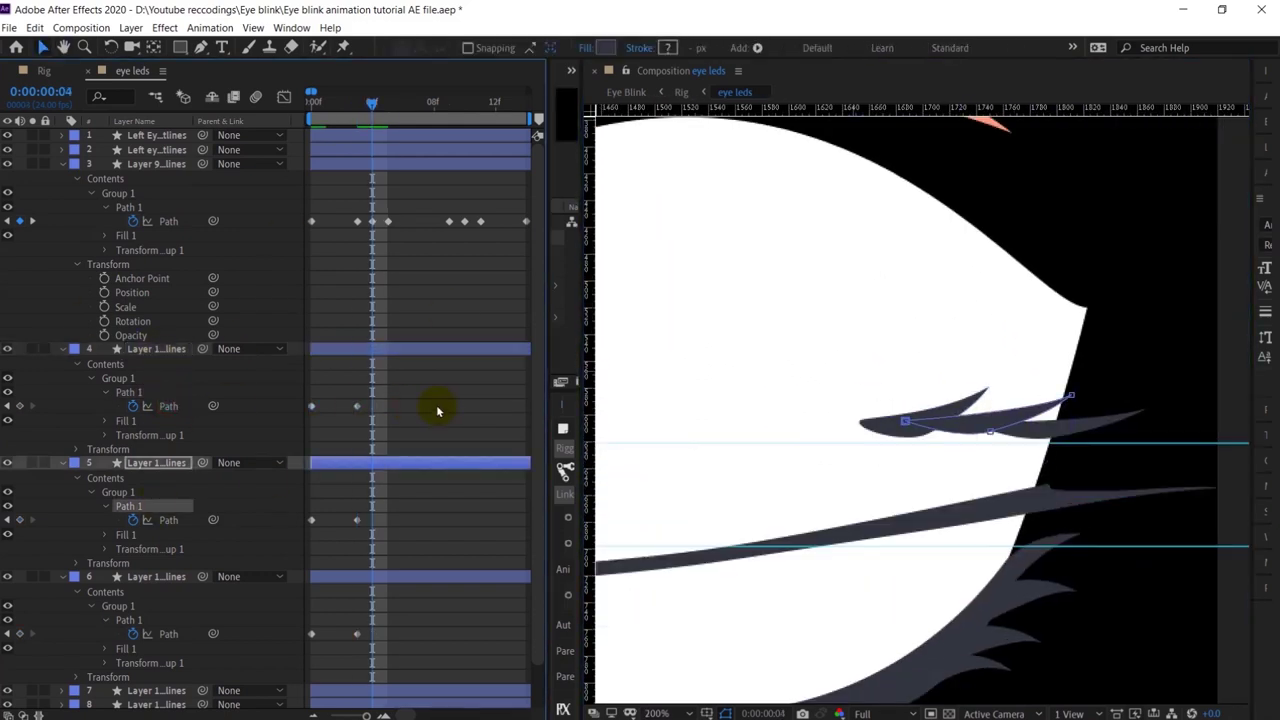
left_click(386, 106)
left_click(168, 406)
left_click_drag(912, 428, 990, 550)
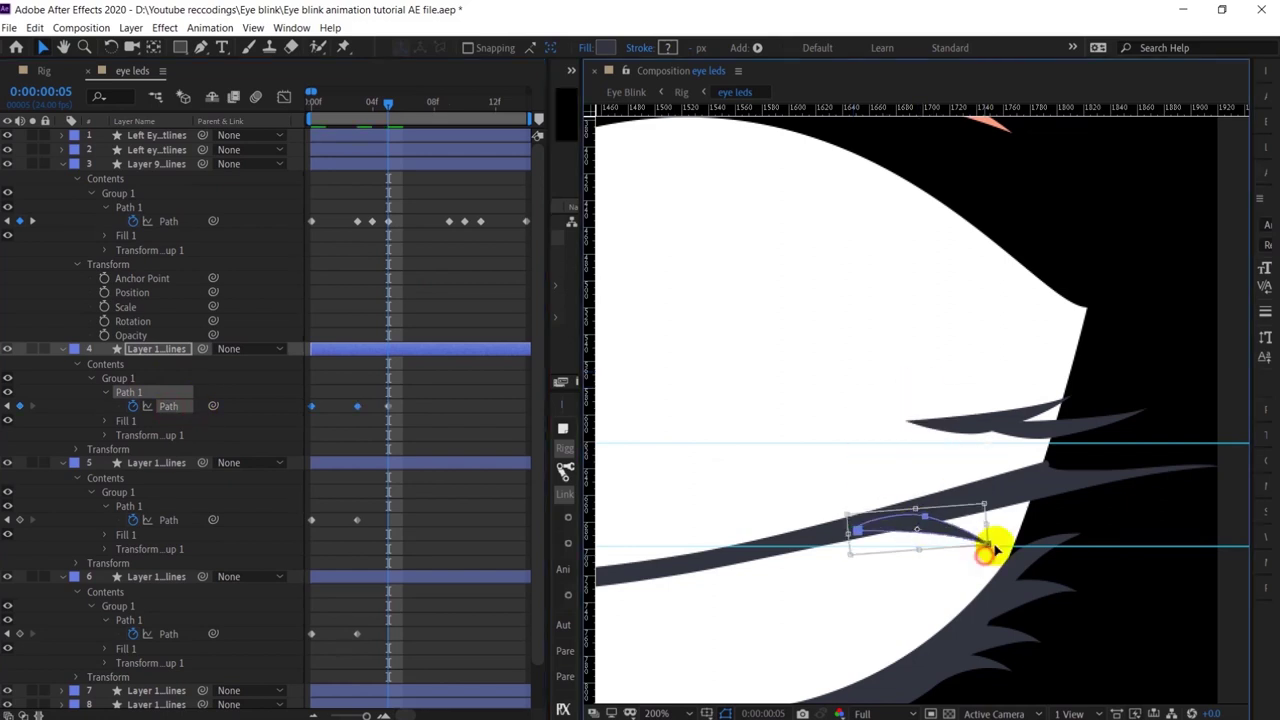
Step: At frame 5, flip the layer 5 and layer 6 lash spikes downward and place them along the lash line's outer end
left_click(165, 519)
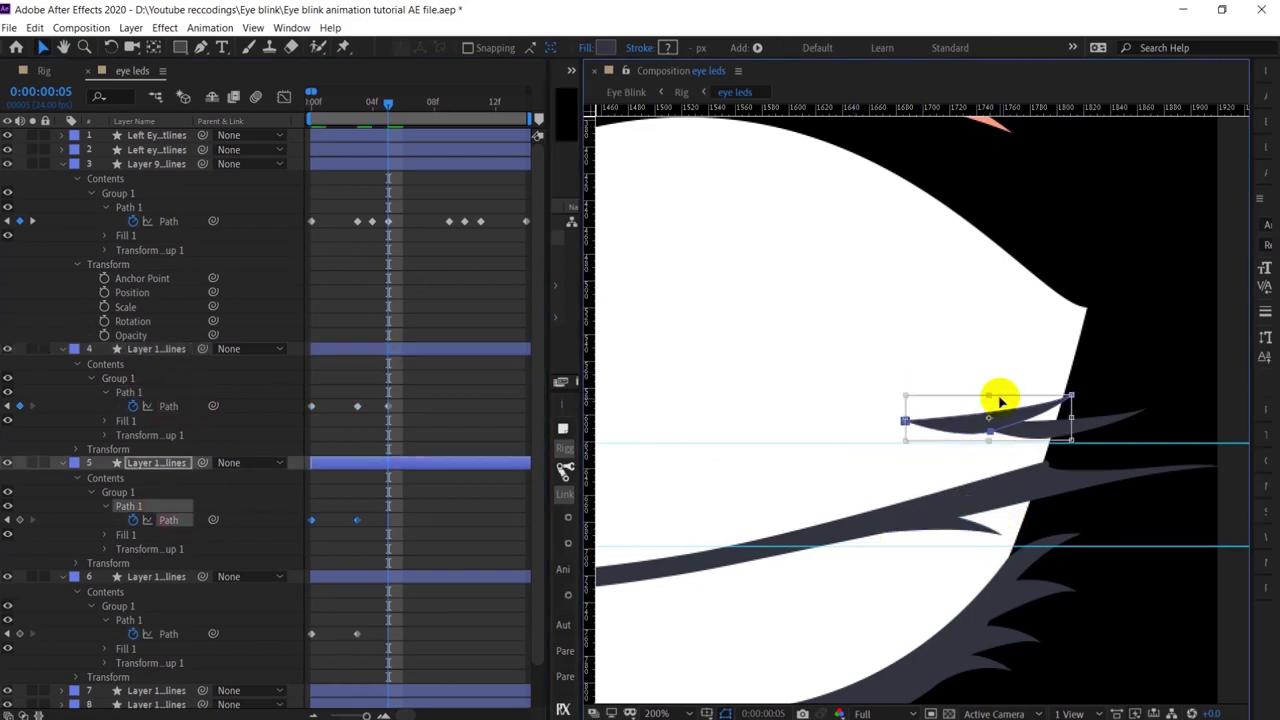
left_click_drag(994, 400, 1101, 555)
left_click(168, 634)
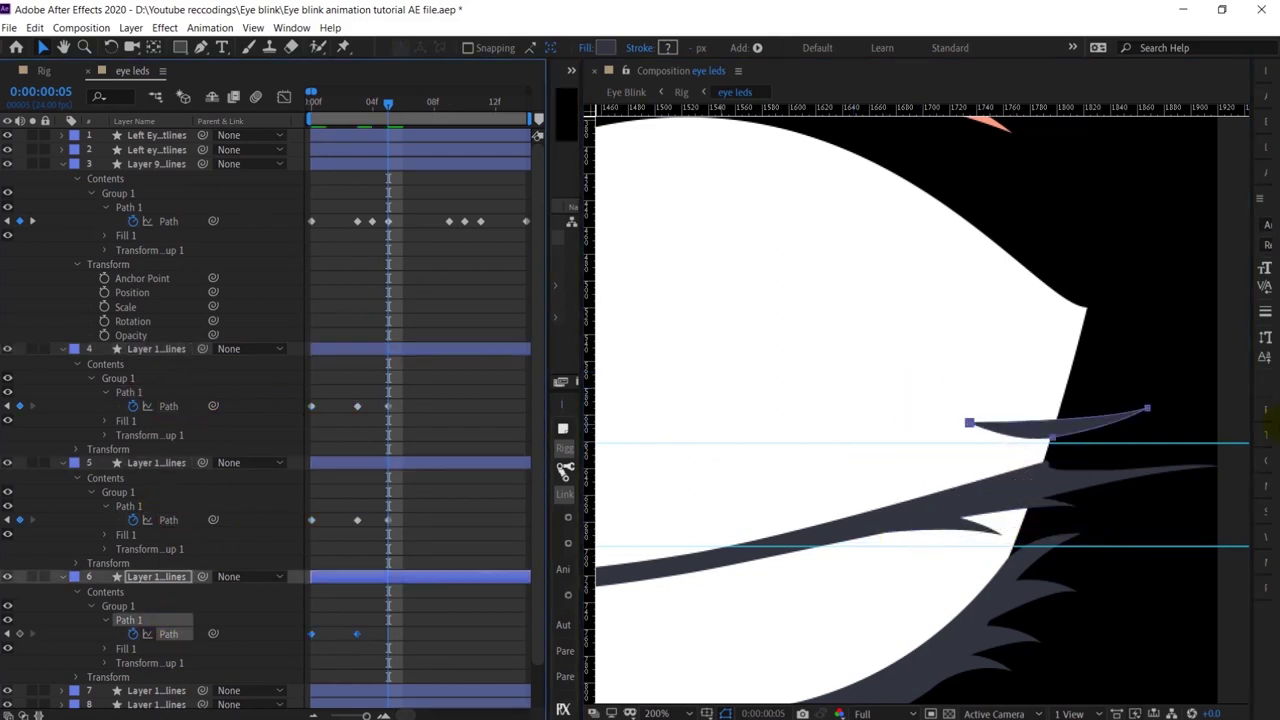
key("ctrl+t")
left_click_drag(1058, 408, 1134, 489)
Step: Copy layer 4's three path keyframes to frame 9 and time-reverse the copies
left_click(448, 511)
scroll(969, 416, "down", 2)
left_click_drag(414, 375, 294, 418)
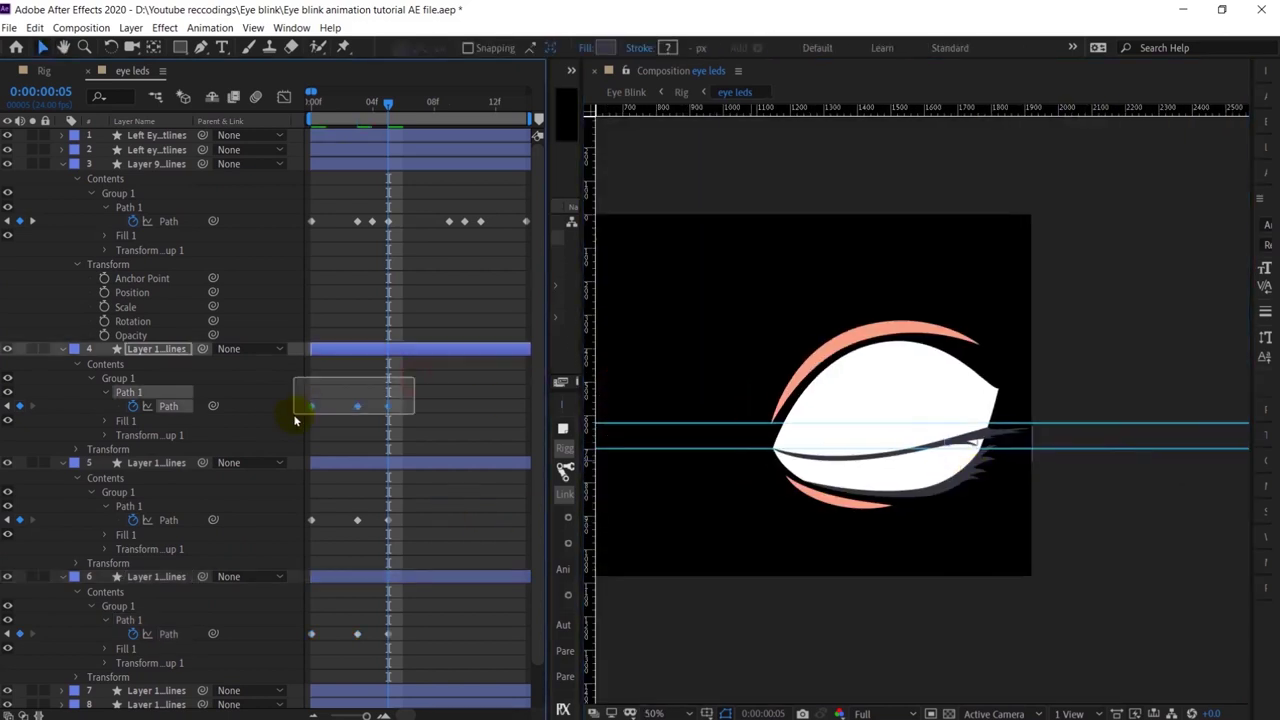
key("ctrl+v")
right_click(450, 407)
left_click(705, 589)
Step: Copy layer 6's three path keyframes to frame 9 and time-reverse them
left_click_drag(415, 612, 296, 648)
key("ctrl+v")
right_click(450, 632)
left_click(712, 620)
Step: Duplicate layer 5's three path keyframes at frame 9 in reversed time order
left_click_drag(410, 509, 300, 537)
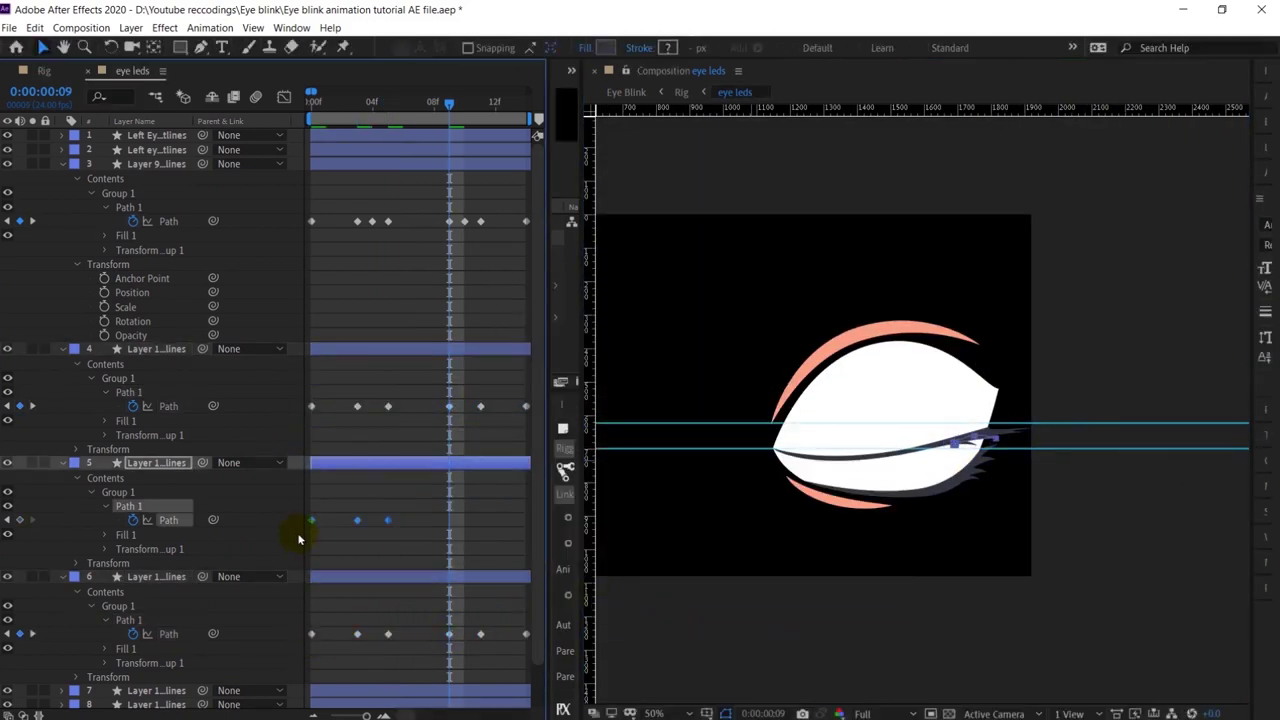
key("ctrl+v")
right_click(451, 547)
right_click(450, 520)
left_click(712, 702)
Step: Preview the blink with the animated lash spikes and scrub to frame 4 to check their alignment
left_click(469, 505)
scroll(469, 512, "down", 1)
key("space")
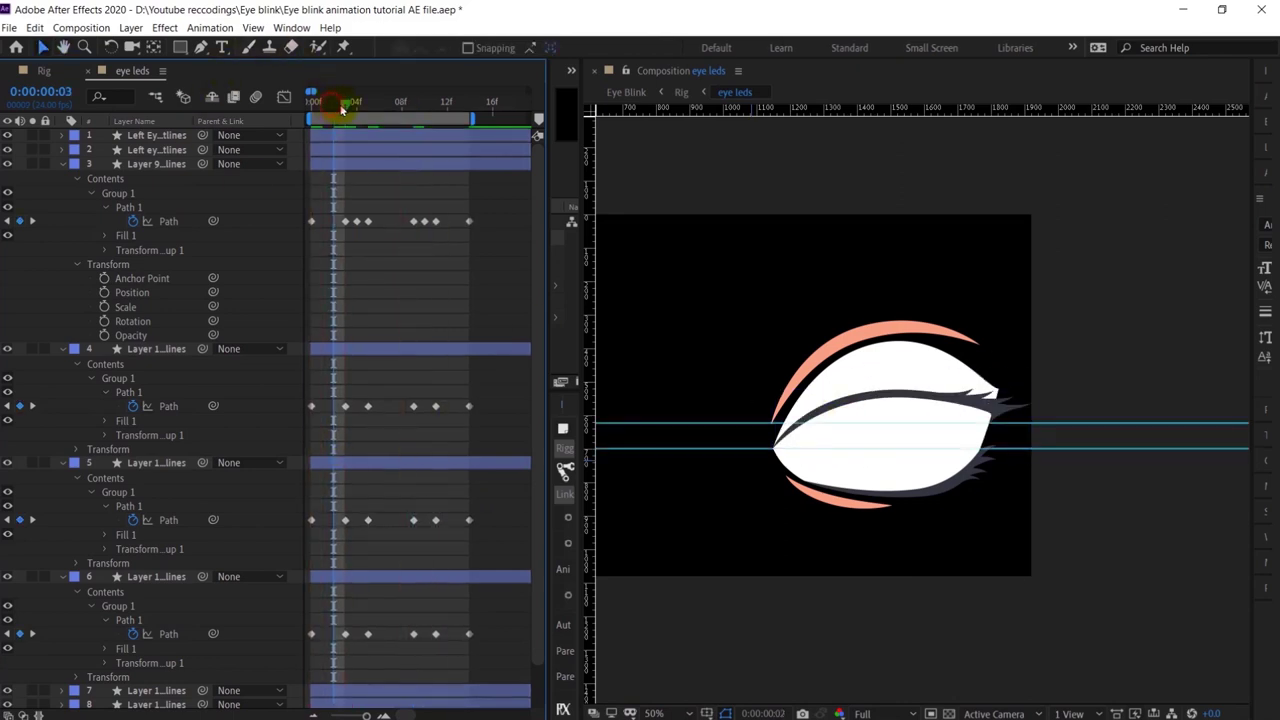
left_click_drag(349, 110, 354, 110)
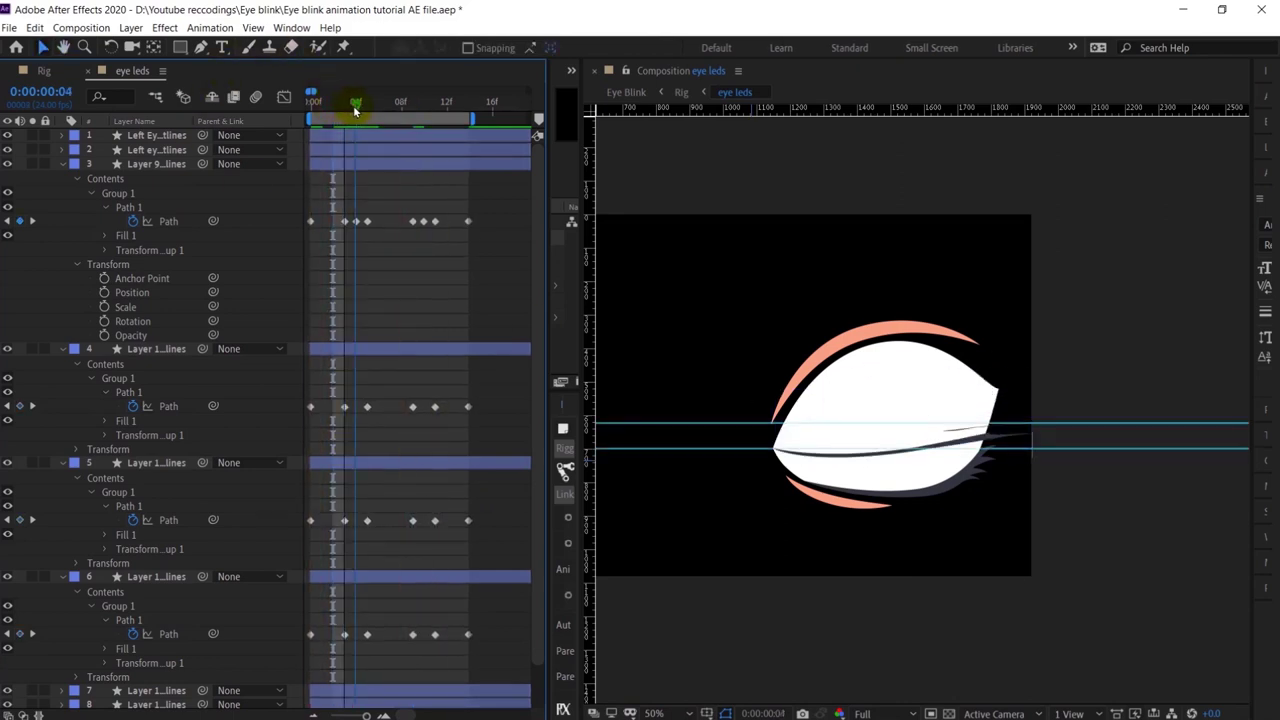
Step: At frame 4, move the layer 4 lash spike onto the lash line, flip it downward and tilt it along the curve
left_click(909, 449)
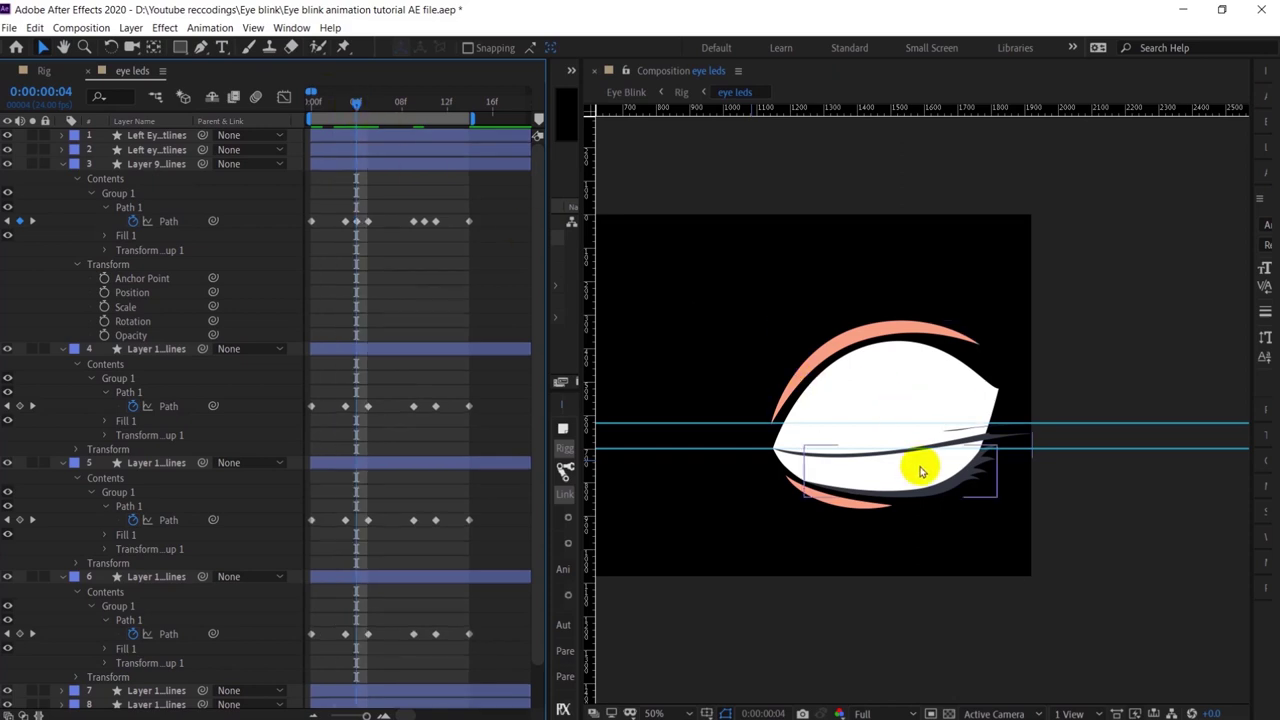
scroll(921, 471, "up", 2)
left_click(892, 436)
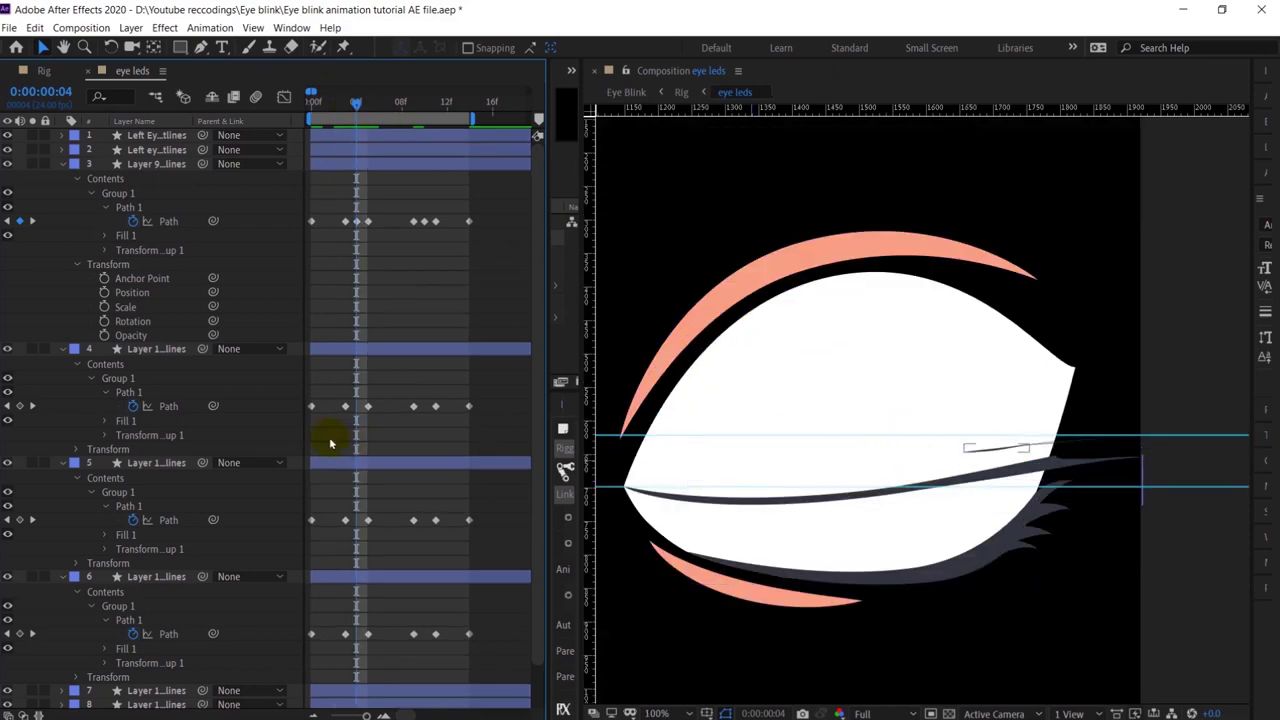
left_click(150, 394)
scroll(1055, 441, "up", 1)
left_click(997, 492)
left_click(938, 465)
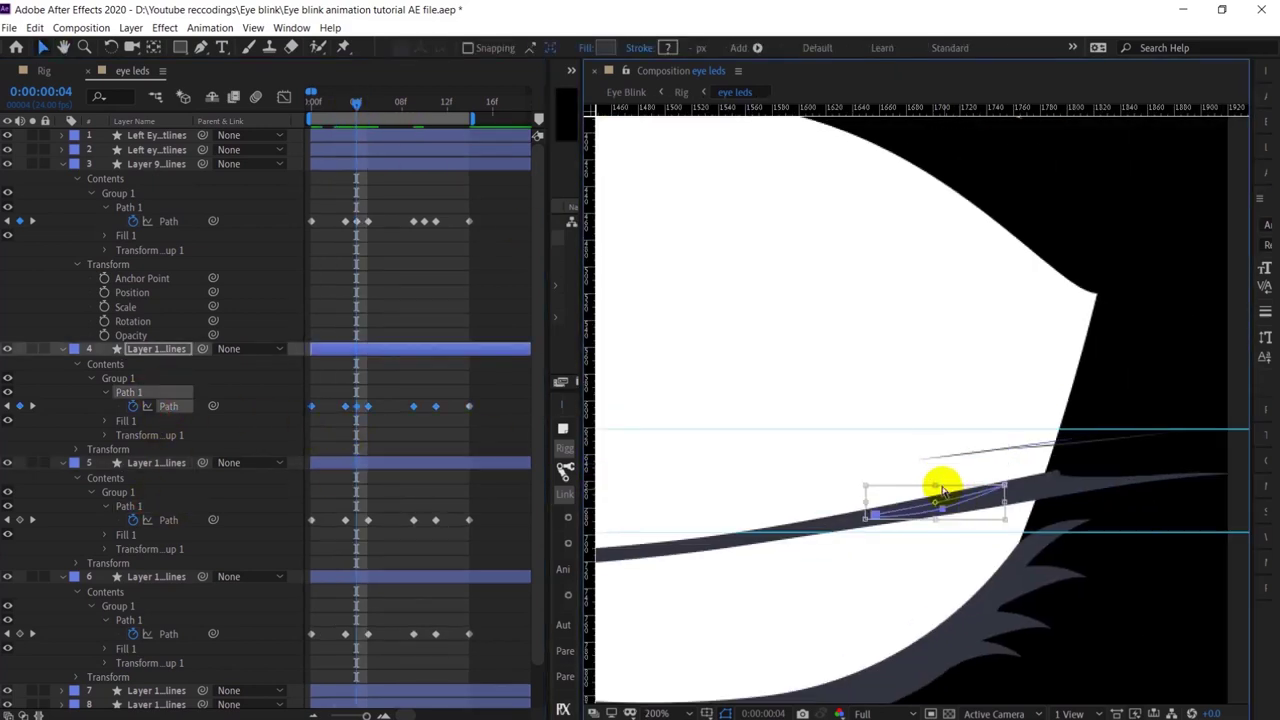
left_click_drag(905, 563, 978, 513)
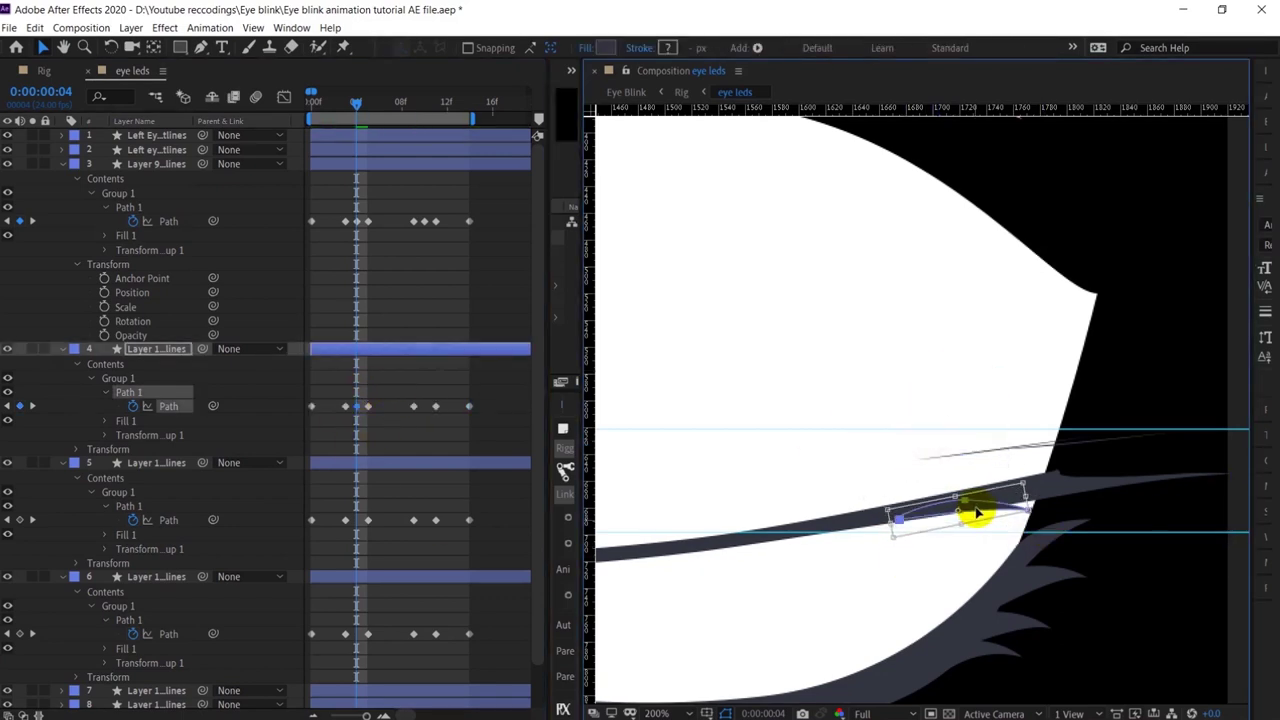
Step: At frame 4, move the layer 5 lash spike down onto the lash line and fine-tune the layer 4 spike
left_click(129, 506)
double_click(1000, 450)
left_click_drag(1001, 437, 1008, 520)
left_click(129, 506)
double_click(1000, 420)
left_click(129, 392)
double_click(1014, 518)
Step: Move the layer 6 lash spike down onto the outer end of the upper lash line at frame 4
left_click(129, 620)
double_click(1060, 410)
left_click_drag(1066, 390, 1081, 506)
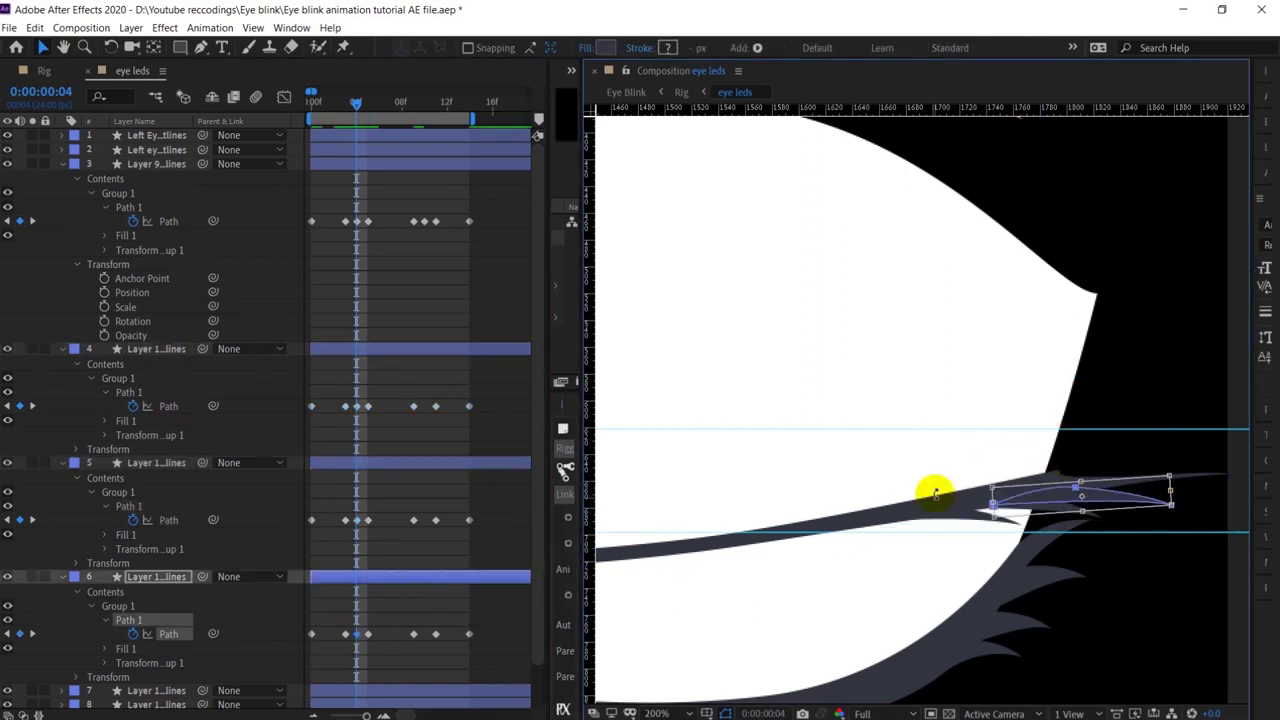
Step: Preview the blink with the corrected lash spikes and return to frame 0
scroll(934, 489, "down", 1)
left_click(400, 277)
key("space")
left_click_drag(389, 105, 414, 138)
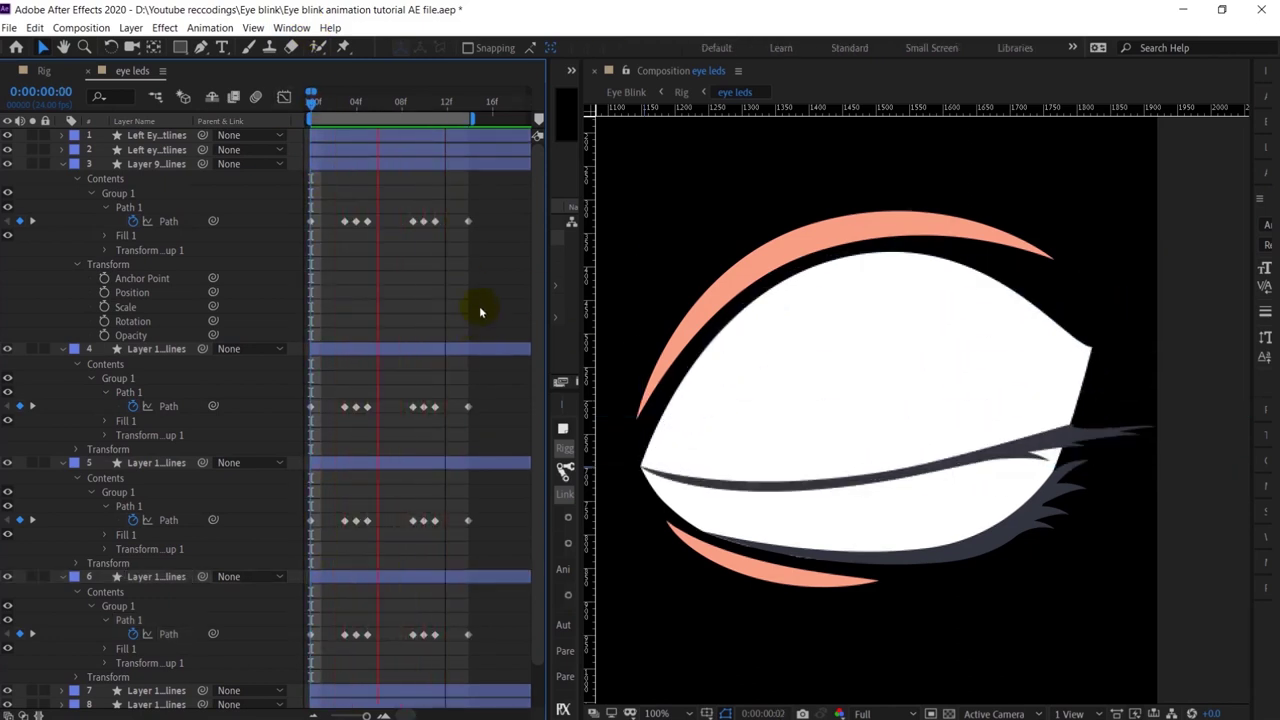
key("space")
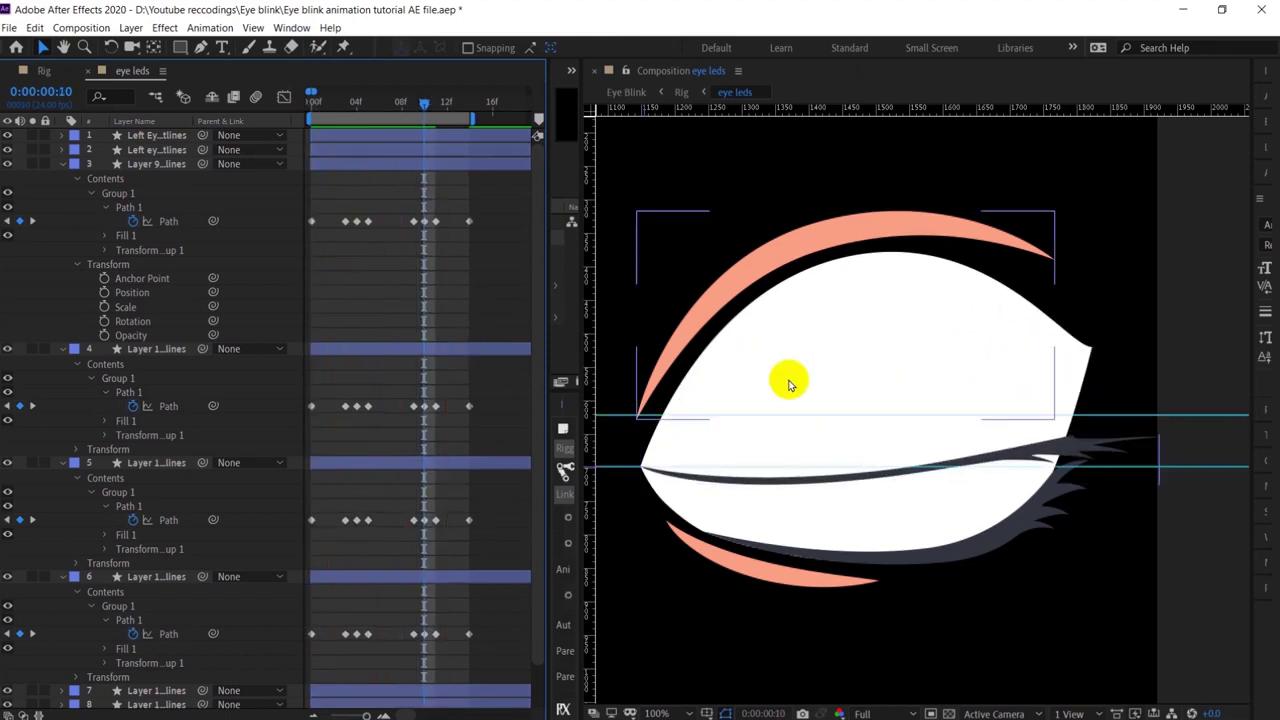
key("comma")
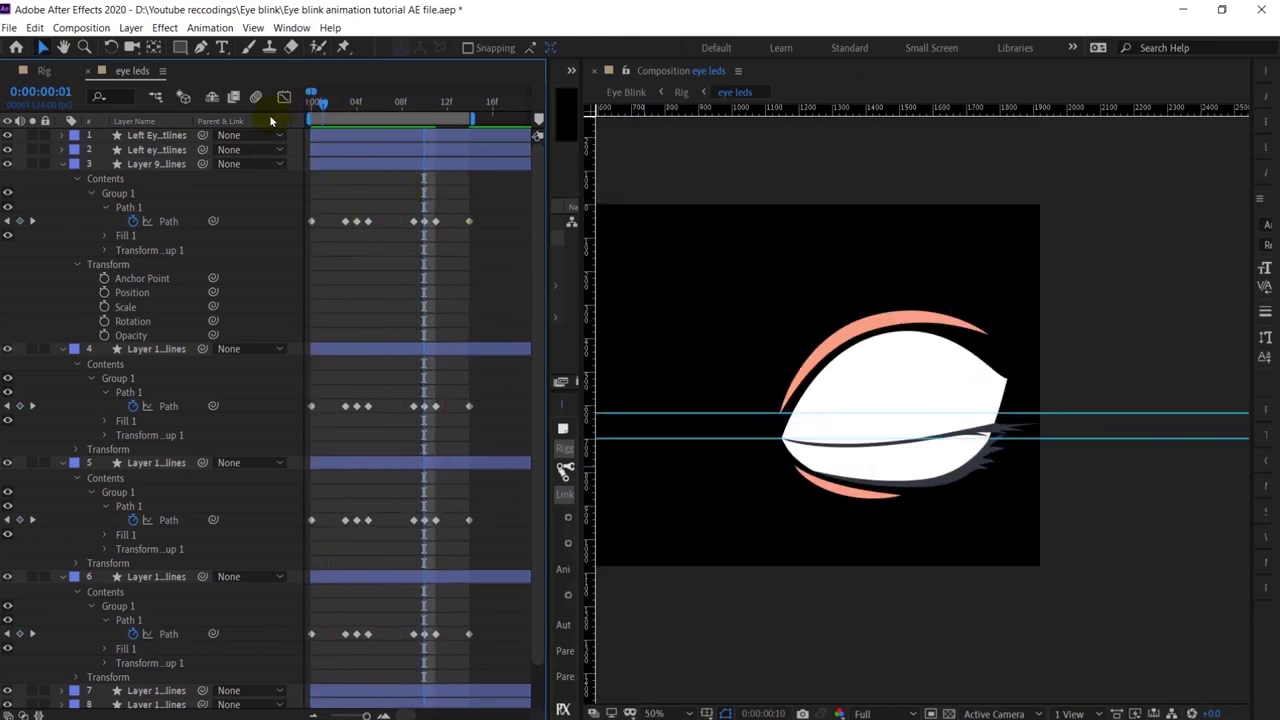
left_click_drag(316, 102, 311, 101)
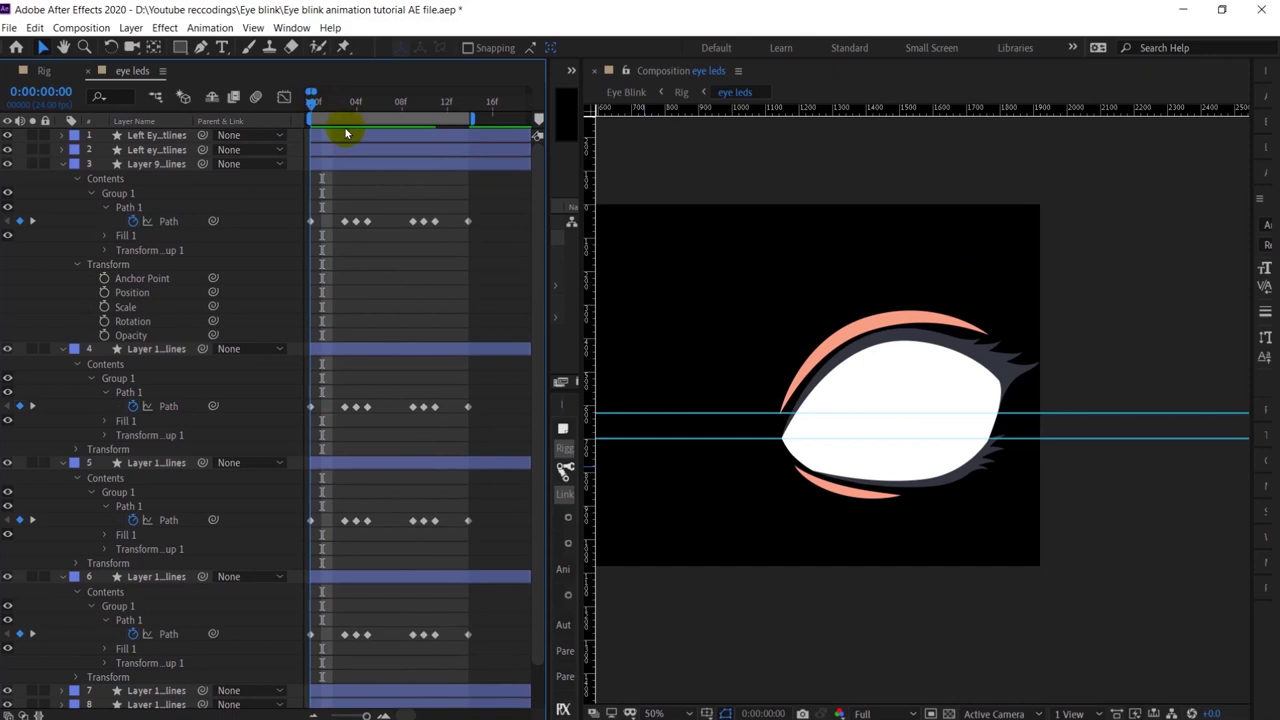
Step: Start path keyframing on the lower lash line, layer 7, at frame 0
left_click(944, 478)
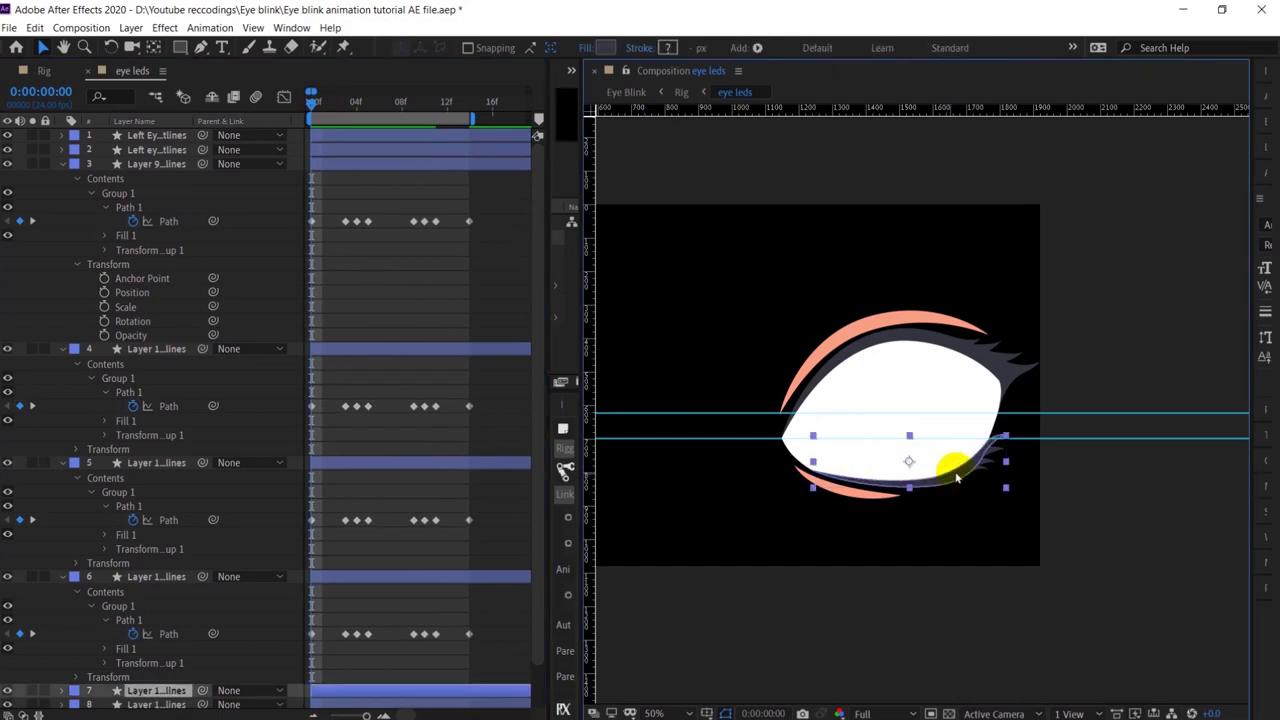
scroll(420, 380, "down", 1)
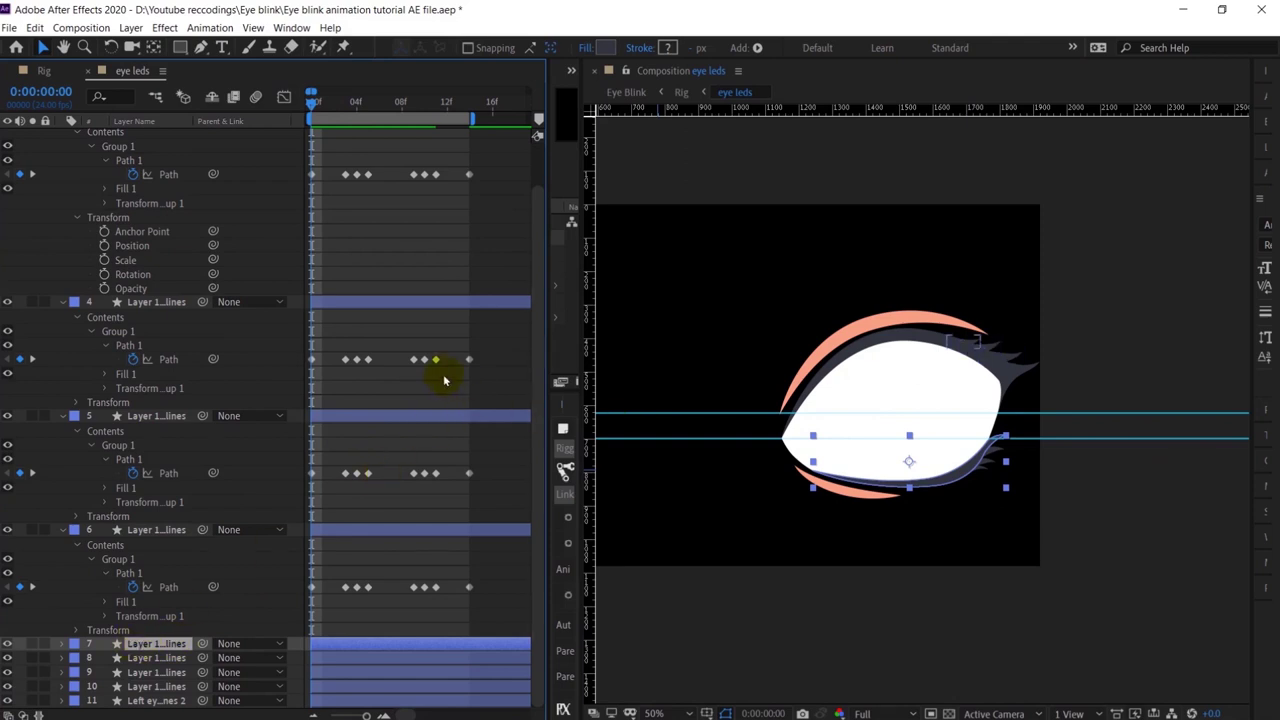
scroll(358, 243, "up", 1)
scroll(366, 251, "down", 1)
left_click(62, 644)
left_click(77, 630)
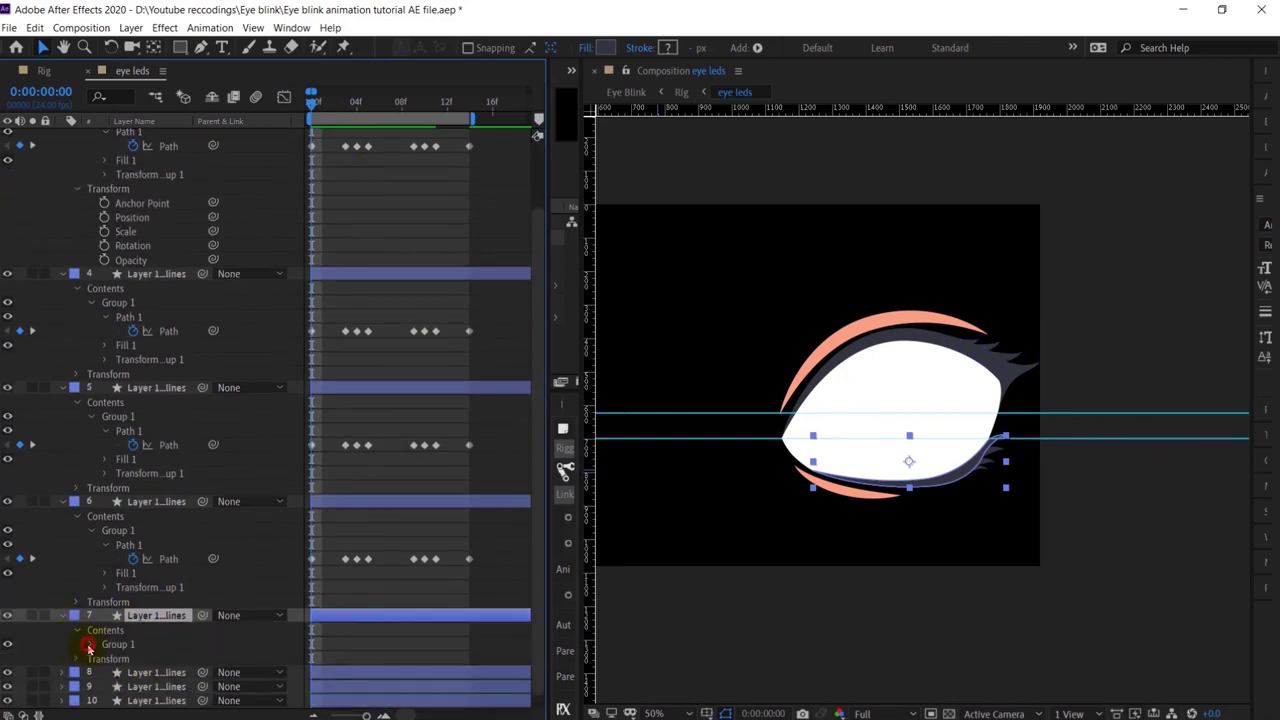
left_click(91, 645)
left_click(105, 658)
left_click(133, 672)
scroll(454, 535, "down", 2)
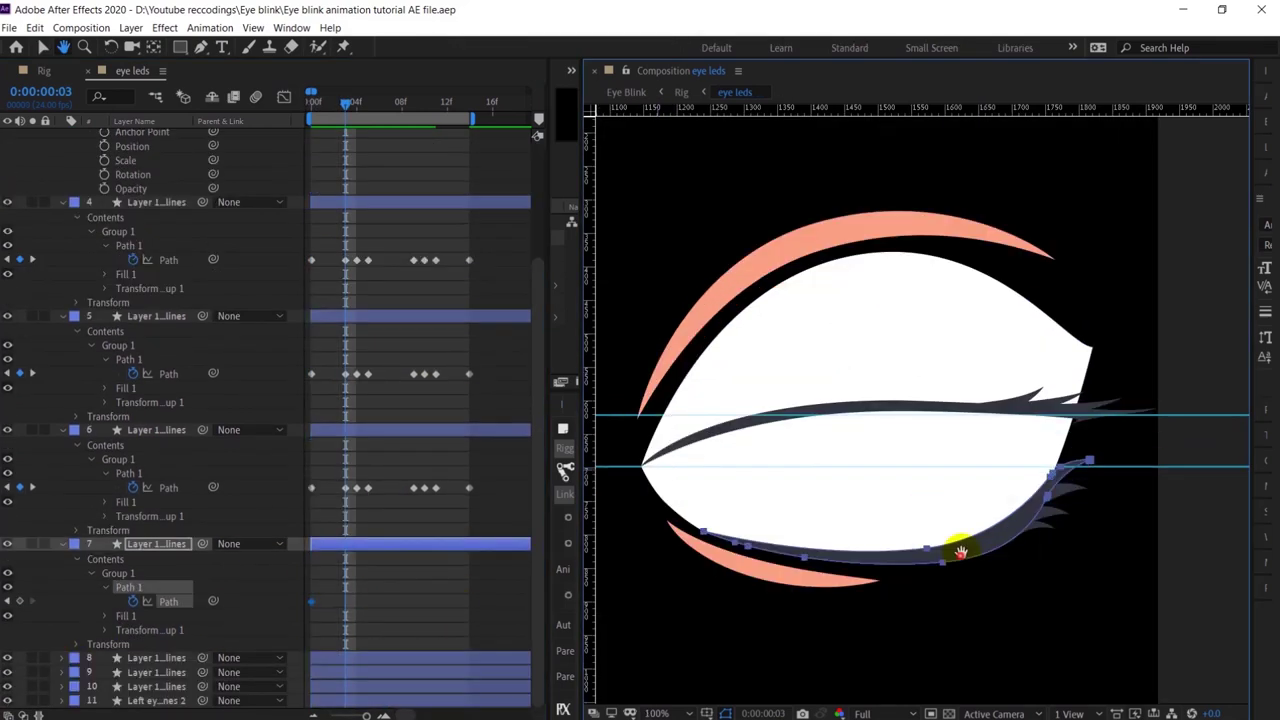
Step: At frame 3, raise the lower lash line slightly and shift its inner points toward the eye's edge
double_click(945, 525)
left_click_drag(946, 506, 950, 512)
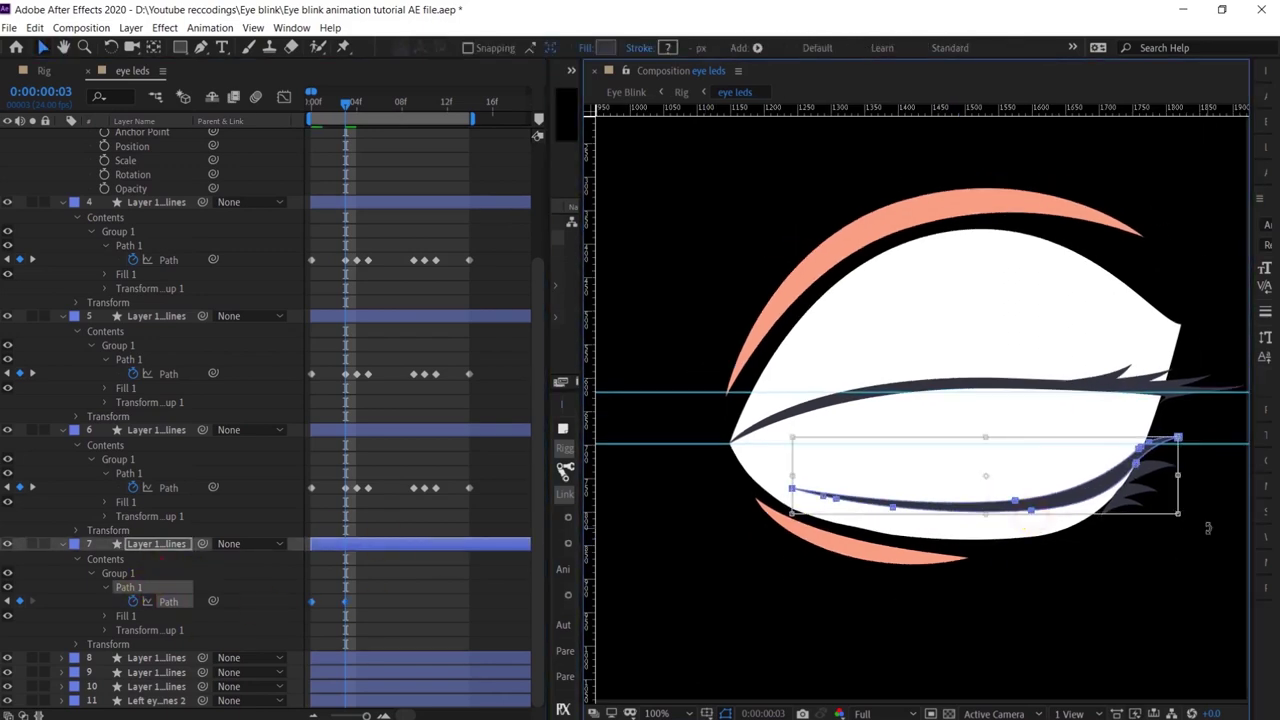
left_click(793, 491)
scroll(793, 491, "up", 4)
double_click(1030, 560)
left_click_drag(1030, 560, 835, 495)
scroll(909, 484, "down", 1)
scroll(936, 494, "up", 1)
scroll(1000, 460, "down", 1)
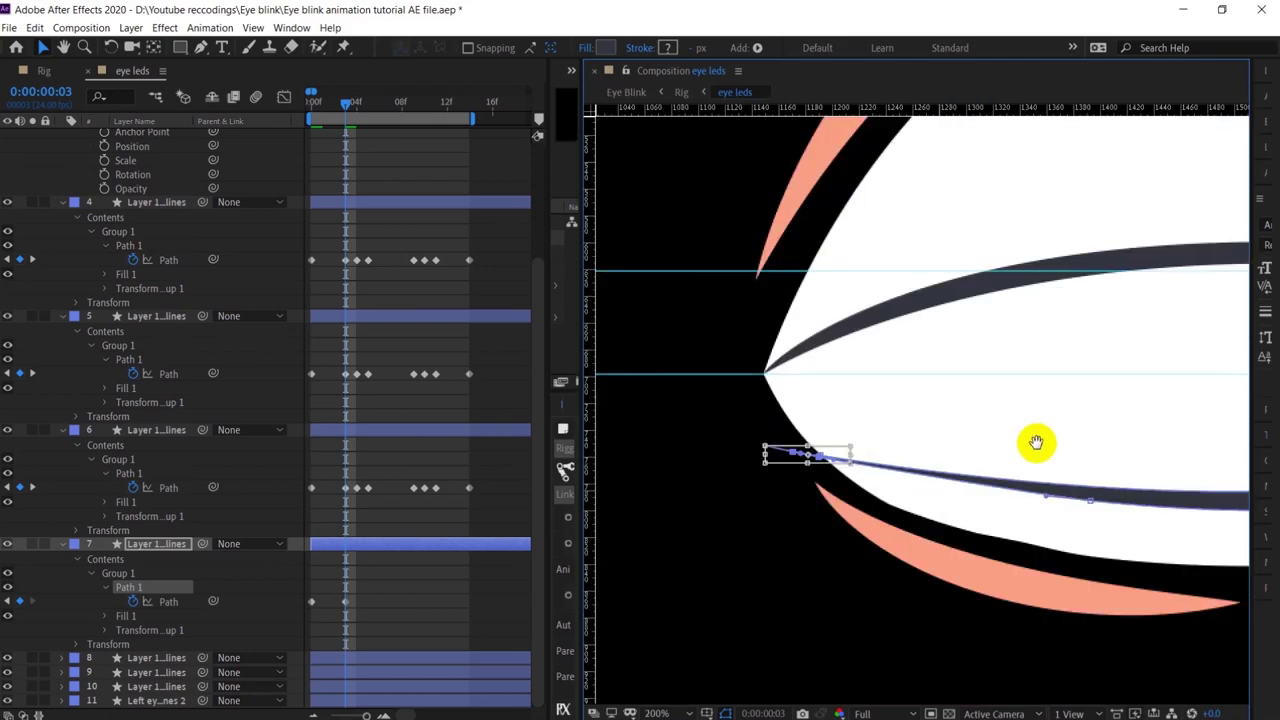
Step: Undo the last change and refit the lower lash line's inner tip to the eye's edge at frame 3, bending its curve
left_click(351, 102)
key("ctrl+z")
scroll(935, 466, "up", 1)
left_click(180, 588)
left_click(648, 444)
left_click_drag(700, 438, 686, 465)
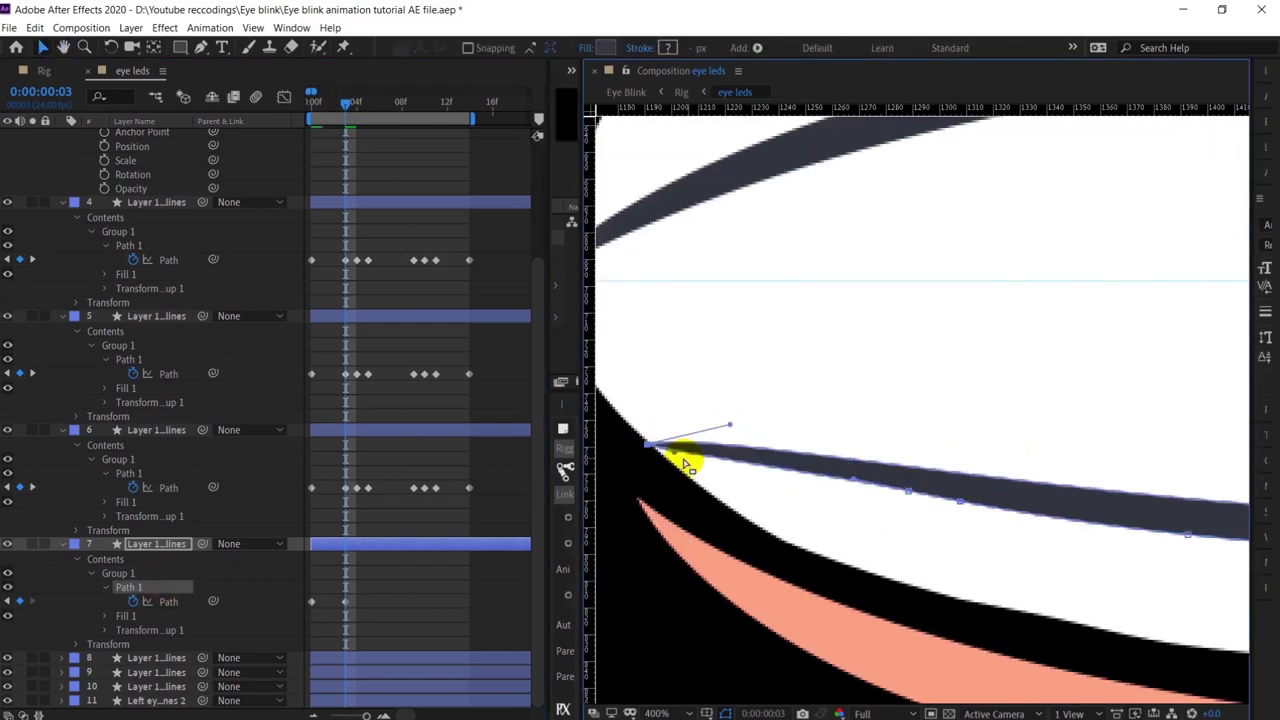
Step: At frame 4, raise the whole lower lash line toward the upper lash line
scroll(898, 486, "down", 2)
key("Page_Up")
key("Page_Up")
key("Page_Down")
key("Page_Down")
key("Page_Down")
left_click_drag(424, 567, 300, 613)
double_click(899, 462)
left_click_drag(899, 466, 899, 451)
Step: Reposition the lower lash line's inner points at frame 4 so its tip sits on the eye's edge
scroll(890, 450, "up", 1)
left_click_drag(841, 447, 1134, 469)
left_click(400, 575)
left_click(130, 588)
left_click(751, 467)
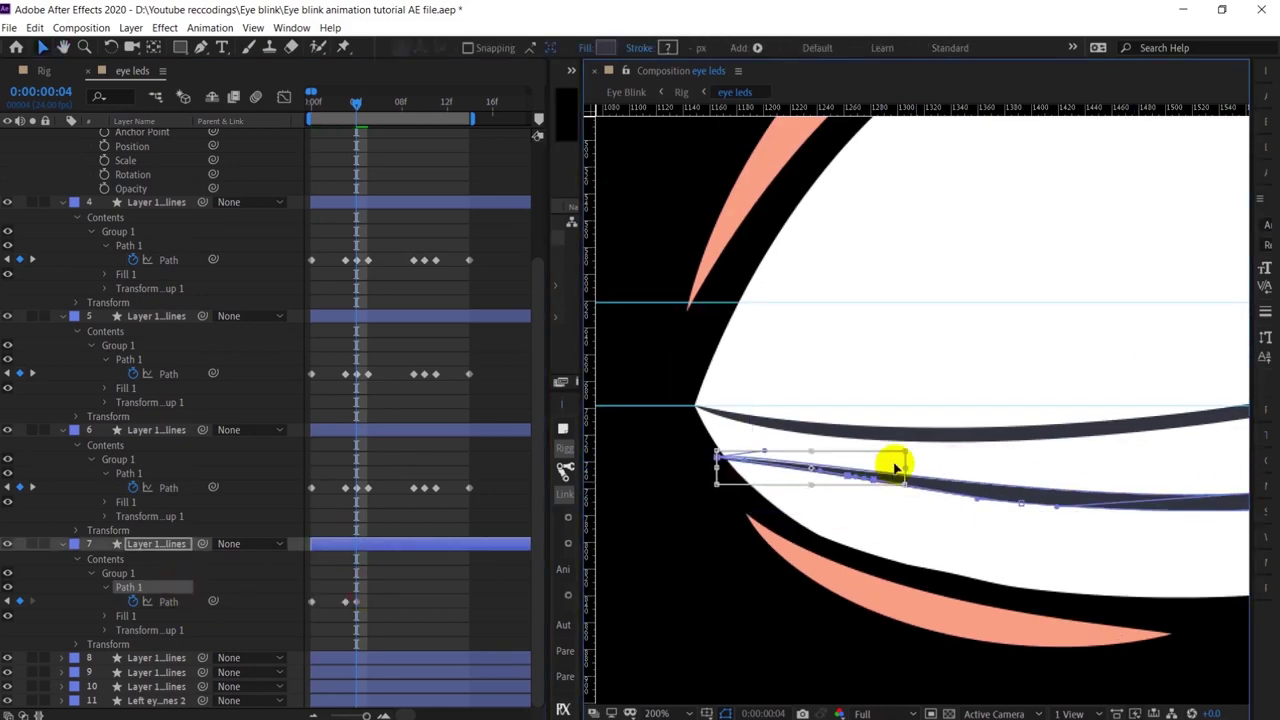
left_click(150, 575)
left_click_drag(900, 480, 827, 455)
left_click(138, 588)
left_click(640, 424)
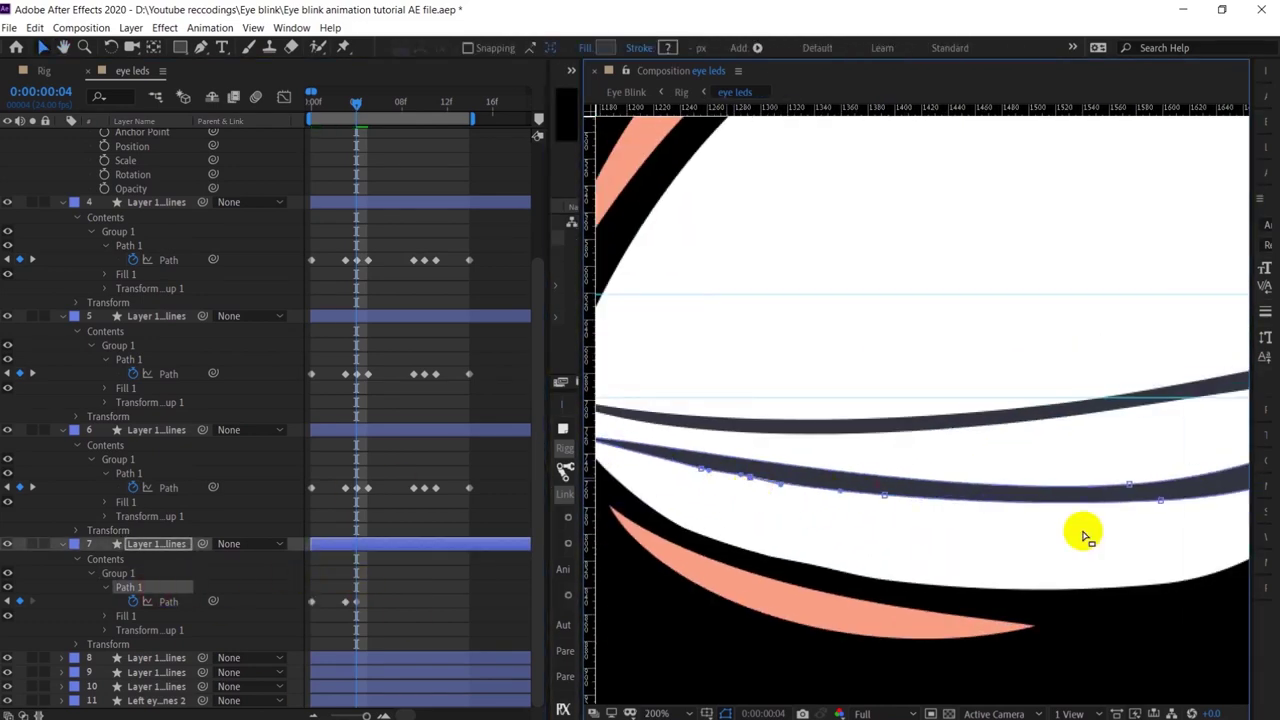
Step: At frame 5, raise the lower lash line and bring its inner end to the inner eye corner
scroll(1140, 530, "down", 1)
key("Page_Down")
left_click(168, 601)
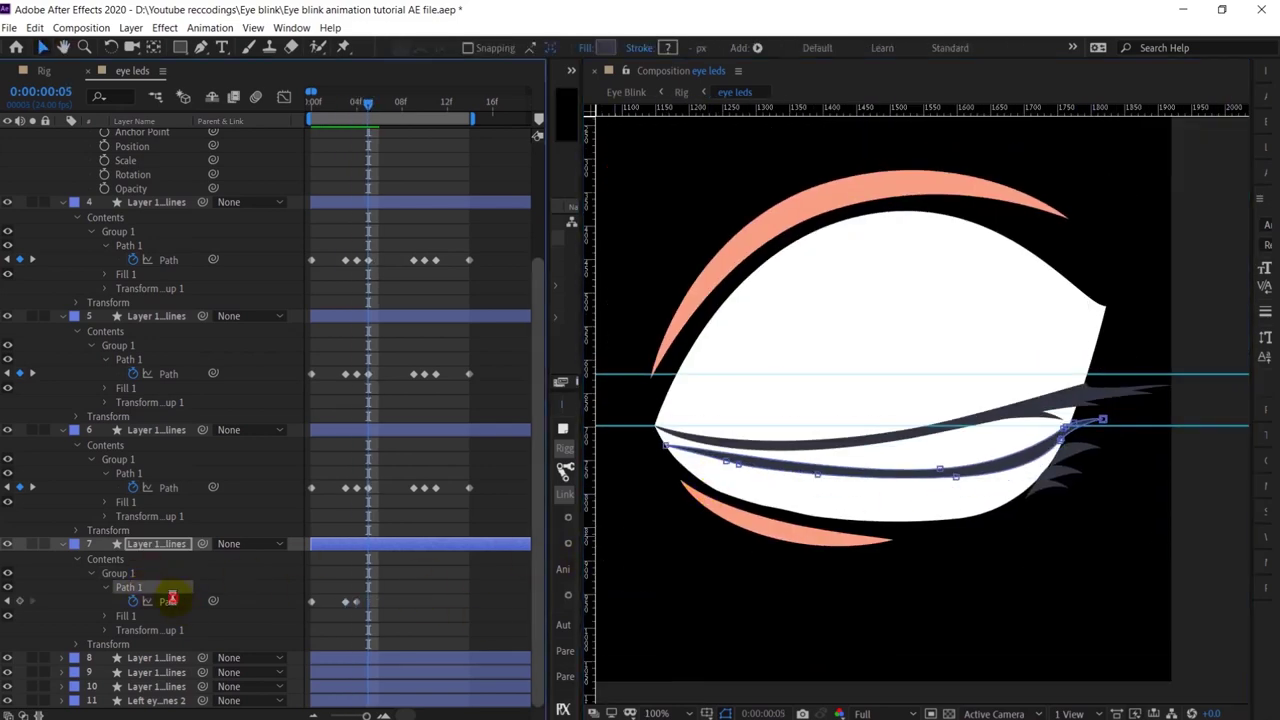
left_click(955, 478)
scroll(678, 417, "up", 1)
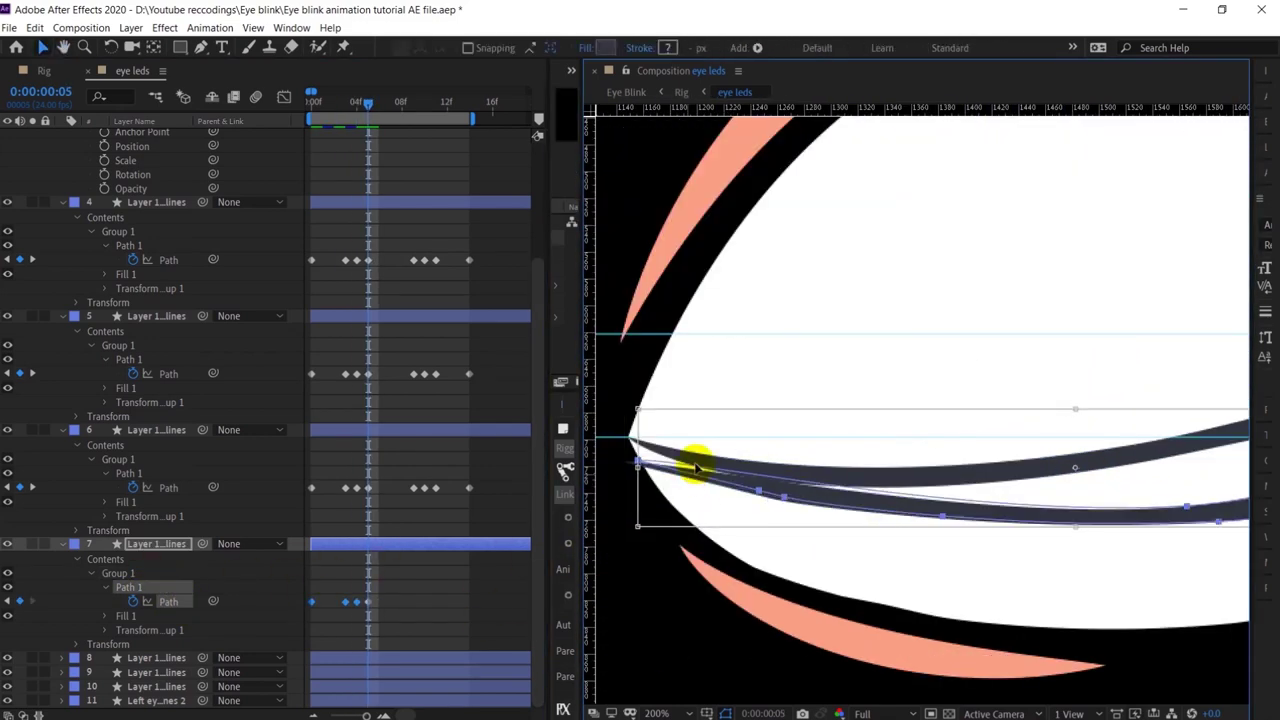
left_click(132, 587)
mouse_move(694, 466)
left_mouse_down()
mouse_move(701, 442)
mouse_move(701, 470)
left_mouse_up()
scroll(660, 558, "down", 1)
scroll(1056, 503, "up", 1)
Step: Back at frame 4, raise the middle and outer points of the lower lash line
key("Page_Up")
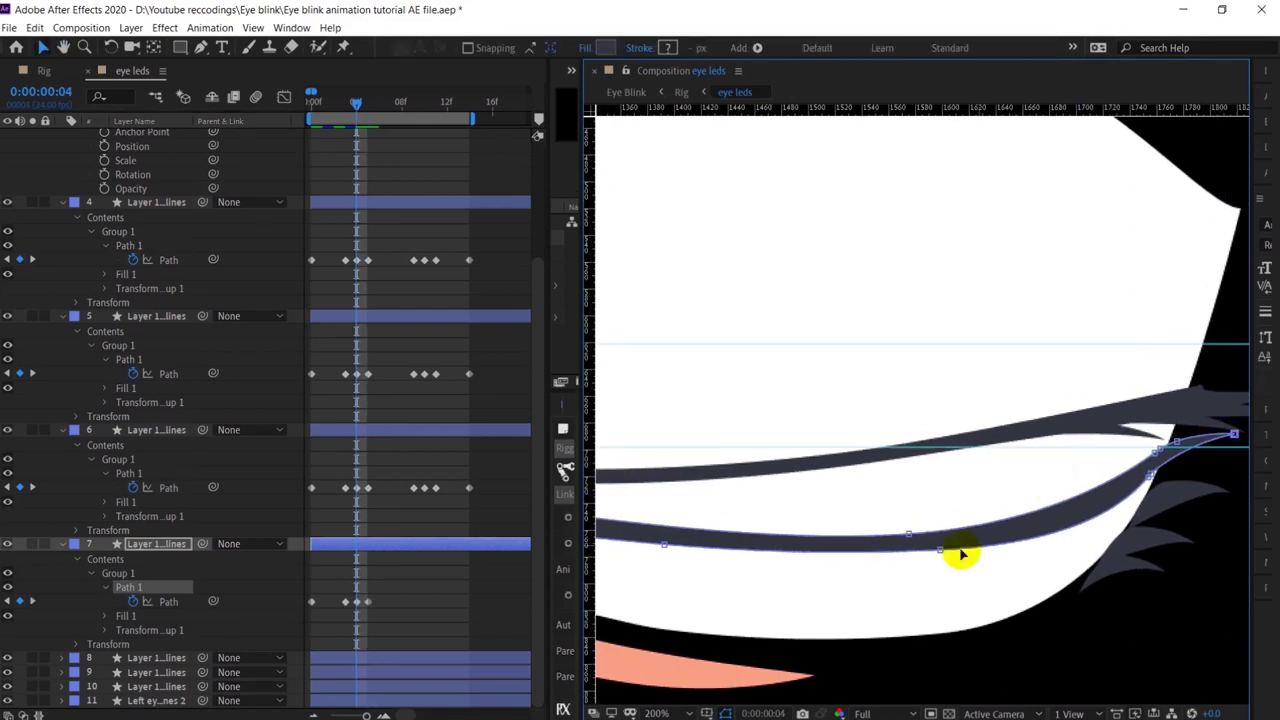
scroll(935, 488, "down", 1)
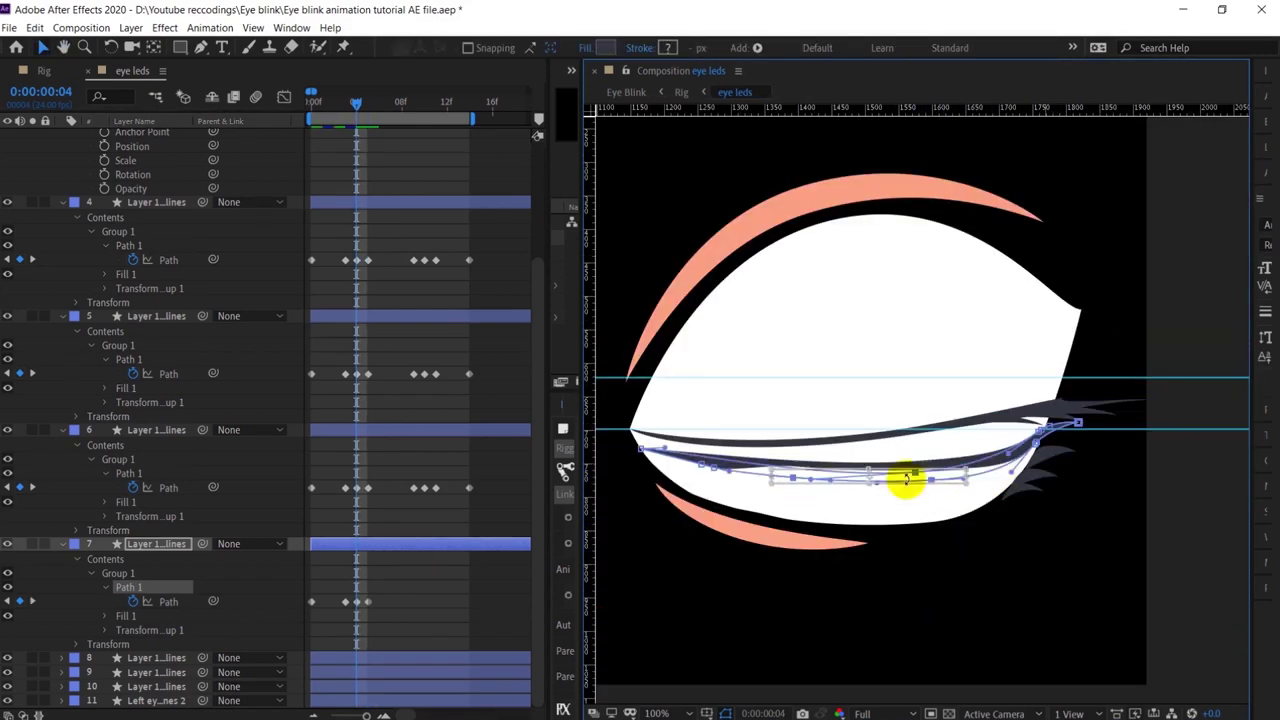
left_click(132, 588)
mouse_move(1057, 523)
left_mouse_down()
mouse_move(929, 500)
mouse_move(897, 455)
left_mouse_up()
left_click_drag(1134, 549, 900, 414)
left_click(142, 588)
left_click_drag(1196, 541, 1103, 550)
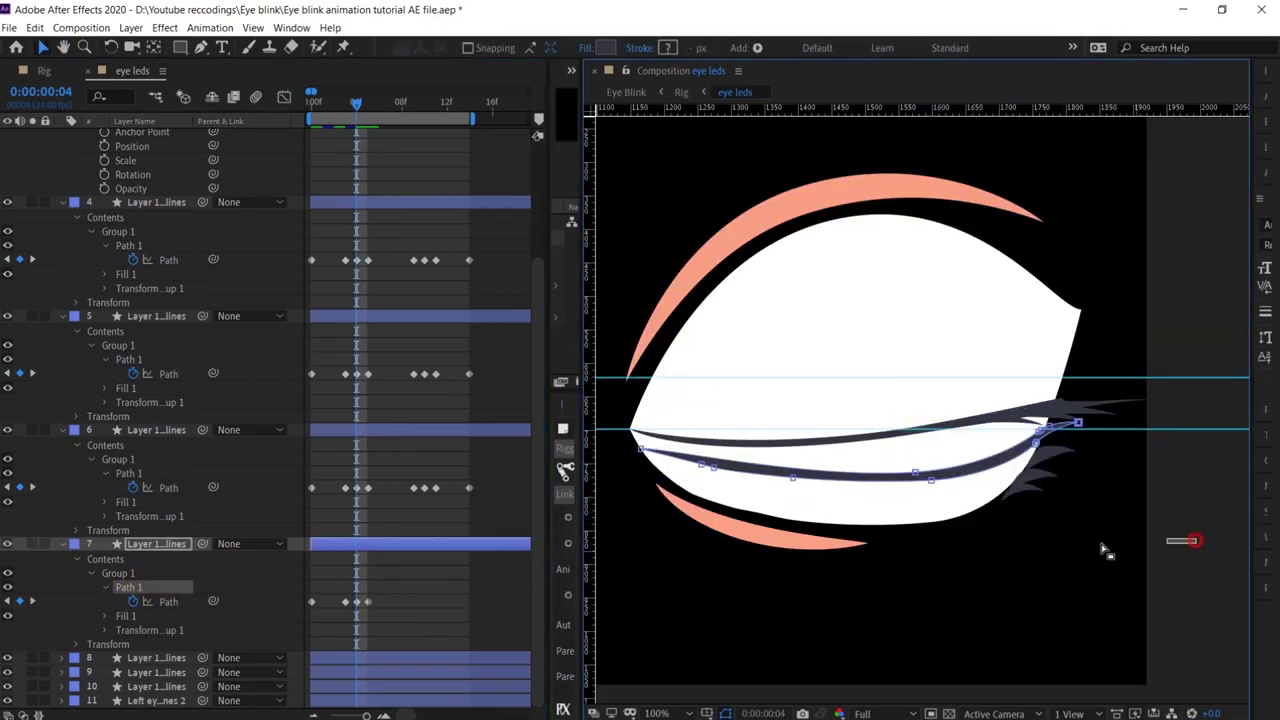
left_click_drag(941, 485, 1007, 454)
left_click(140, 587)
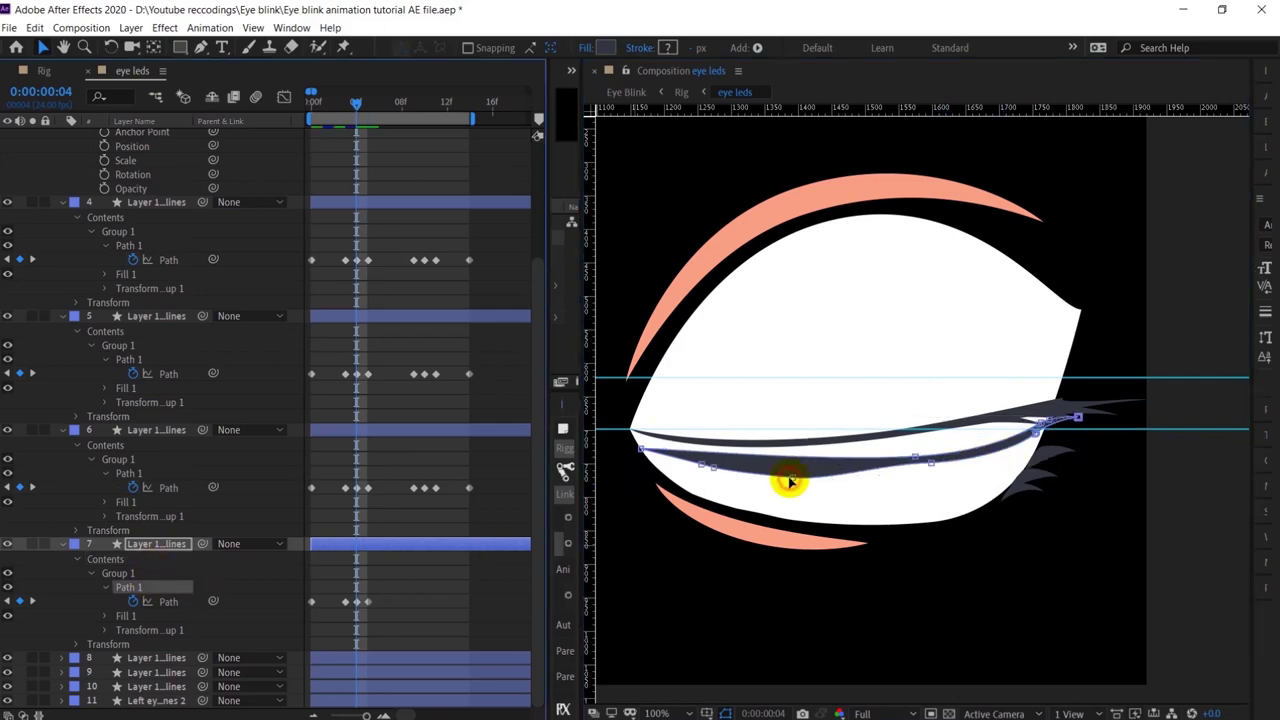
Step: Smooth the lower edge of the lower lash line's inner half at frame 4
left_click_drag(792, 479, 792, 473)
scroll(792, 474, "up", 1)
left_click_drag(721, 509, 723, 504)
left_click_drag(685, 504, 773, 519)
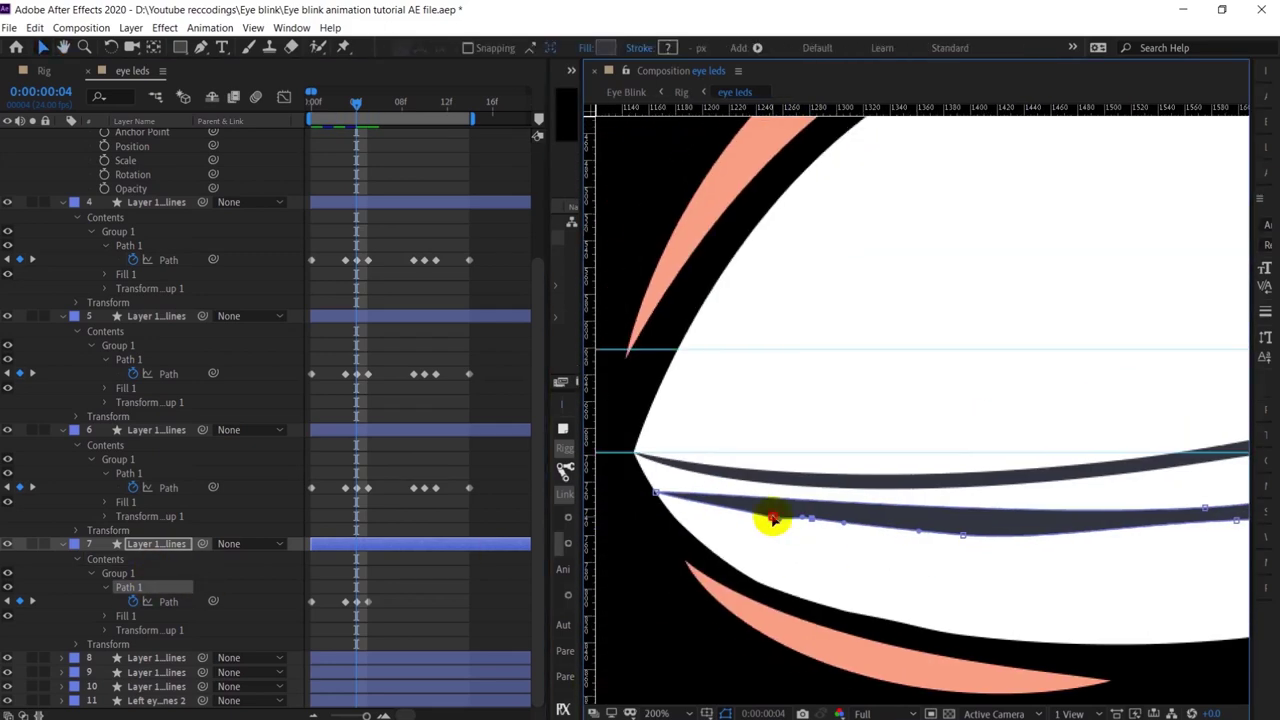
left_click_drag(963, 536, 968, 541)
scroll(1040, 525, "down", 1)
left_click_drag(1063, 520, 991, 531)
Step: At frame 5, adjust the lower lash line's inner and middle points toward the closed upper lash line
key("Page_Down")
scroll(897, 594, "up", 1)
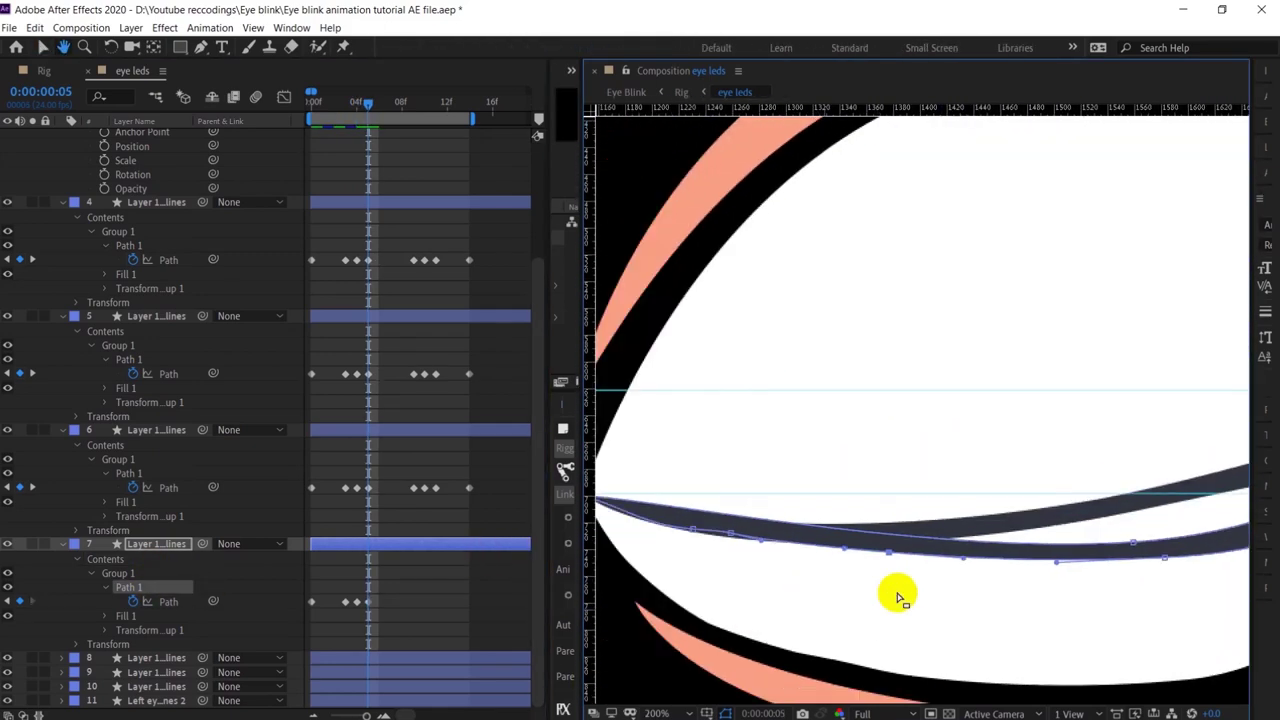
left_click_drag(897, 594, 986, 578)
left_click(135, 587)
left_click_drag(790, 514, 840, 529)
left_click_drag(1232, 526, 1043, 526)
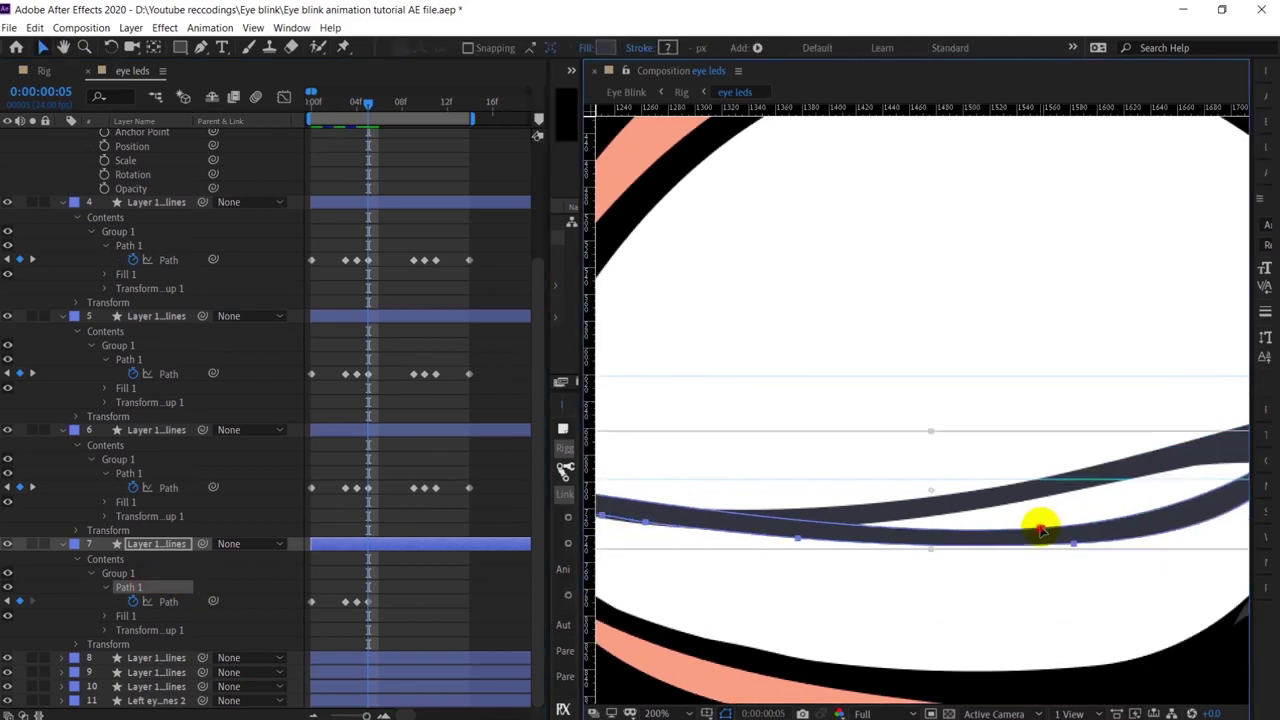
left_click(237, 609)
left_click(131, 587)
left_click_drag(1235, 492, 1013, 552)
left_click_drag(805, 546, 805, 589)
left_click(131, 587)
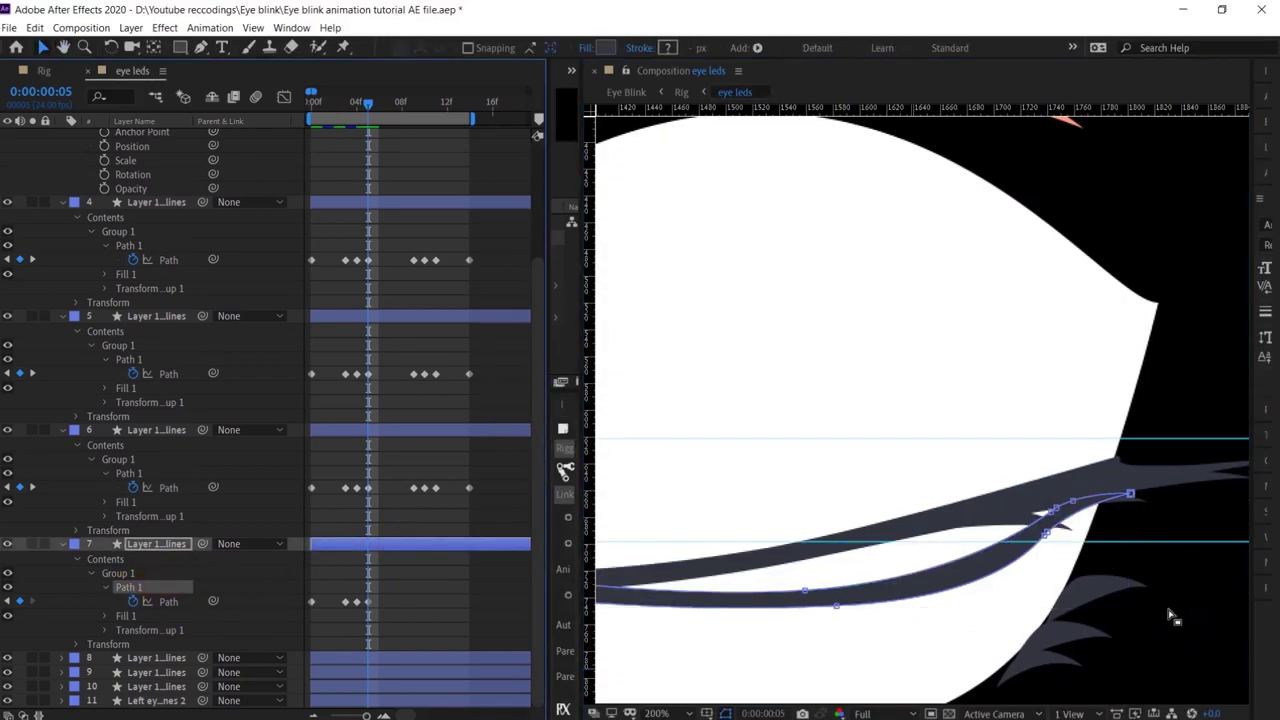
Step: Raise and tilt the lower lash line's outer and middle points at frame 5 until they merge with the upper lash line
left_click_drag(1171, 617, 1033, 475)
left_click_drag(1066, 520, 1105, 494)
left_click_drag(923, 566, 1044, 509)
left_click(131, 587)
left_click_drag(1000, 590, 905, 510)
left_click_drag(964, 550, 981, 490)
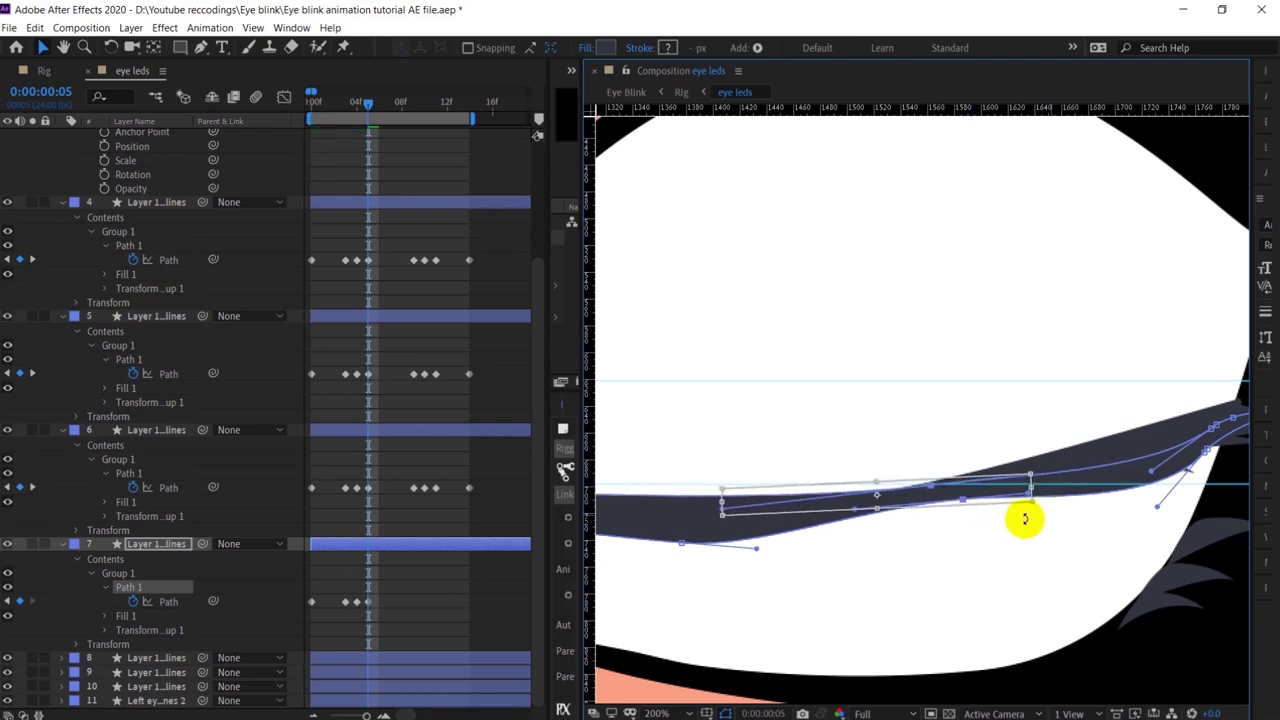
left_click_drag(870, 510, 1180, 518)
left_click_drag(734, 491, 794, 522)
left_click_drag(1080, 534, 886, 543)
Step: Copy layer 7's path keyframes to frame 9 and time-reverse them
scroll(886, 543, "down", 1)
left_click_drag(415, 588, 291, 614)
key("ctrl+c")
key("ctrl+v")
right_click(414, 601)
right_click(414, 602)
left_click(660, 592)
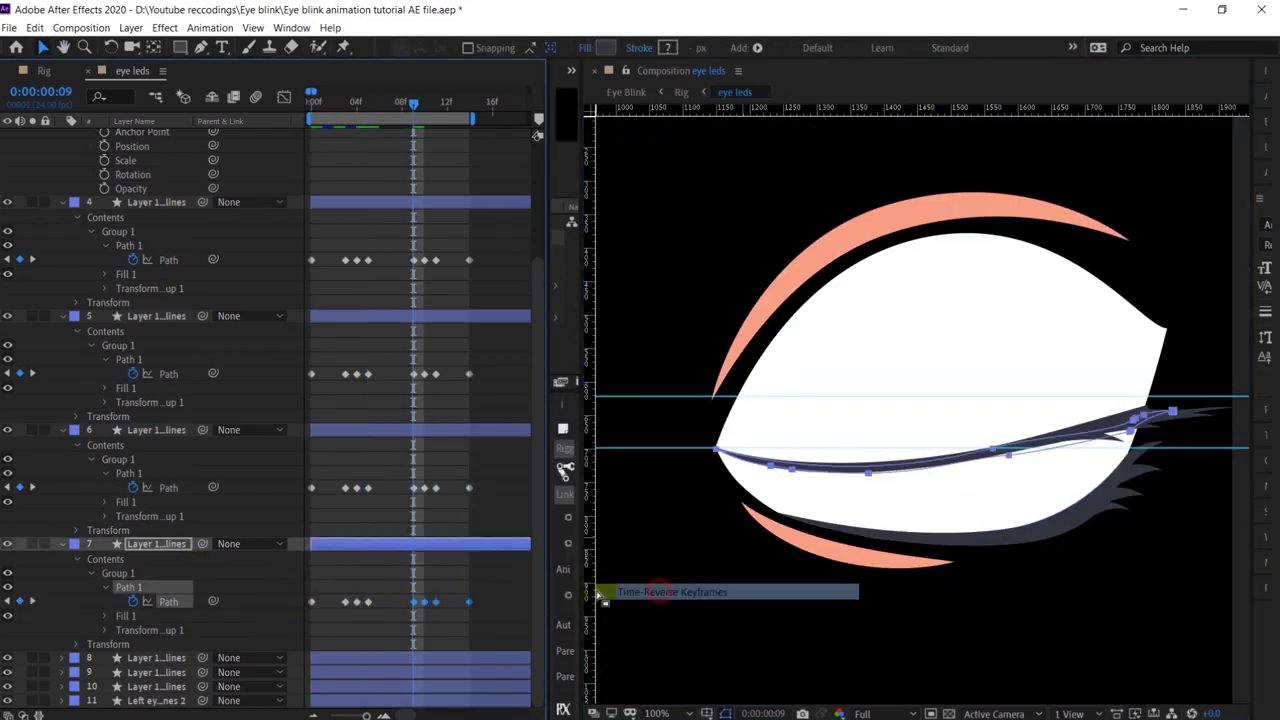
Step: Start path keyframing on the layer 8 lower lash spike at frame 0
key("Home")
left_click(154, 659)
left_click(62, 658)
left_click(77, 645)
left_click(92, 659)
left_click(129, 673)
left_click(106, 673)
scroll(1110, 500, "up", 1)
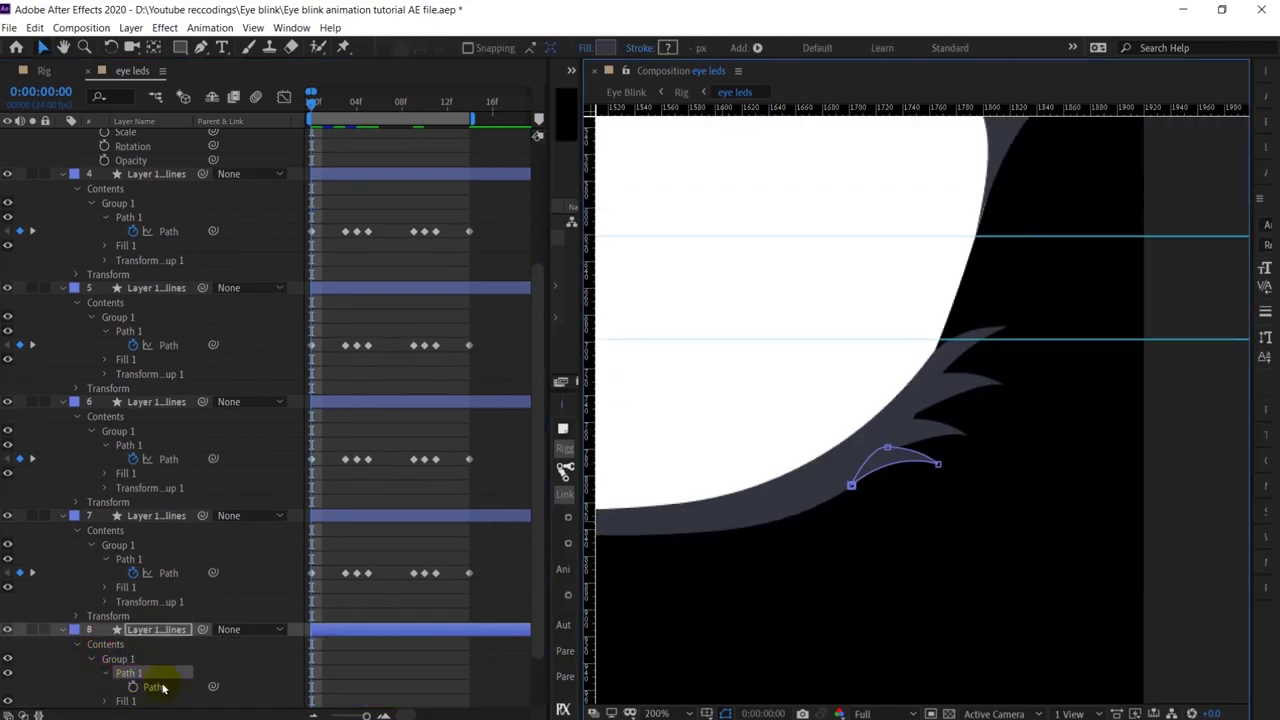
left_click(133, 687)
Step: Add a starting path keyframe to the layer 9 lower lash spike at frame 0
scroll(133, 687, "down", 2)
left_click(150, 672)
left_click(62, 672)
scroll(80, 672, "down", 1)
left_click(133, 687)
scroll(133, 687, "down", 2)
Step: Enable path keyframes on the layer 10 lower lash spike at frame 0
left_click(150, 686)
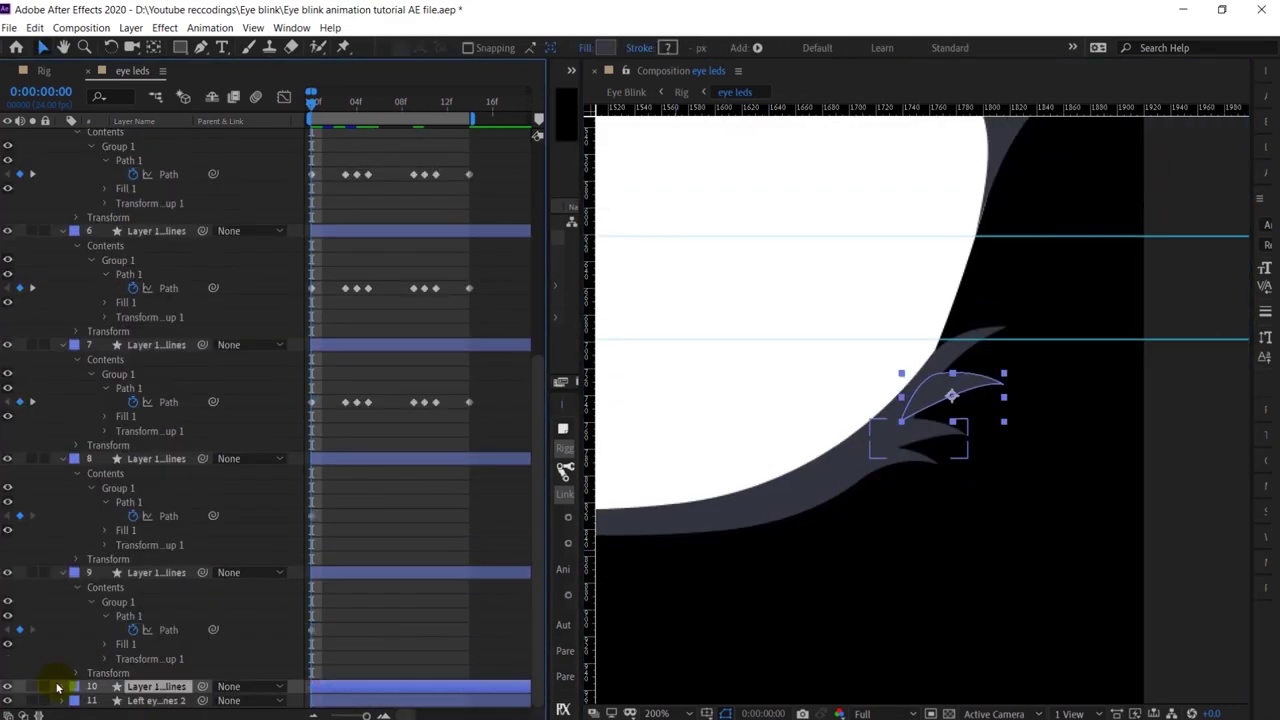
left_click(61, 686)
scroll(70, 686, "down", 2)
left_click(77, 672)
left_click(92, 687)
left_click(106, 673)
left_click(133, 687)
Step: At frame 3, move the lower lash spikes on layers 10, 9 and 8 up onto the raised lower lash line
key("k")
left_click(903, 423)
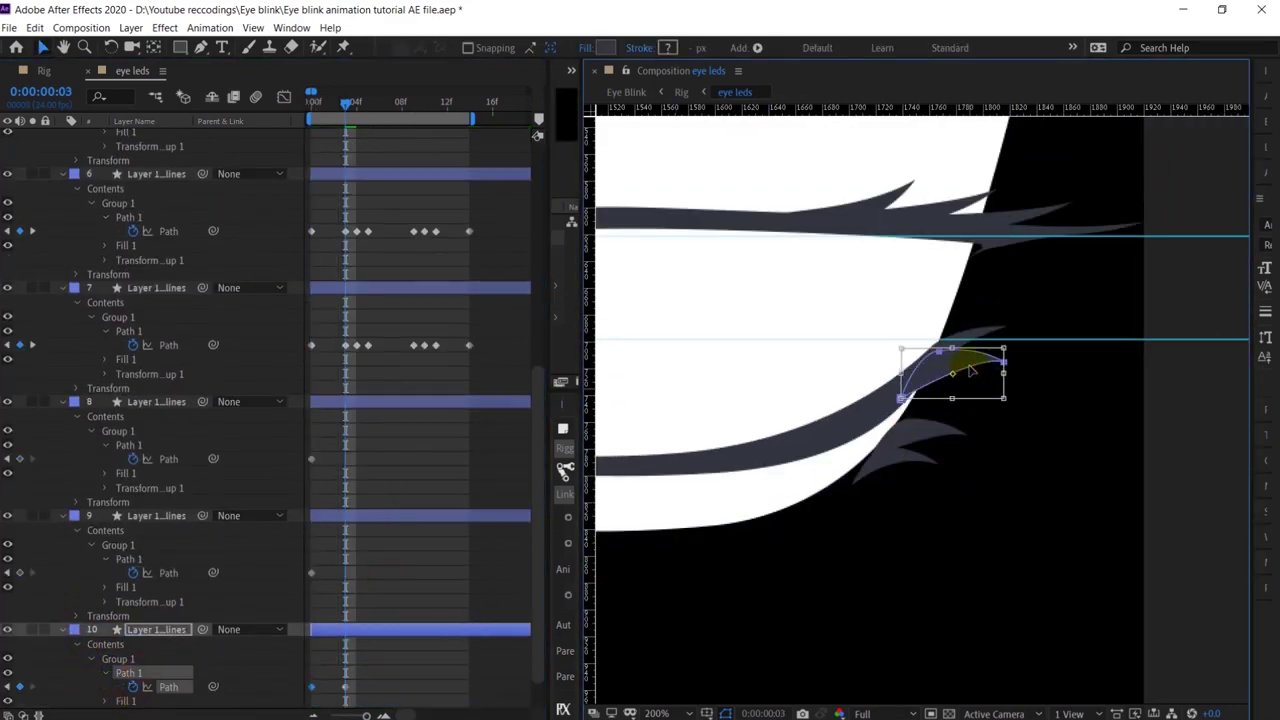
left_click(923, 428)
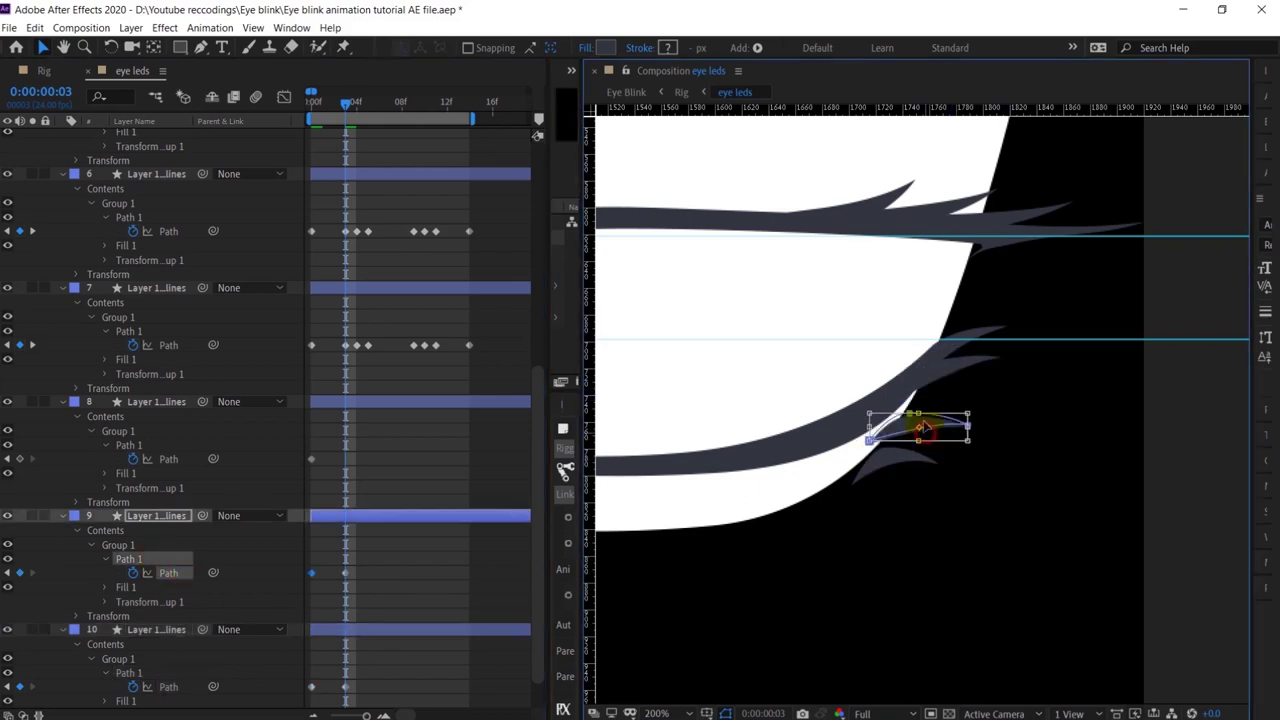
left_click(147, 460)
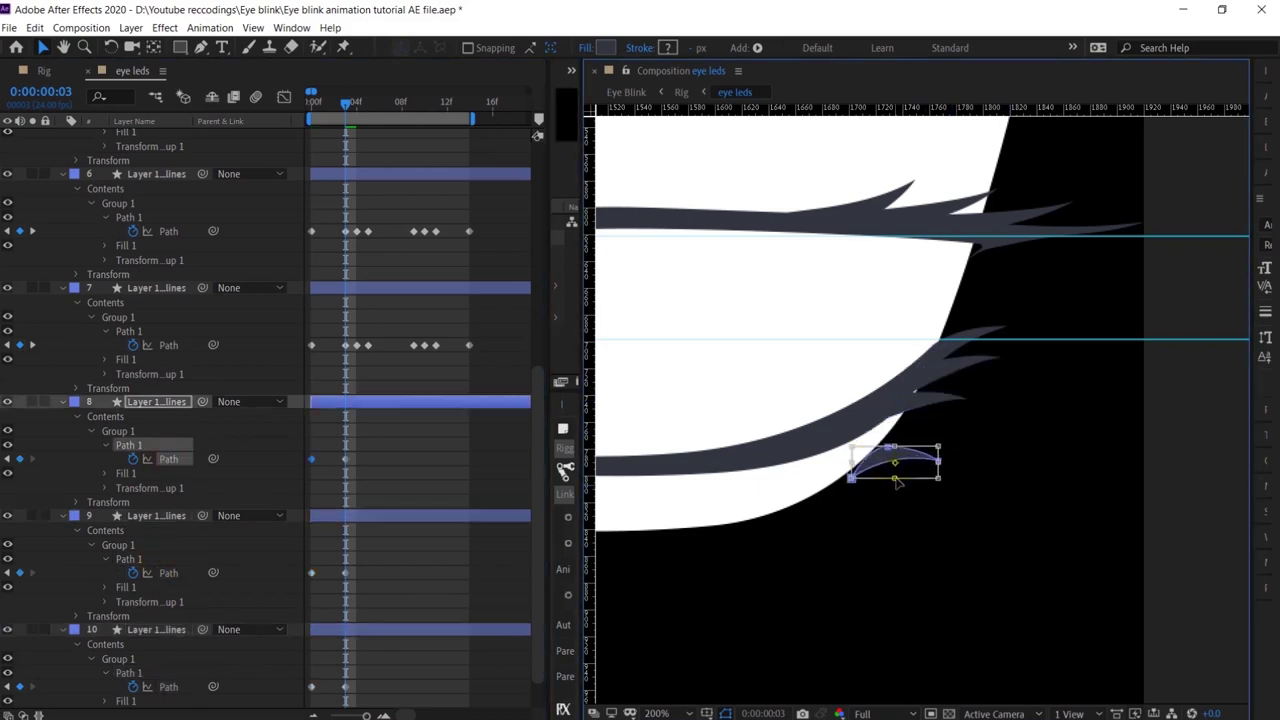
left_click(448, 581)
Step: At frame 4, raise and flatten the lower lash spikes on layers 10, 9 and 8 along the lower lash line
scroll(900, 430, "down", 1)
key("Page_Down")
scroll(1040, 420, "up", 1)
left_click(971, 516)
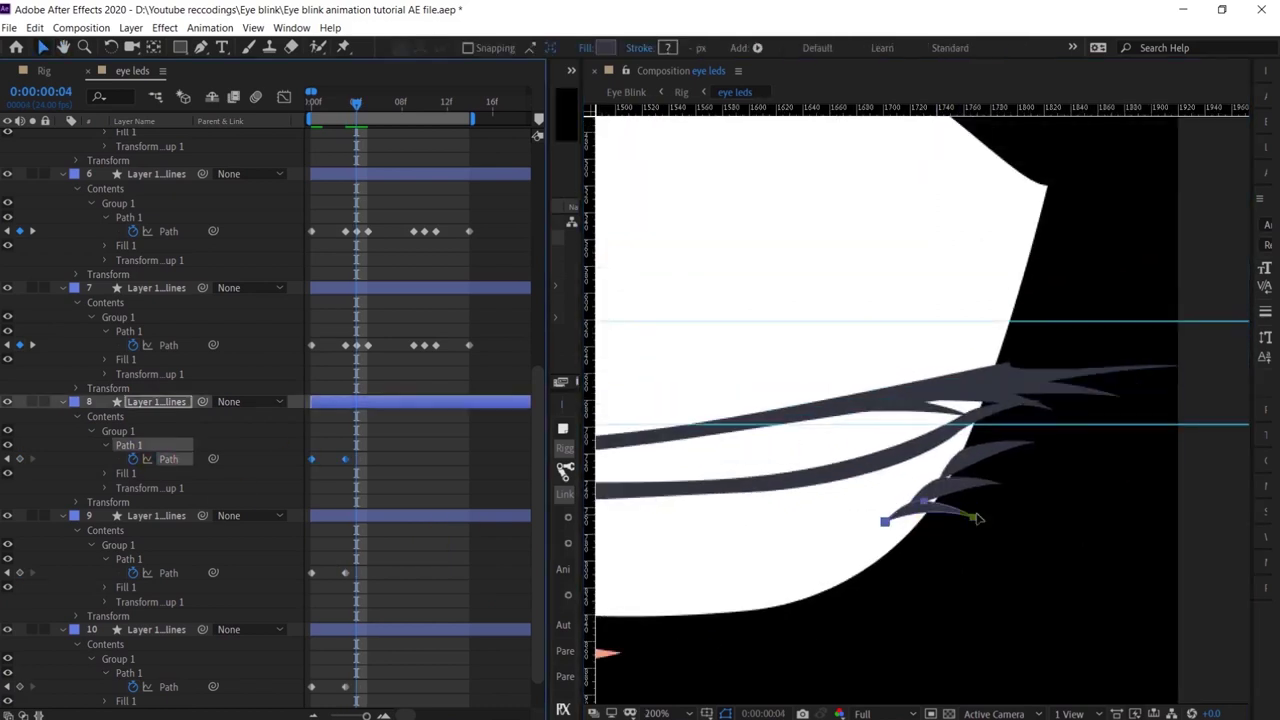
double_click(1030, 445)
left_click_drag(1048, 487, 1047, 505)
left_click(990, 492)
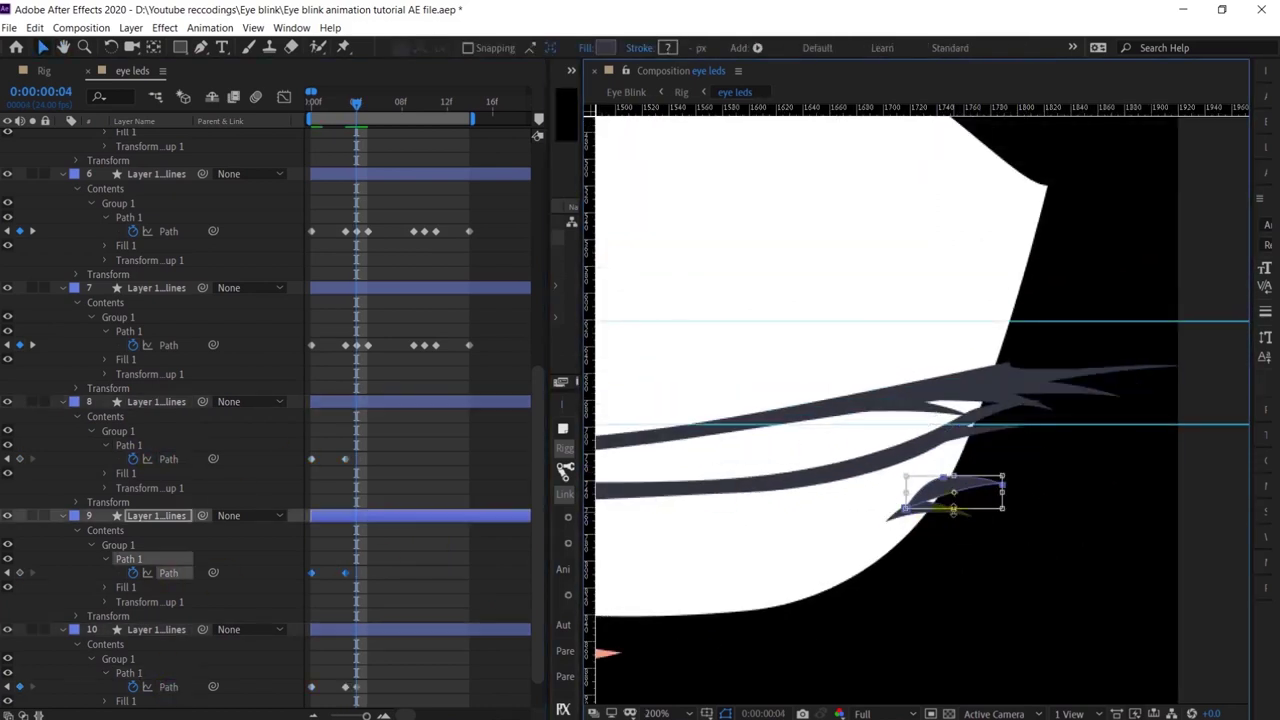
left_click(928, 521)
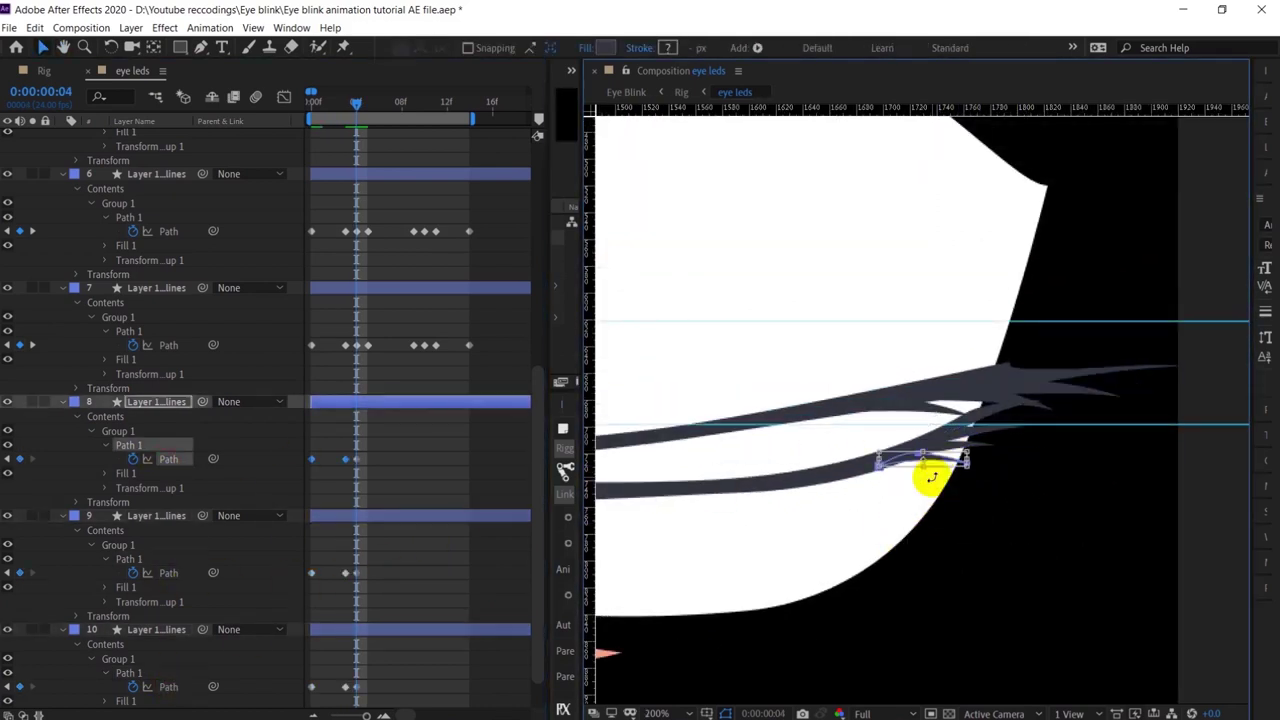
Step: At frame 5, move the lower lash spikes on layers 10, 9 and 8 up onto the closed lash line
key("Page_Down")
left_click(951, 434)
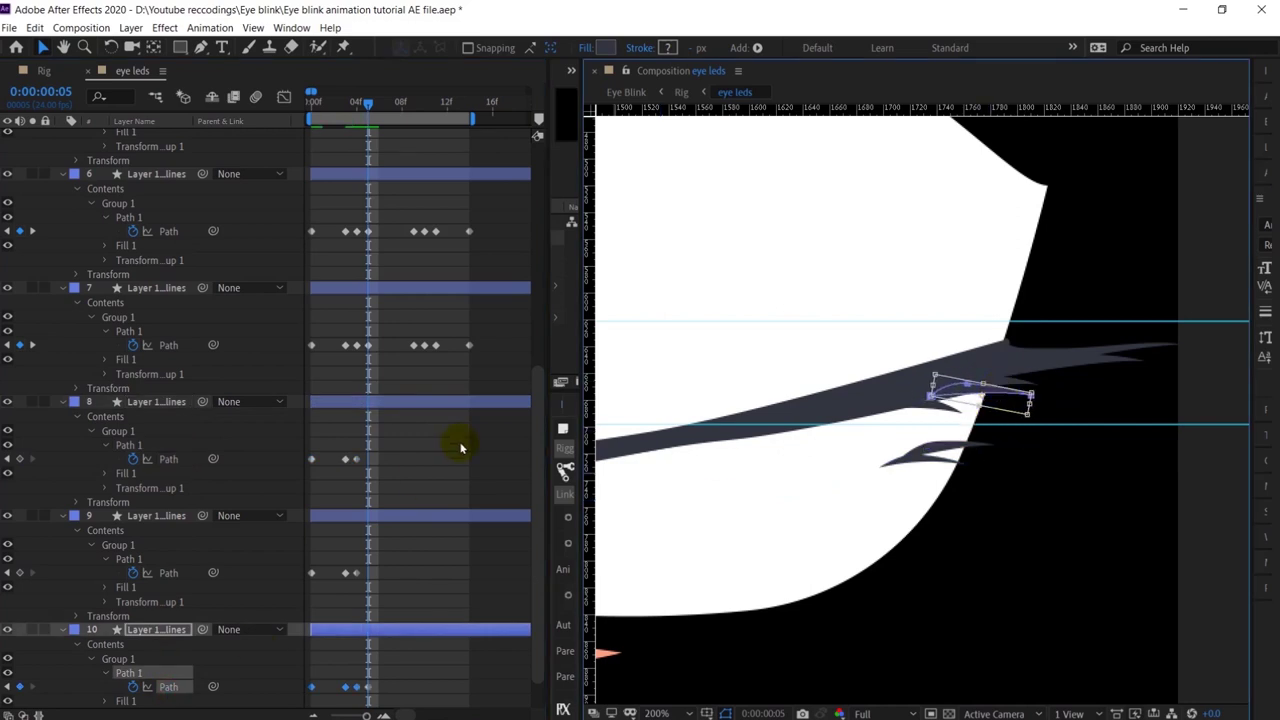
left_click(984, 438)
left_click(129, 673)
left_click(129, 445)
key("ctrl+t")
left_click_drag(930, 461, 931, 406)
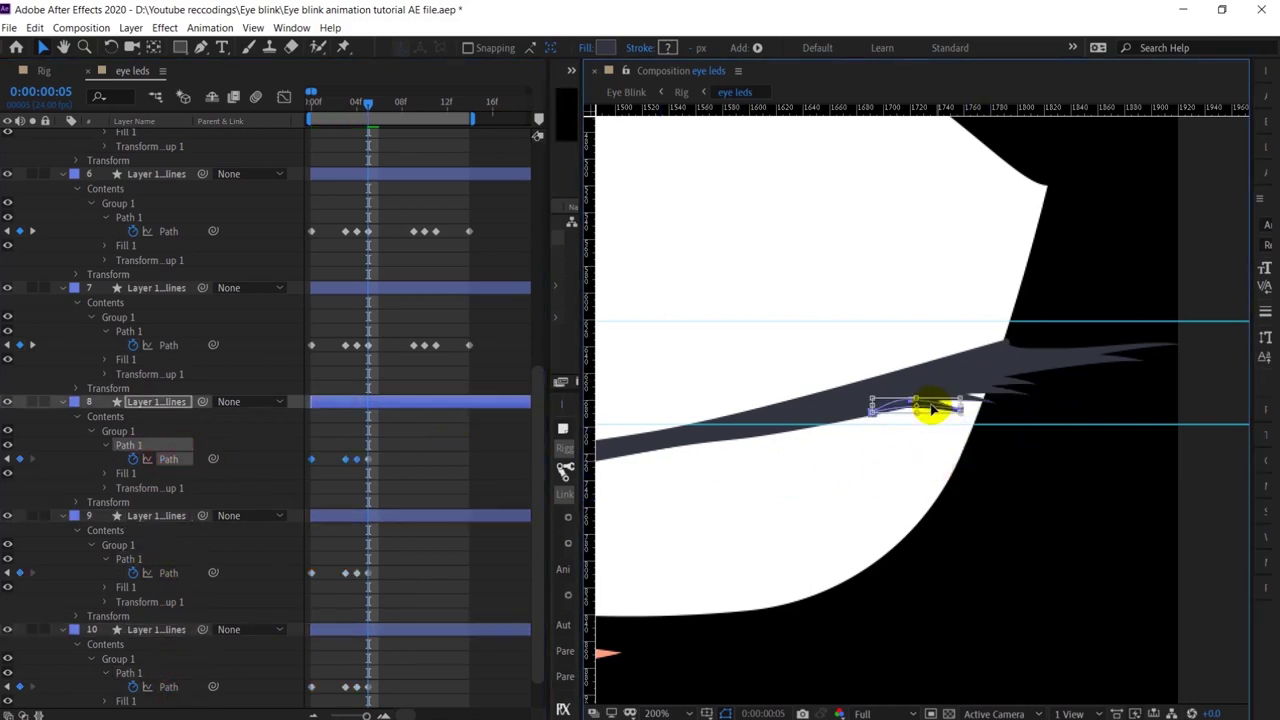
Step: Copy the path keyframes of the lower lash spikes on layers 8, 9 and 10 to frame 9 and time-reverse them
scroll(940, 406, "down", 2)
left_click(431, 451)
key("k")
left_click(168, 459)
key("ctrl+c")
key("ctrl+v")
right_click(413, 459)
left_click(730, 651)
left_click(168, 573)
right_click(413, 573)
left_click(168, 687)
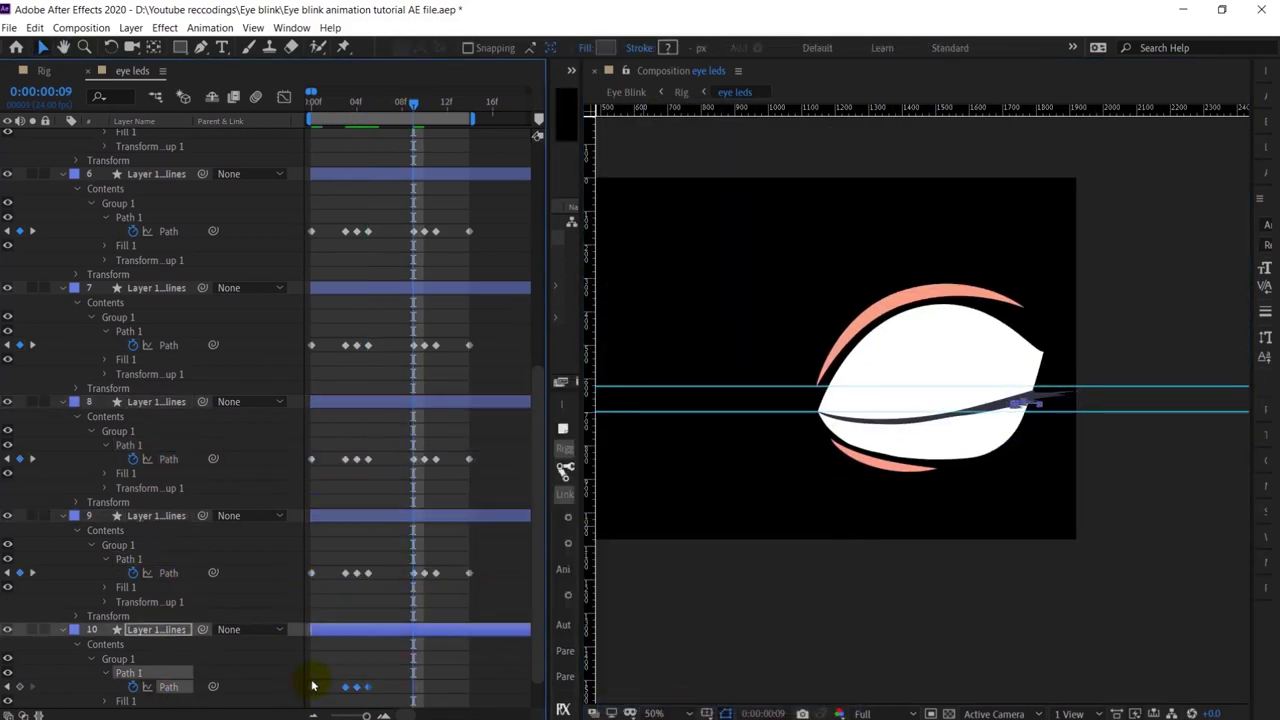
right_click(413, 644)
Step: Play back the blink to check the motion of the lash lines and spikes
key("space")
key("space")
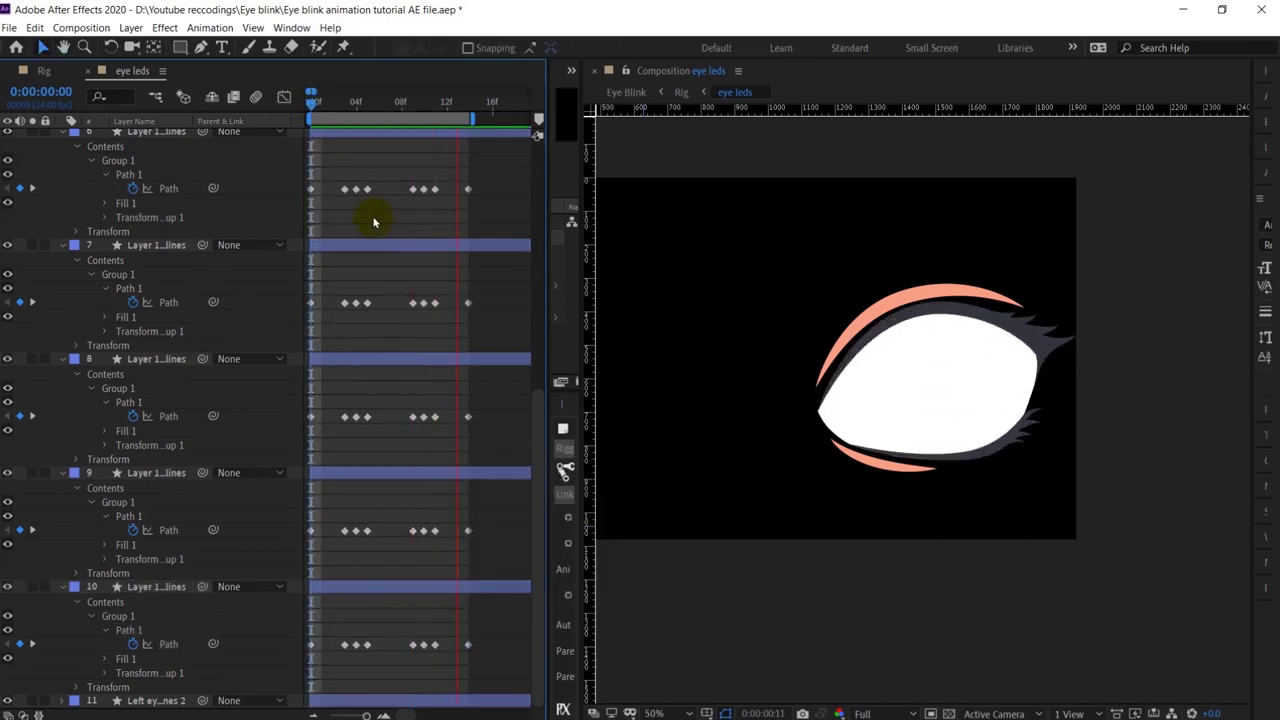
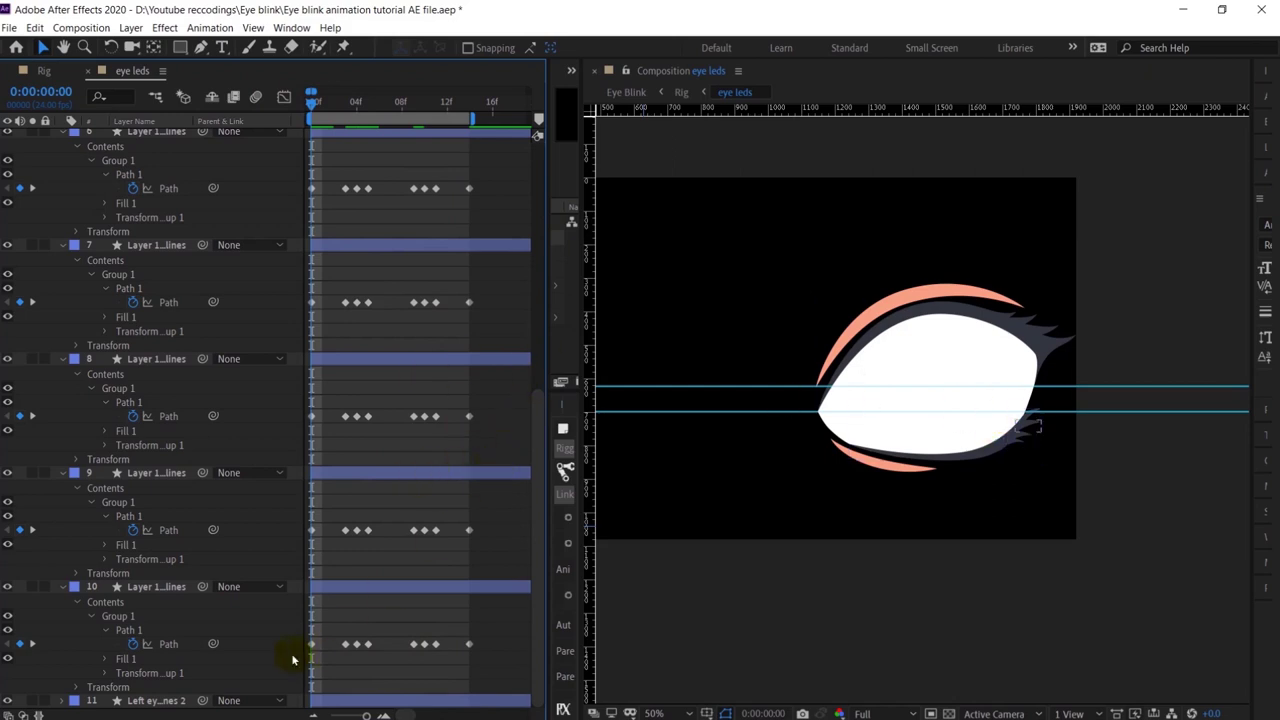
left_click(160, 704)
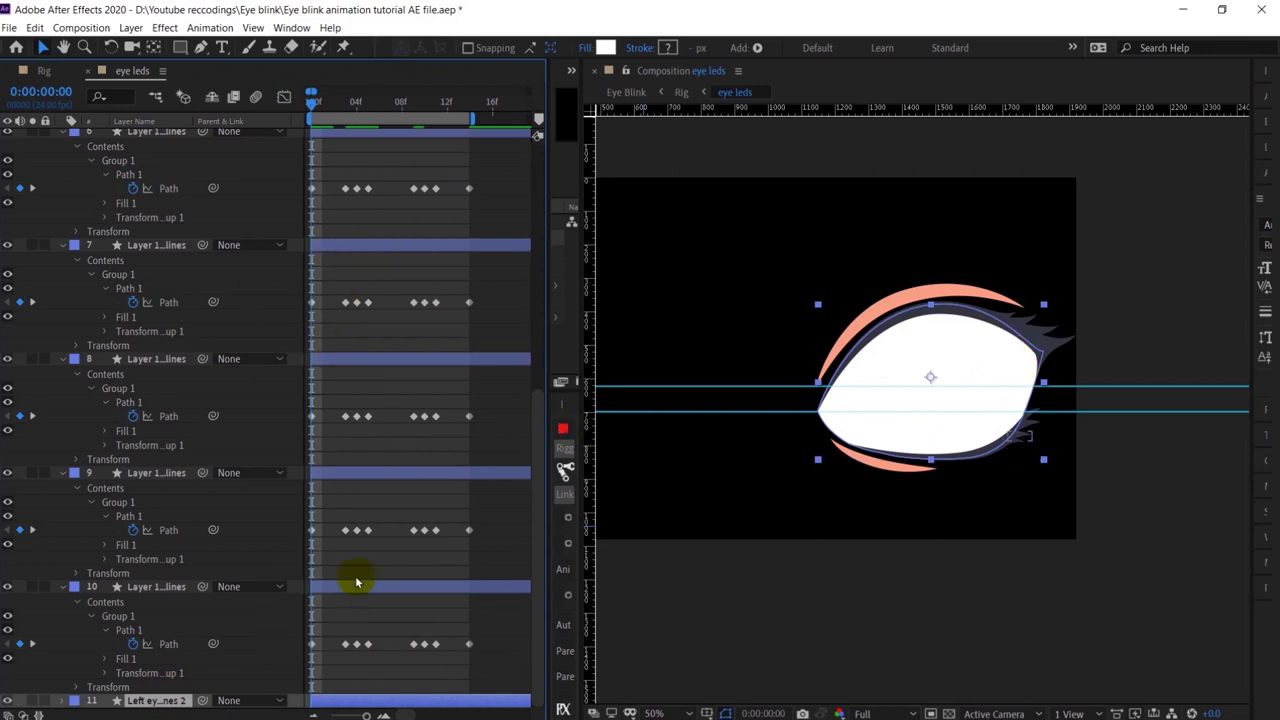
left_click(392, 503)
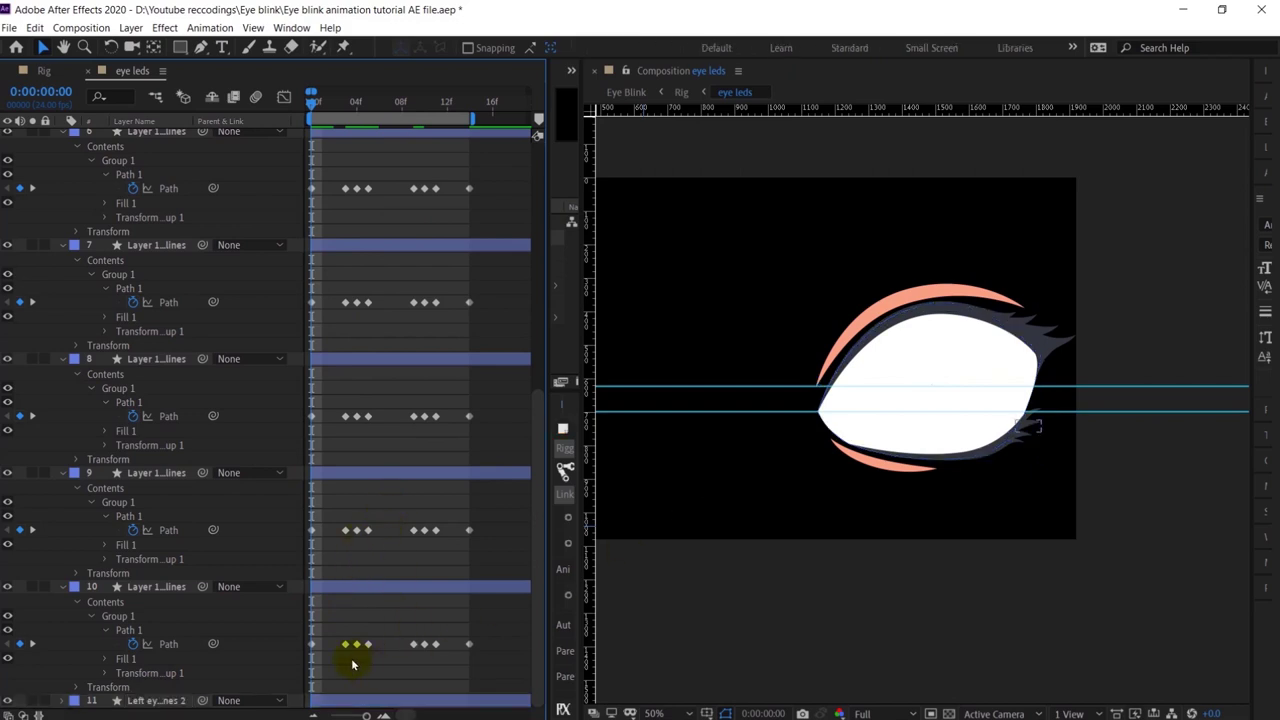
Step: At frame 5, draw a closed upper eyelid shape with the Pen tool, its lower edge curving along the closed lash line
left_click(379, 101)
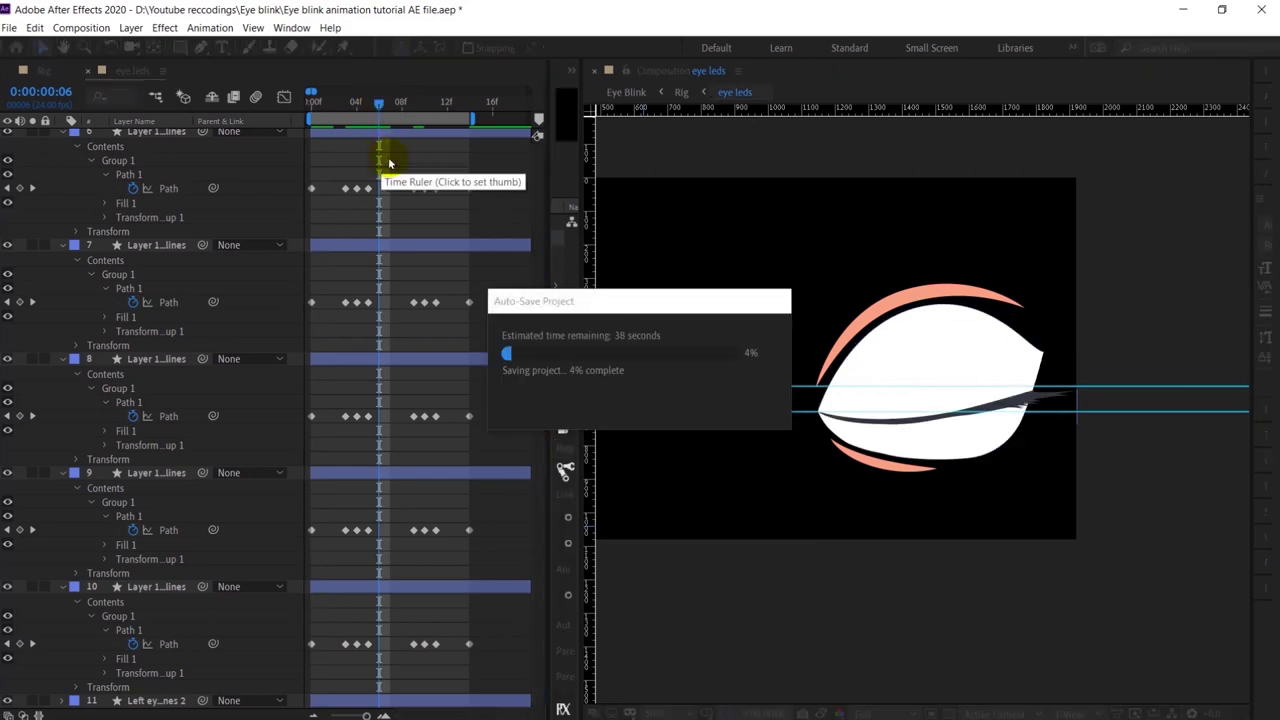
key("Page_Up")
scroll(955, 325, "up", 2)
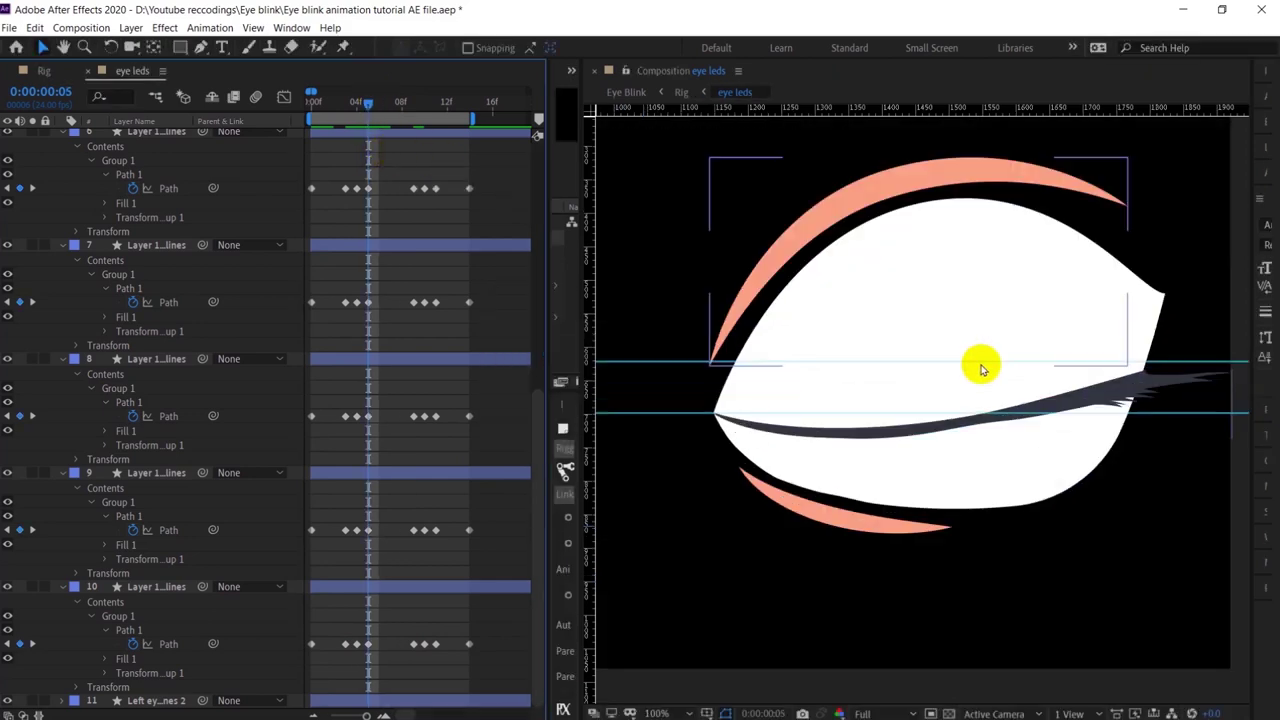
left_click(200, 47)
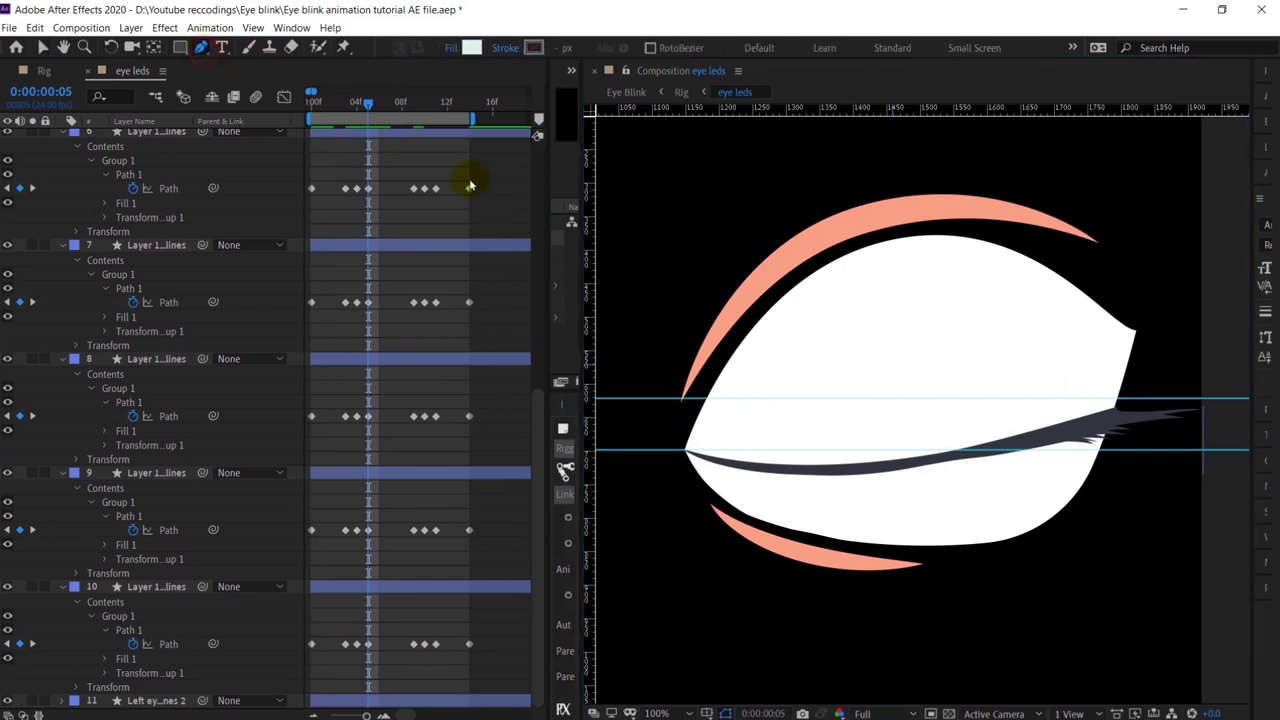
left_click(645, 450)
left_click_drag(806, 477, 855, 477)
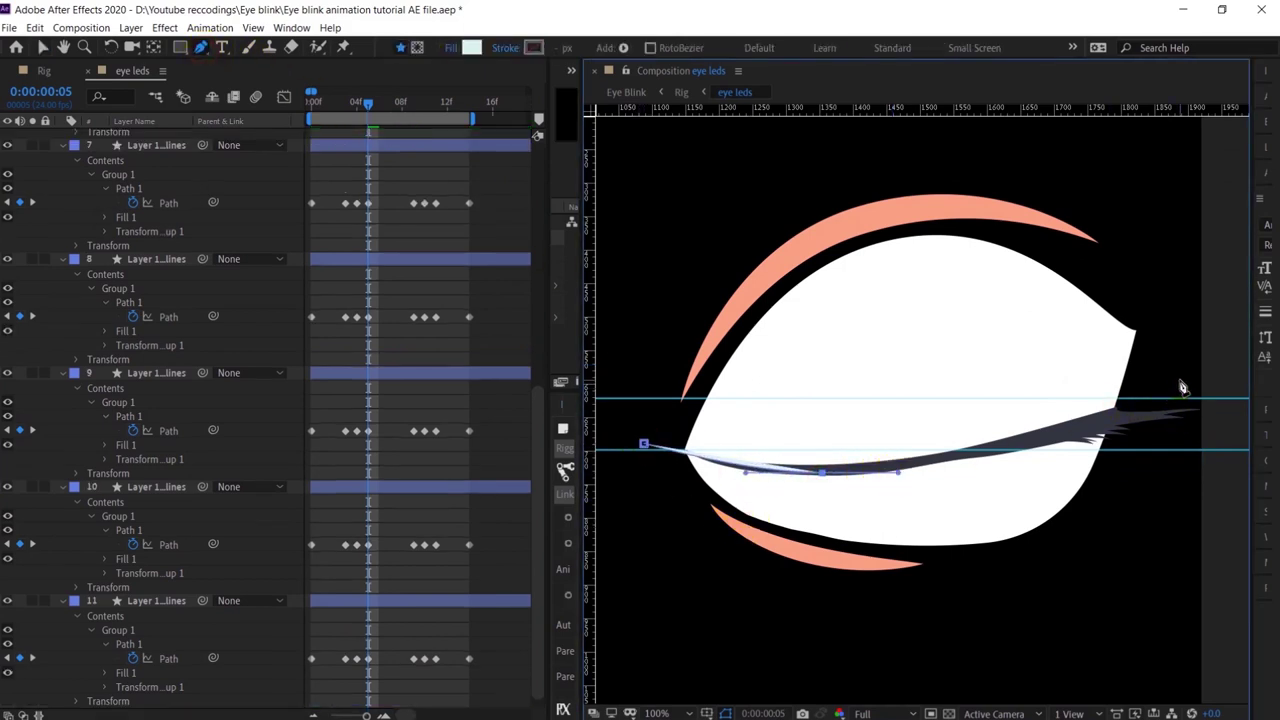
left_click_drag(898, 472, 954, 474)
left_click(1194, 230)
left_click(1035, 143)
left_click(712, 157)
left_click(626, 229)
left_click(643, 443)
Step: In the Rig composition, create shapes from the BG vector layer
left_click(43, 72)
left_click(148, 466)
right_click(149, 468)
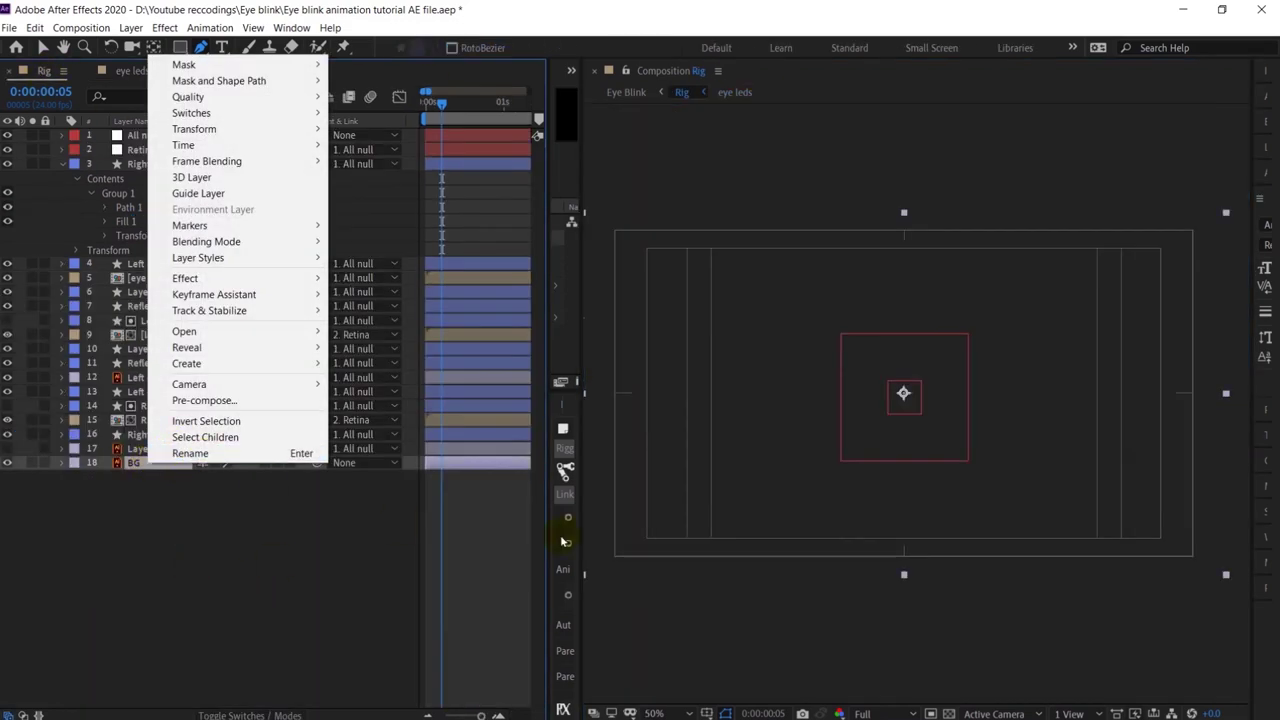
left_click(316, 604)
left_click(312, 602)
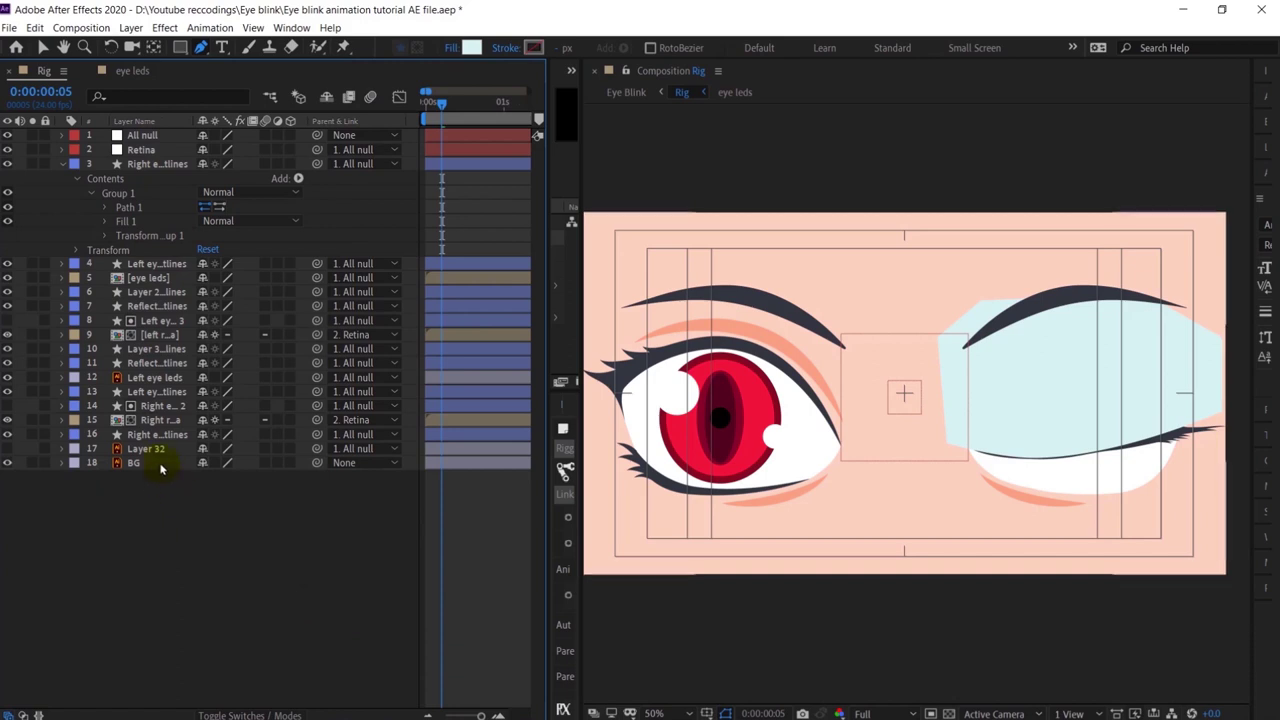
right_click(160, 468)
mouse_move(249, 363)
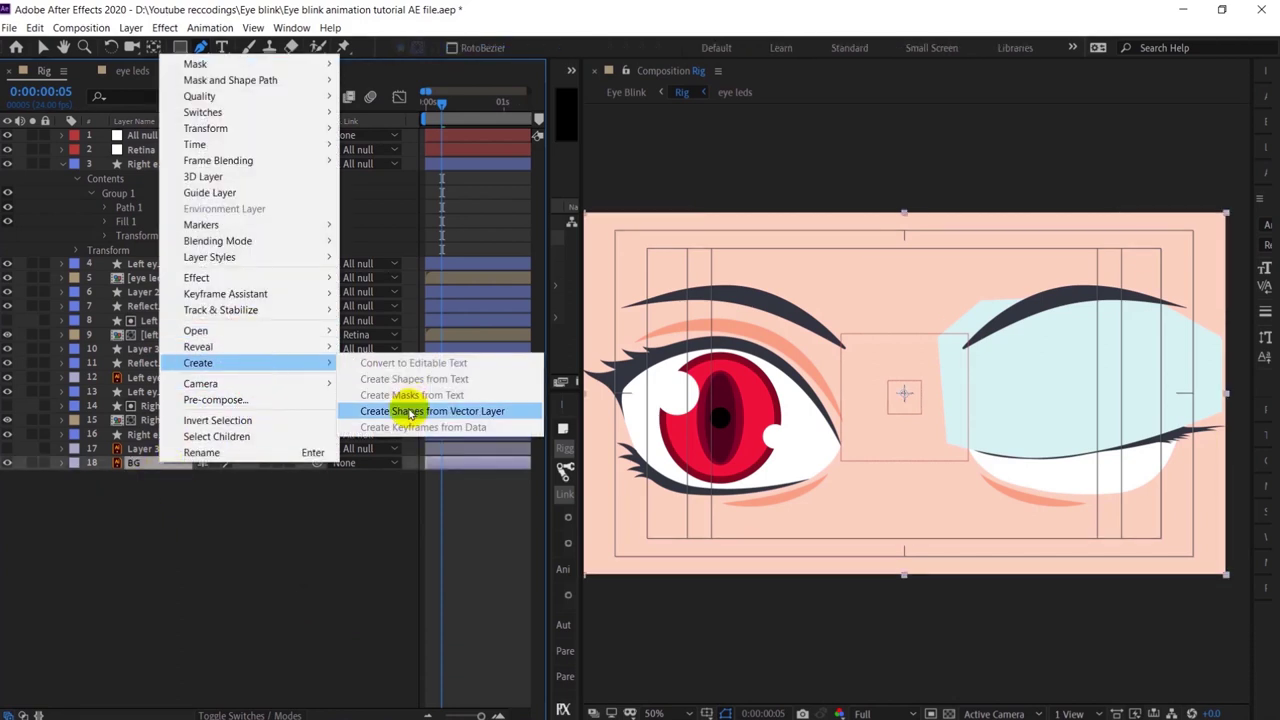
left_click(410, 411)
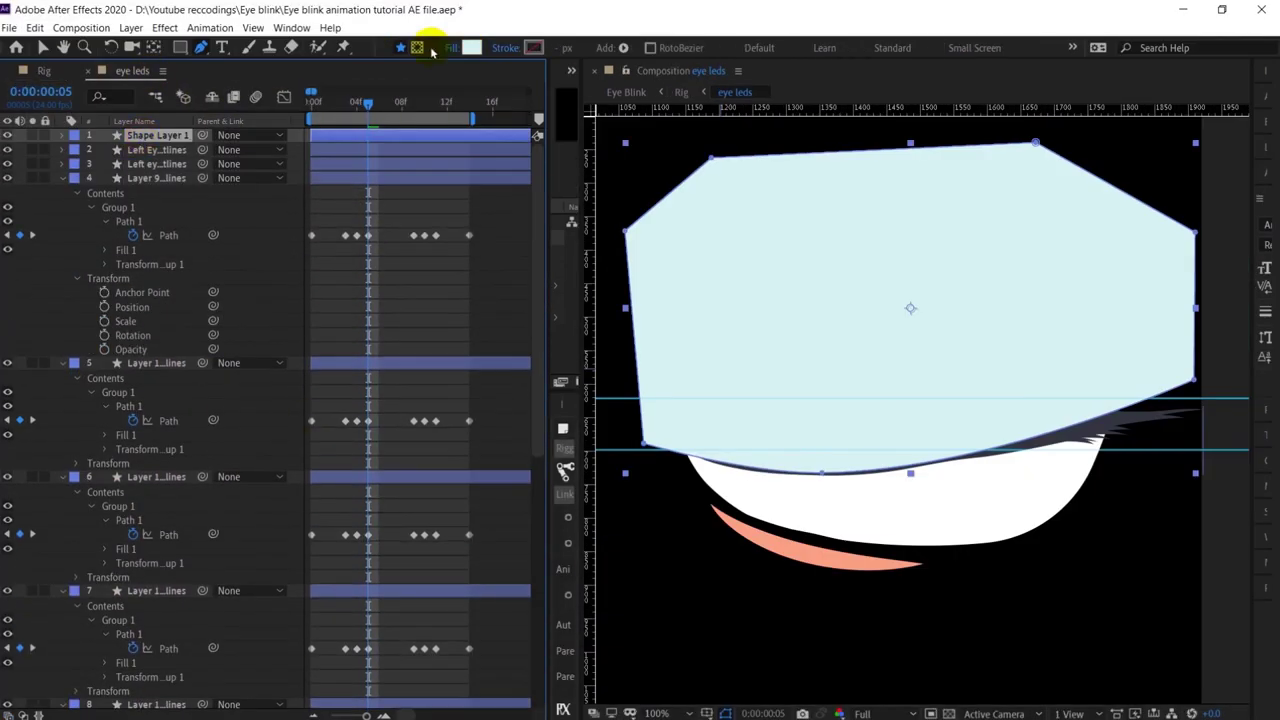
Step: Fill the eyelid shape in the eye leds composition with the skin tone and place it between the layer 5 and 6 lash layers
left_click(180, 135)
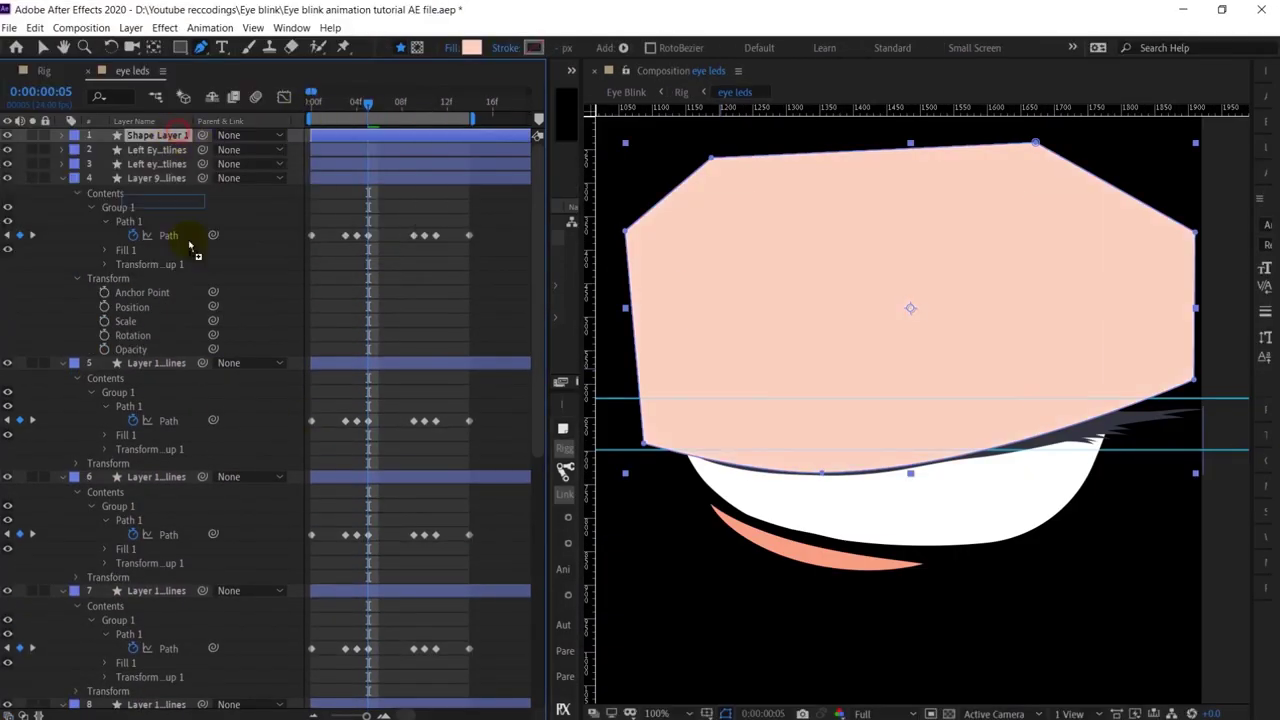
left_click_drag(180, 135, 190, 469)
key("comma")
Step: Duplicate the eye white layer at the end of the layer stack and place the copy directly above Shape Layer 1
scroll(343, 520, "down", 8)
left_click(240, 612)
scroll(151, 640, "down", 3)
left_click(157, 704)
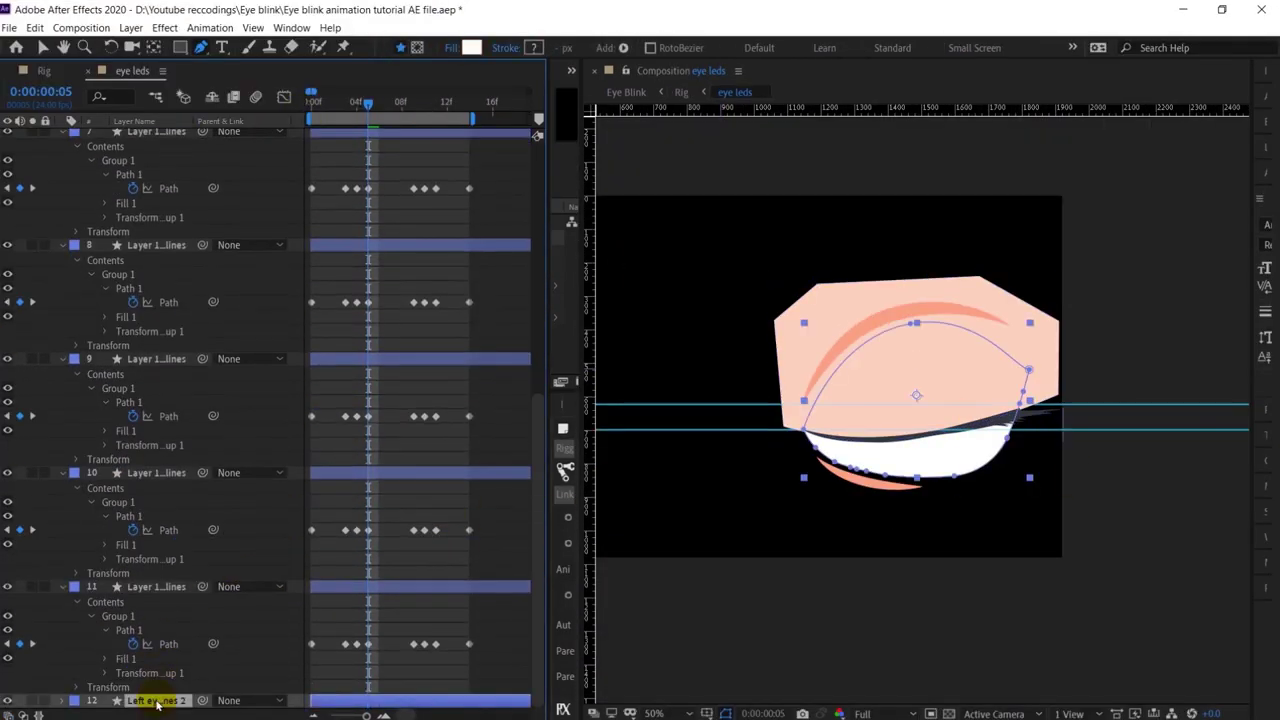
key("v")
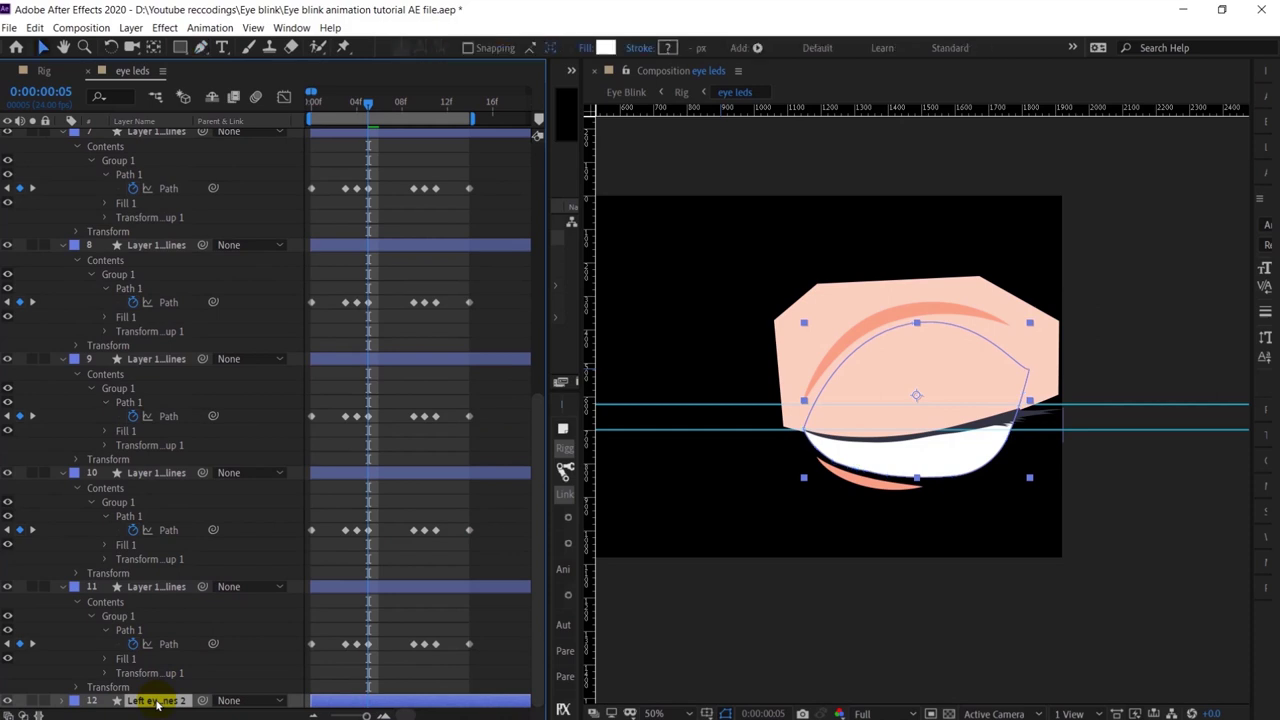
key("ctrl+d")
left_click_drag(157, 704, 205, 240)
scroll(234, 294, "up", 10)
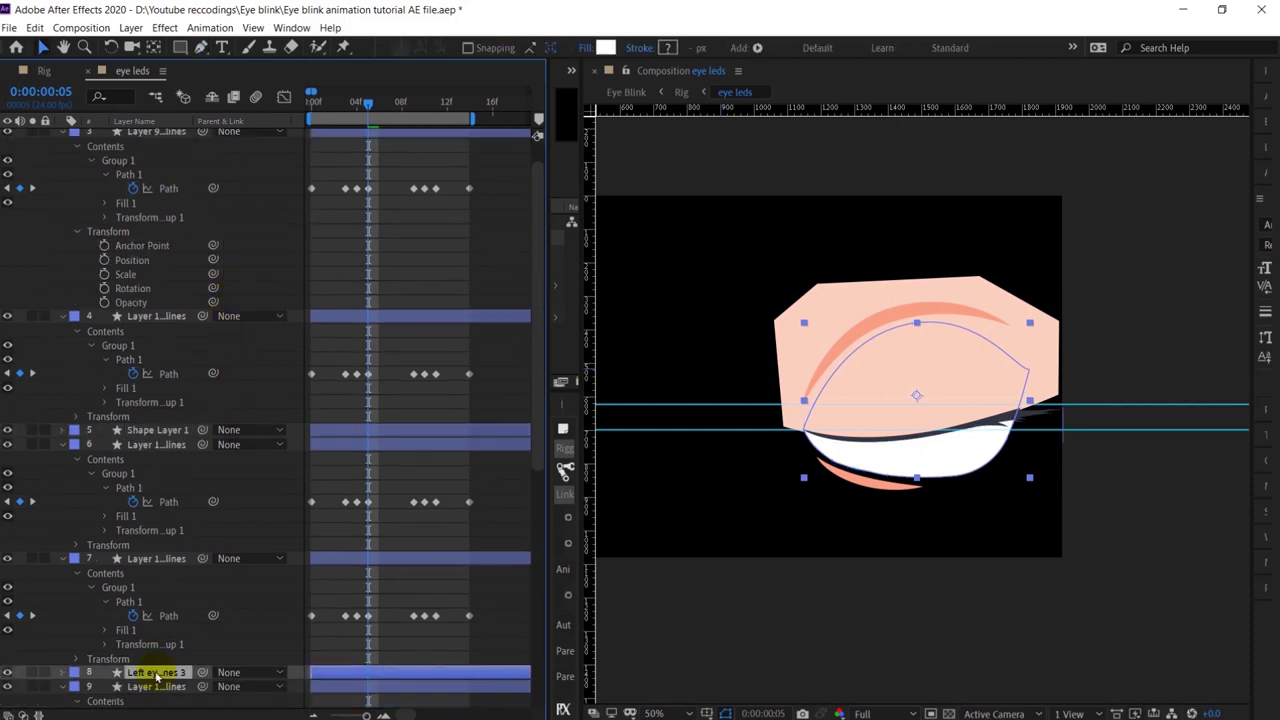
left_click(168, 444)
left_click(172, 430)
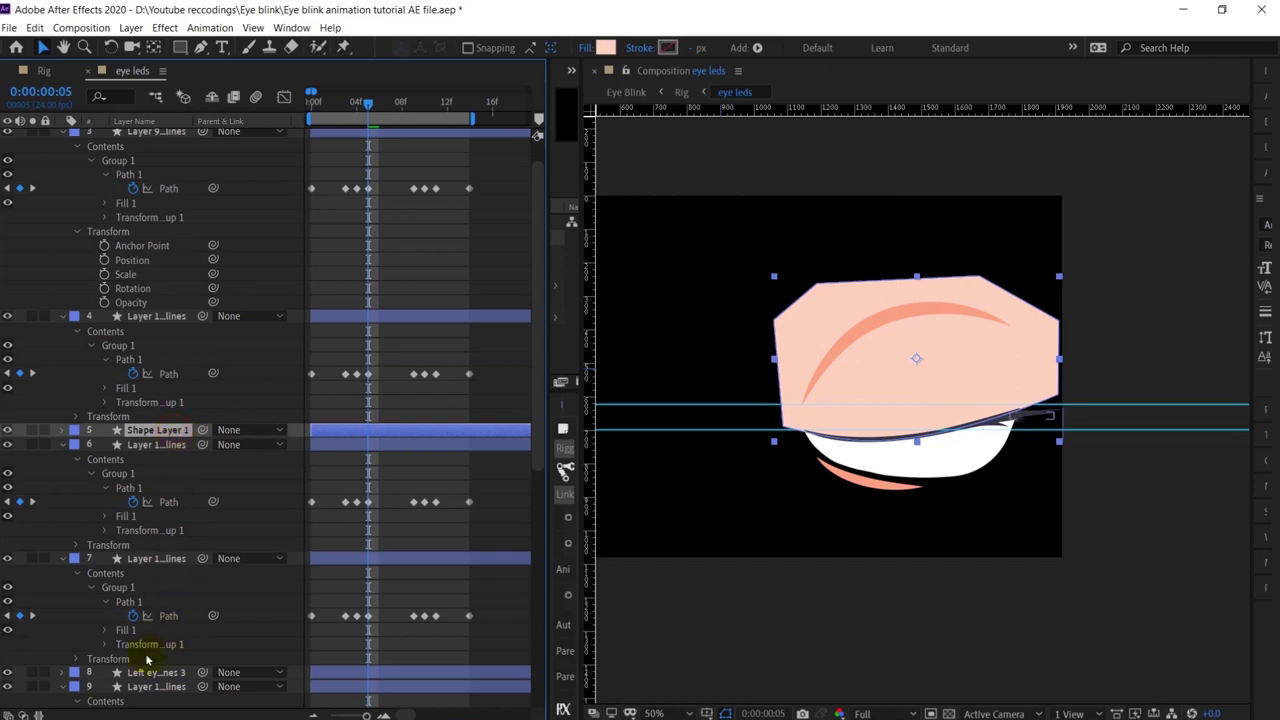
left_click_drag(157, 672, 177, 428)
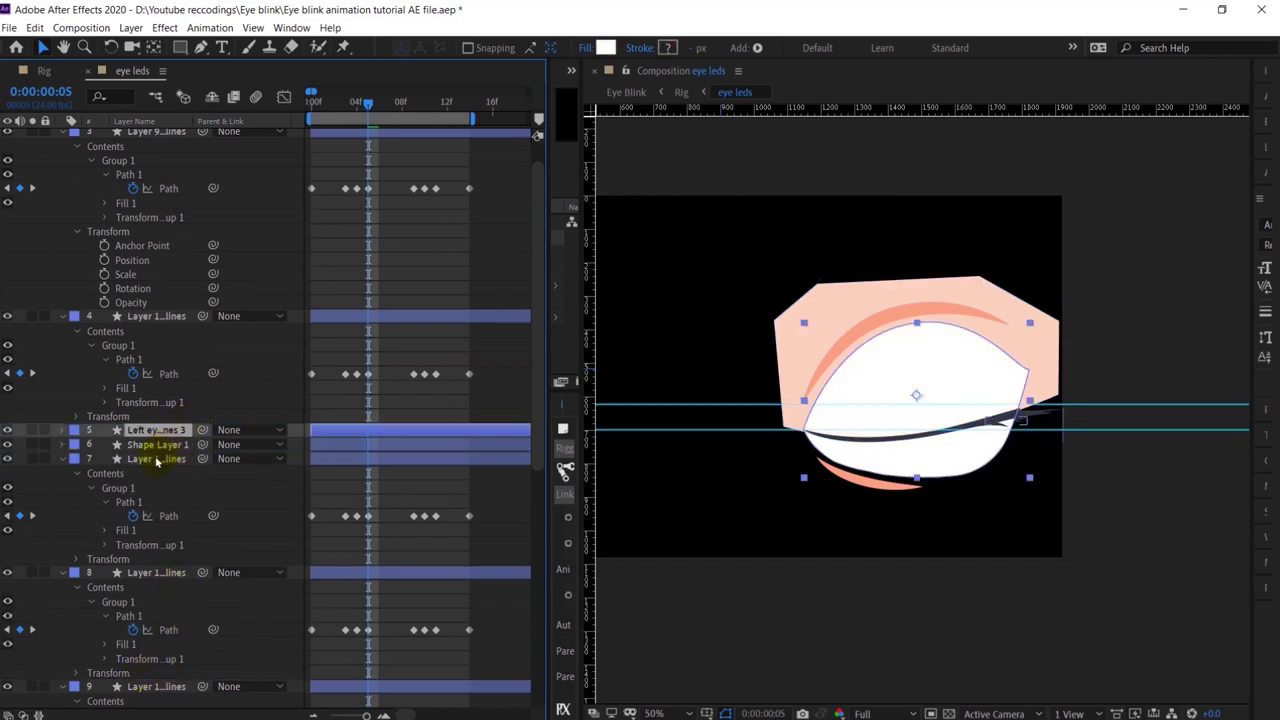
Step: Rename Shape Layer 1 as eyeled up and enable path keyframes on it at frame 5
left_click(165, 444)
type("eyeled up")
key("Return")
left_click(63, 444)
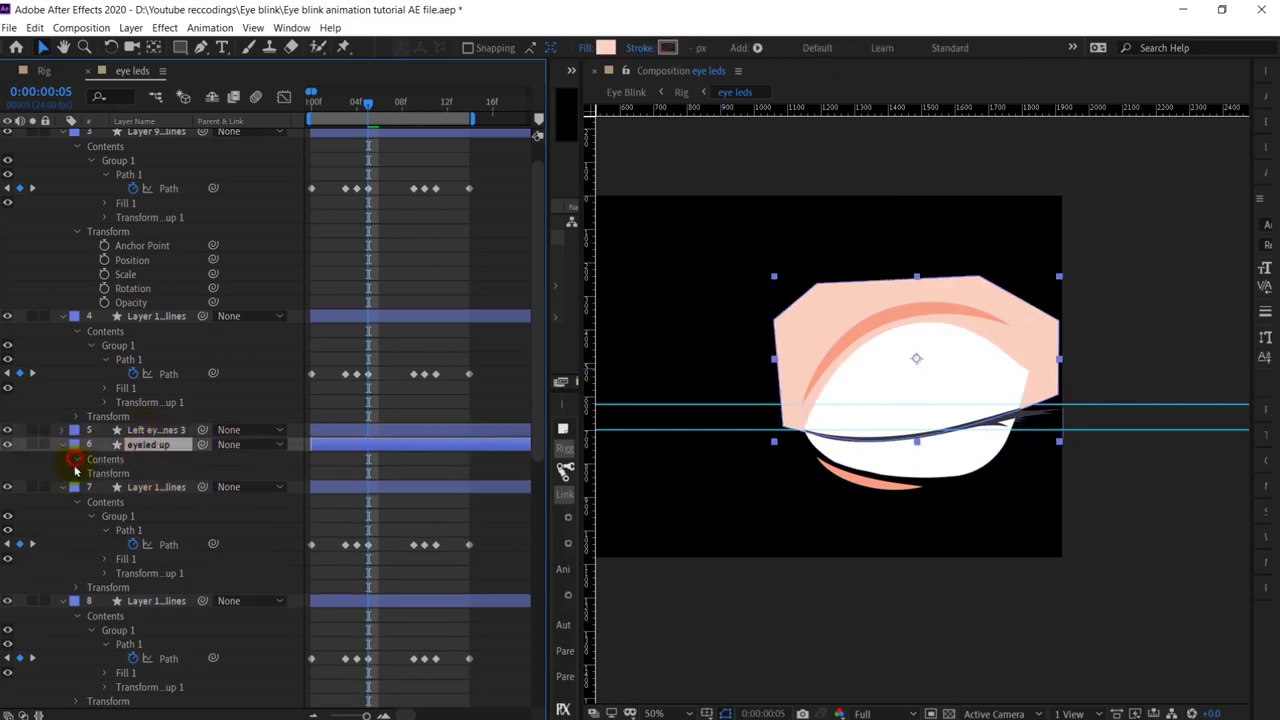
left_click(89, 474)
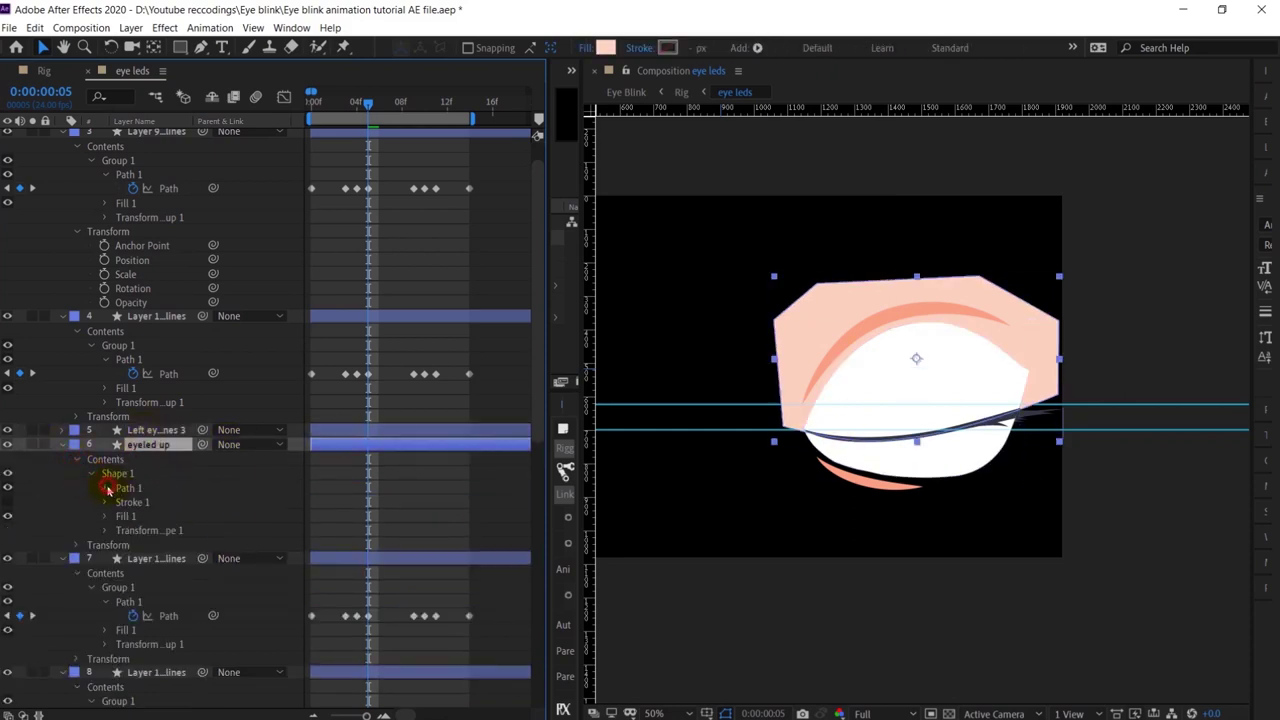
left_click(108, 488)
left_click(124, 488)
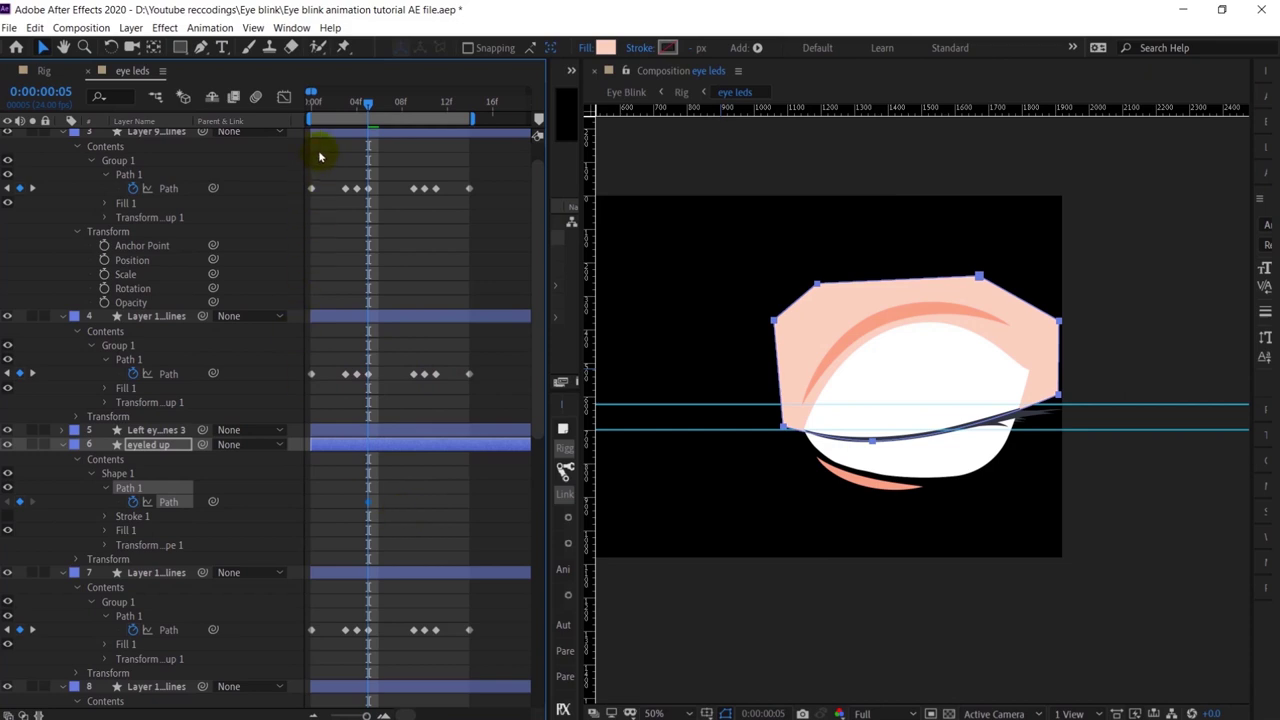
Step: At frame 4, reshape the lower edge of the eyeled up path to follow the upper lash line
left_click_drag(316, 108, 357, 153)
key("Page_Up")
scroll(928, 394, "up", 1)
left_click(391, 514)
left_click_drag(818, 488, 820, 479)
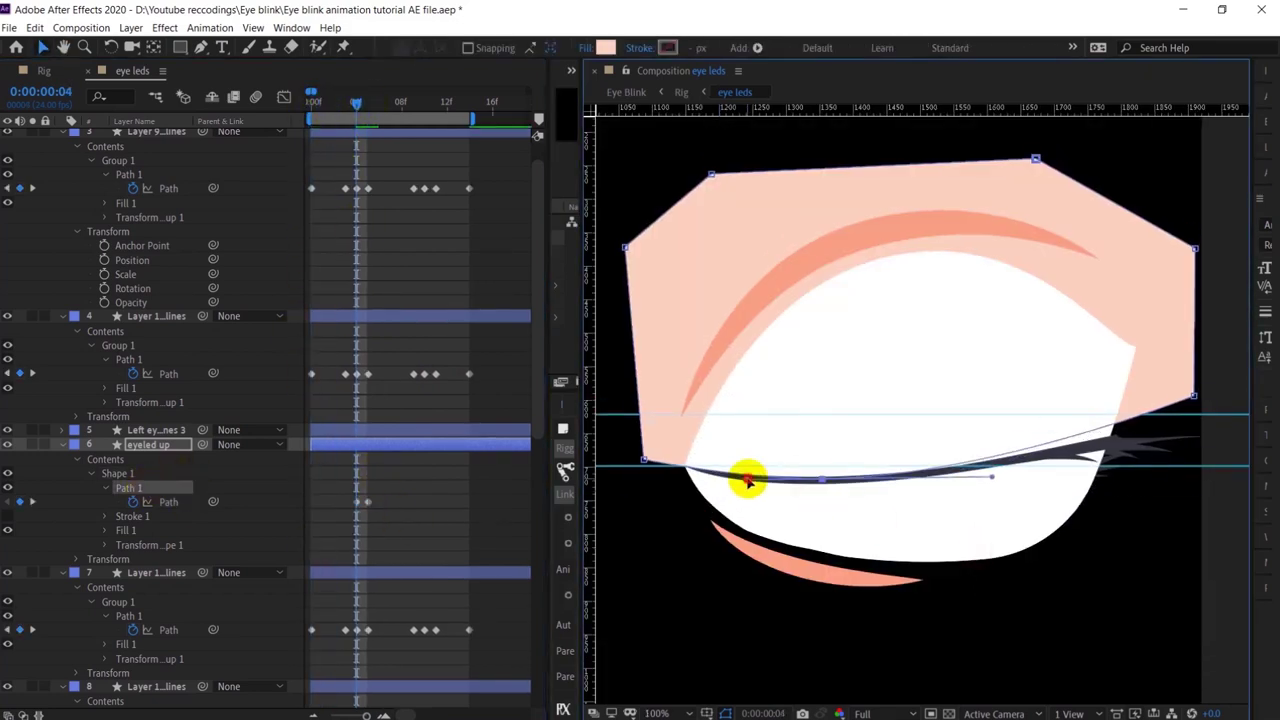
key("ctrl+t")
left_click(321, 514)
left_click_drag(1161, 421, 1158, 444)
Step: At frame 3, raise and curve the lower edge of the eyeled up path to match the half-closed upper lash line
key("Page_Down")
key("Page_Up")
key("Page_Up")
left_click_drag(789, 504, 867, 429)
left_click_drag(622, 489, 731, 492)
left_click(144, 488)
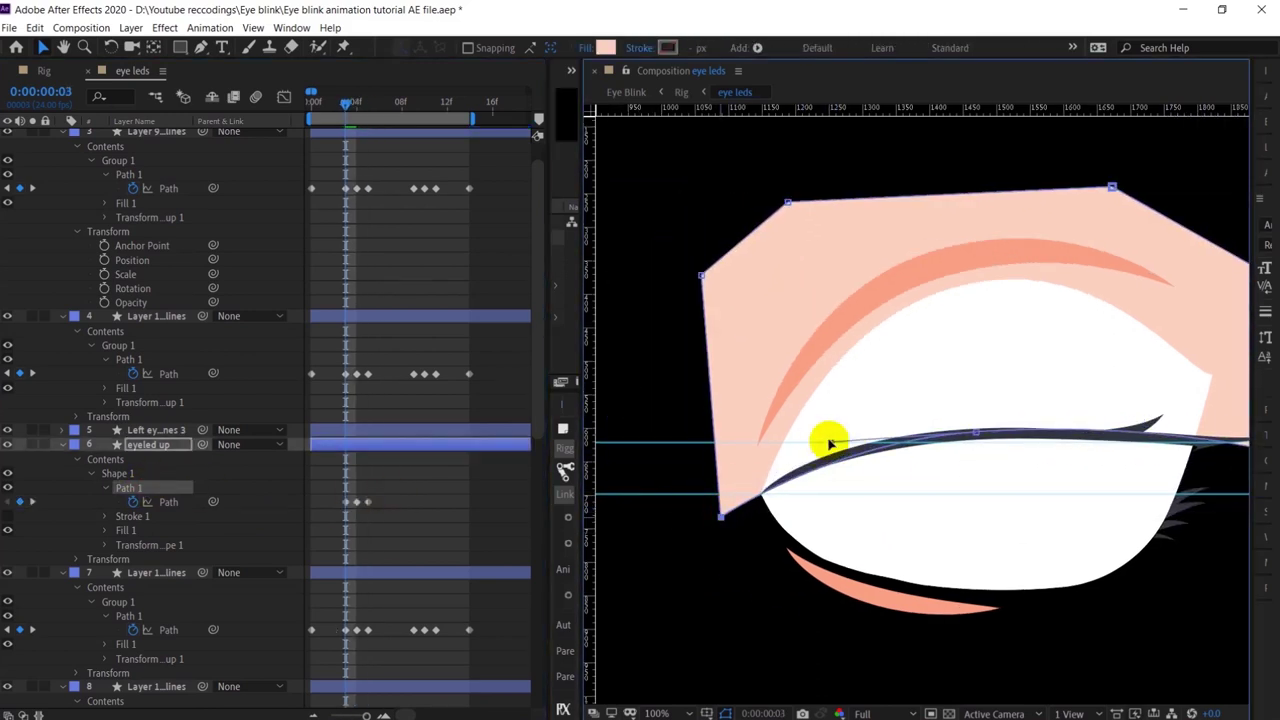
left_click_drag(823, 437, 1051, 429)
Step: At frame 0, arch the lower edge of the eyeled up path along the fully open upper lash line
key("Page_Up")
key("Page_Up")
key("Page_Up")
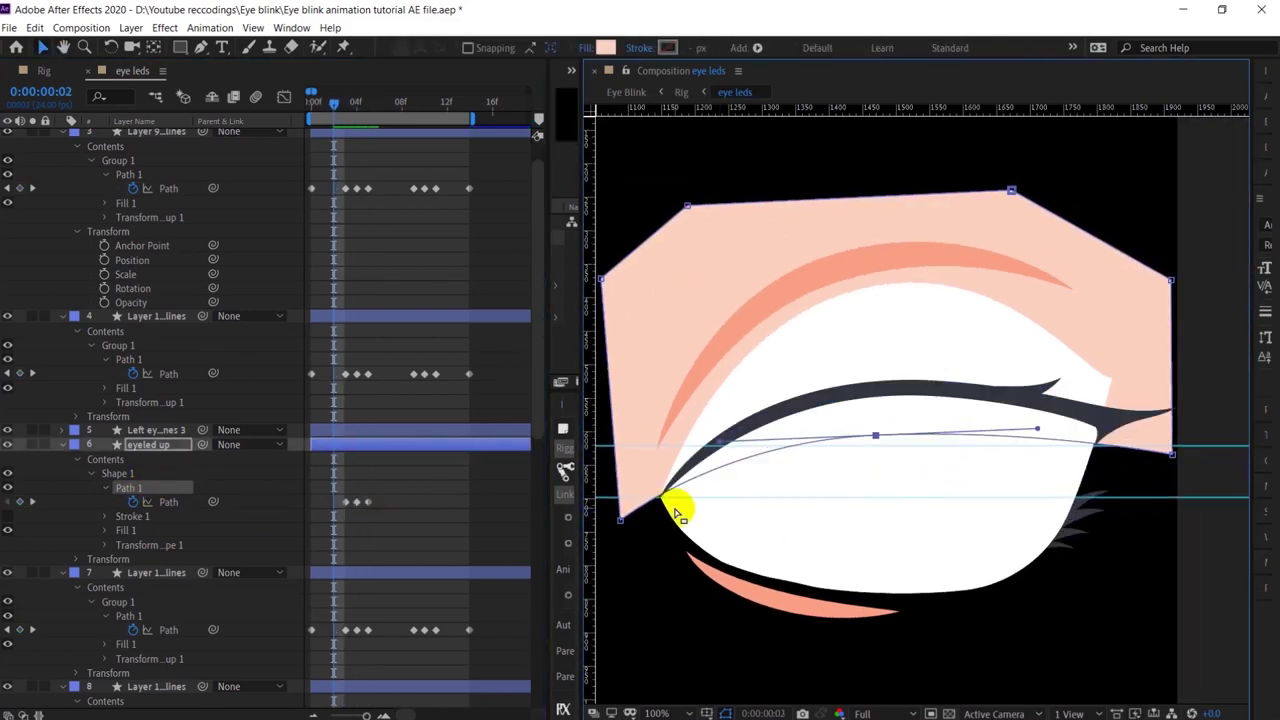
left_click_drag(876, 436, 905, 289)
left_click_drag(620, 520, 640, 532)
left_click_drag(750, 294, 711, 313)
left_click_drag(1172, 455, 1157, 459)
Step: Set the eyeled up layer's track matte to Alpha using the duplicated eye white layer above it
scroll(1120, 450, "down", 1)
left_click(150, 445)
left_click(23, 715)
left_click(160, 431)
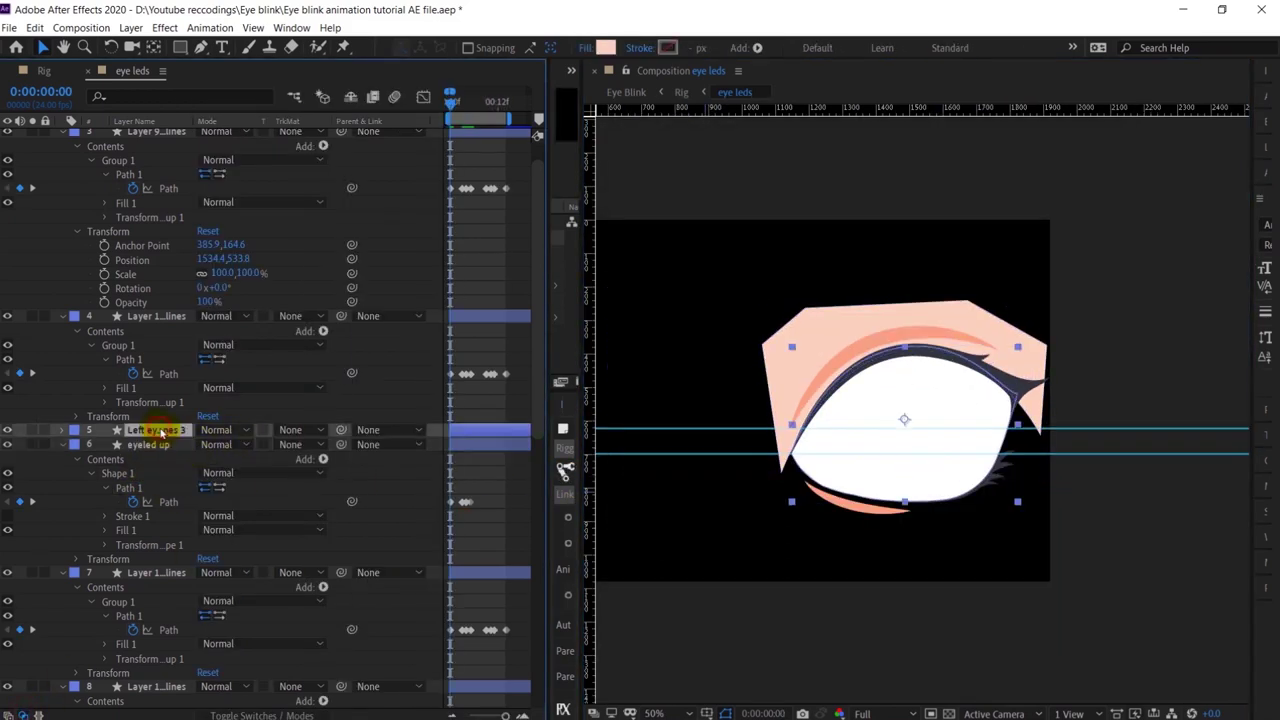
left_click(290, 445)
left_click(400, 480)
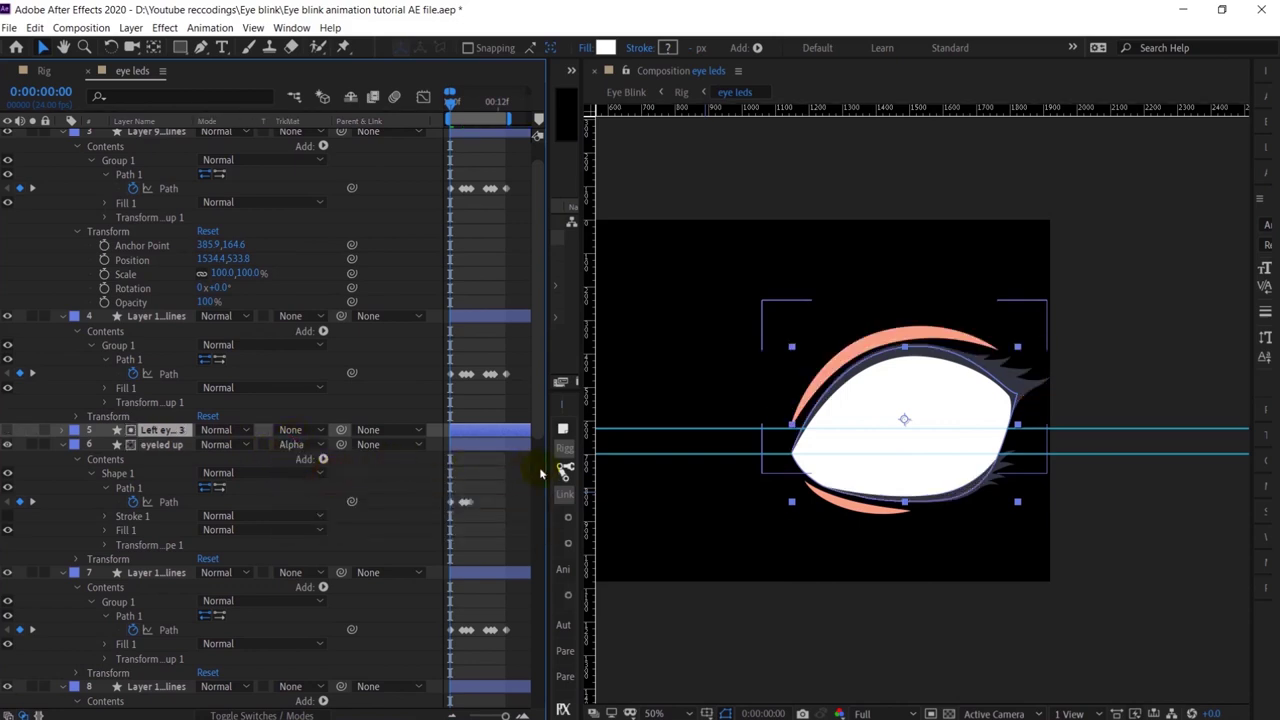
Step: Copy the eyeled up path keyframes to frame 9 and time-reverse them for the reopening
left_click(479, 104)
key("equal")
key("k")
key("minus")
left_click_drag(497, 477, 446, 518)
key("ctrl+c")
key("ctrl+v")
right_click(492, 502)
left_click(742, 690)
Step: Play back the blink from the start to check the upper eyelid's closing and reopening
key("Home")
key("space")
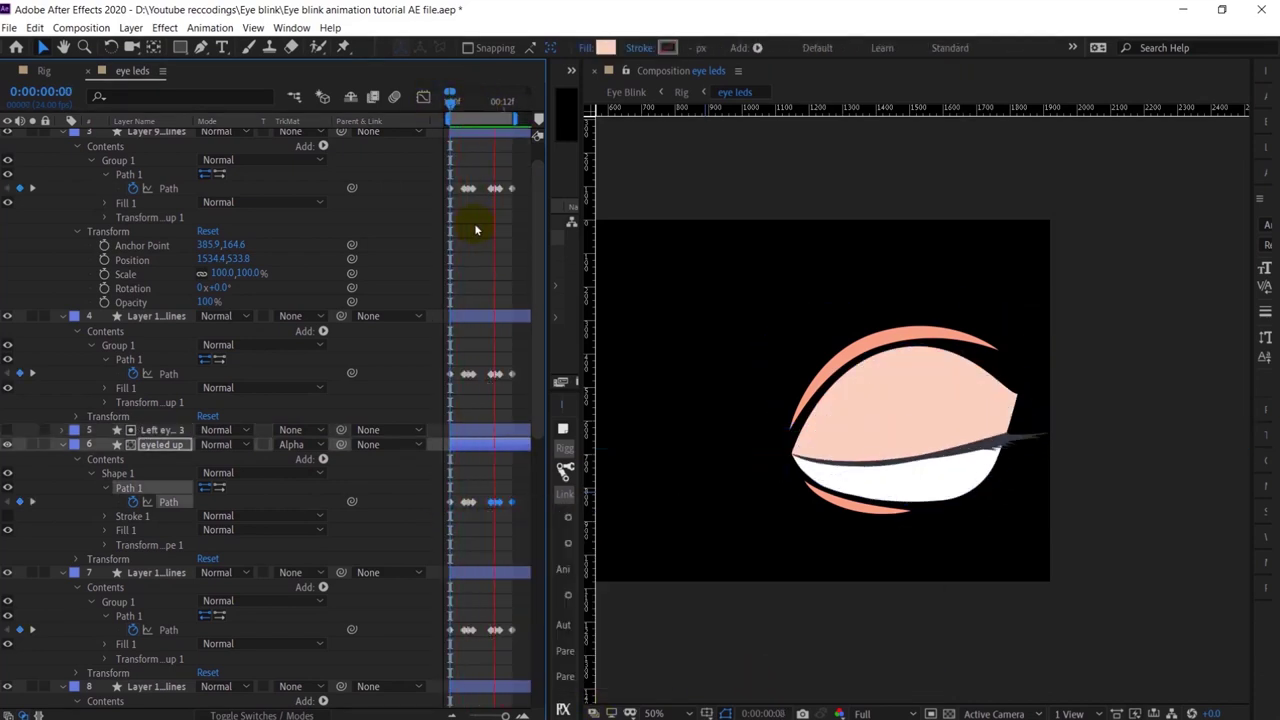
key("space")
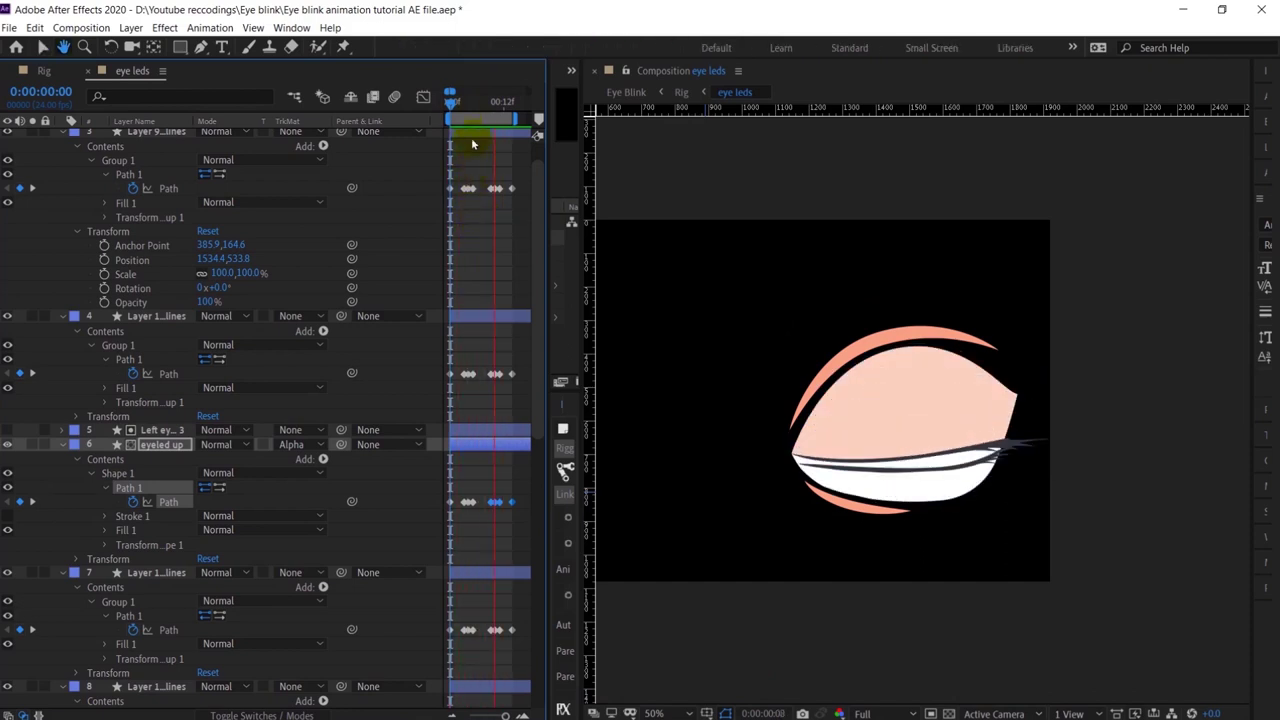
left_click(451, 105)
Step: At frame 5, draw a closed skin-coloured shape named eyeled down, with its upper edge along the closed lash line, enclosing the lower eye
scroll(505, 514, "down", 1)
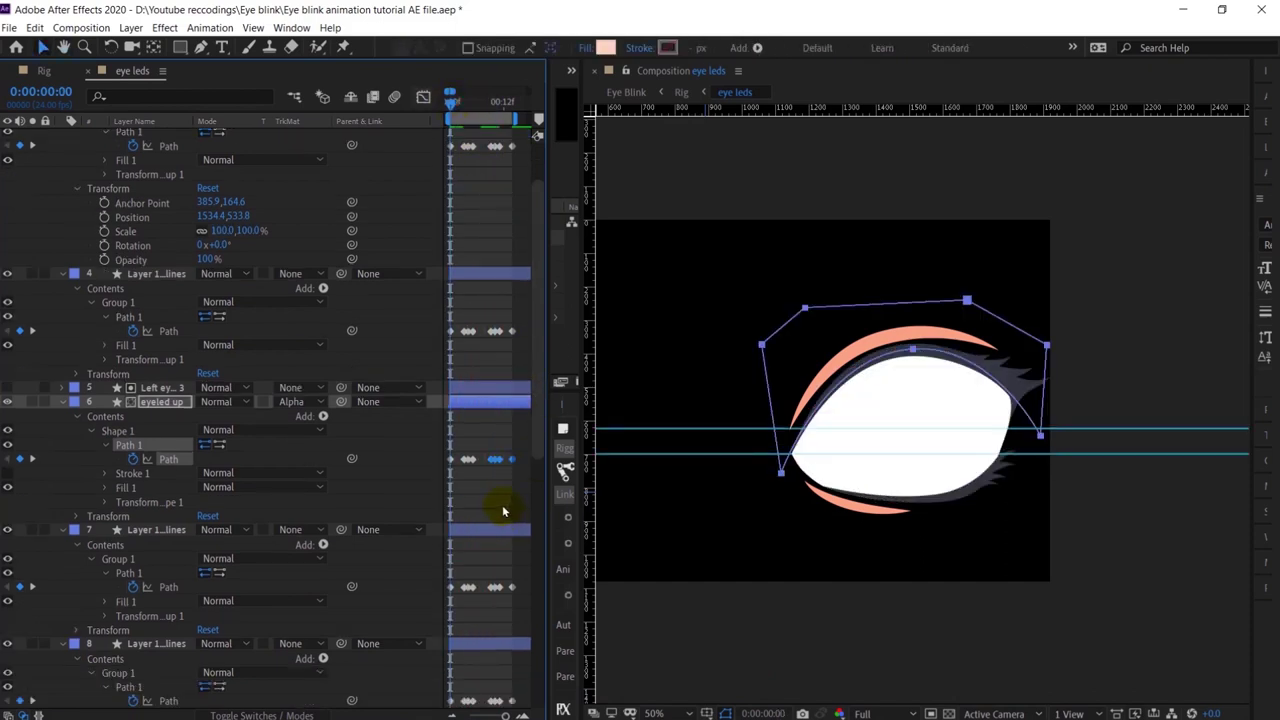
scroll(505, 513, "down", 10)
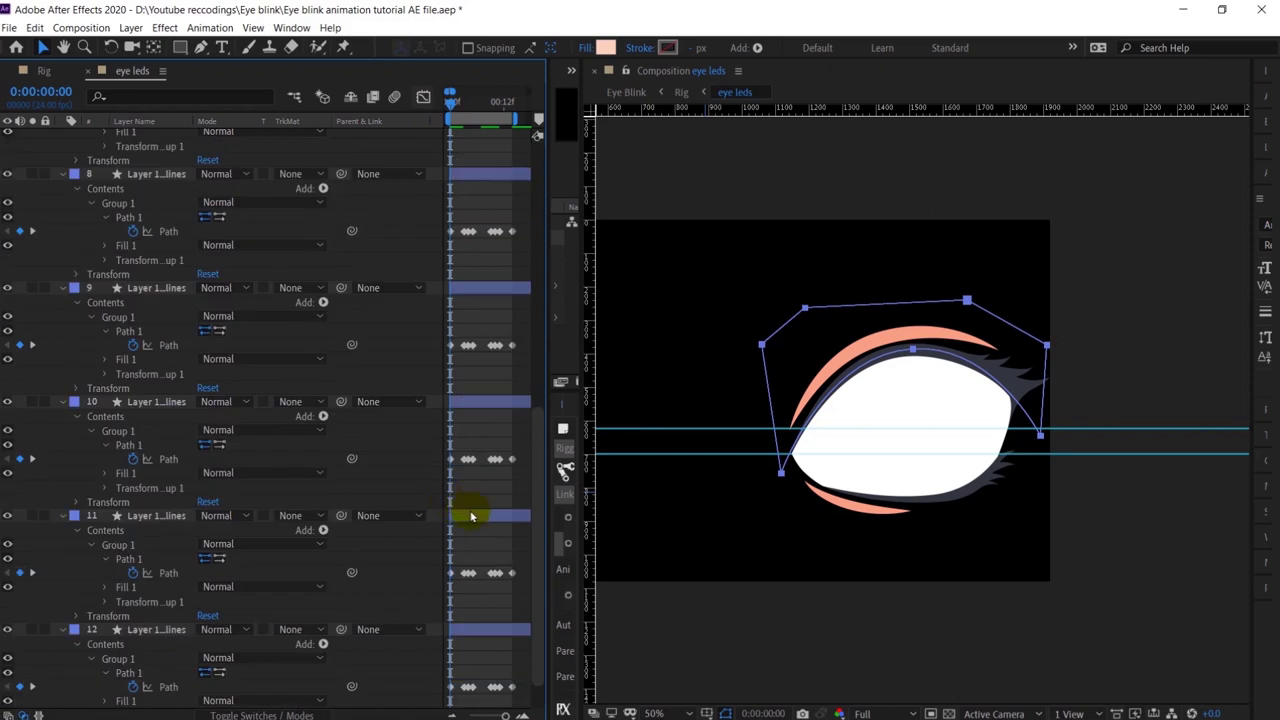
scroll(466, 516, "down", 1)
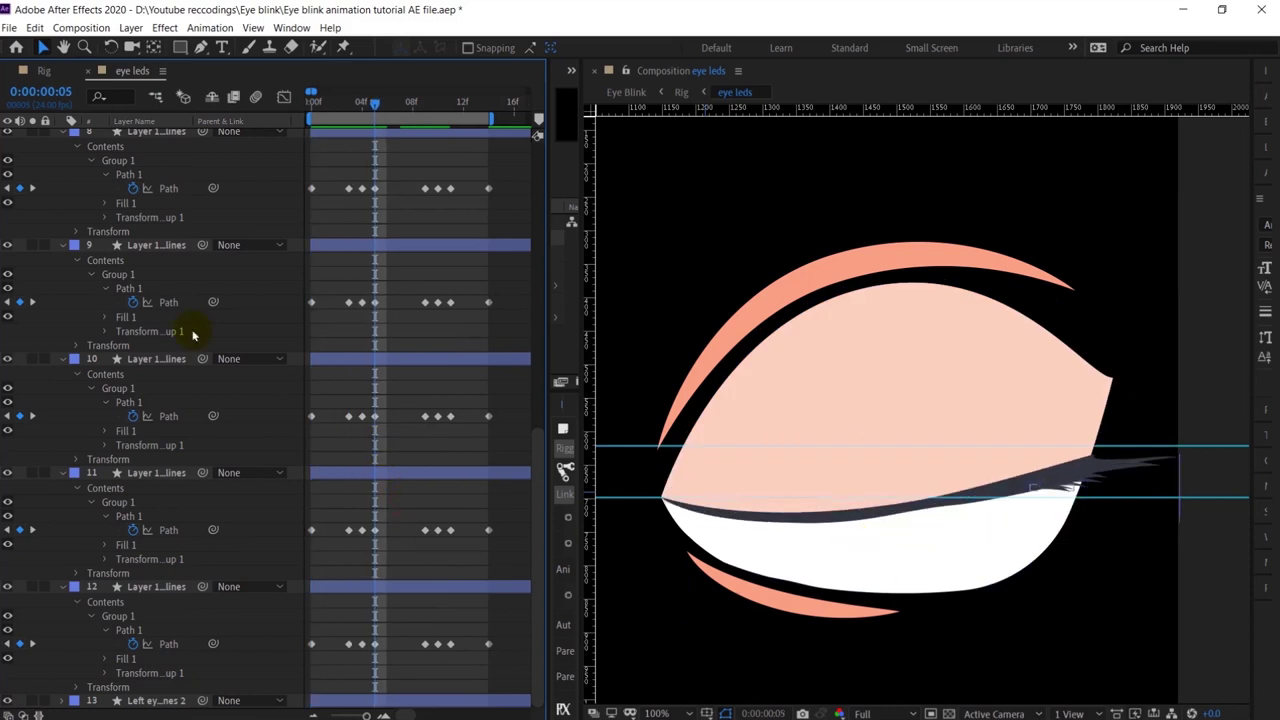
key("g")
left_click(636, 486)
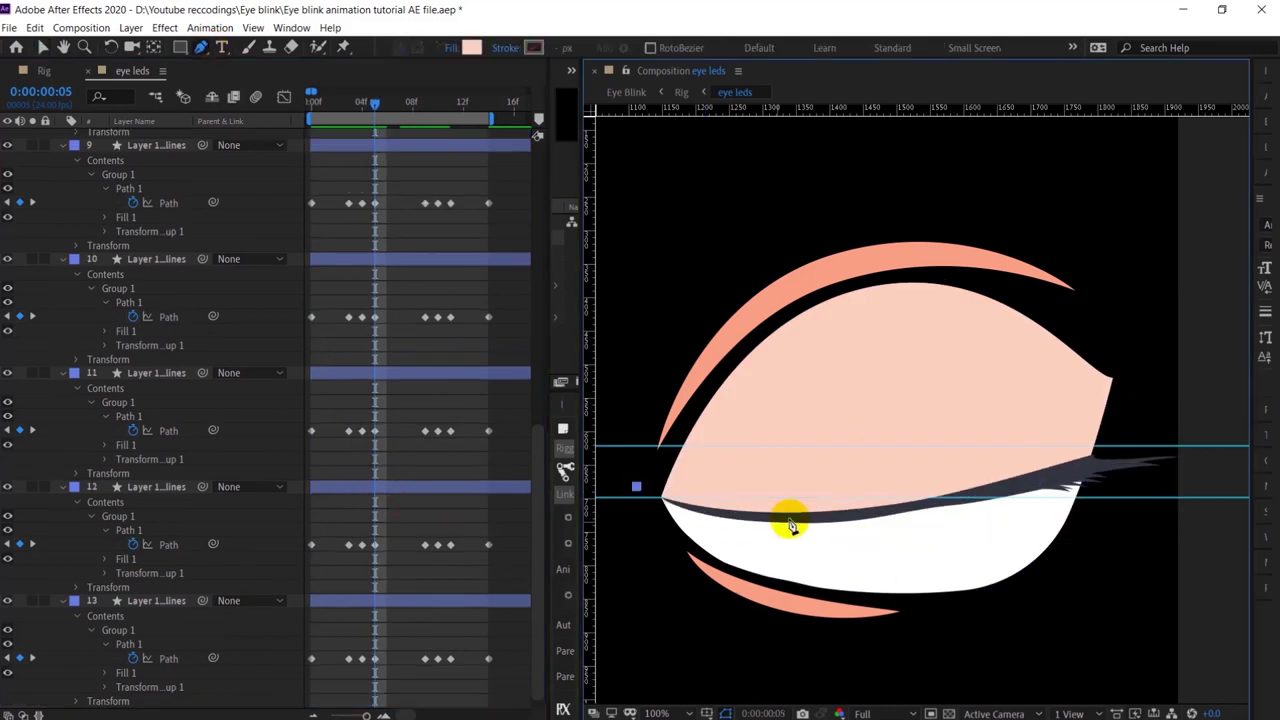
left_click_drag(790, 518, 903, 522)
left_click_drag(1142, 436, 1176, 426)
left_click(1192, 528)
left_click(1118, 634)
left_click(909, 688)
left_click(758, 692)
left_click(636, 488)
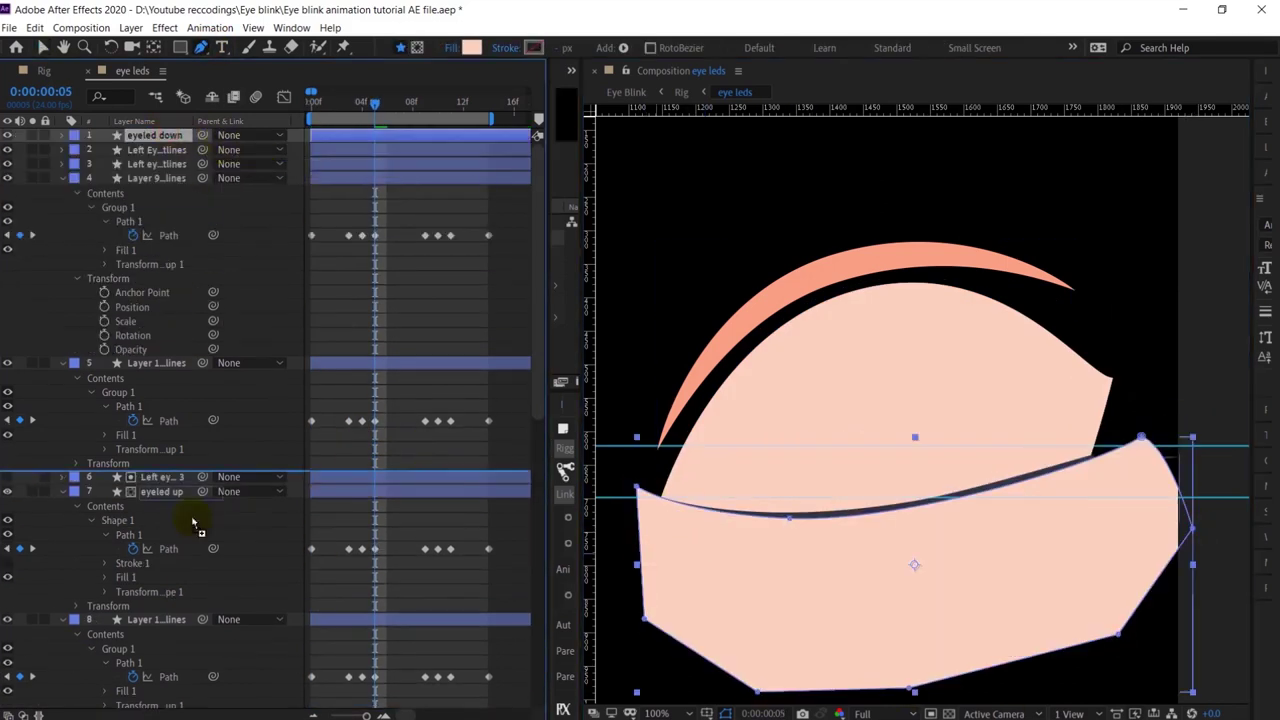
Step: Move the eyeled down layer to the bottom of the layer stack, below the eye white
left_click_drag(193, 521, 163, 627)
scroll(165, 500, "down", 5)
left_click(162, 700)
left_click_drag(162, 235, 162, 706)
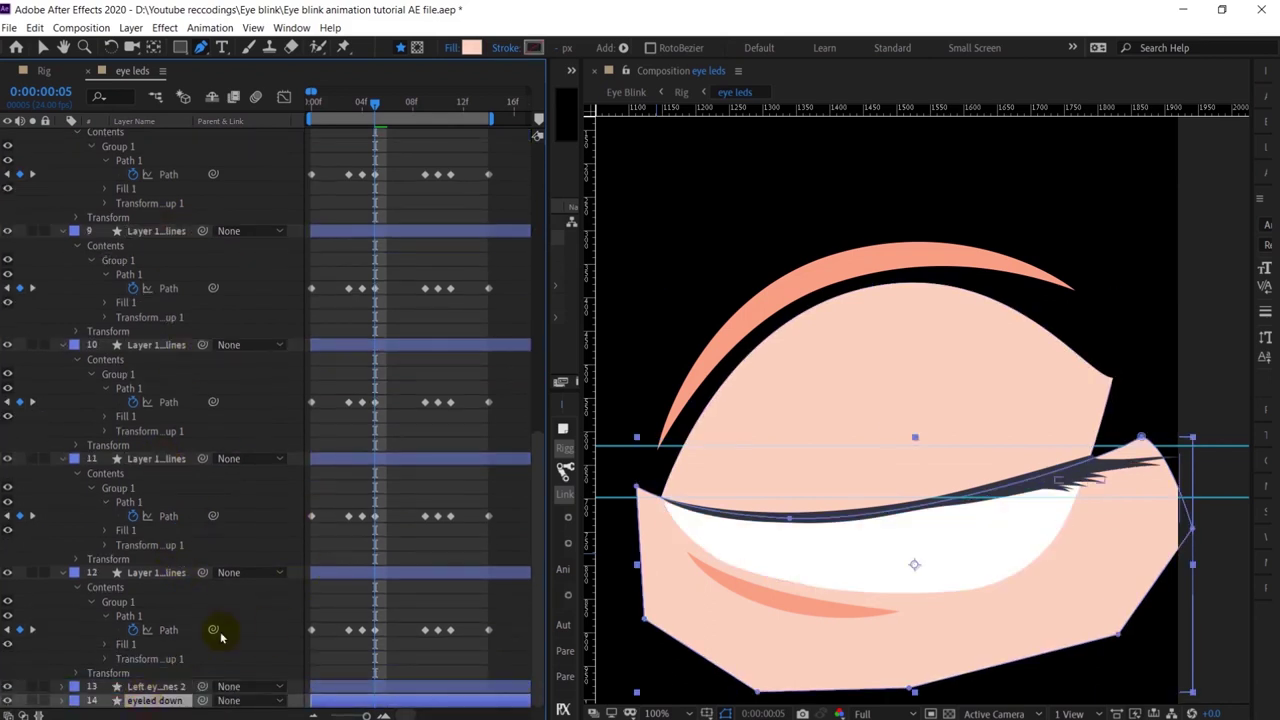
Step: Start keyframing the eyeled down path at frame 5 and fit its upper edge to the lower lash line at frame 4
left_click(62, 700)
left_click(77, 687)
left_click(90, 702)
scroll(97, 690, "down", 3)
left_click(105, 644)
left_click(133, 658)
key("Page_Up")
left_click_drag(790, 518, 790, 527)
mouse_move(1143, 447)
left_mouse_down()
mouse_move(1094, 503)
mouse_move(1137, 462)
left_mouse_up()
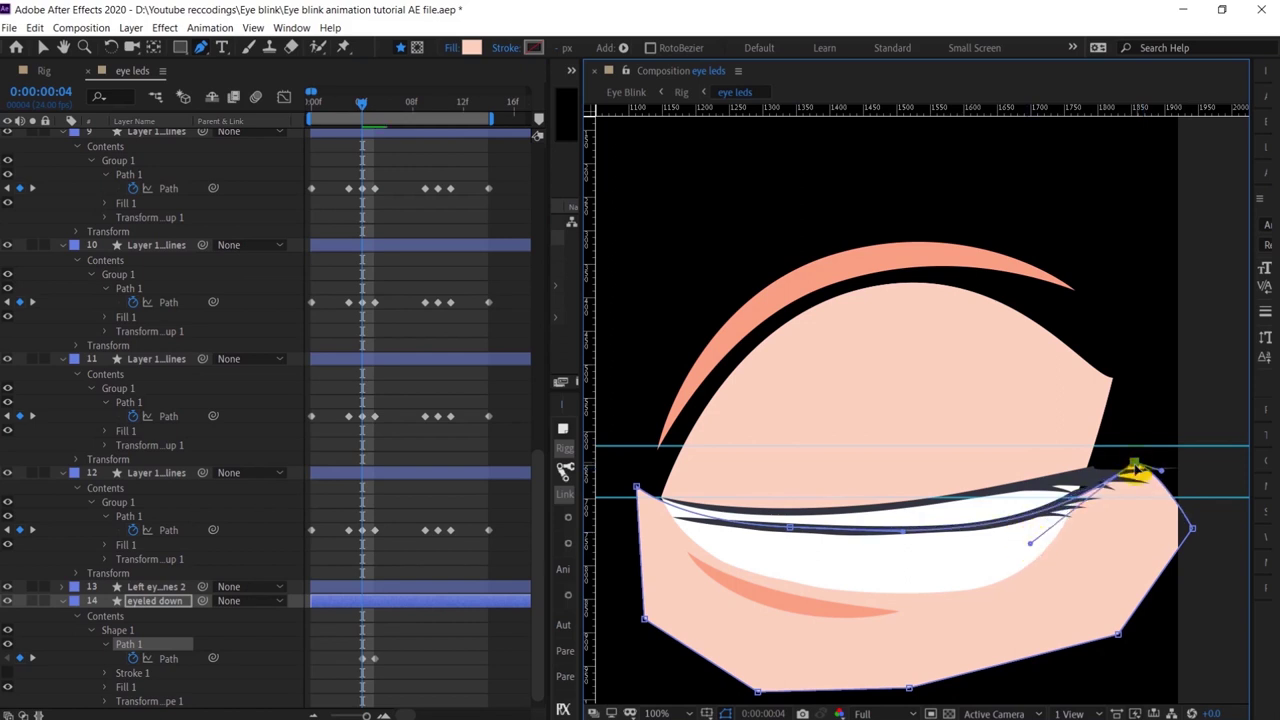
Step: At frame 3, lower the upper edge of the eyeled down path to follow the half-open lower lash line
key("Page_Up")
left_click_drag(790, 527, 791, 552)
left_click_drag(677, 546, 694, 541)
left_click(642, 512)
left_click_drag(1022, 527, 1023, 540)
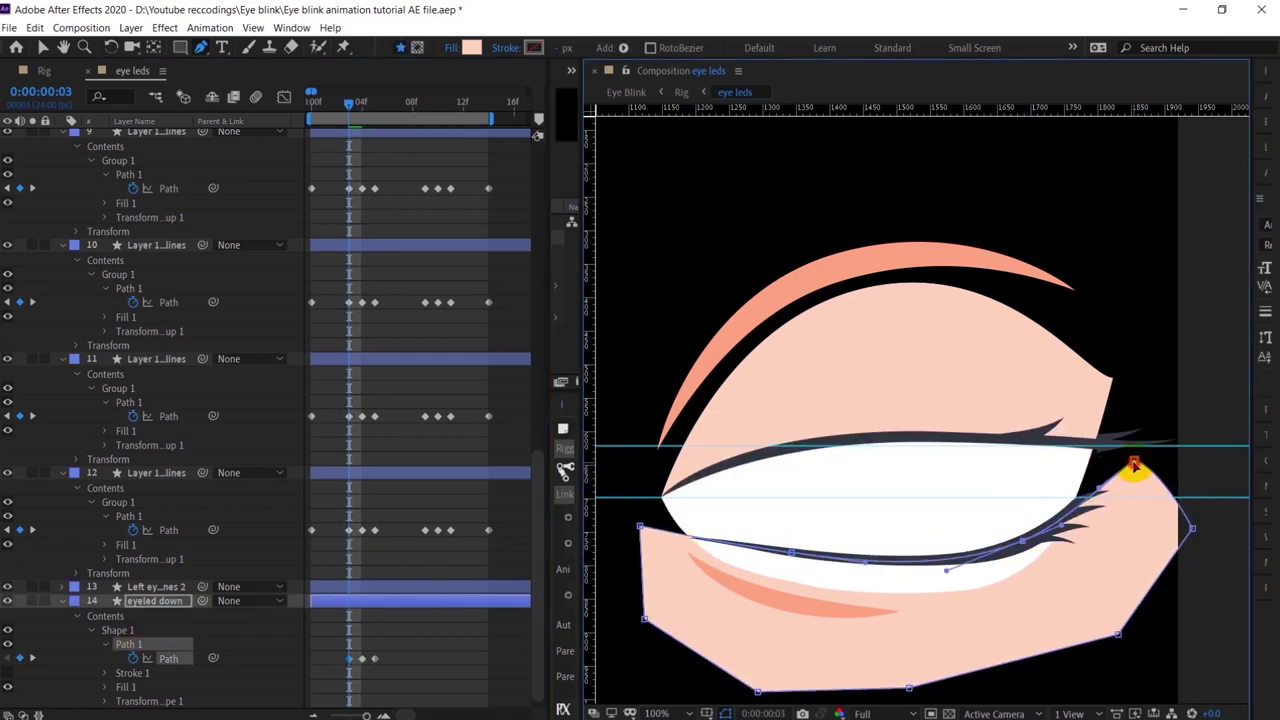
left_click_drag(1134, 462, 1128, 462)
Step: At frame 0, lower the upper edge of the eyeled down path onto the fully open lower lash line
key("j")
left_click_drag(791, 552, 792, 579)
left_click_drag(1023, 540, 1014, 569)
left_click_drag(1127, 461, 1119, 460)
Step: Copy the eyeled down path keyframes to frame 9 and time-reverse them for the reopening
left_click(424, 102)
key("ctrl+v")
right_click(425, 660)
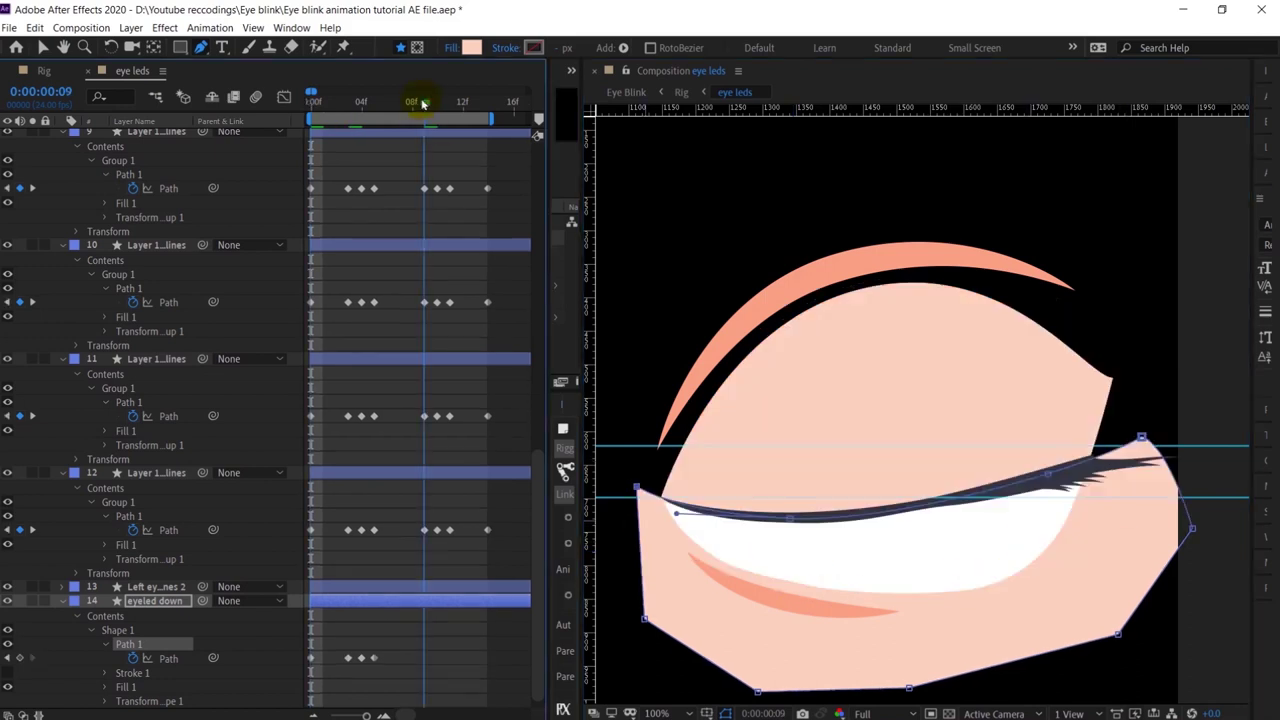
left_click(690, 648)
Step: Set the eyeled down layer's track matte to Alpha using the eye white layer directly above it
left_click(22, 715)
left_click(290, 601)
left_click(22, 715)
Step: Play back the blink from frame 0 to check both eyelids' closing and reopening
left_click(385, 631)
key("minus")
left_click_drag(387, 104, 286, 109)
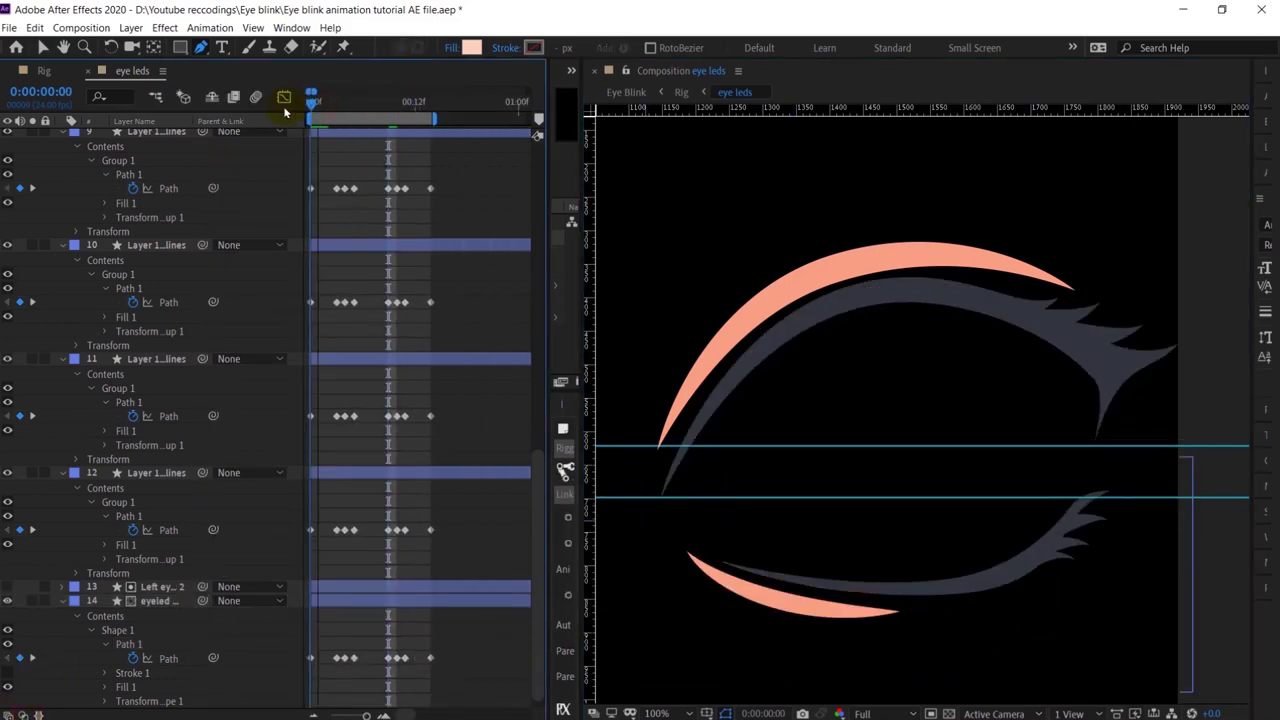
key("space")
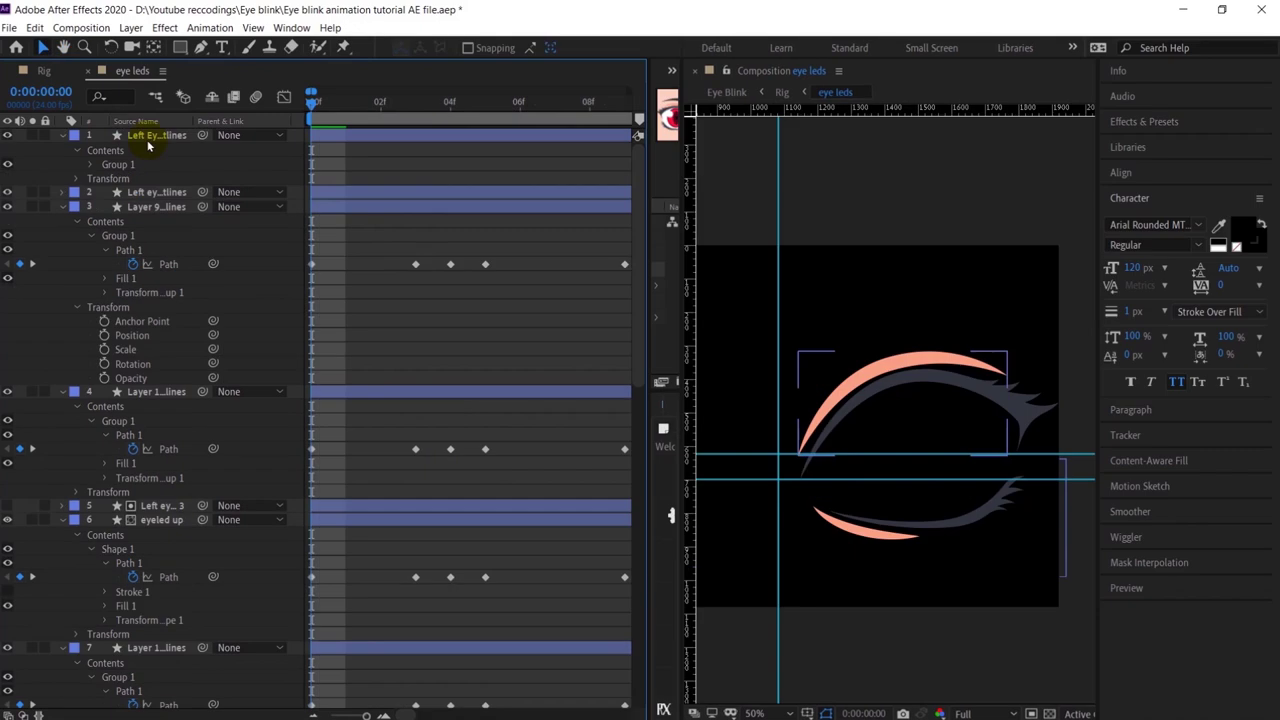
Step: Place three puppet pins on the upper eyelid crease at frame 0: one at each end and one near the middle
left_click(150, 137)
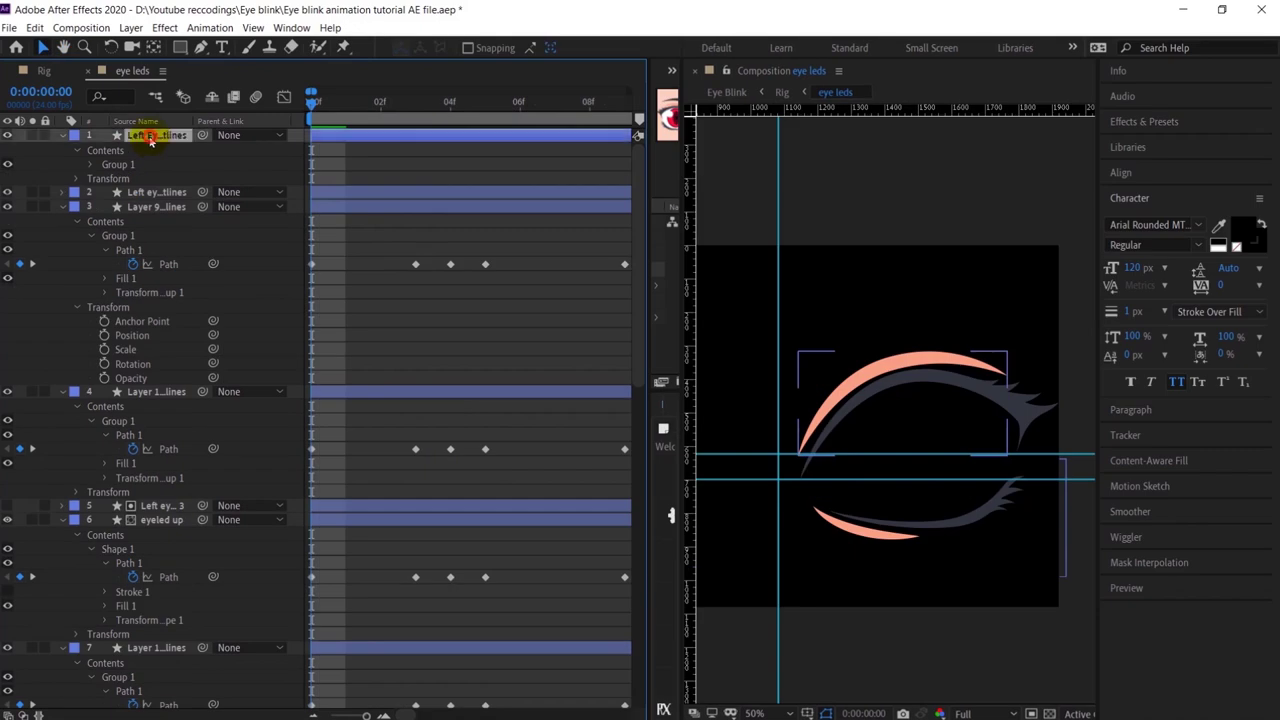
left_click(141, 194)
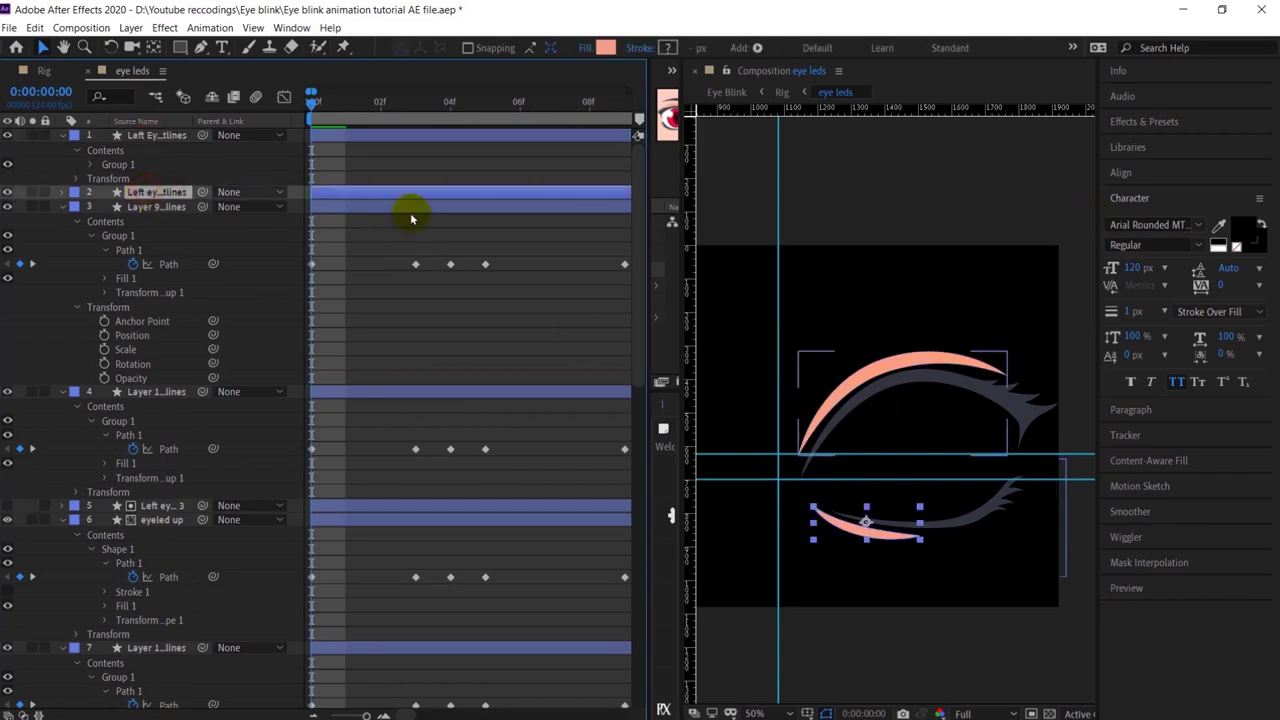
left_click(153, 137)
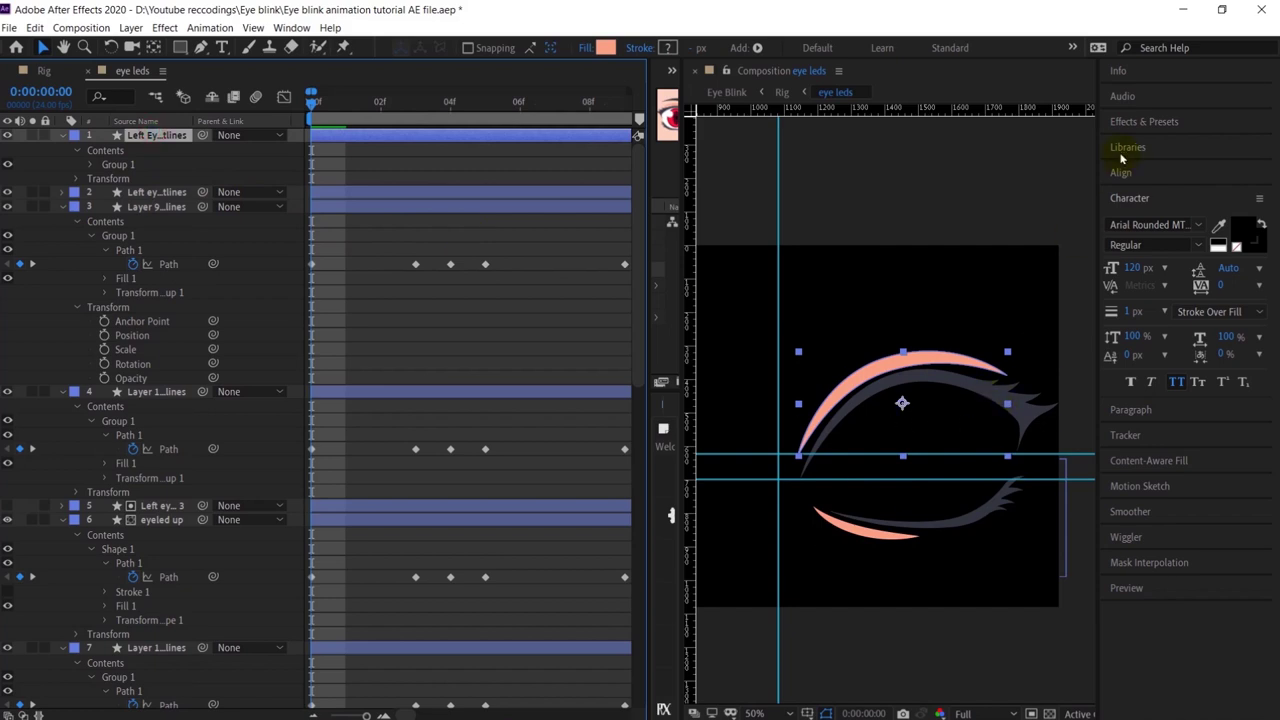
left_click_drag(1097, 171, 1237, 184)
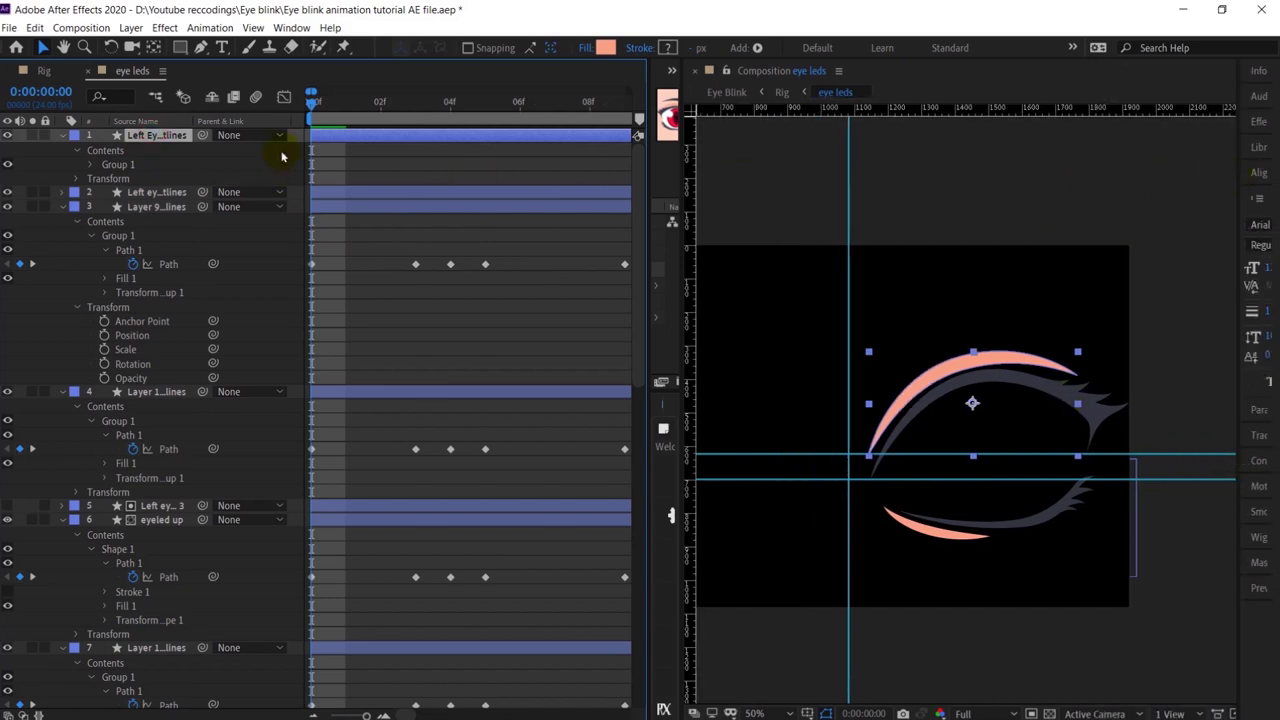
left_click(343, 47)
key("period")
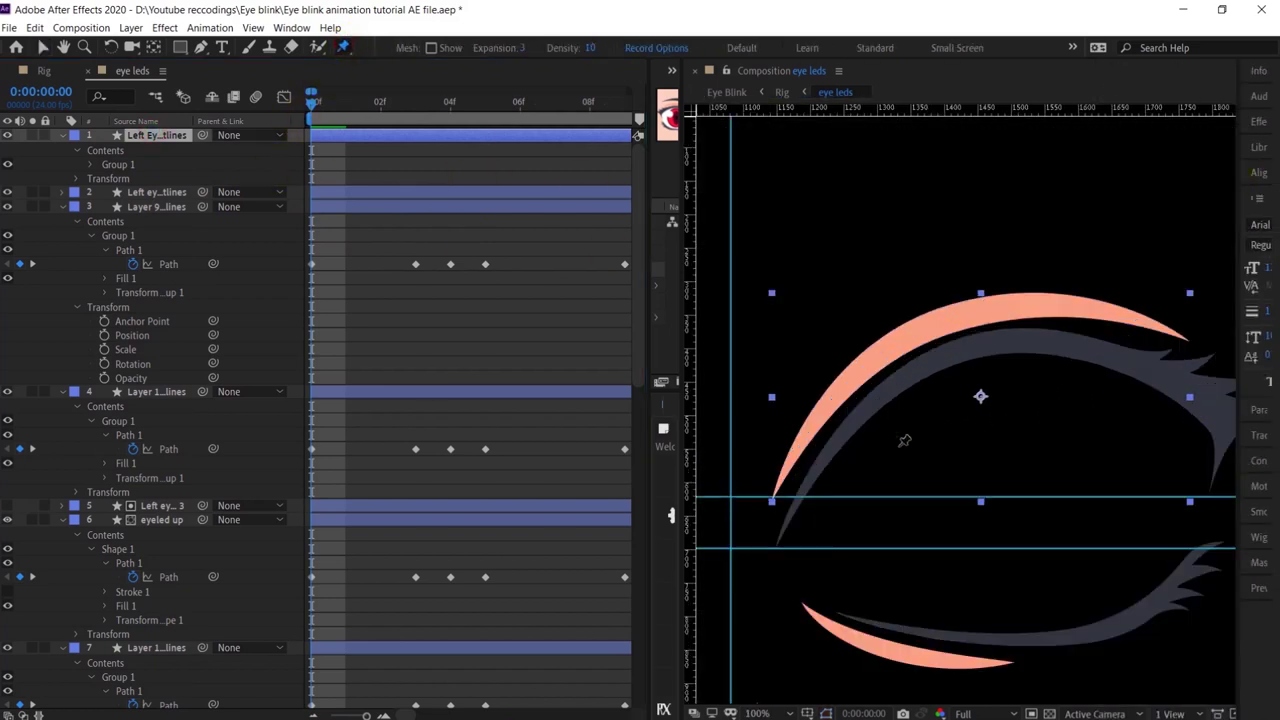
left_click(773, 491)
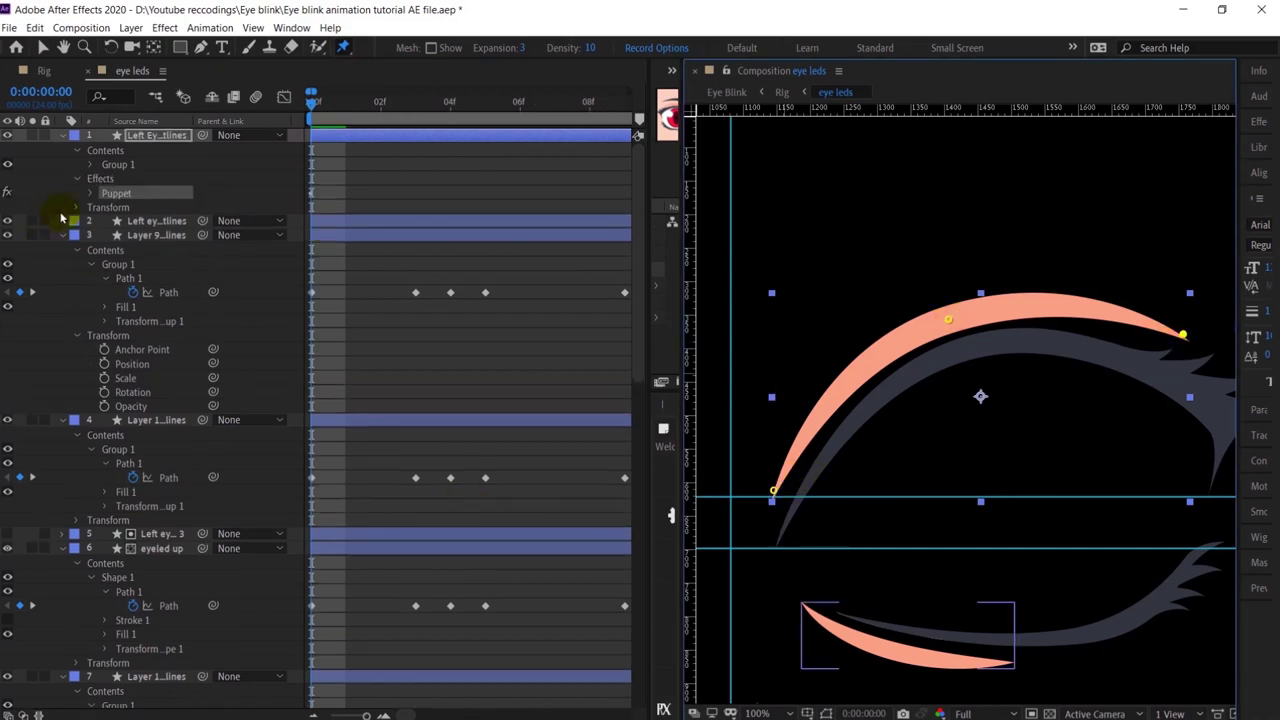
Step: Expand the upper crease's Puppet mesh to show the position keyframes of all three pins
left_click(92, 193)
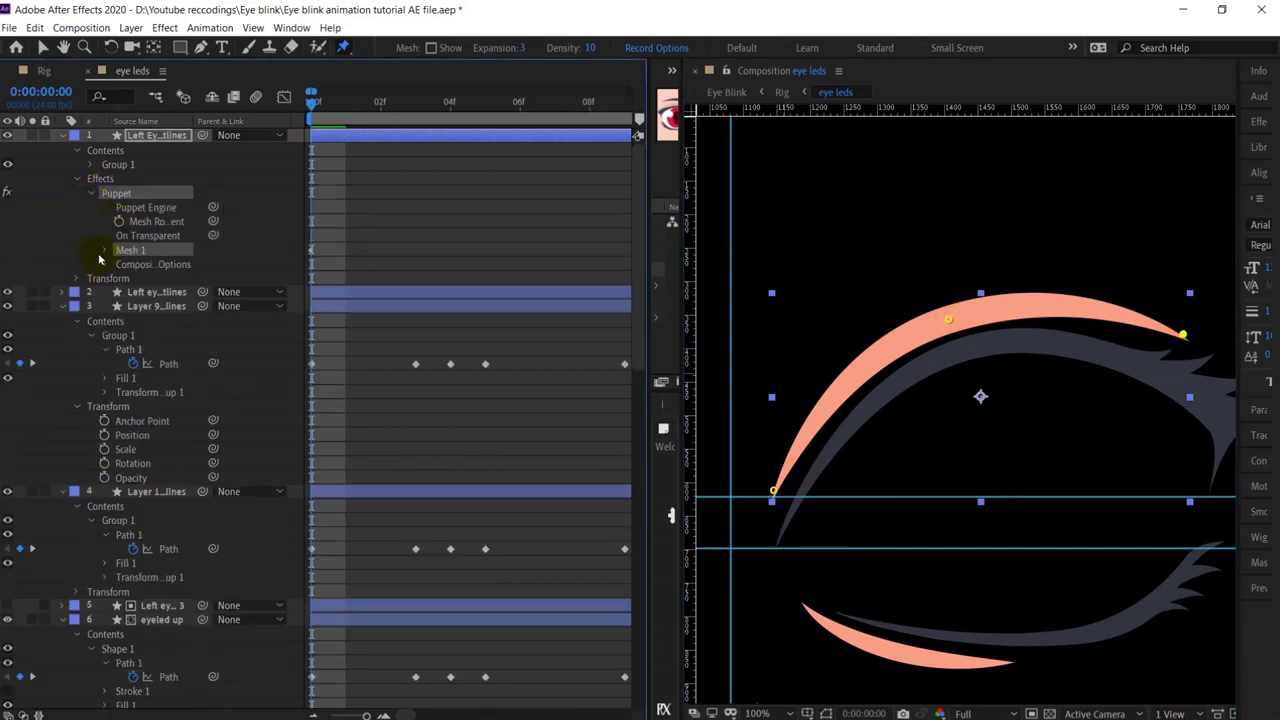
left_click(101, 252)
left_click(119, 293)
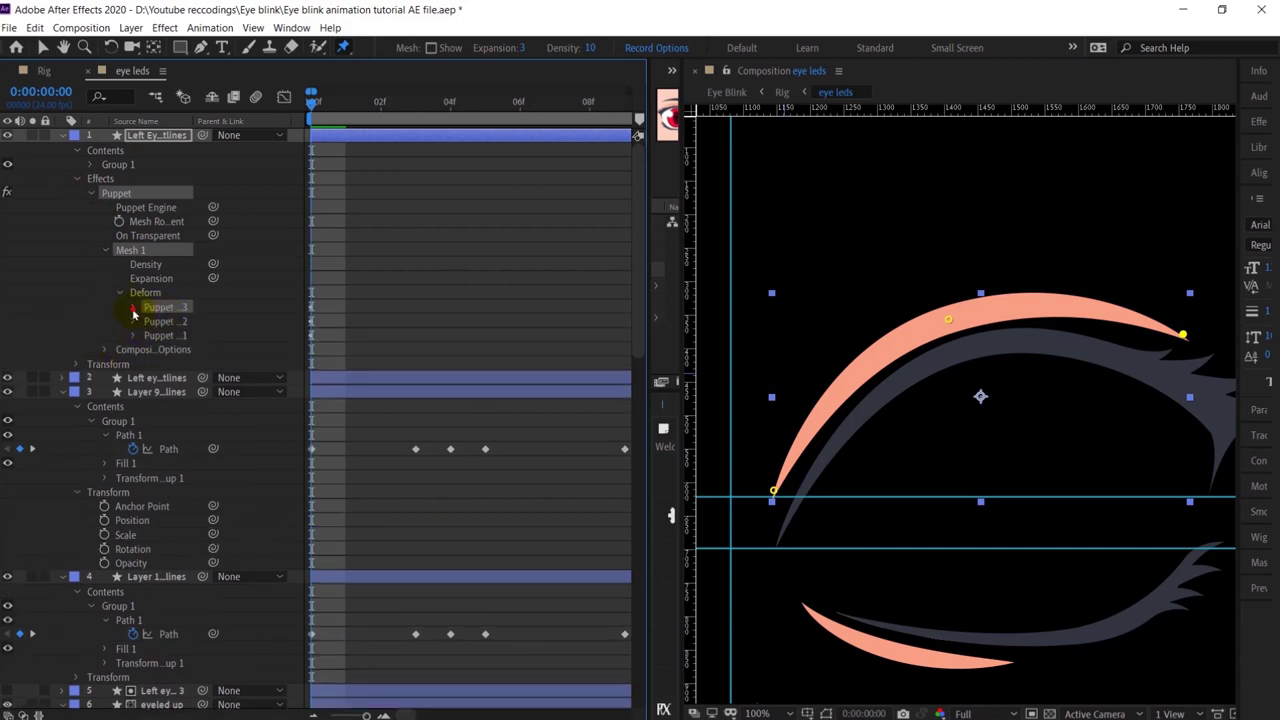
left_click(134, 307)
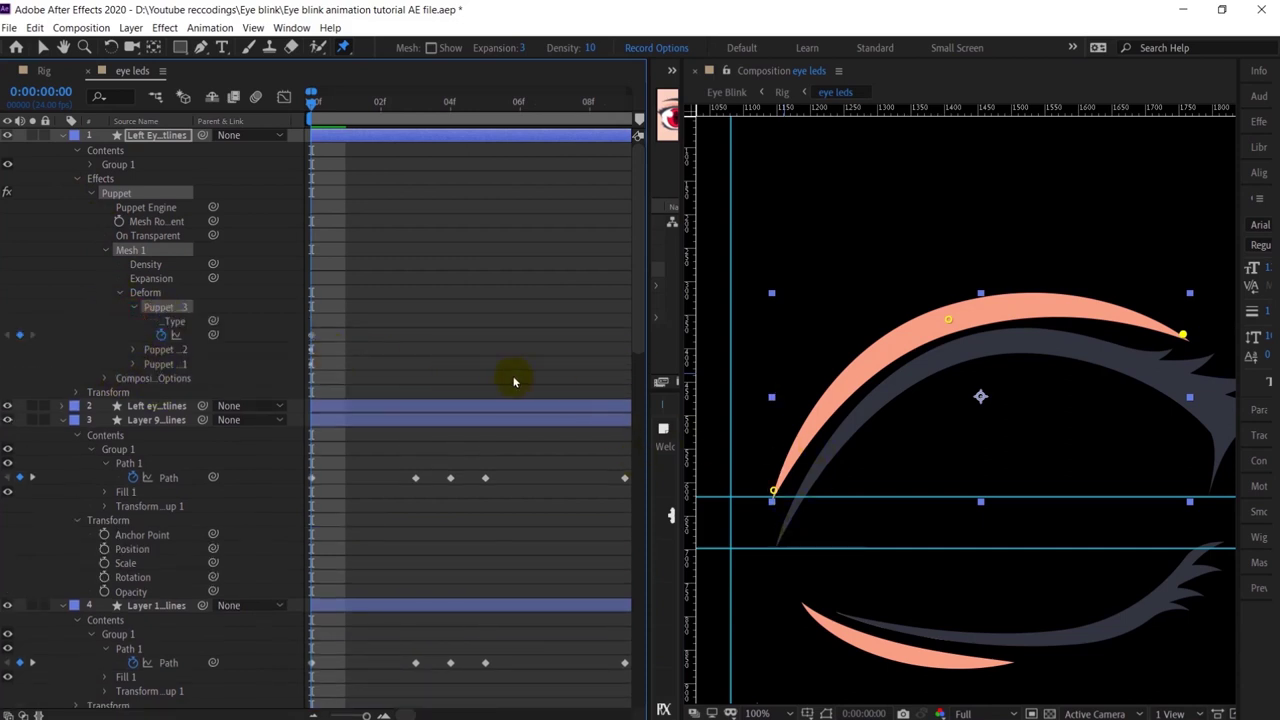
left_click(133, 350)
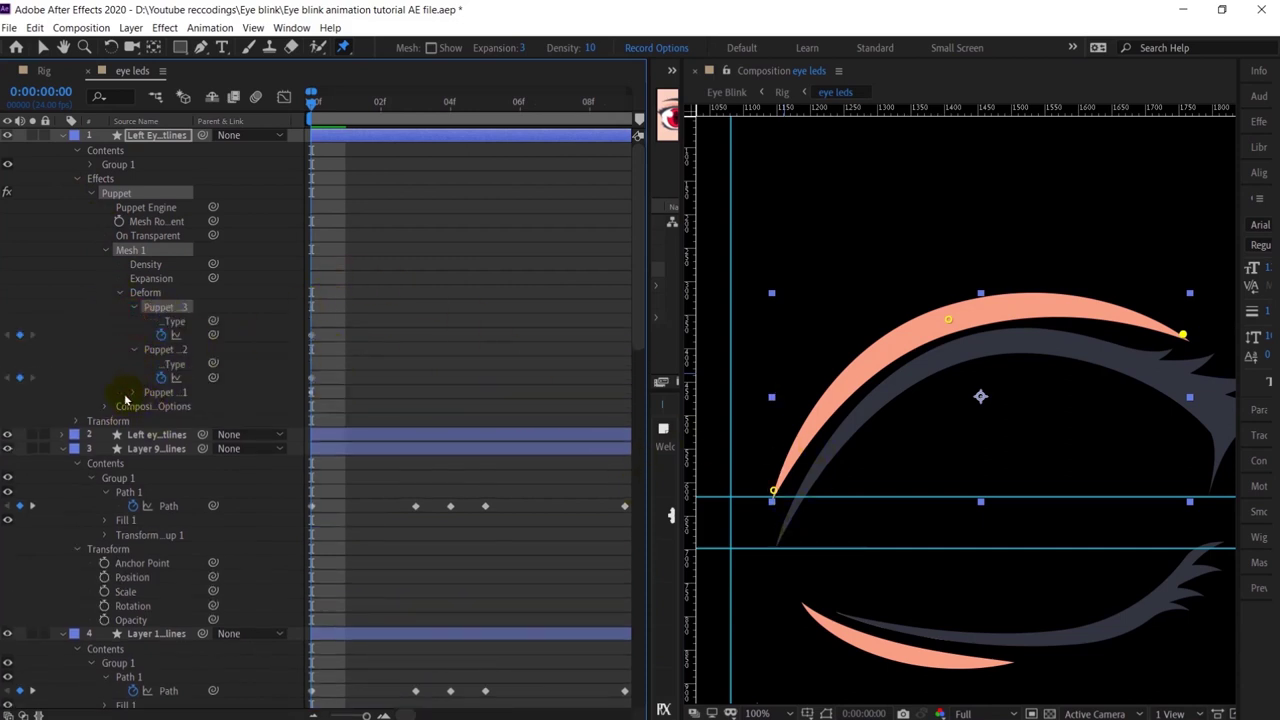
left_click(134, 393)
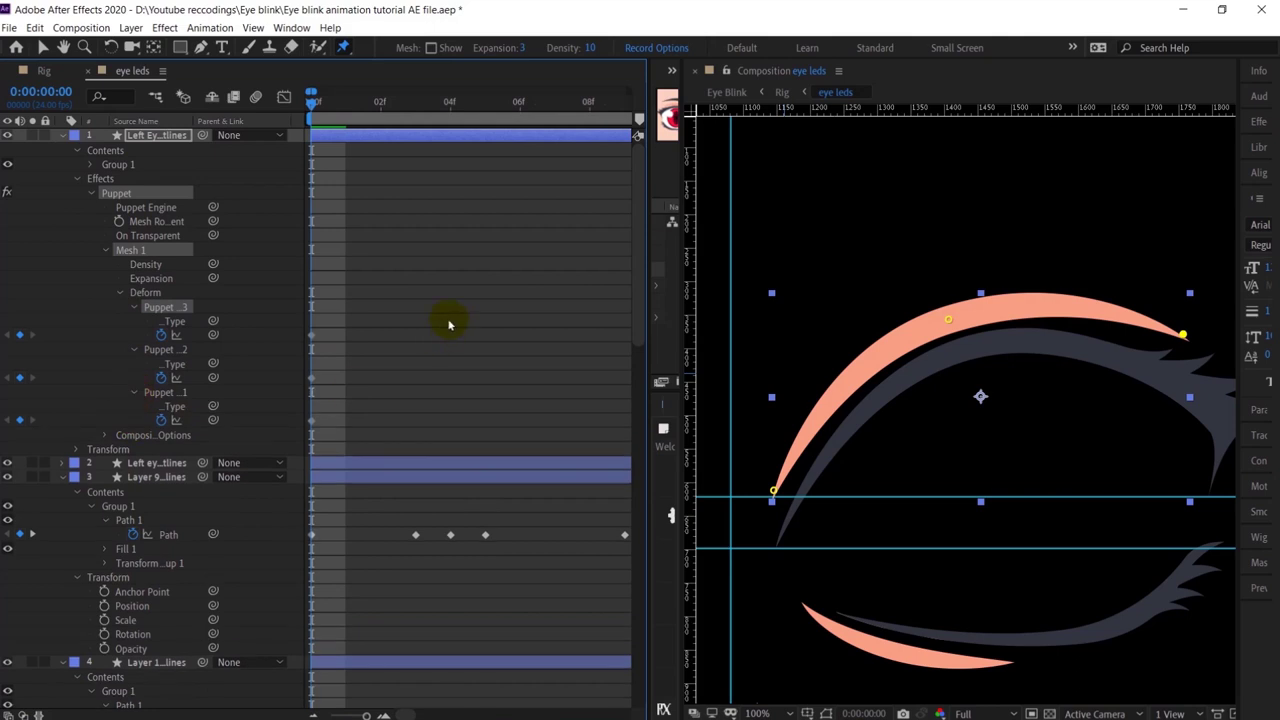
Step: At frame 3, lower the upper crease's inner, middle and outer pins to about y 630, 412 and 448
key("Page_Down")
key("Page_Down")
key("Page_Down")
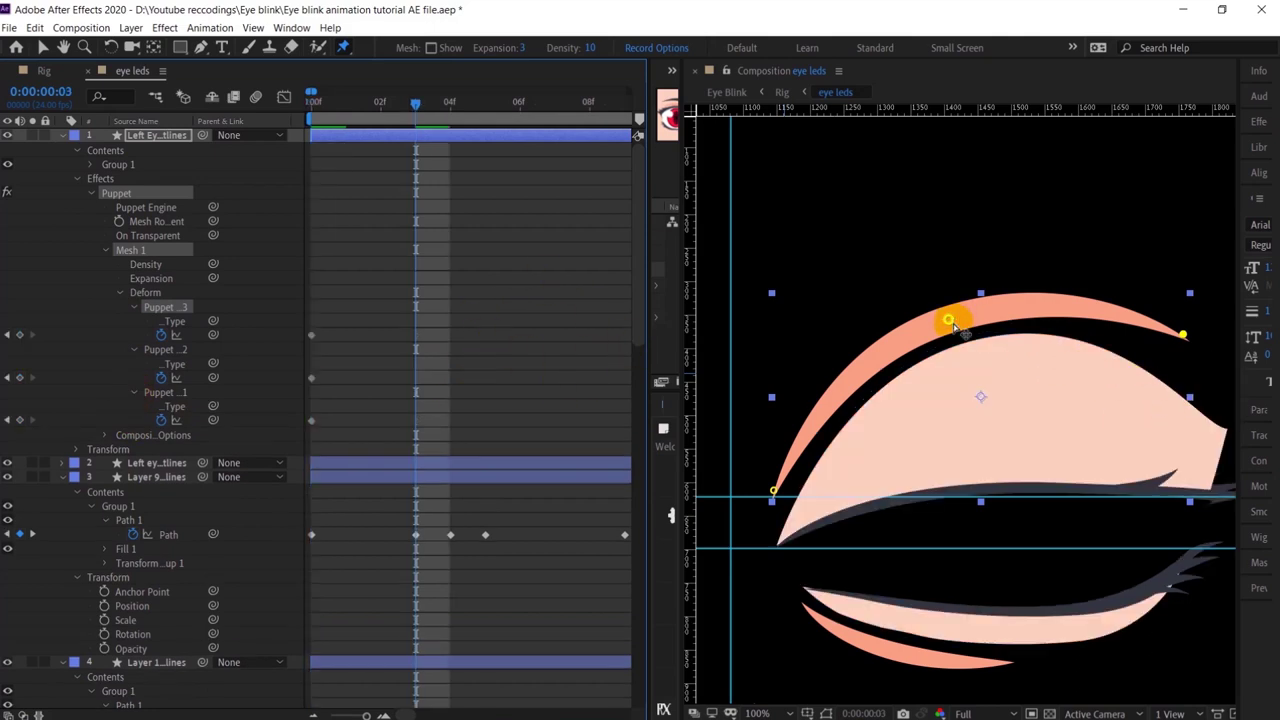
left_click_drag(951, 324, 966, 372)
left_click_drag(1185, 336, 1214, 382)
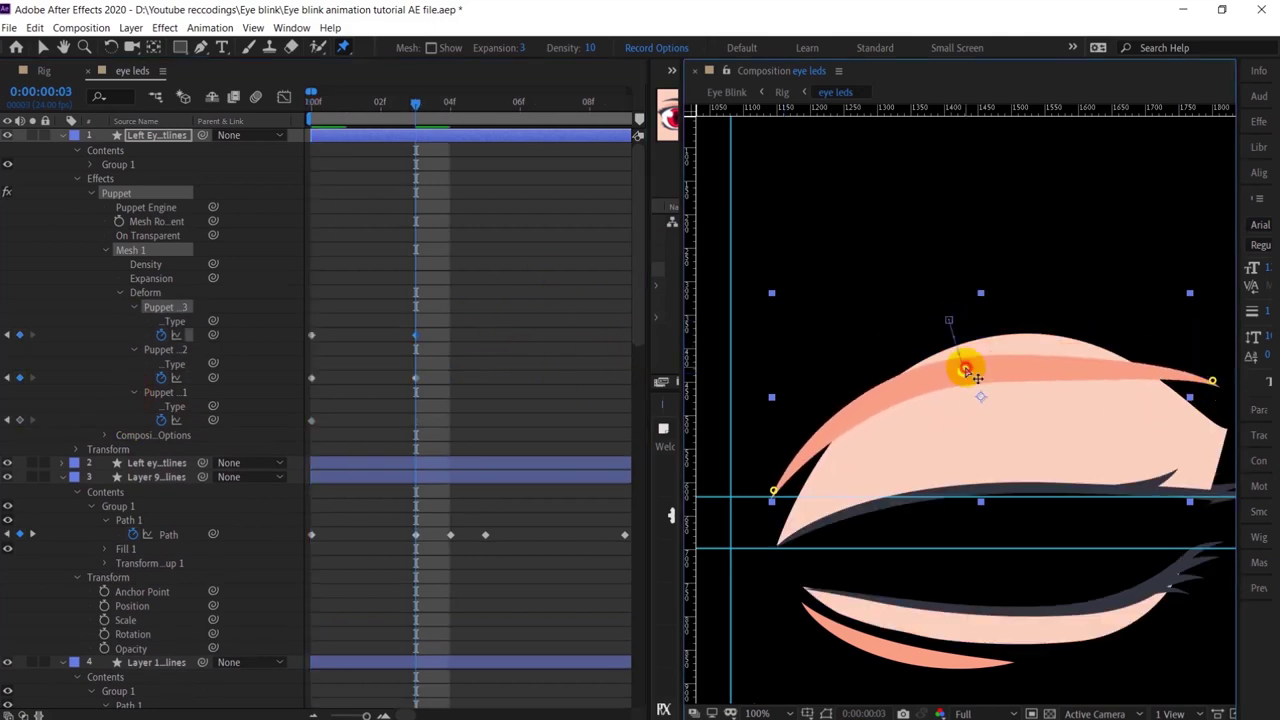
left_click_drag(966, 372, 972, 358)
left_click_drag(777, 492, 776, 503)
Step: At frame 5, lower the upper crease's inner, middle and outer pins to about y 672, 442 and 488
key("Page_Down")
key("Page_Down")
key("space")
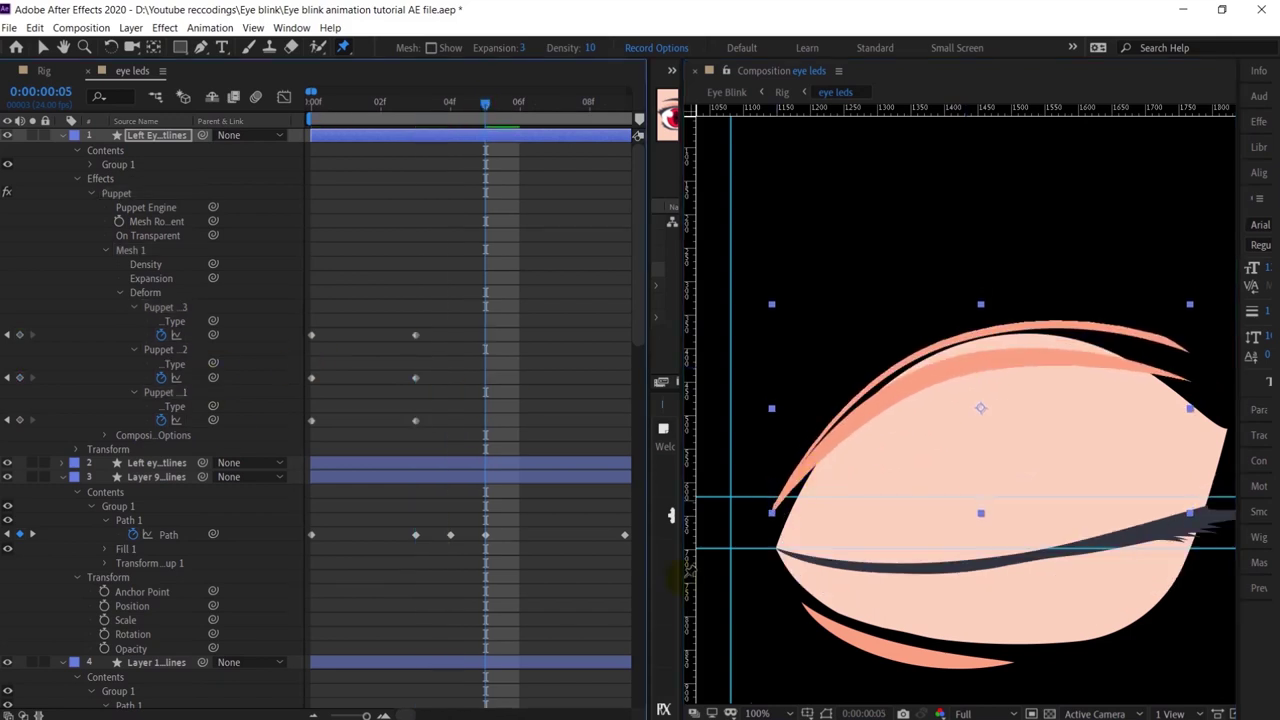
key("space")
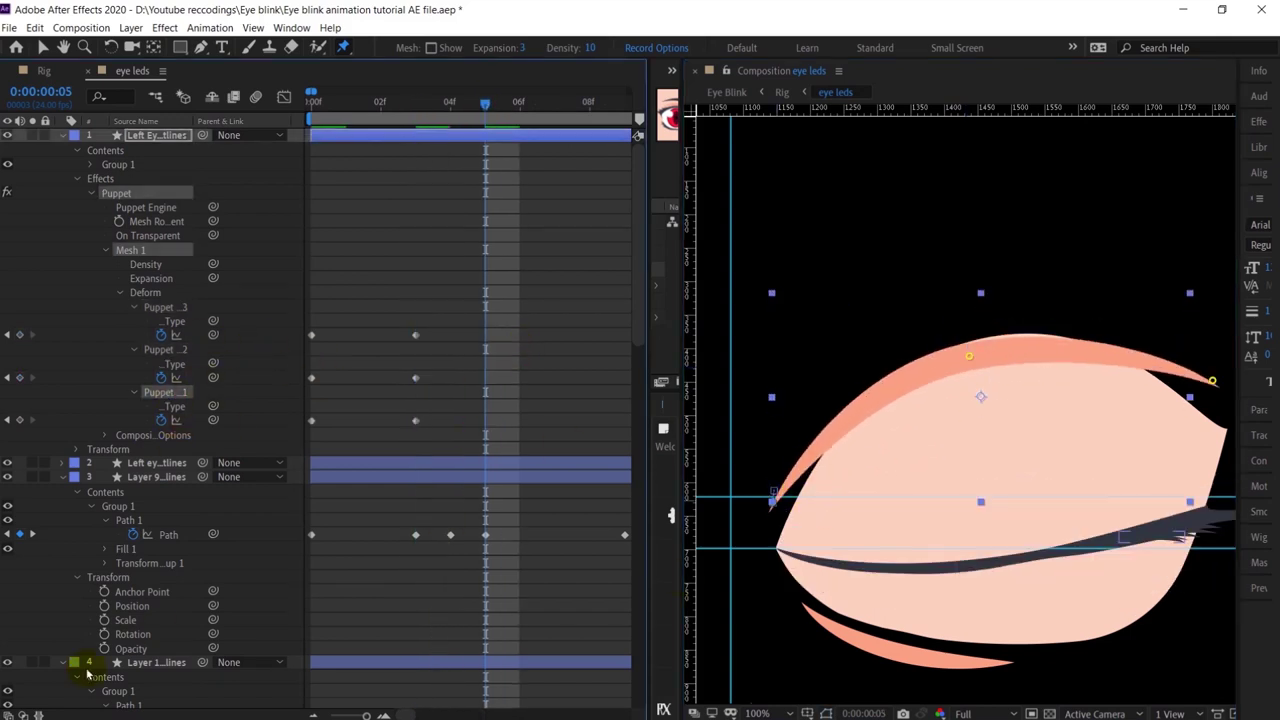
left_click_drag(969, 356, 961, 376)
left_click_drag(1212, 380, 1207, 410)
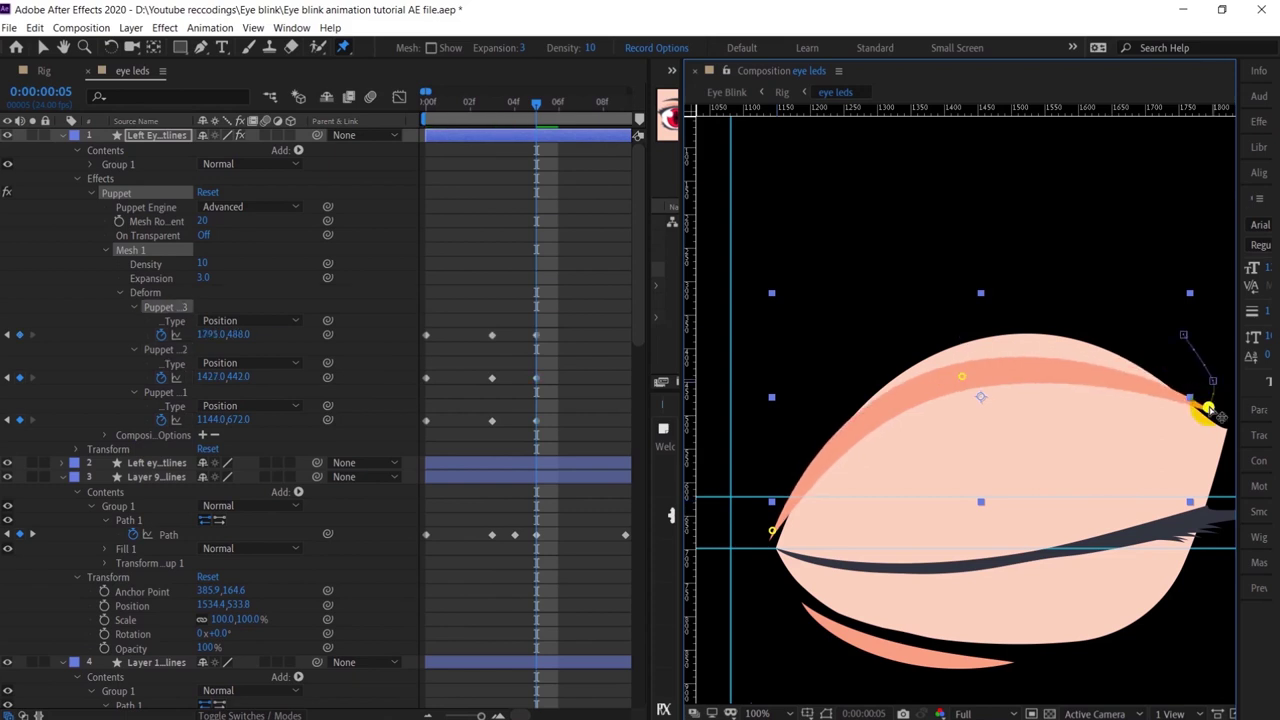
Step: Copy the position keyframes of all three upper crease pins and paste them at frame 9
scroll(1209, 410, "down", 1)
left_click_drag(546, 315, 420, 443)
key("ctrl+c")
key("Page_Down")
key("Page_Down")
key("Page_Down")
key("Page_Down")
key("ctrl+v")
right_click(508, 420)
left_click(743, 606)
left_click(577, 320)
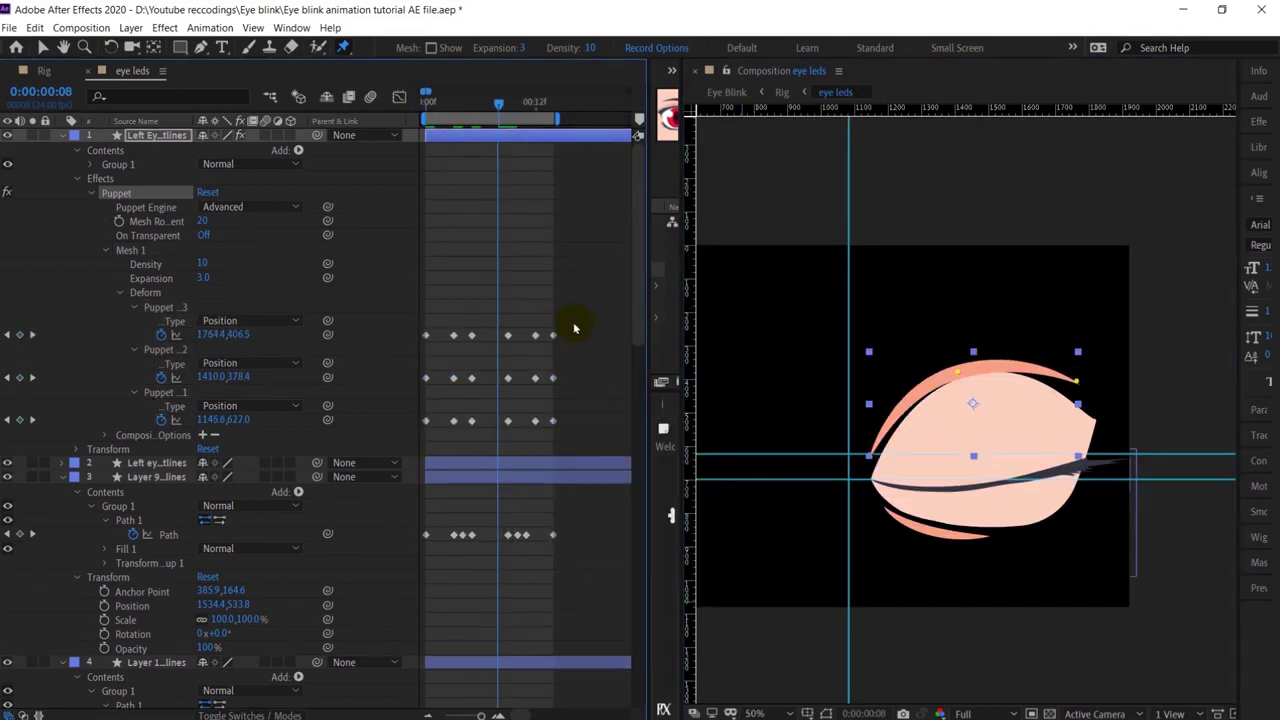
Step: Time-reverse the pasted upper crease pin keyframes that start at frame 9
key("j")
key("k")
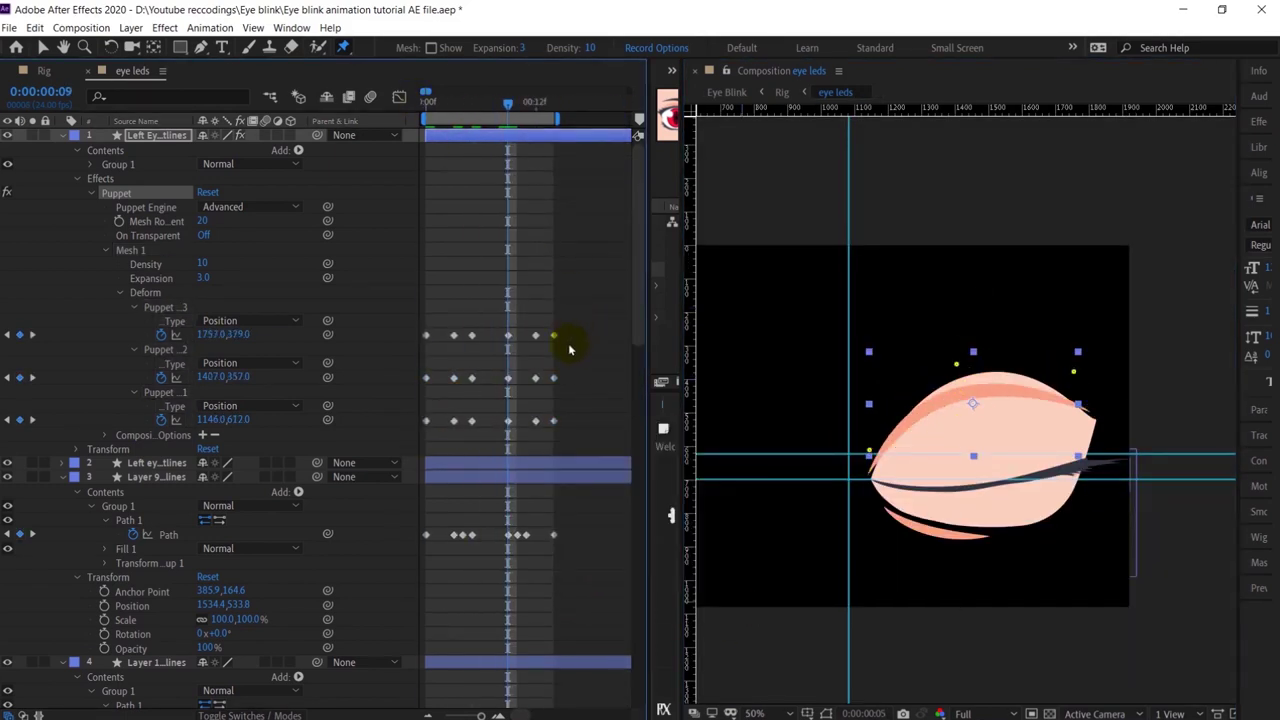
left_click(575, 321)
left_click_drag(574, 314, 508, 425)
right_click(508, 422)
mouse_move(588, 608)
left_click(791, 604)
Step: Play back the blink from the start to check the upper crease's movement
key("Home")
key("space")
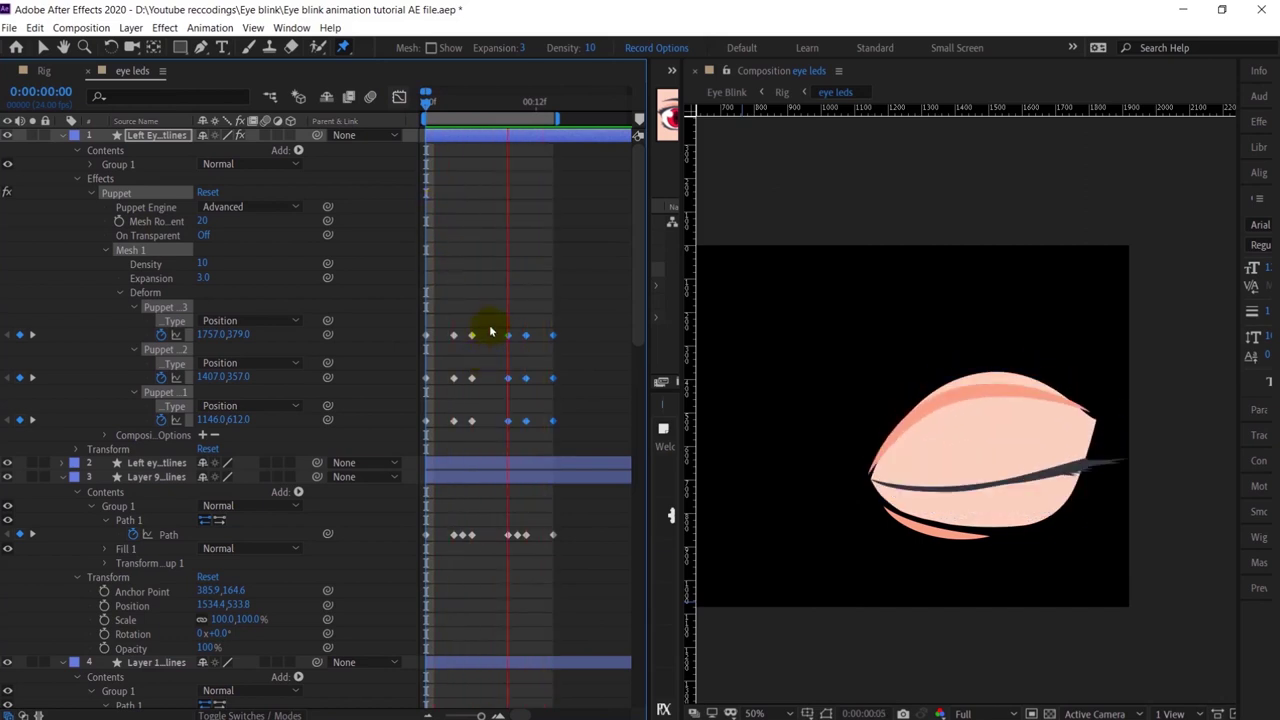
key("space")
Step: Place three puppet pins on the lower eyelid crease at frame 0: one at each end and one in the middle
left_click(425, 97)
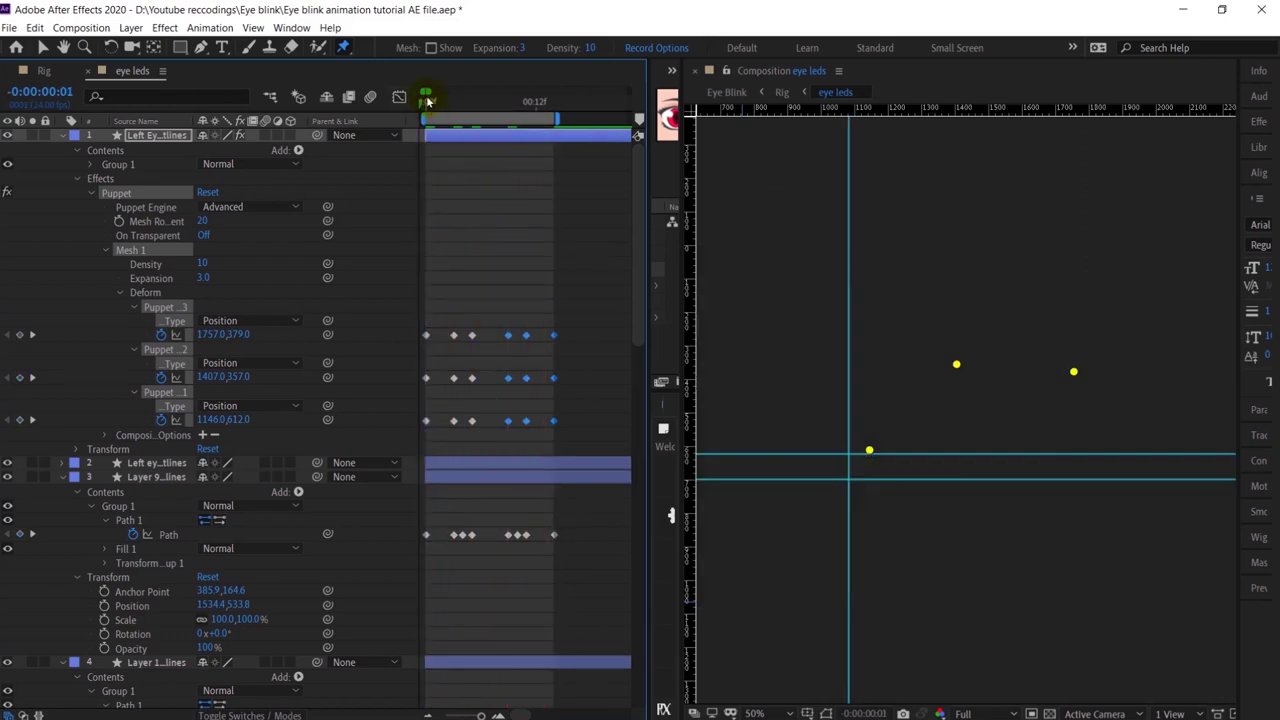
left_click(150, 464)
scroll(1020, 557, "up", 1)
key("space")
left_click_drag(1018, 574, 1055, 473)
key("ctrl+p")
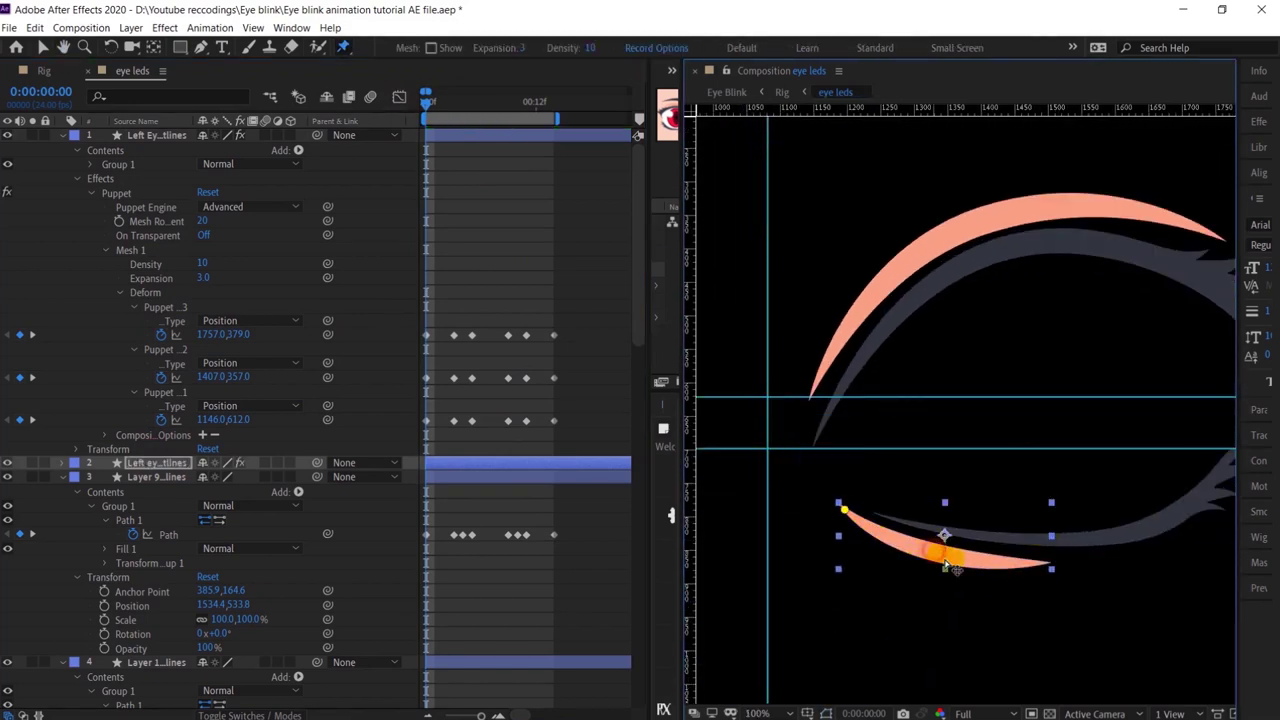
Step: At frame 3, raise the lower crease's inner, middle and outer pins to about y 770, 823 and 841
key("u")
key("k")
left_click_drag(845, 510, 842, 496)
left_click_drag(934, 551, 943, 546)
left_click_drag(1041, 563, 1050, 543)
left_click_drag(942, 545, 939, 532)
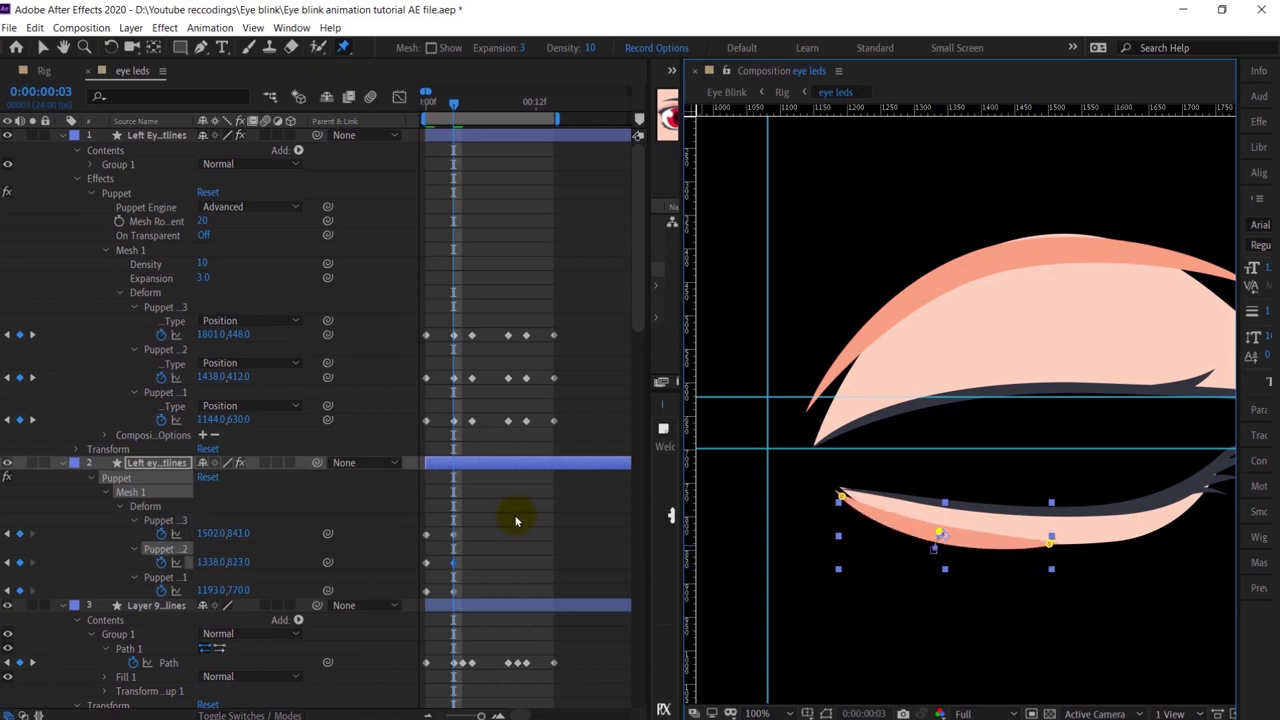
Step: At frame 5, raise the lower crease's three pins further and adjust them into a smooth curve for the closed eye
key("k")
key("k")
left_click_drag(841, 498, 829, 474)
left_click_drag(940, 532, 936, 506)
left_click_drag(1049, 543, 1049, 503)
left_click_drag(829, 474, 825, 469)
left_click_drag(937, 505, 931, 502)
left_click_drag(1049, 503, 1042, 498)
left_click_drag(932, 502, 934, 496)
left_click_drag(1046, 498, 1048, 491)
left_click_drag(934, 496, 933, 493)
Step: Duplicate the lower crease's pin keyframes time-reversed from frame 9 and play back the complete blink
key("k")
left_click_drag(552, 514, 415, 608)
scroll(708, 321, "down", 2)
key("space")
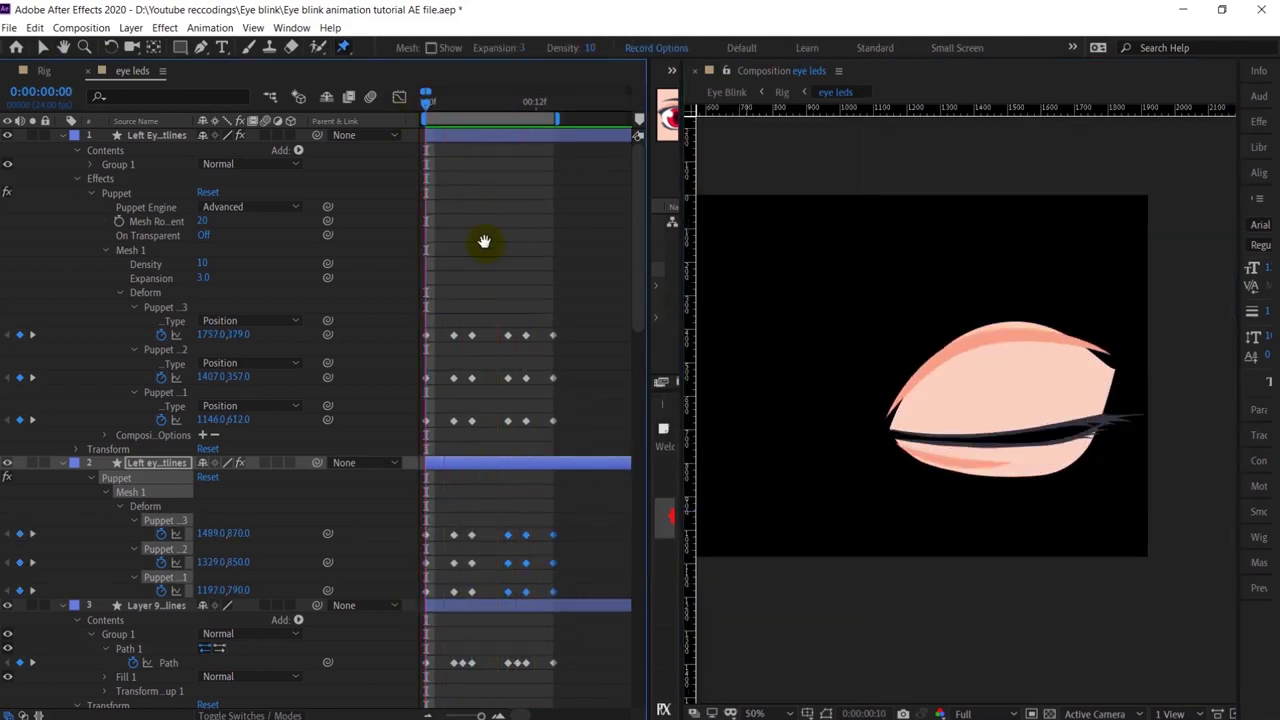
key("space")
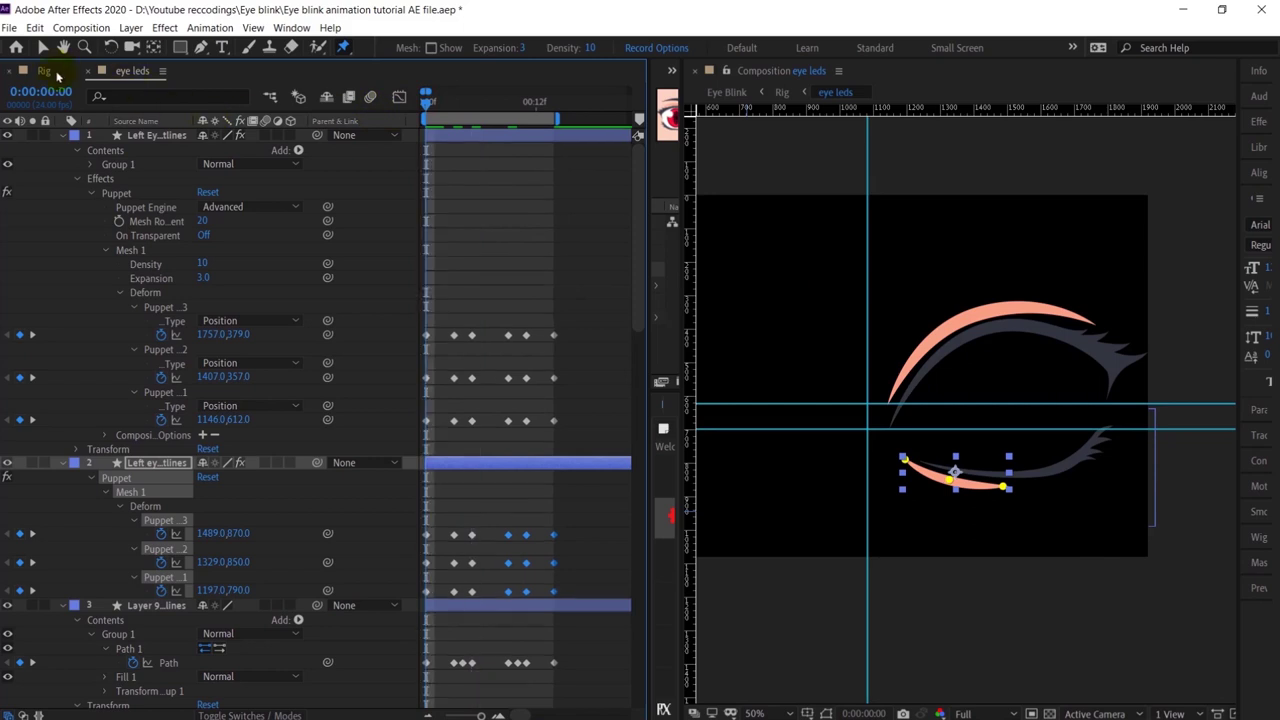
Step: Switch to the Rig composition, play back the one-eye blink on the full face and return to frame 0
left_click(48, 71)
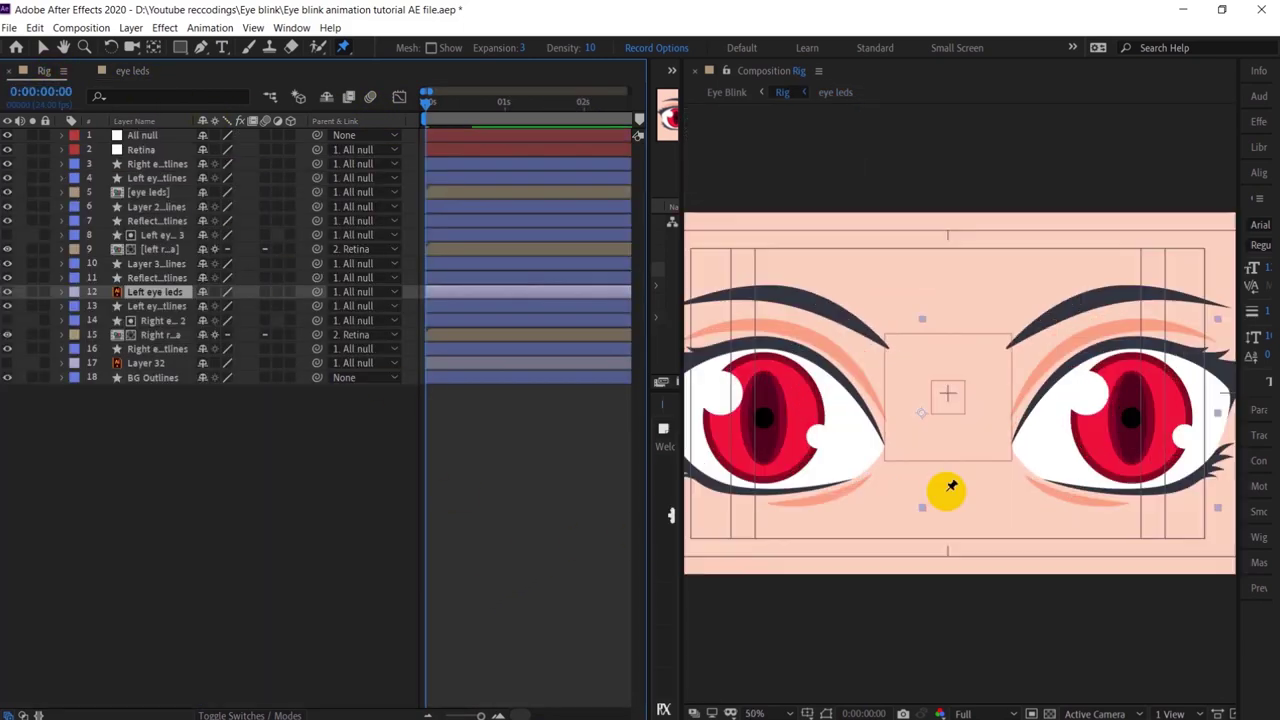
scroll(943, 491, "down", 2)
left_click(238, 481)
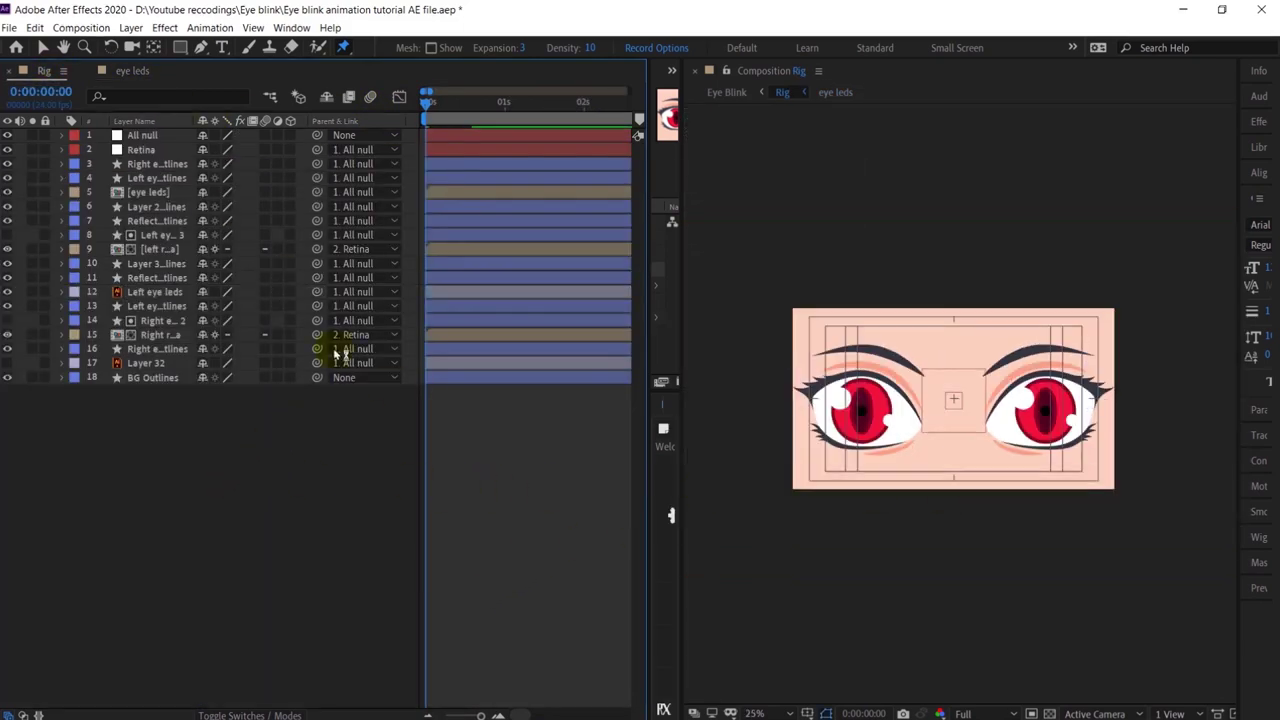
key("minus")
key("minus")
key("minus")
key("minus")
key("minus")
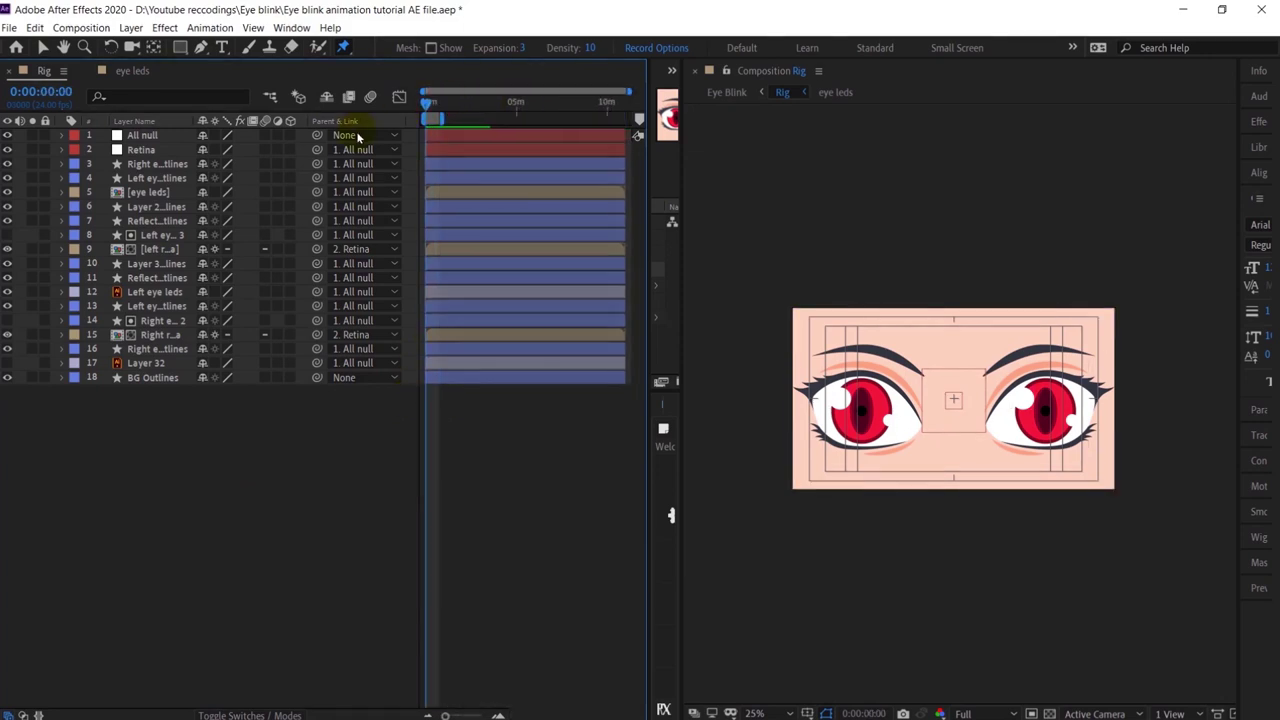
key("space")
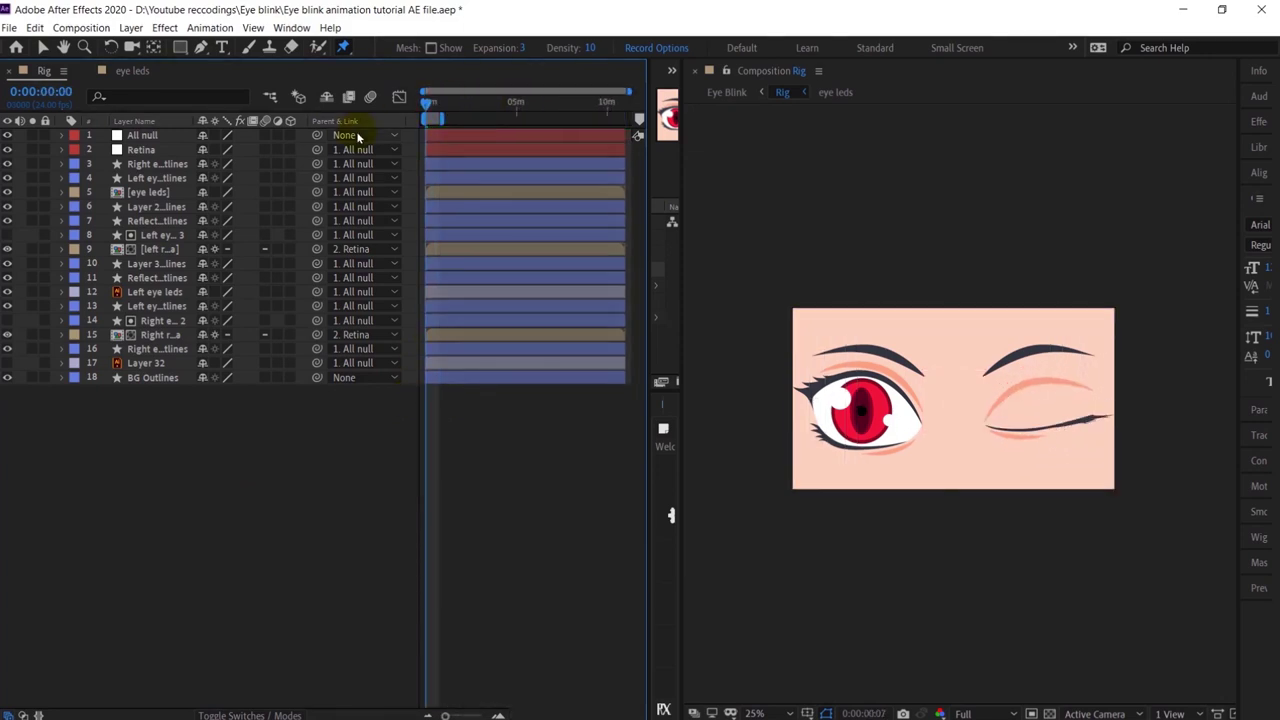
scroll(446, 434, "up", 5)
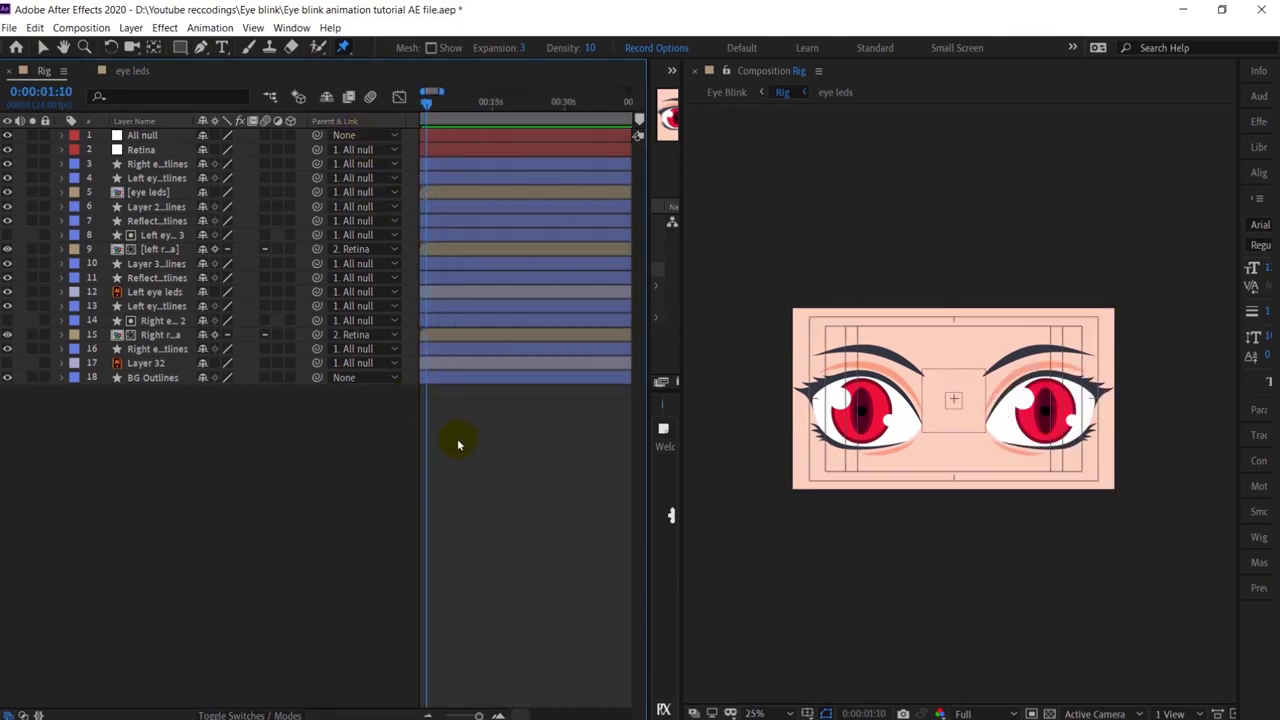
left_click_drag(425, 108, 418, 108)
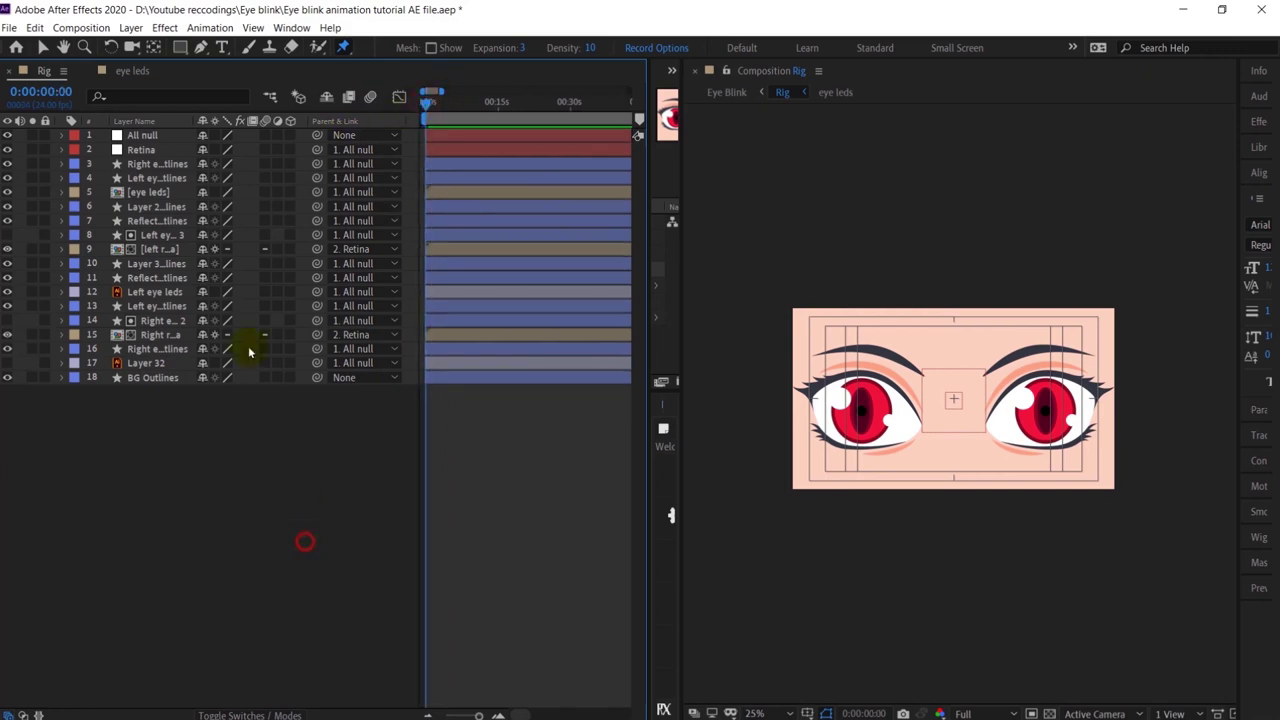
Step: Duplicate the eye leds layer, flip the copy horizontally and check its alignment over the opposite eye
left_click(150, 193)
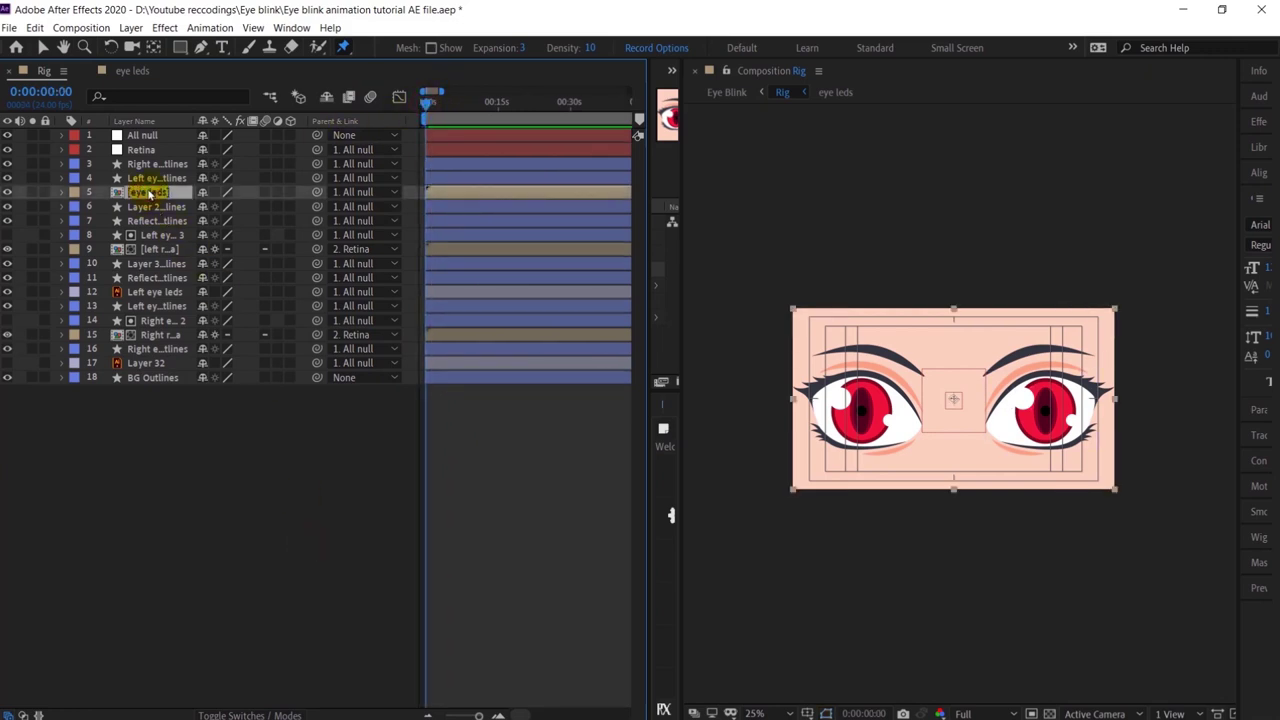
key("ctrl+d")
key("v")
right_click(1030, 397)
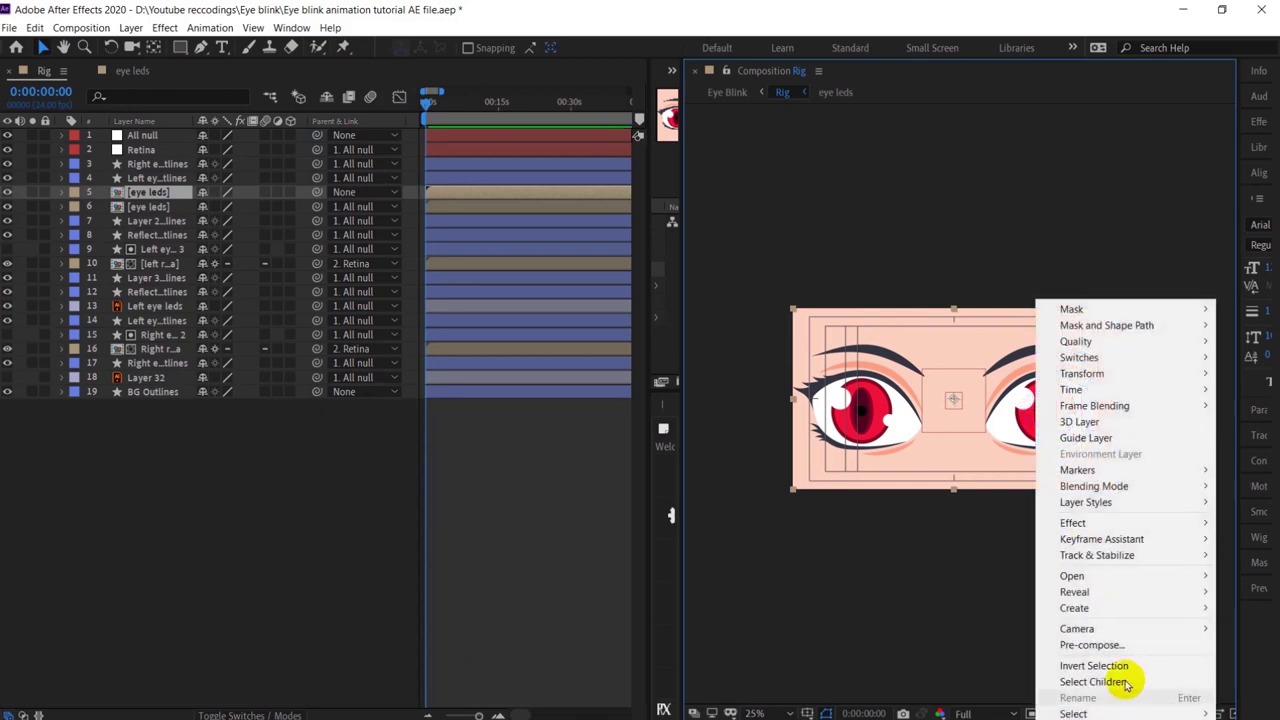
mouse_move(1085, 373)
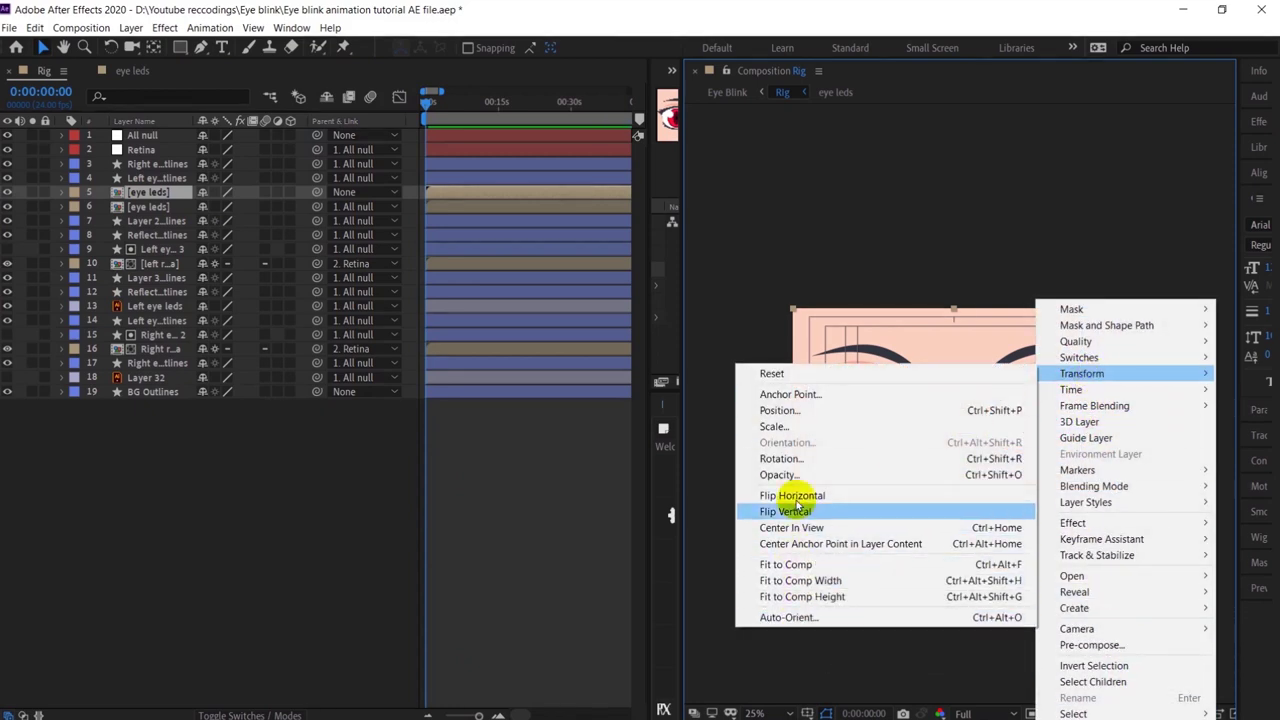
left_click(797, 495)
left_click_drag(1028, 440, 991, 440)
key("ctrl+z")
scroll(960, 440, "up", 3)
left_click_drag(700, 489, 937, 489)
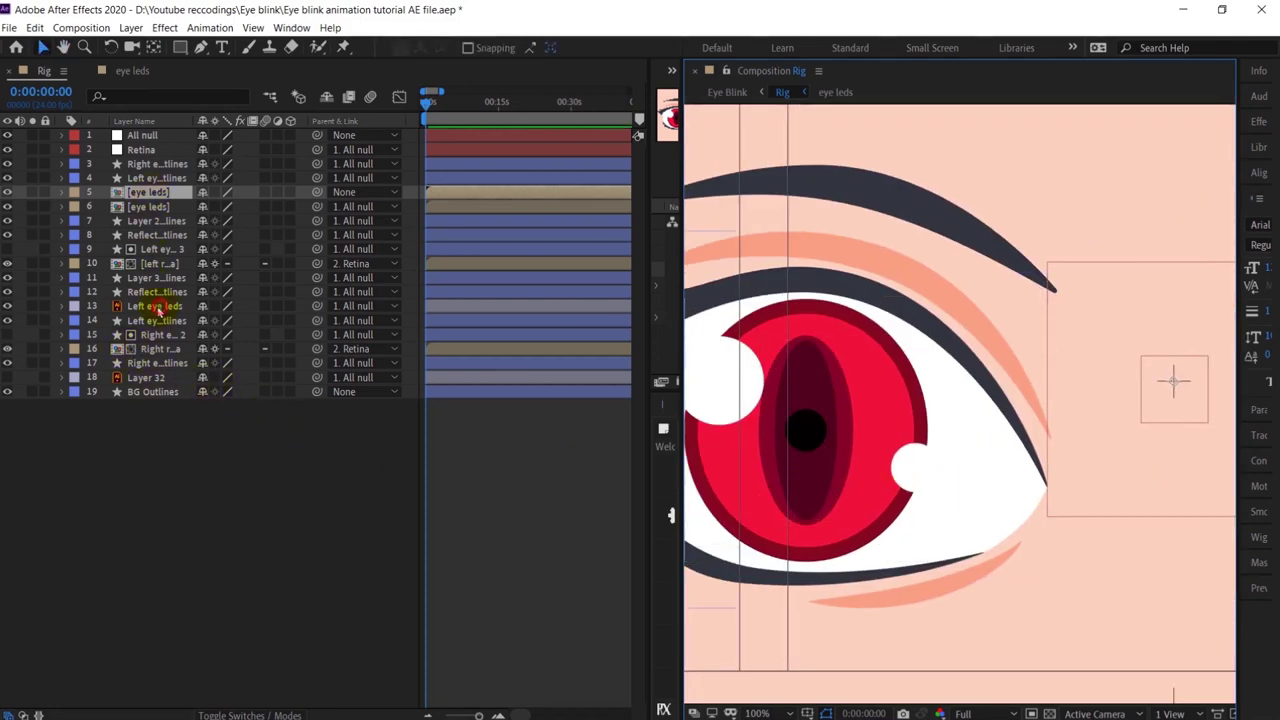
Step: Hide the Left eye leds layer and play back both eyes blinking, returning to frame 0
left_click(158, 306)
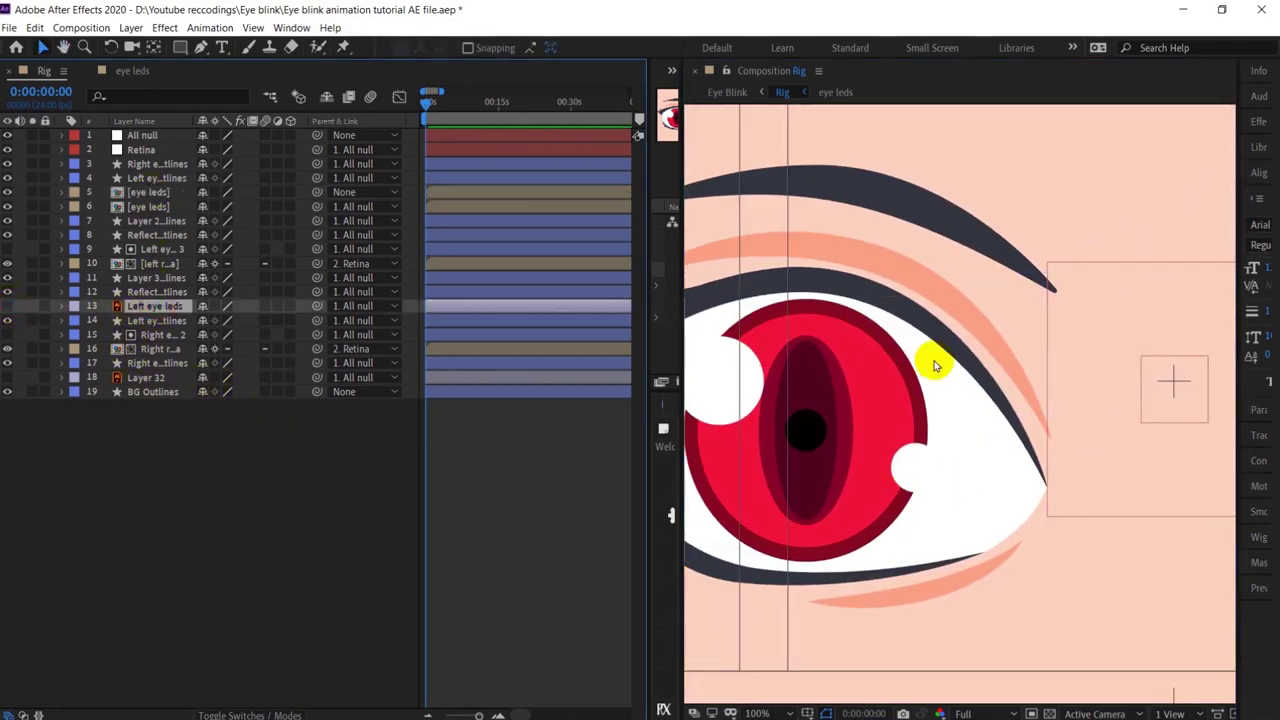
scroll(929, 357, "down", 4)
key("space")
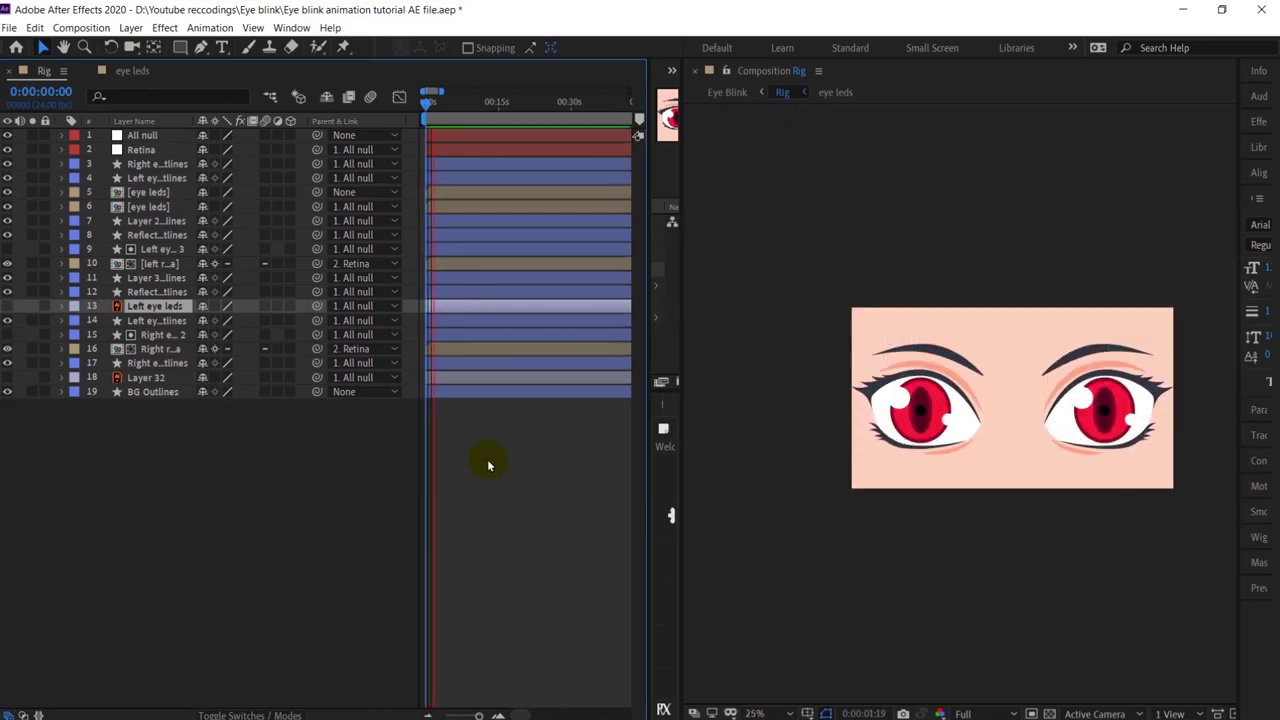
key("equal")
key("equal")
key("equal")
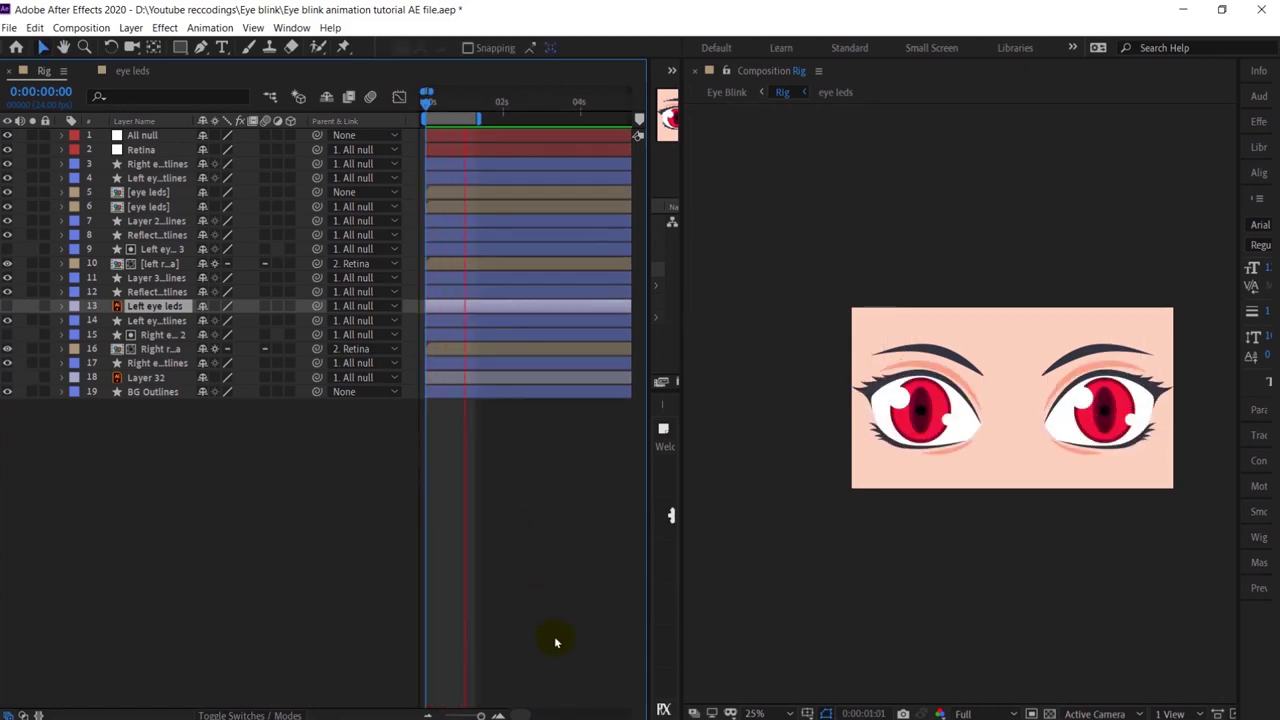
key("space")
left_click(430, 107)
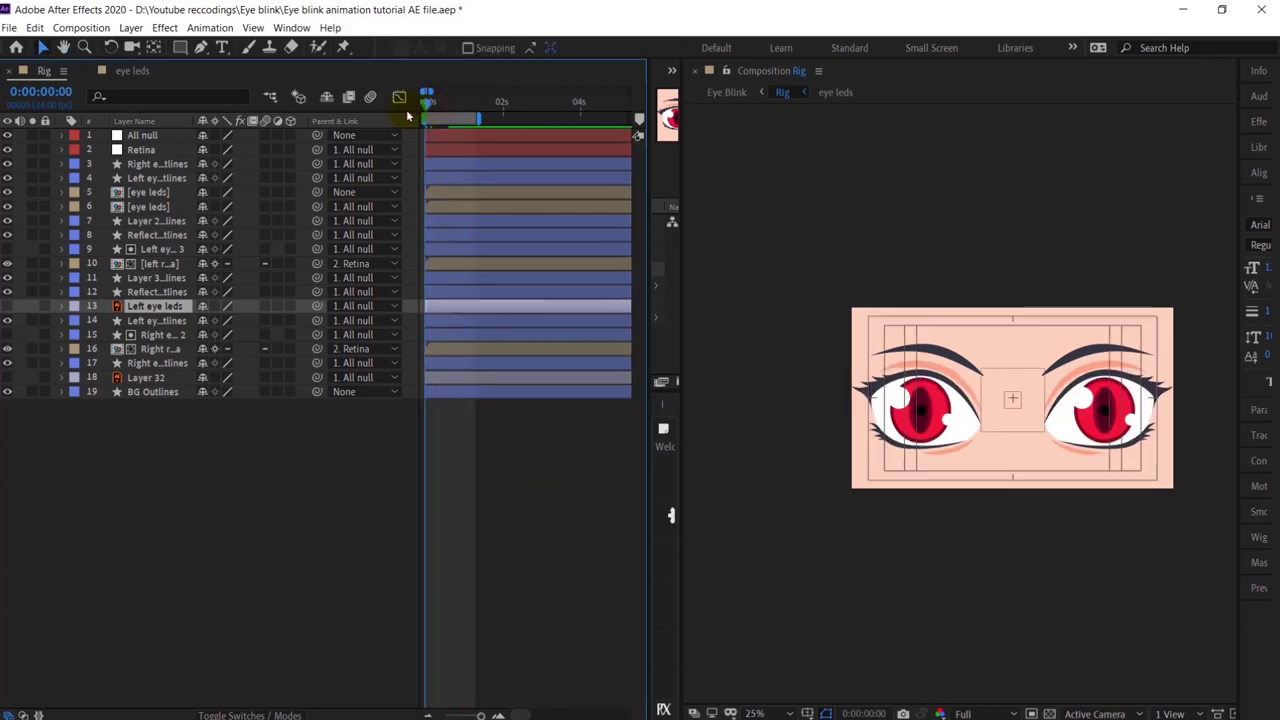
Step: Move the anchor points of the right and left eyebrow layers onto the middle of each brow
left_click(148, 163)
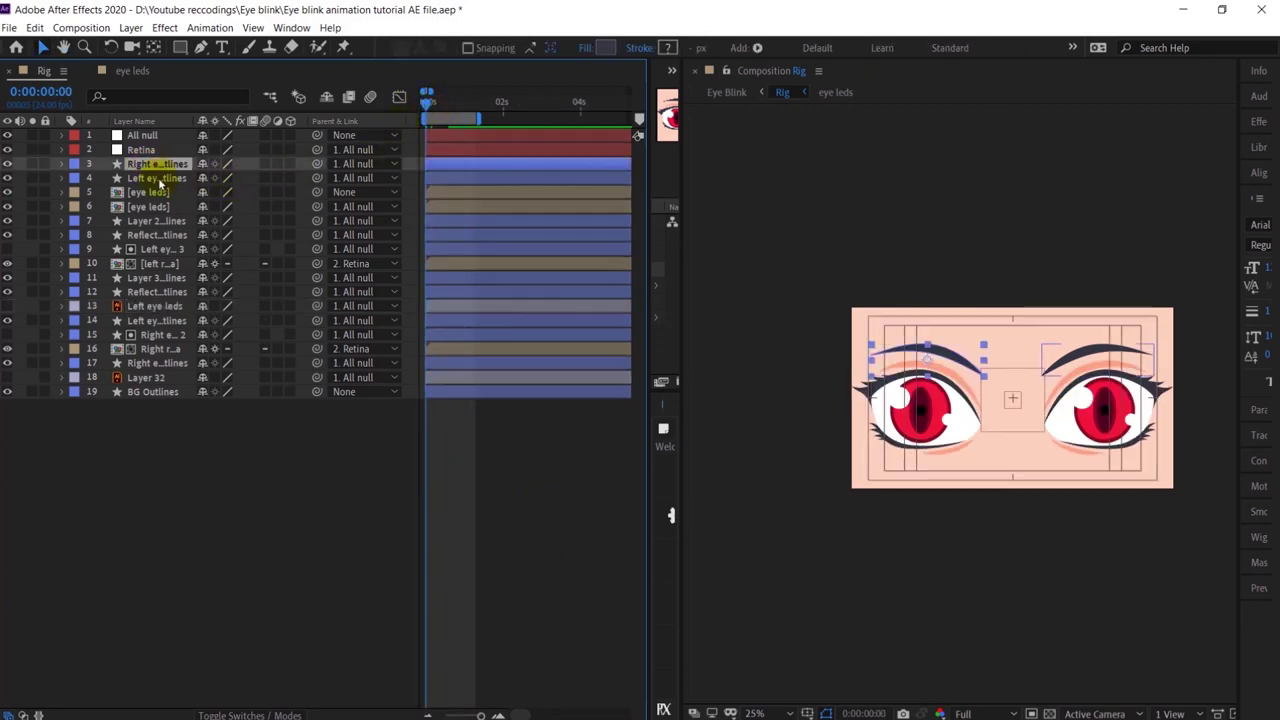
left_click(156, 178, "ctrl")
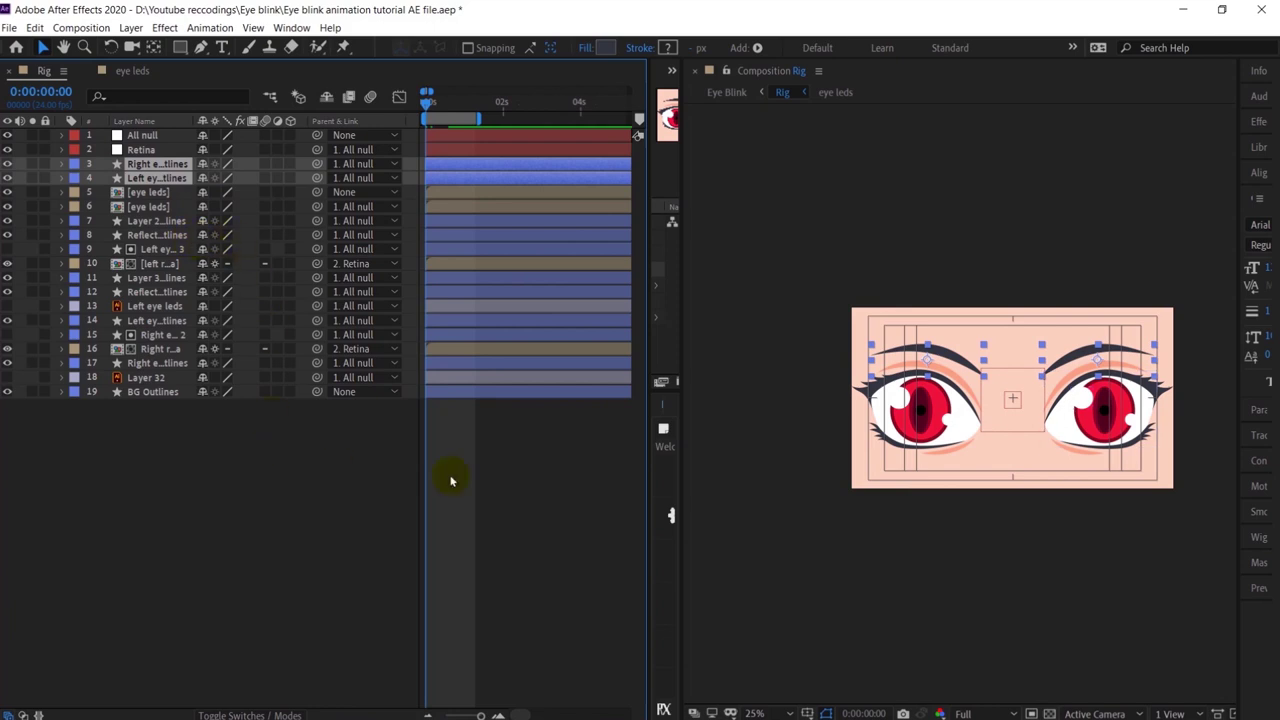
scroll(1014, 435, "up", 2)
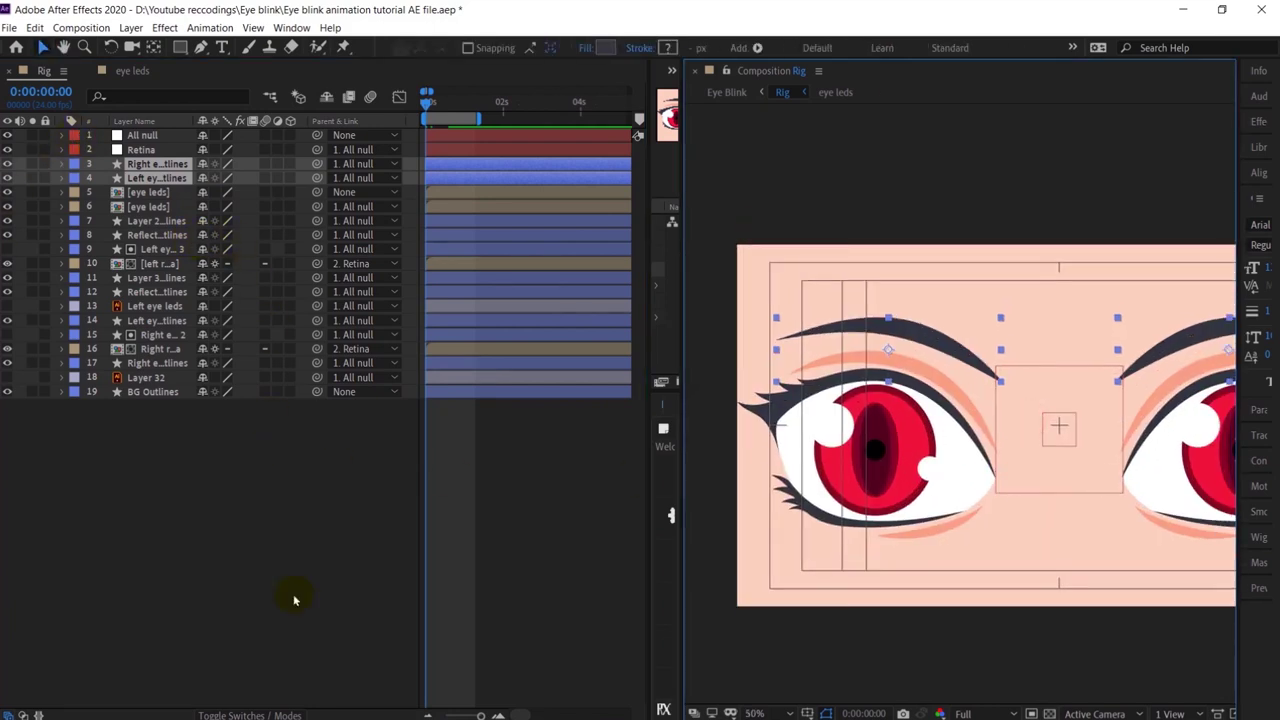
left_click(294, 600)
left_click(171, 165)
left_click(153, 47)
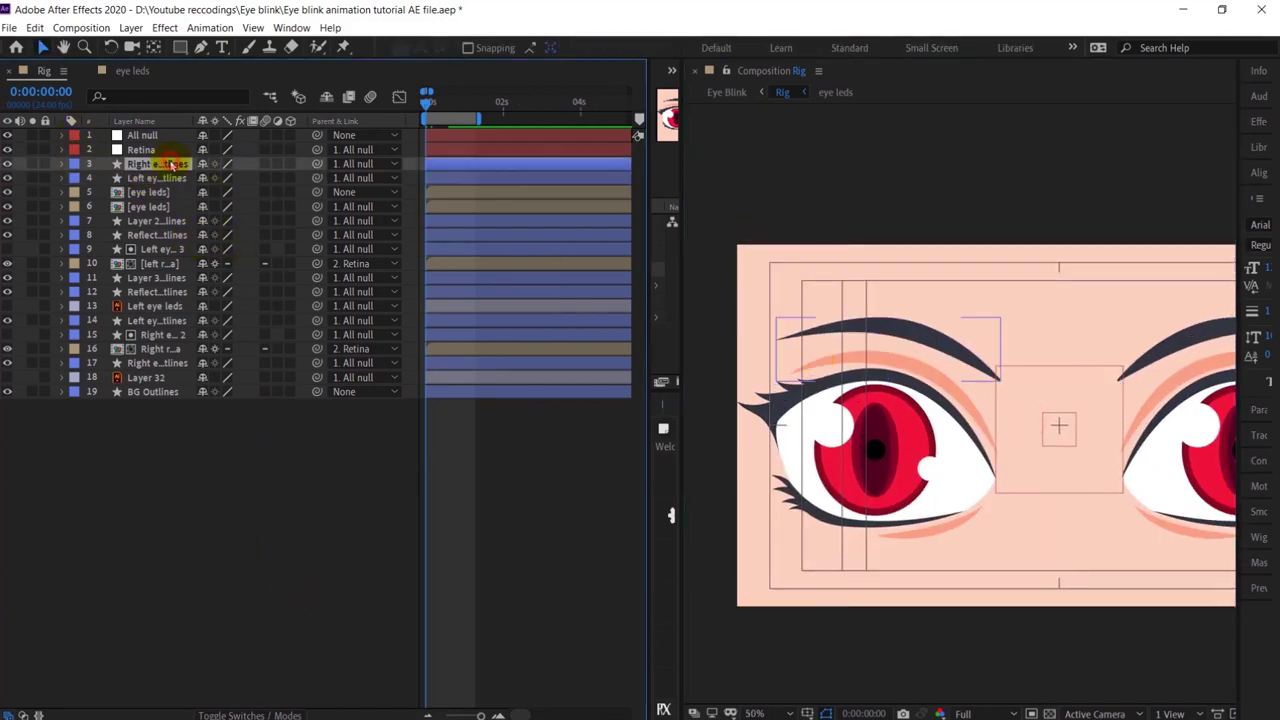
left_click(893, 340)
left_click_drag(903, 330, 794, 337)
left_click(160, 178)
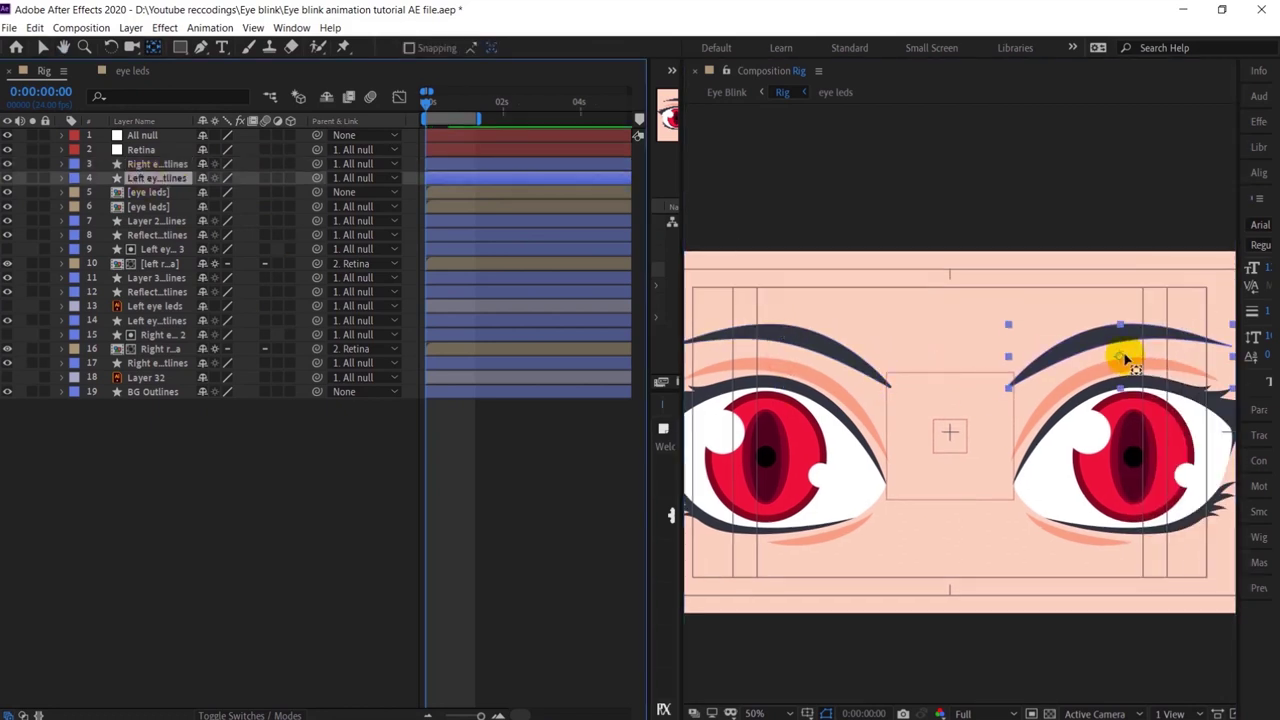
Step: Add position and rotation keyframes at frame 0 to both eyebrow layers
left_click(156, 163)
left_click(156, 177, "ctrl")
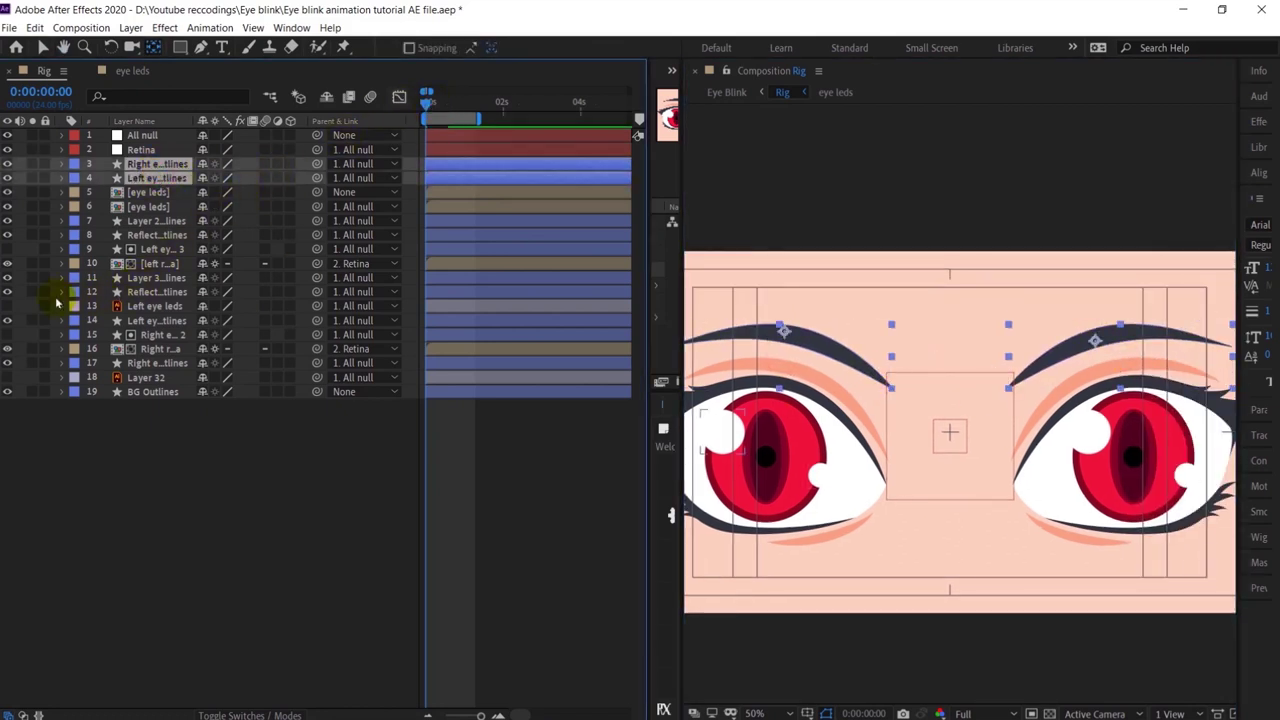
key("alt+shift+p")
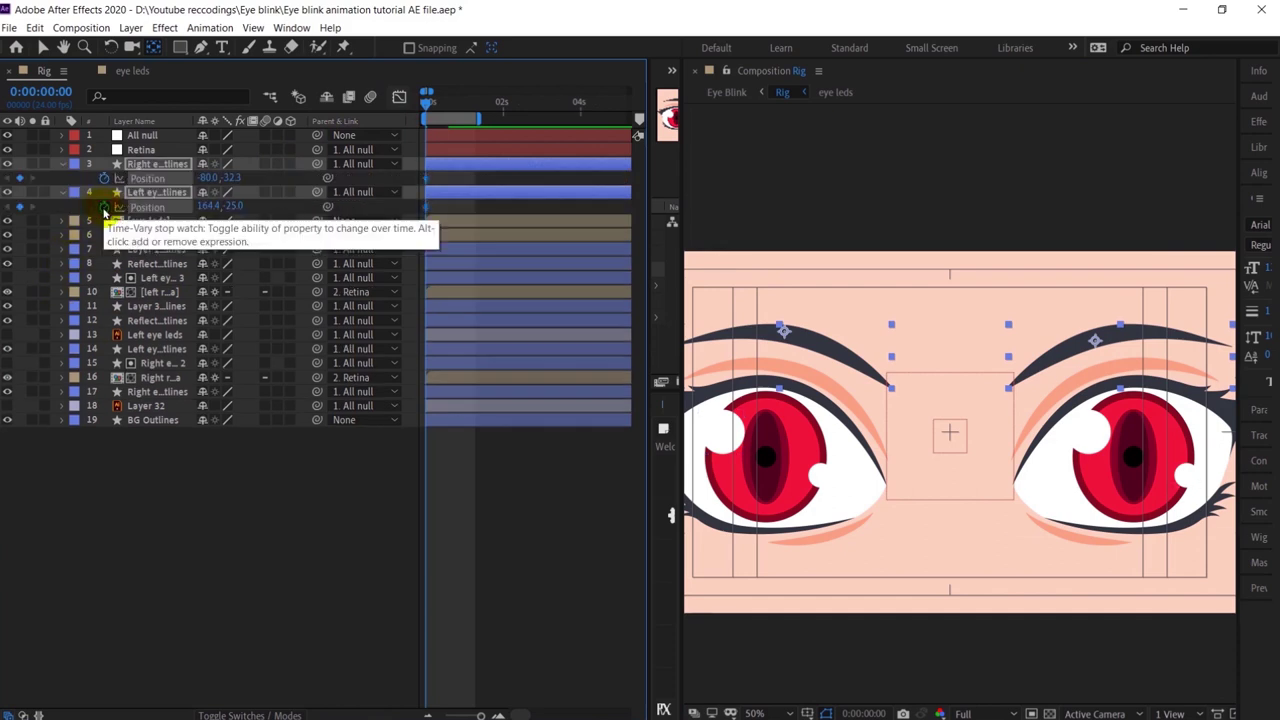
key("r")
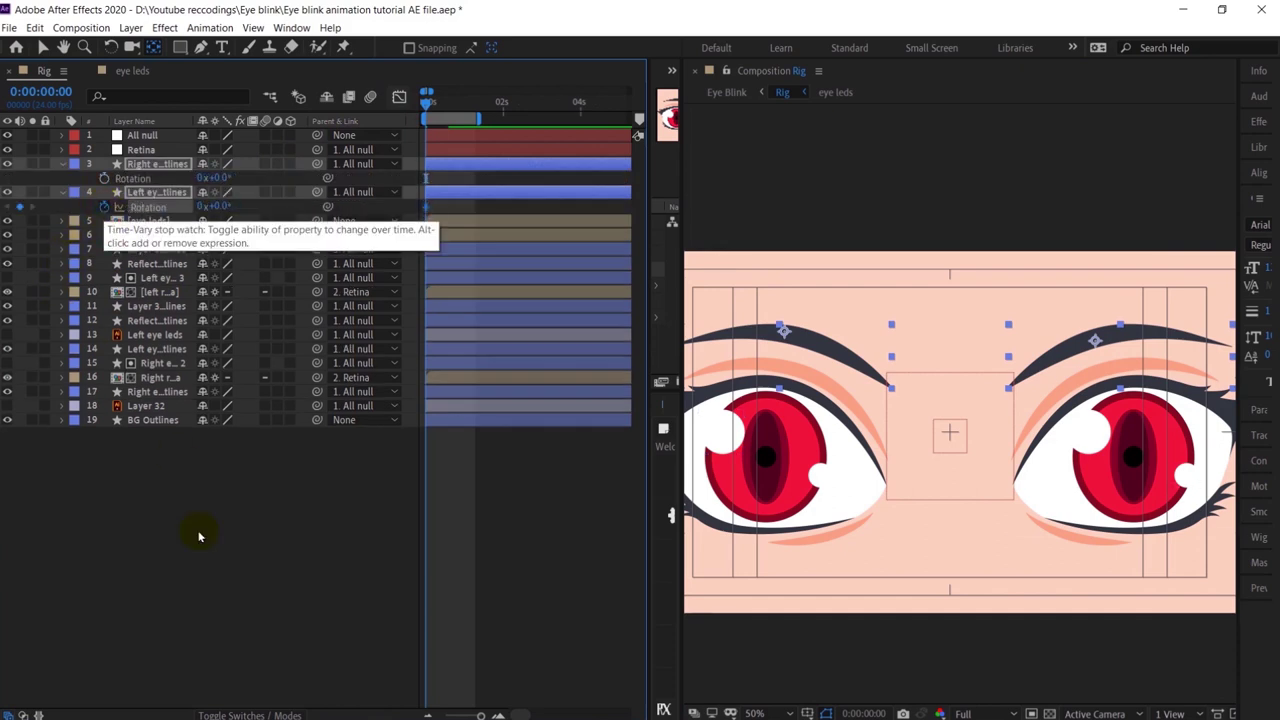
key("alt+shift+r")
key("shift+p")
Step: At frame 5, lower the brows to y -10.8 (right) and -3.4 (left), rotating the right 5° and the left -5°
left_click(133, 72)
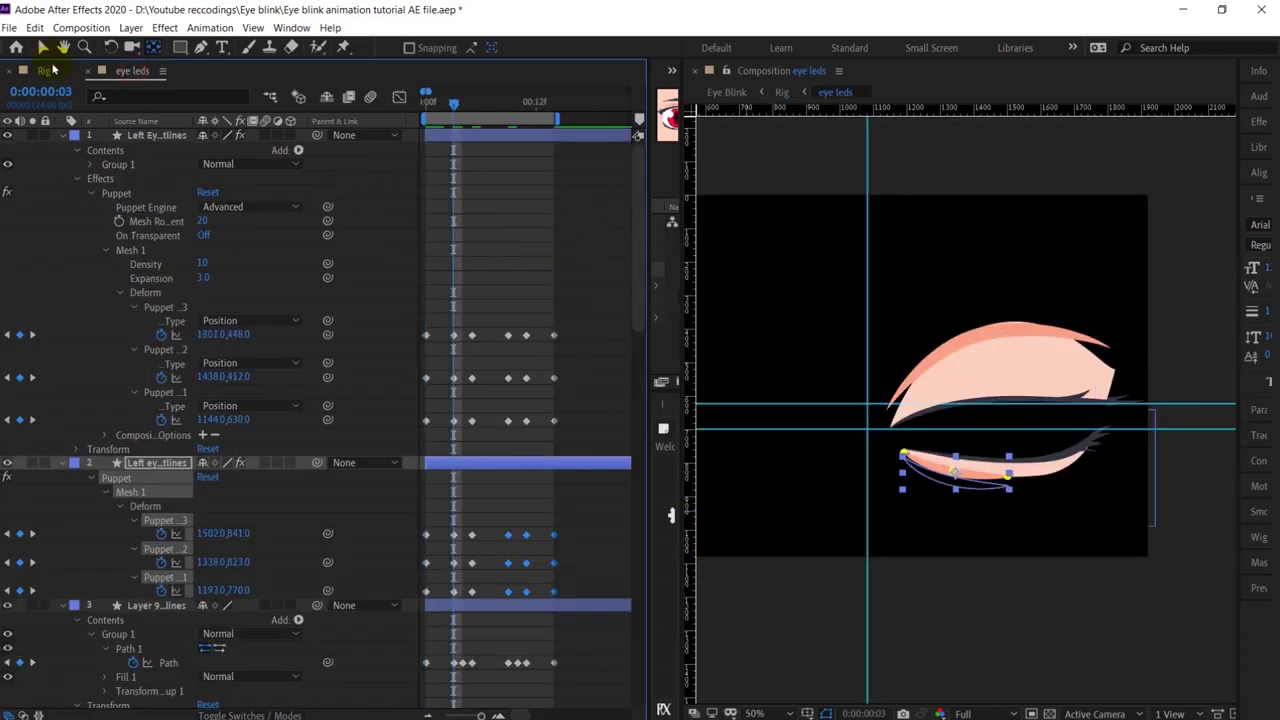
left_click(44, 71)
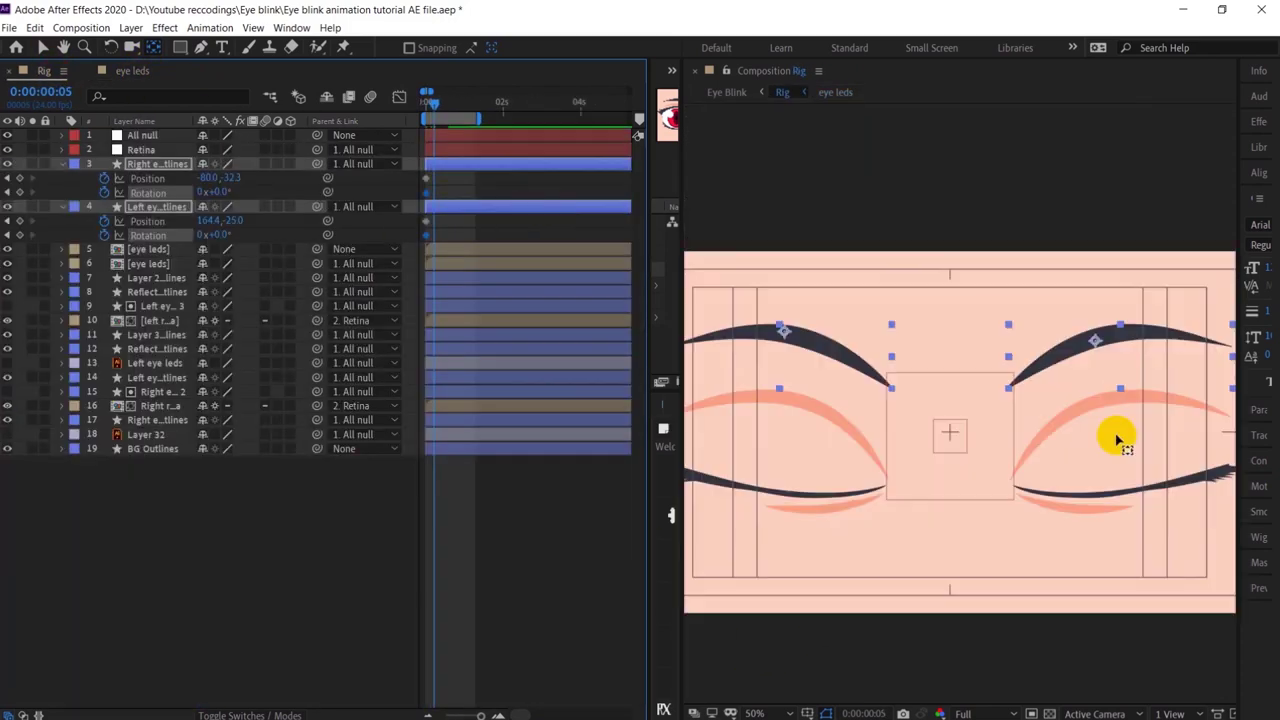
left_click(364, 236)
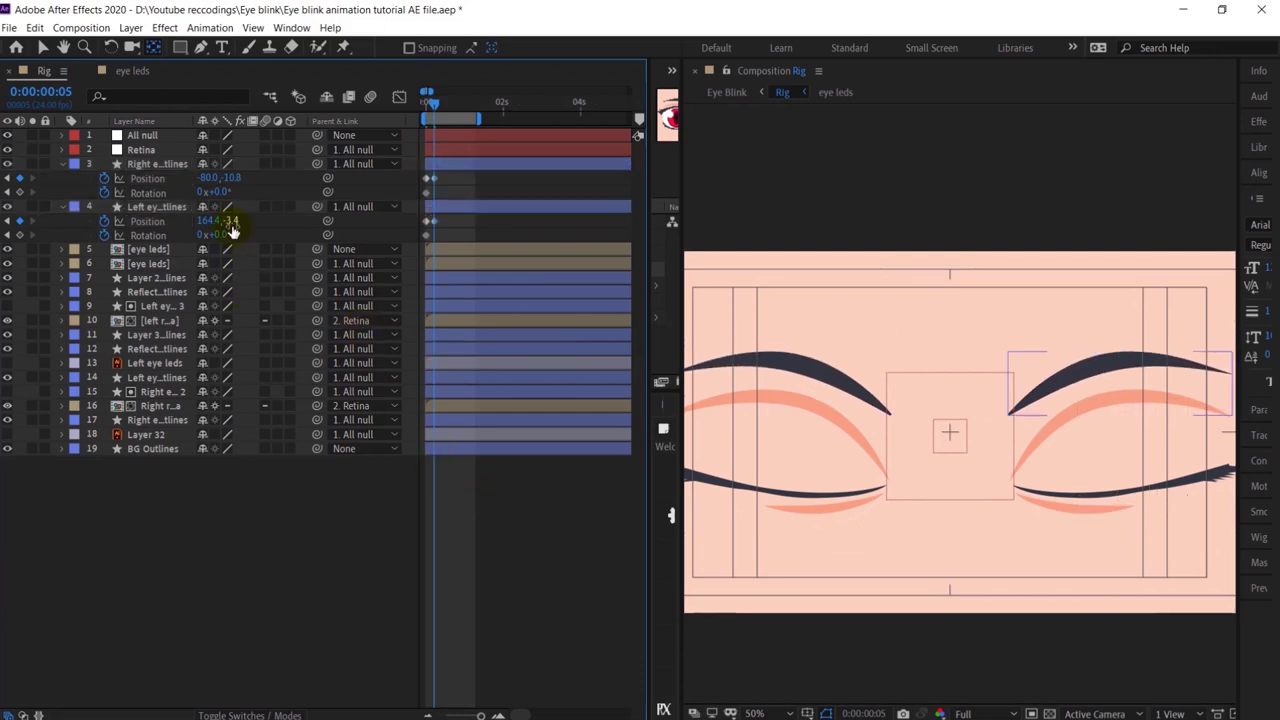
left_click_drag(220, 235, 215, 235)
left_click(220, 236)
type("-5")
left_click(229, 192)
left_click(228, 191)
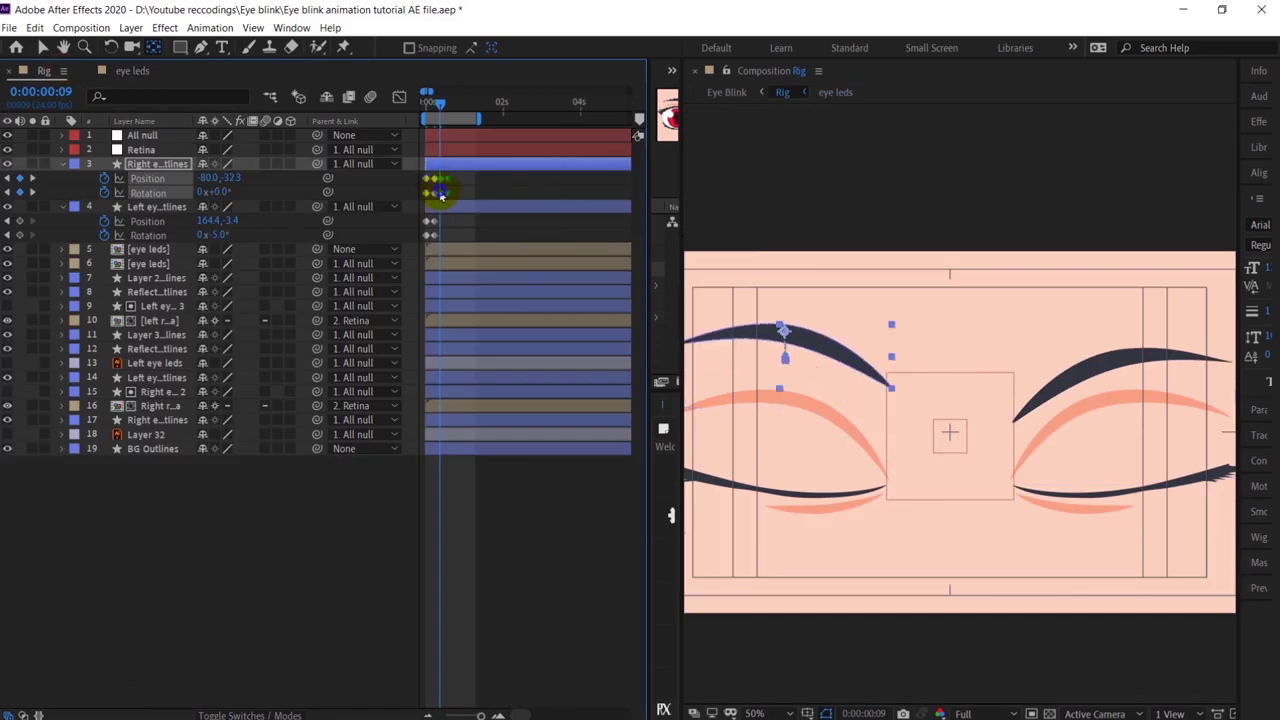
Step: Duplicate both eyebrows' position and rotation keyframes from frame 9 and time-reverse the copies
right_click(441, 193)
mouse_move(534, 371)
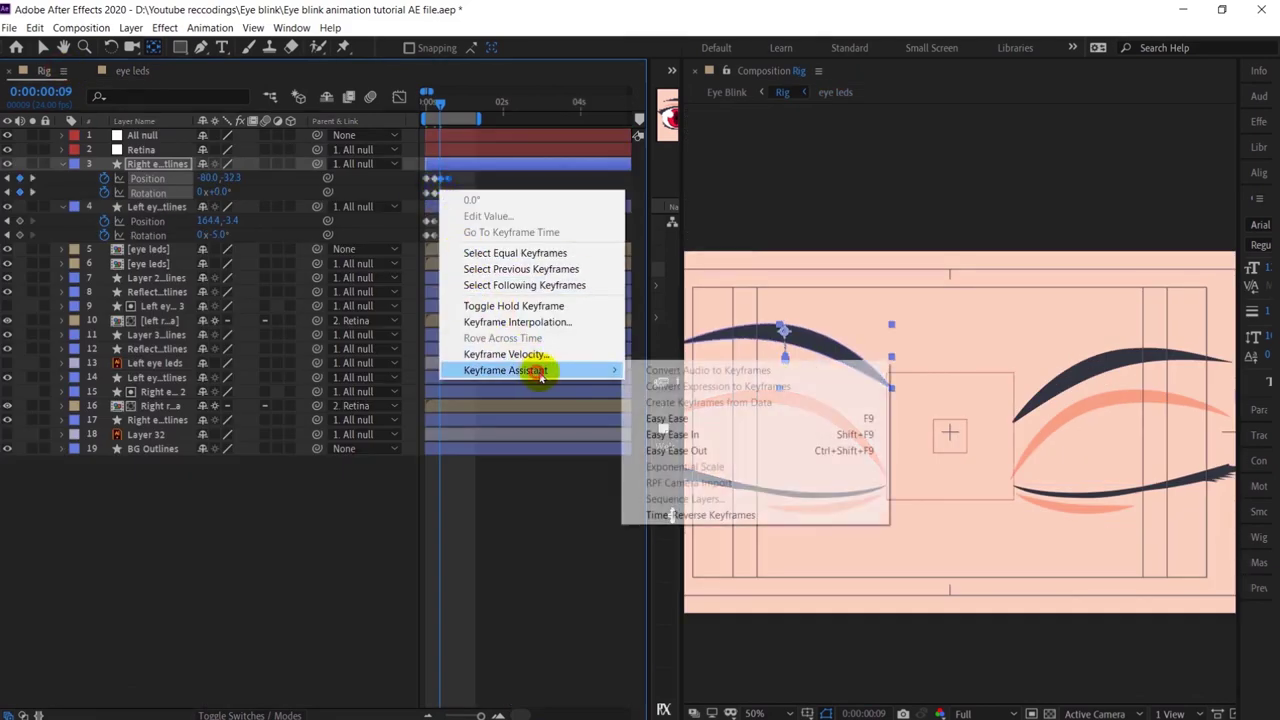
left_click(700, 517)
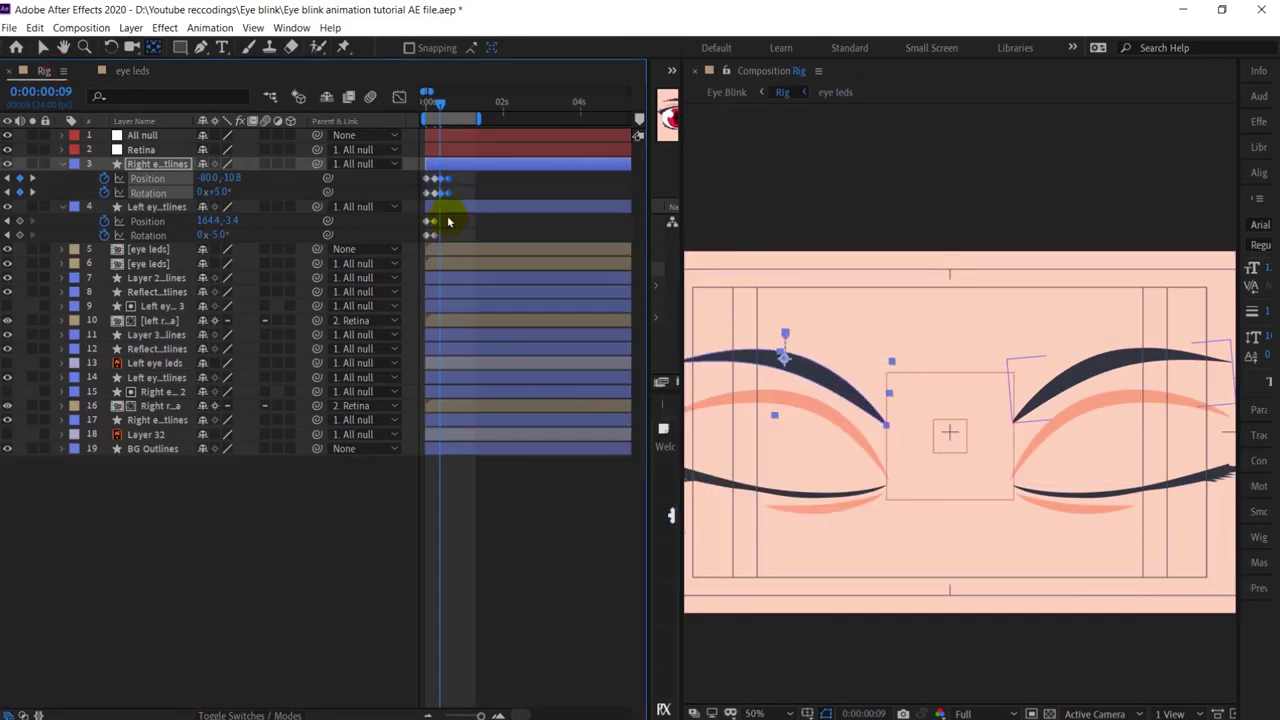
left_click_drag(447, 216, 449, 246)
right_click(443, 238)
mouse_move(551, 413)
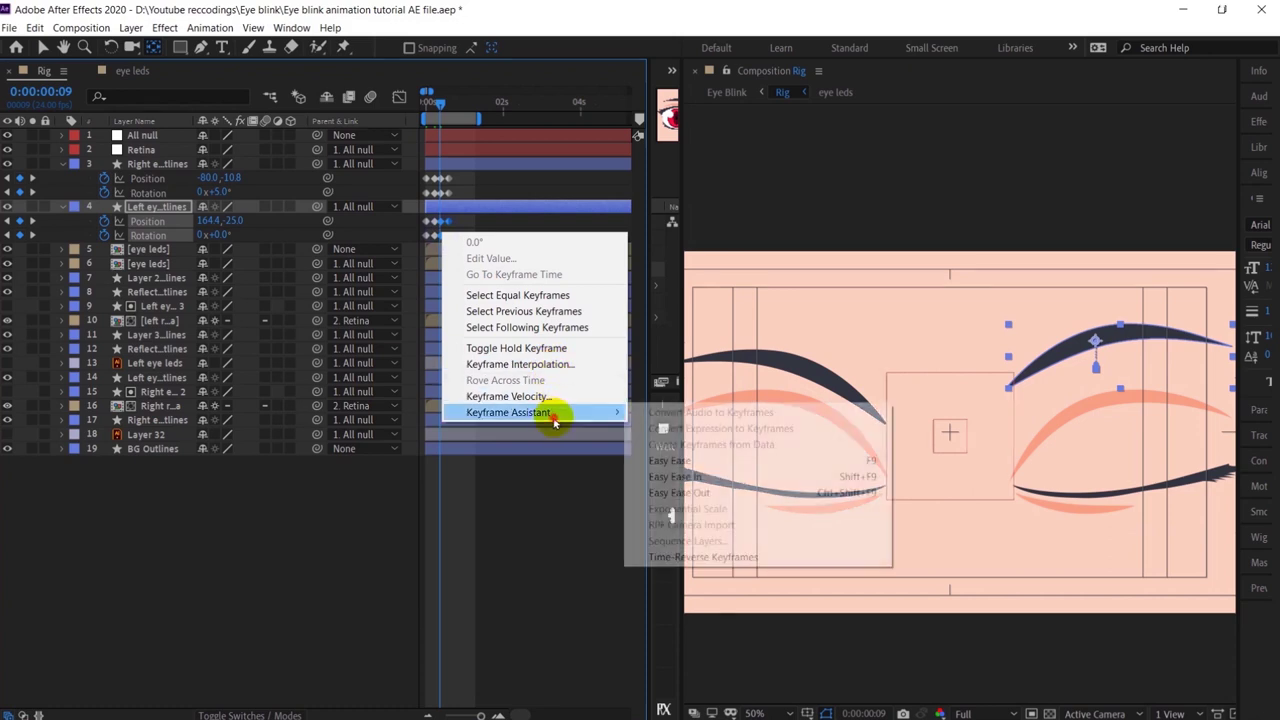
left_click(714, 565)
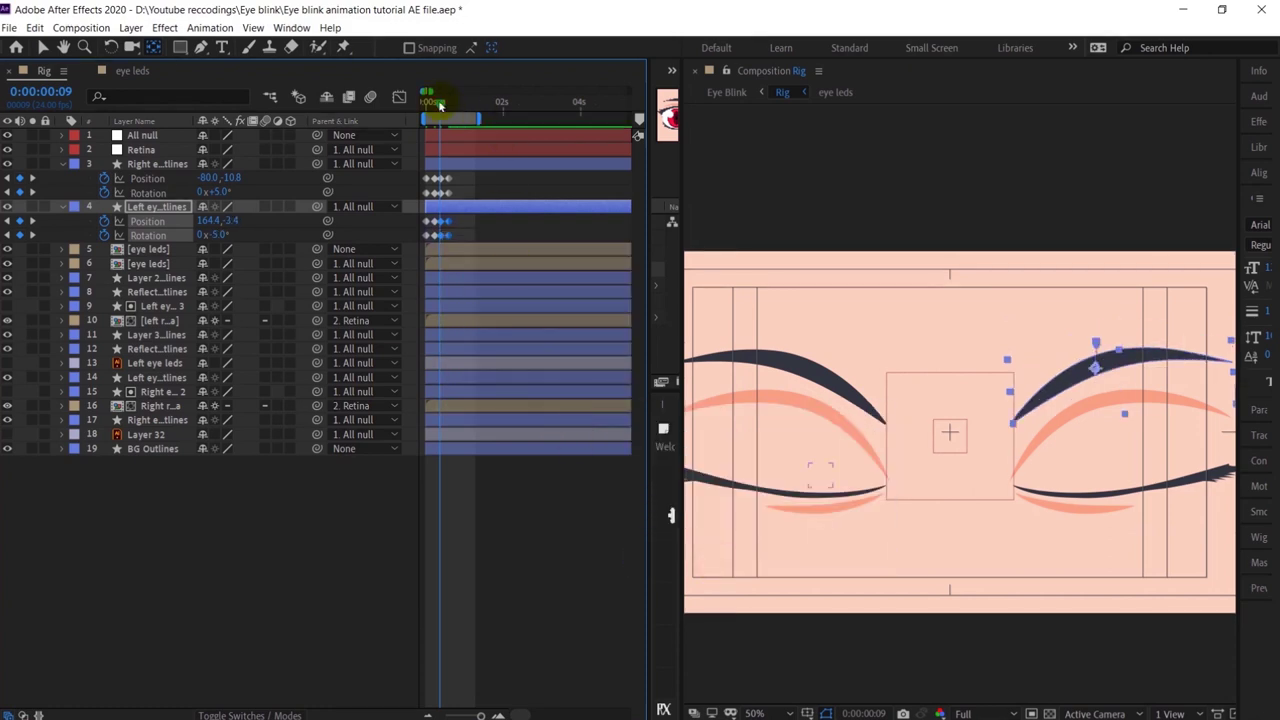
Step: Play back the eyebrow motion, apply Easy Ease to all eyebrow keyframes and return to frame 0
key("space")
key("space")
left_click_drag(475, 175, 410, 246)
key("Home")
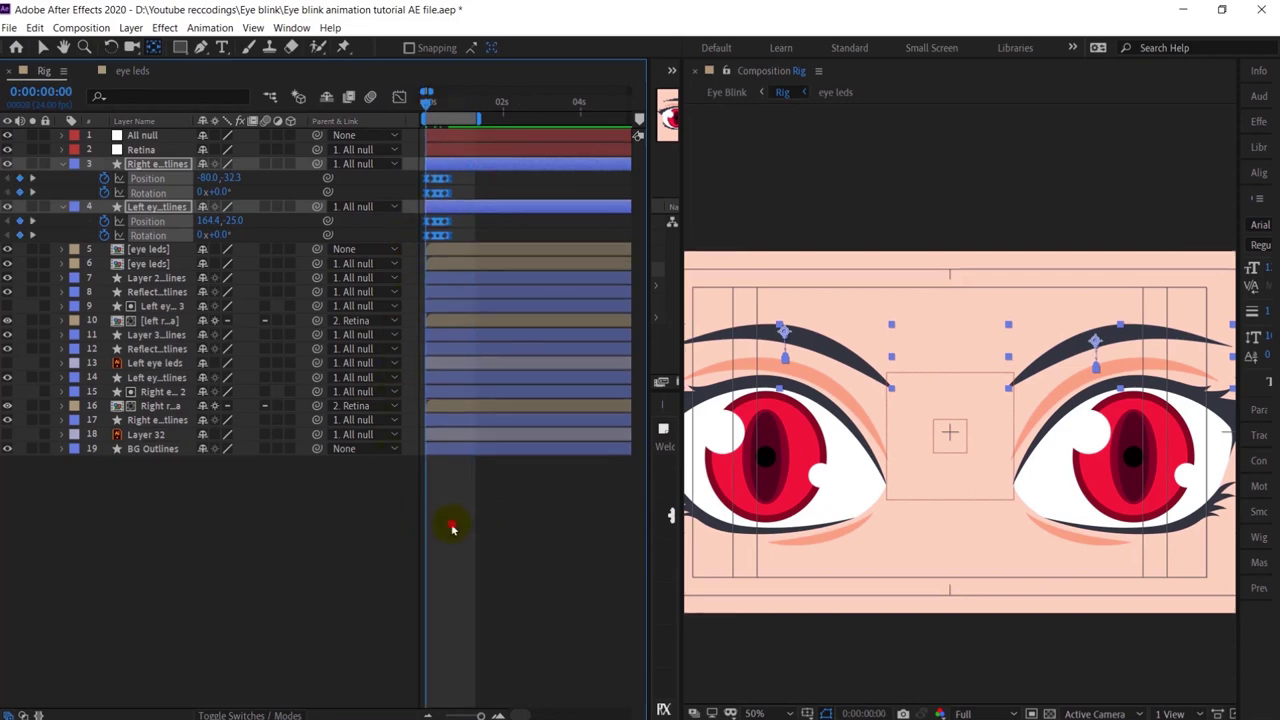
left_click(453, 527)
key("equal")
key("equal")
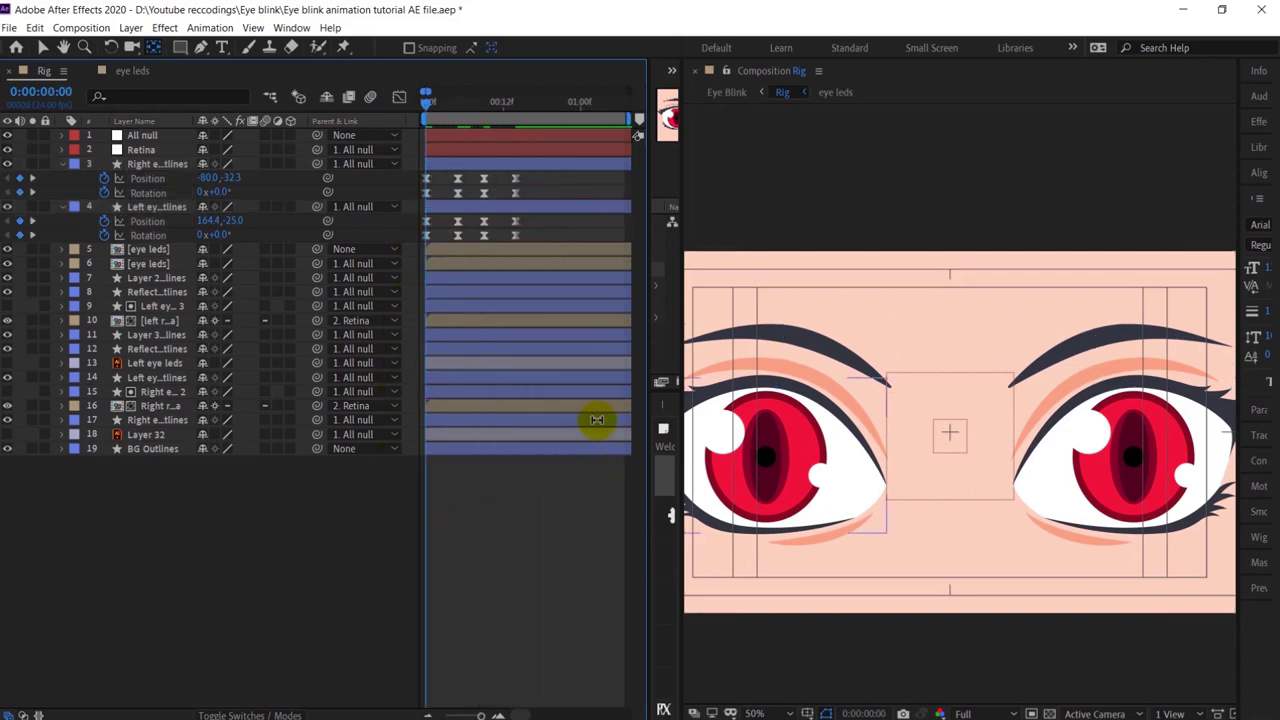
Step: Add position keyframes at frame 0 to both the left and right retina layers
left_click(180, 322)
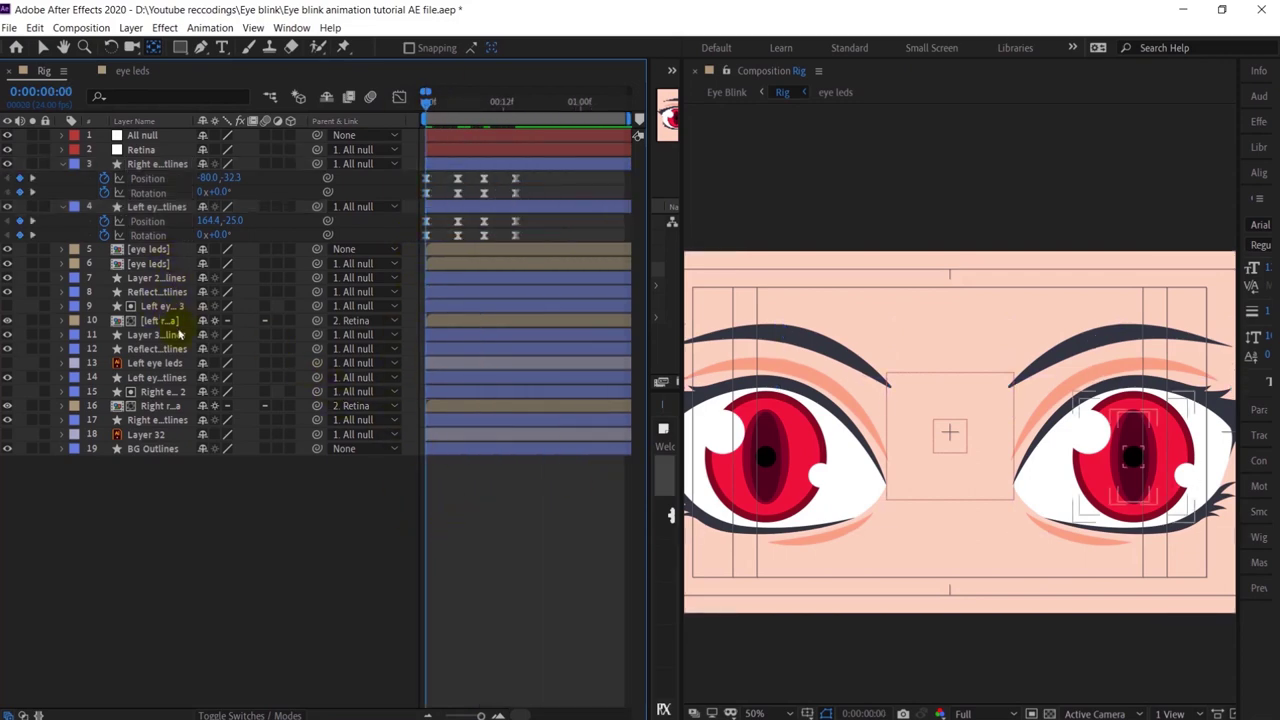
left_click(168, 405, "ctrl")
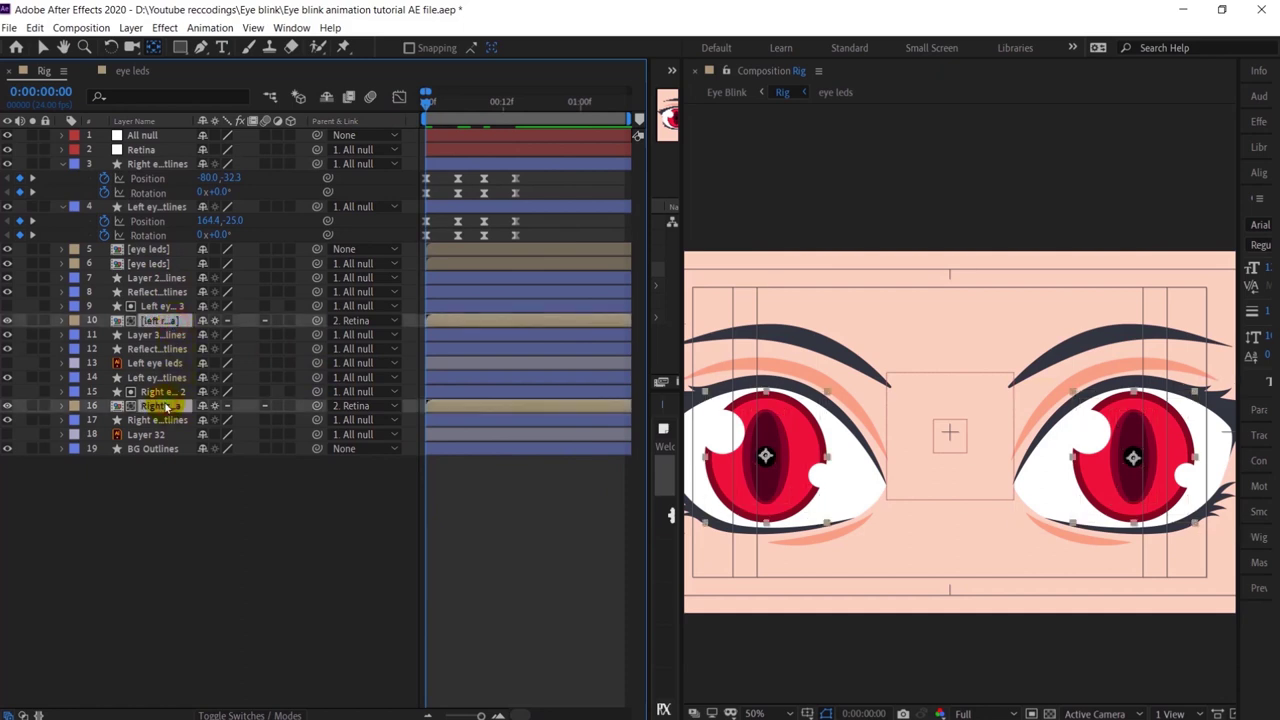
key("p")
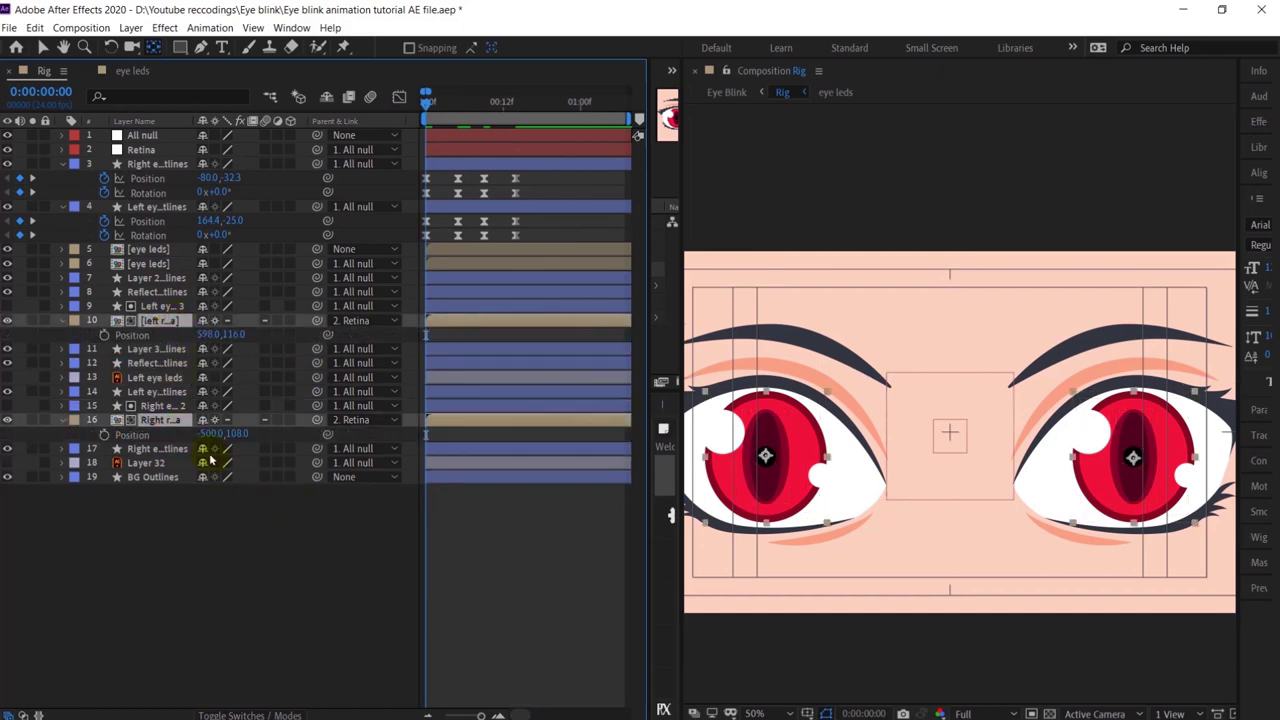
left_click(103, 336)
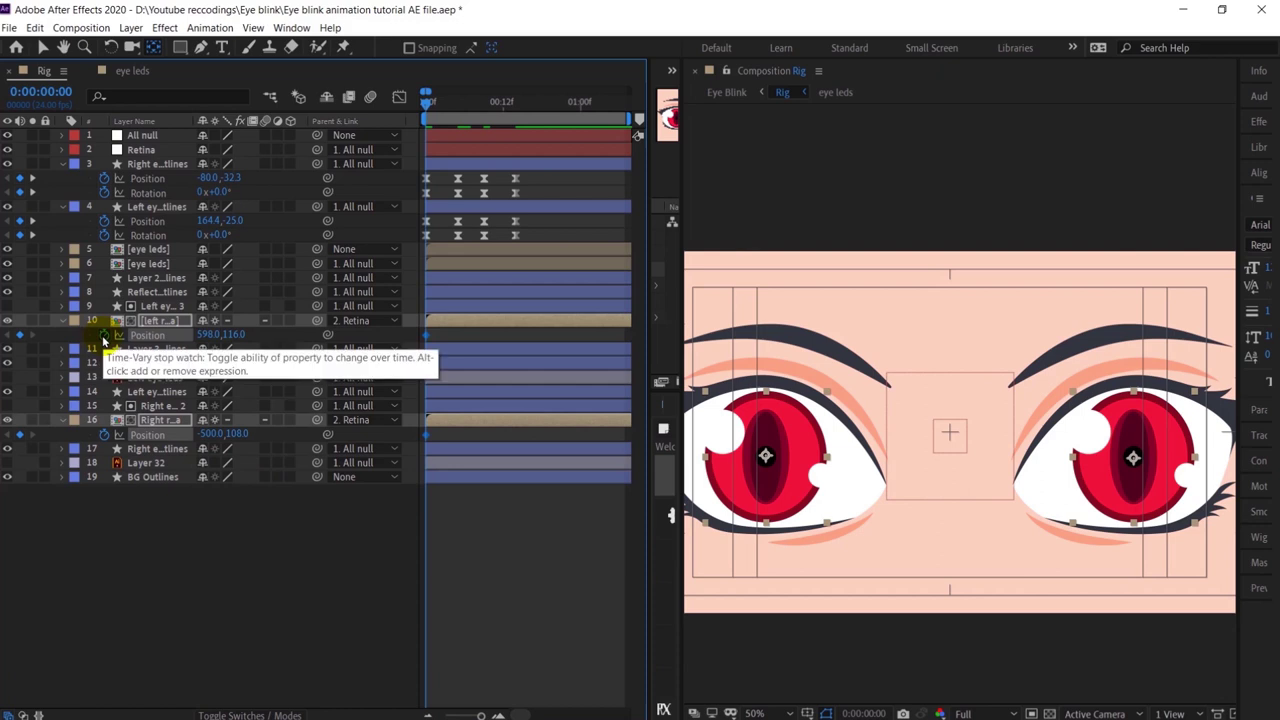
Step: At frame 5, lower the retina layers to y 166 (left) and y 158 (right)
key("Page_Down")
key("Page_Down")
key("Page_Down")
key("Page_Down")
key("Page_Down")
key("Down")
key("Down")
key("Down")
key("Down")
key("Down")
key("Down")
key("Down")
key("Down")
key("Down")
key("Down")
key("Down")
key("Down")
key("Down")
key("Down")
key("Down")
key("Down")
key("Down")
Step: Duplicate both retinas' position keyframes from frame 9, time-reverse the copies and play back the blink
key("Page_Down")
key("Page_Down")
key("Page_Down")
key("Page_Down")
left_click_drag(471, 333, 414, 346)
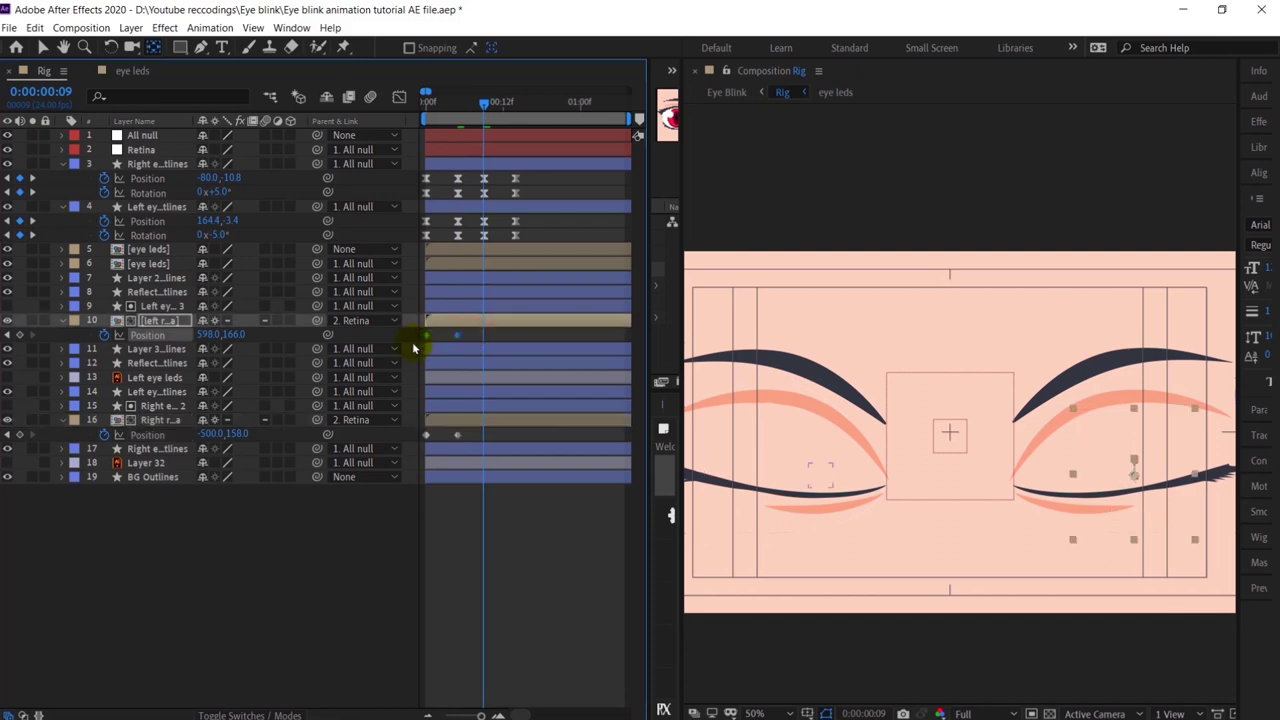
right_click(486, 337)
mouse_move(563, 517)
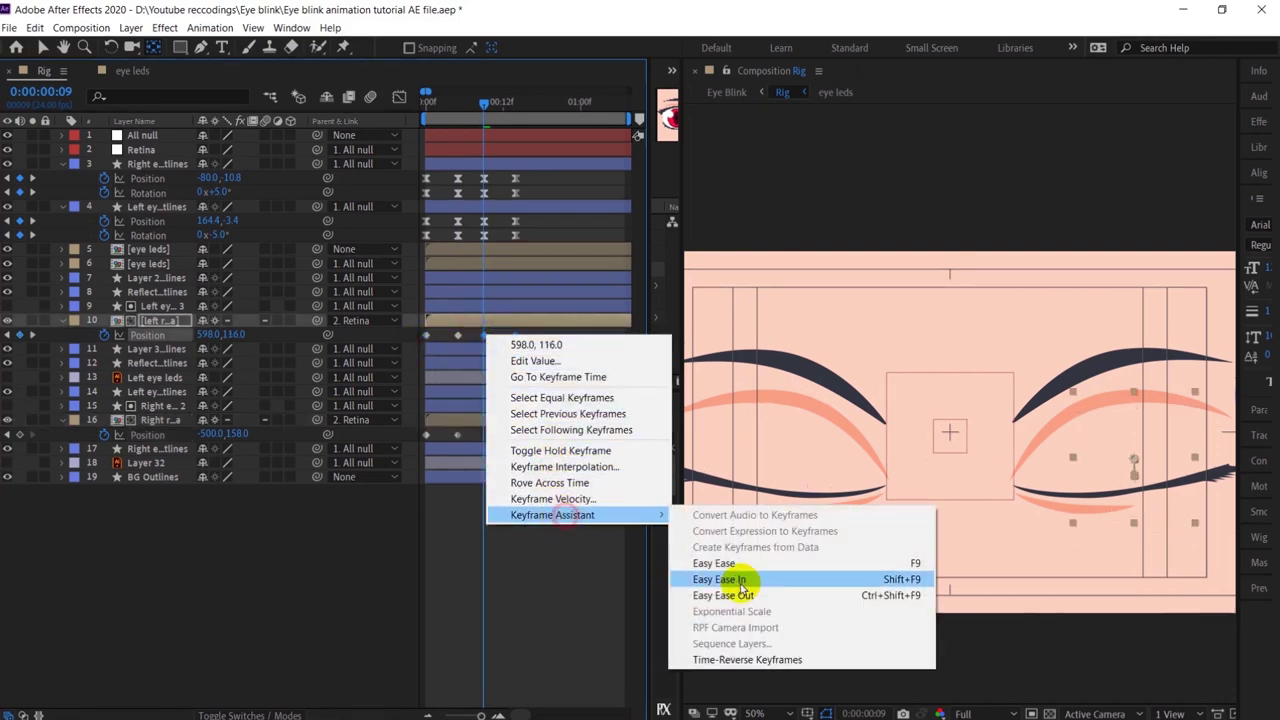
left_click(716, 638)
left_click(485, 436)
key("space")
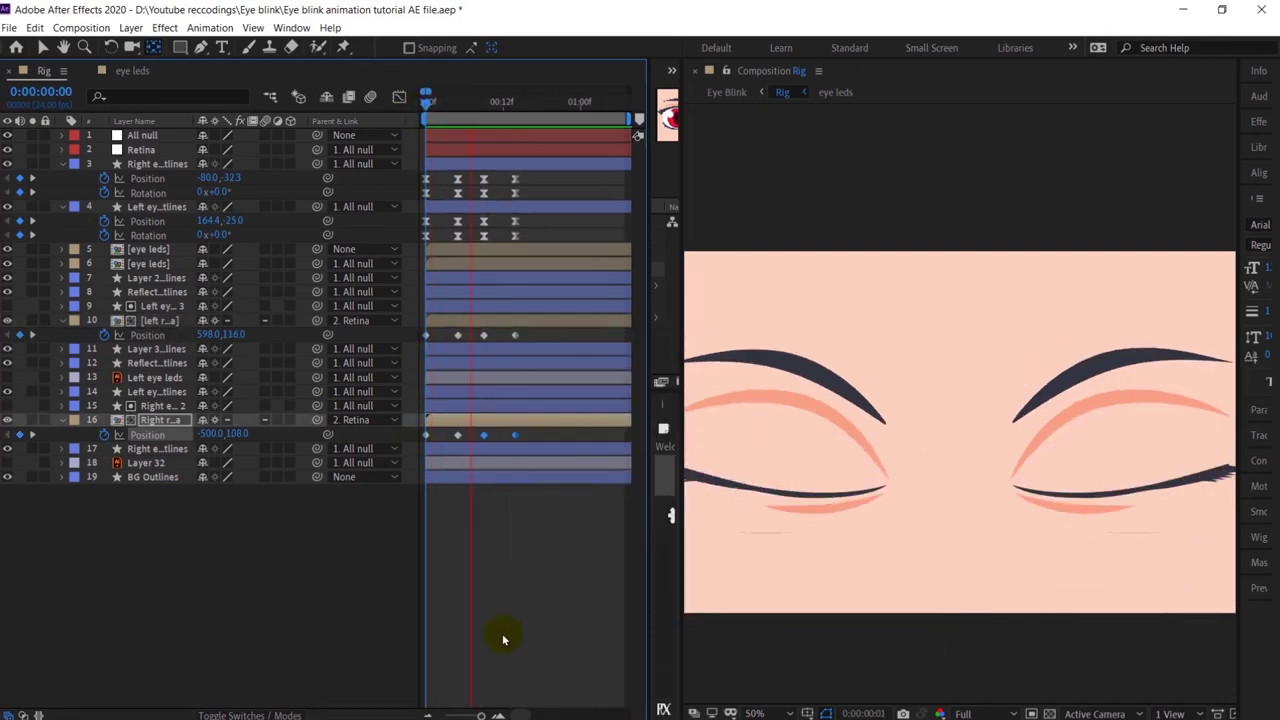
key("space")
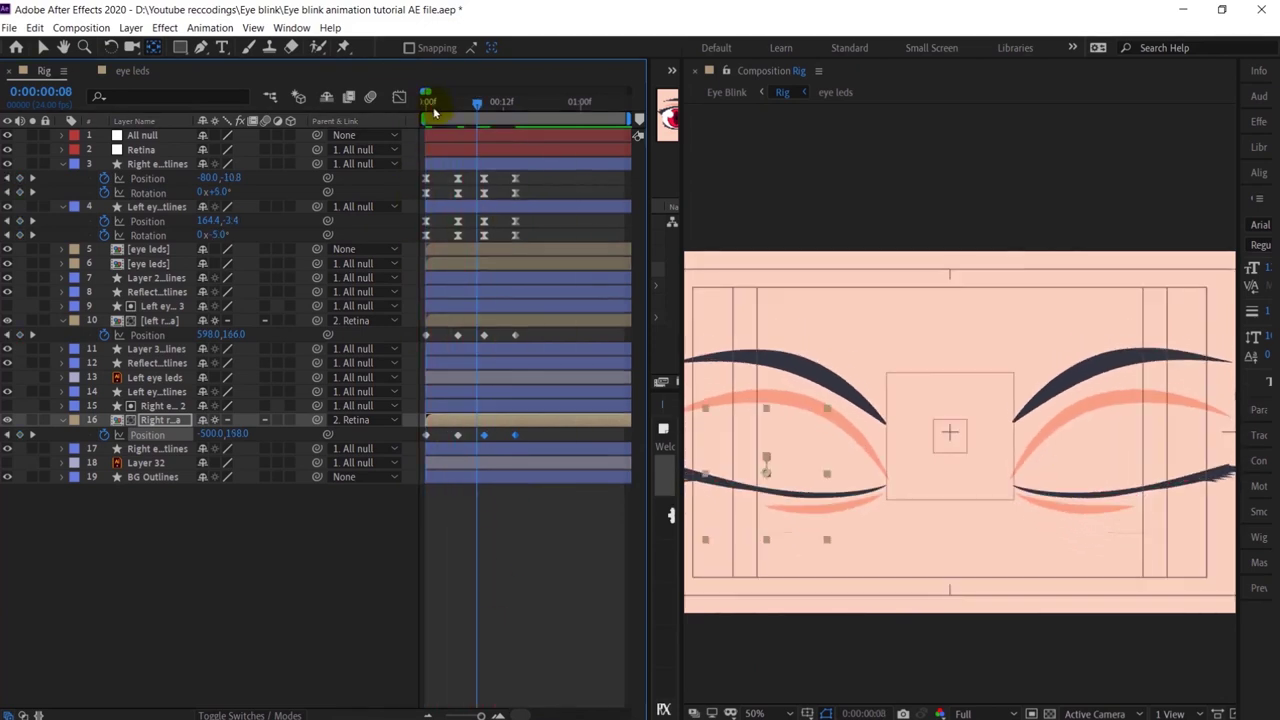
Step: Add a position keyframe to the All null layer at frame 0
left_click(431, 103)
key("Page_Up")
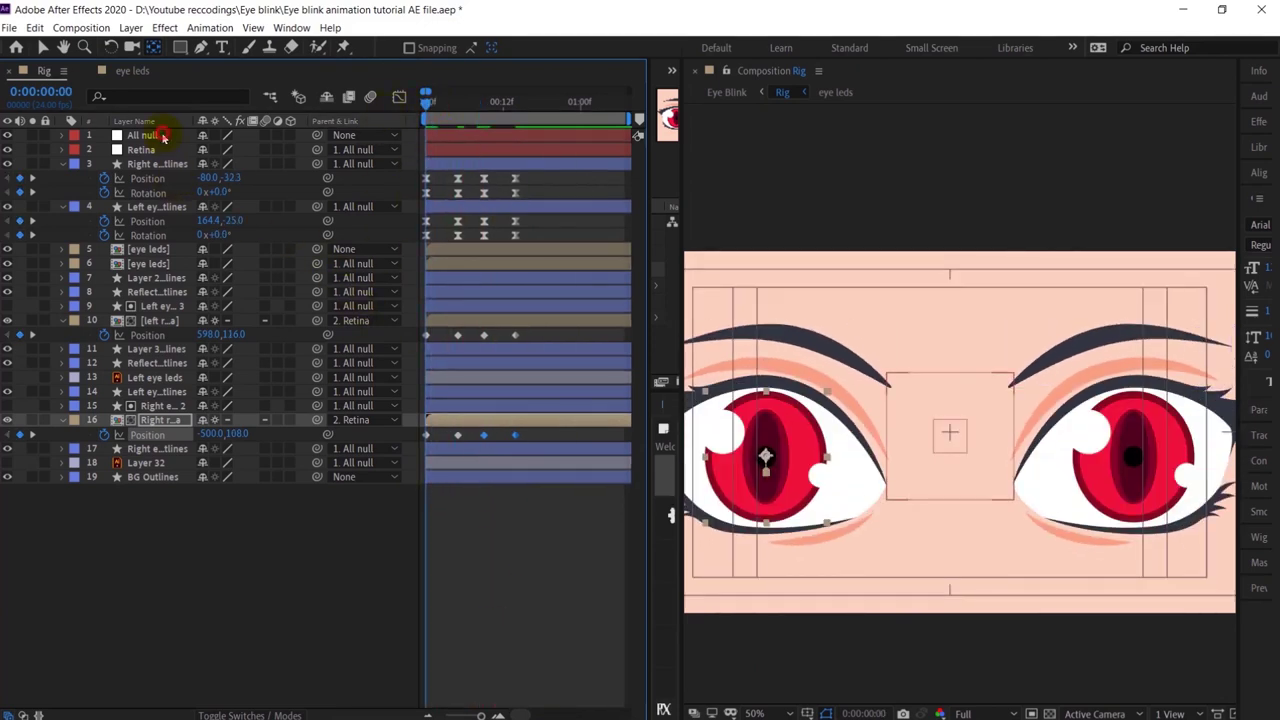
left_click(142, 135)
key("comma")
key("period")
key("comma")
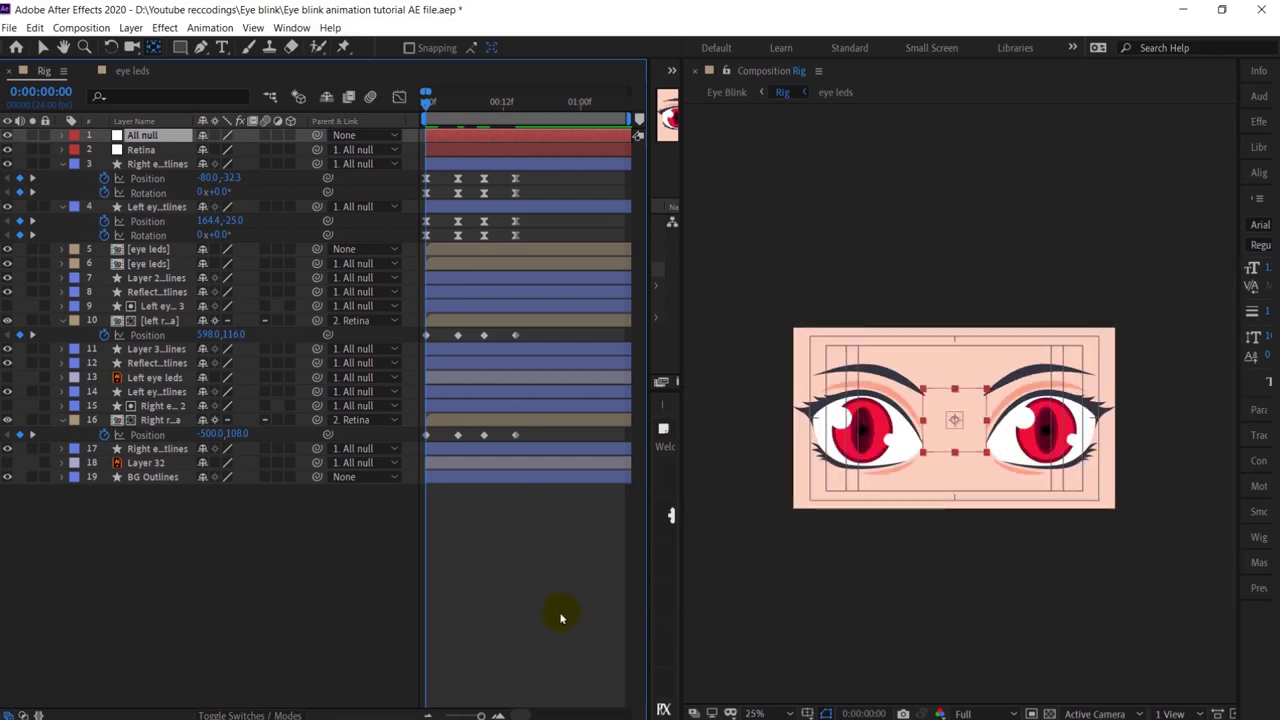
key("p")
left_click(105, 151)
left_click(162, 135)
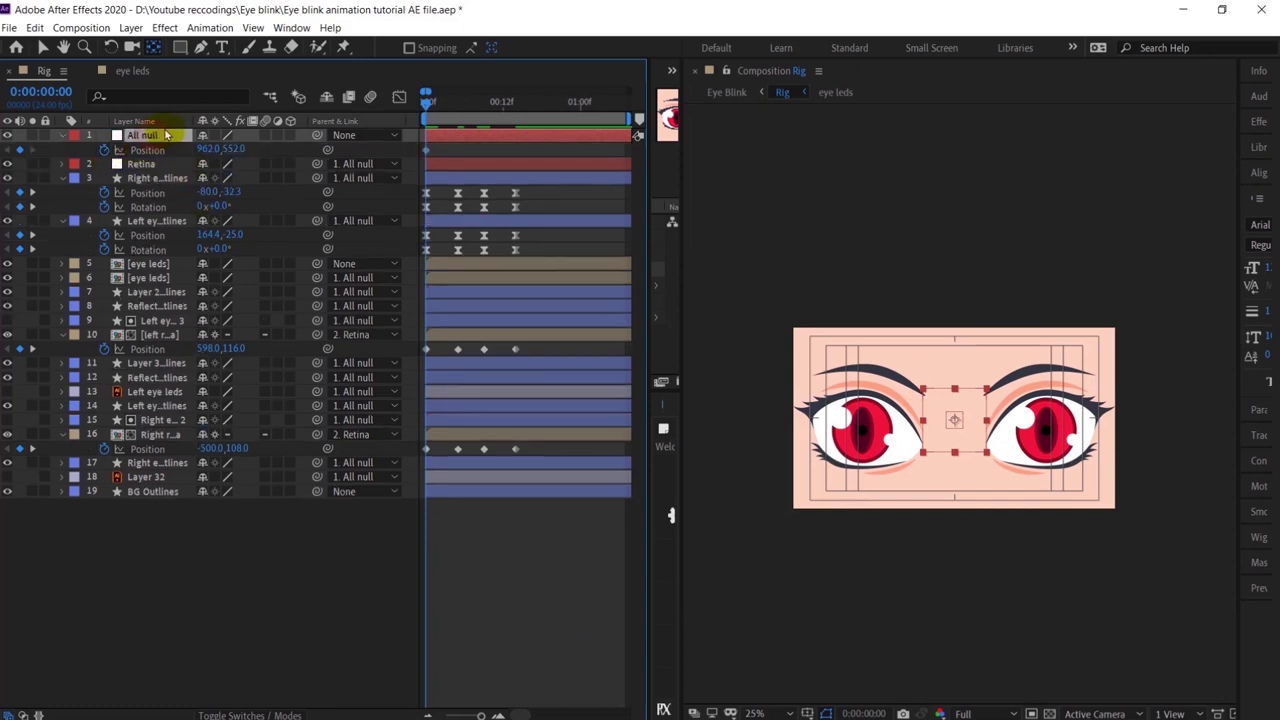
Step: Test-move the All null, undo the move and parent the unlinked eye leds layer 5 to All null
key("v")
left_click_drag(975, 441, 948, 436)
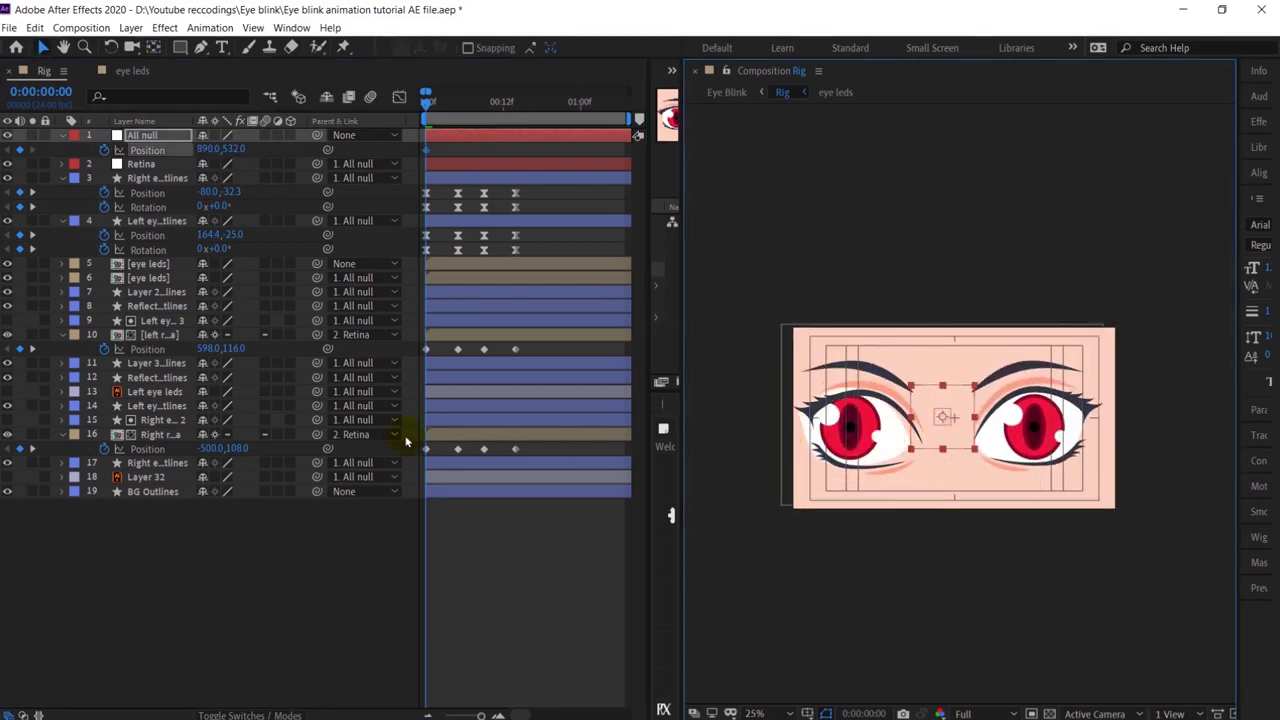
key("ctrl+z")
left_click(145, 263)
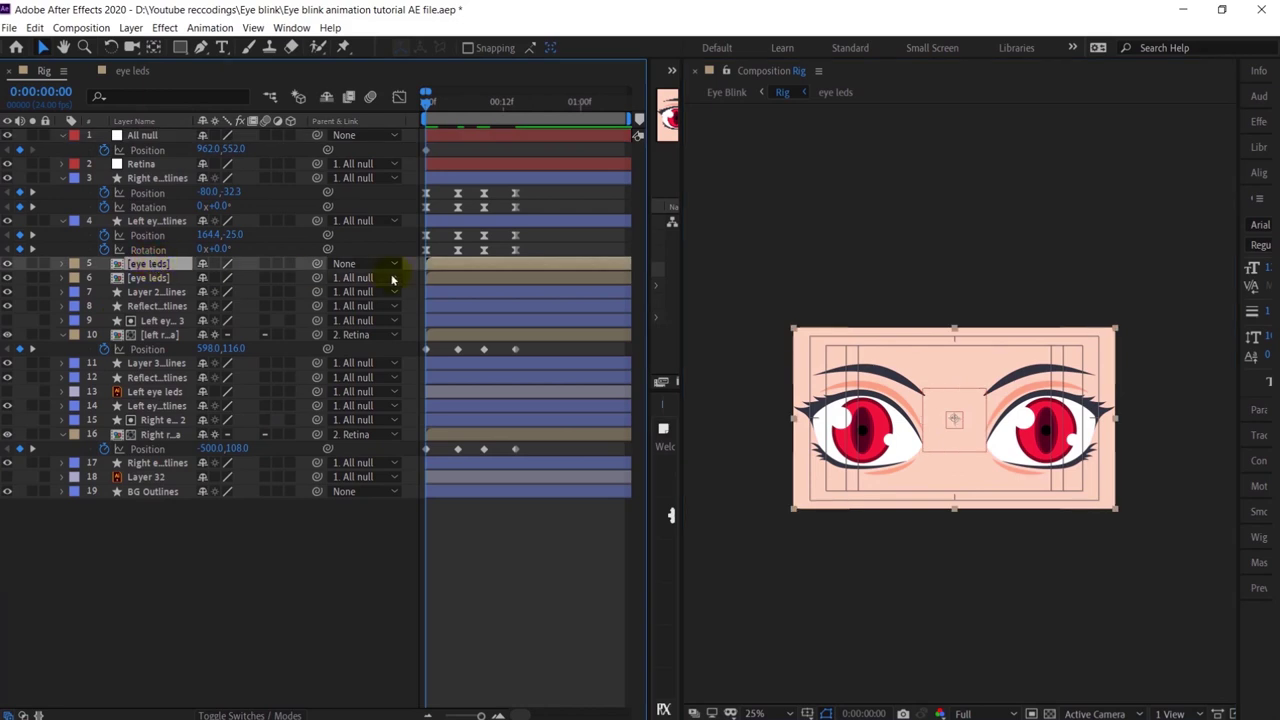
left_click_drag(318, 265, 150, 137)
Step: Try moving the All null and the Retina null in the composition to check which parts follow each one
left_click(960, 437)
left_click_drag(963, 437, 957, 412)
key("ctrl+z")
scroll(1080, 451, "up", 1)
scroll(1083, 451, "down", 1)
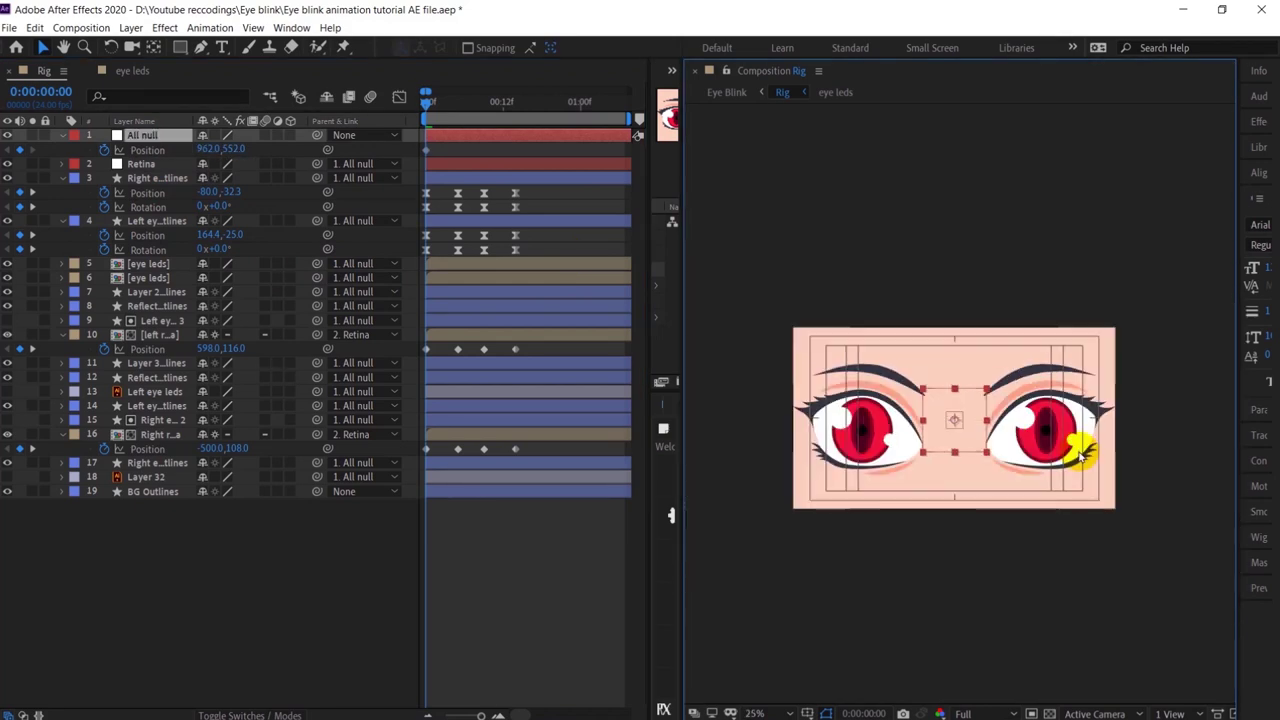
left_click(163, 166)
mouse_move(957, 422)
left_mouse_down()
mouse_move(970, 422)
mouse_move(945, 428)
mouse_move(978, 428)
mouse_move(880, 423)
mouse_move(976, 424)
mouse_move(958, 395)
mouse_move(962, 440)
left_mouse_up()
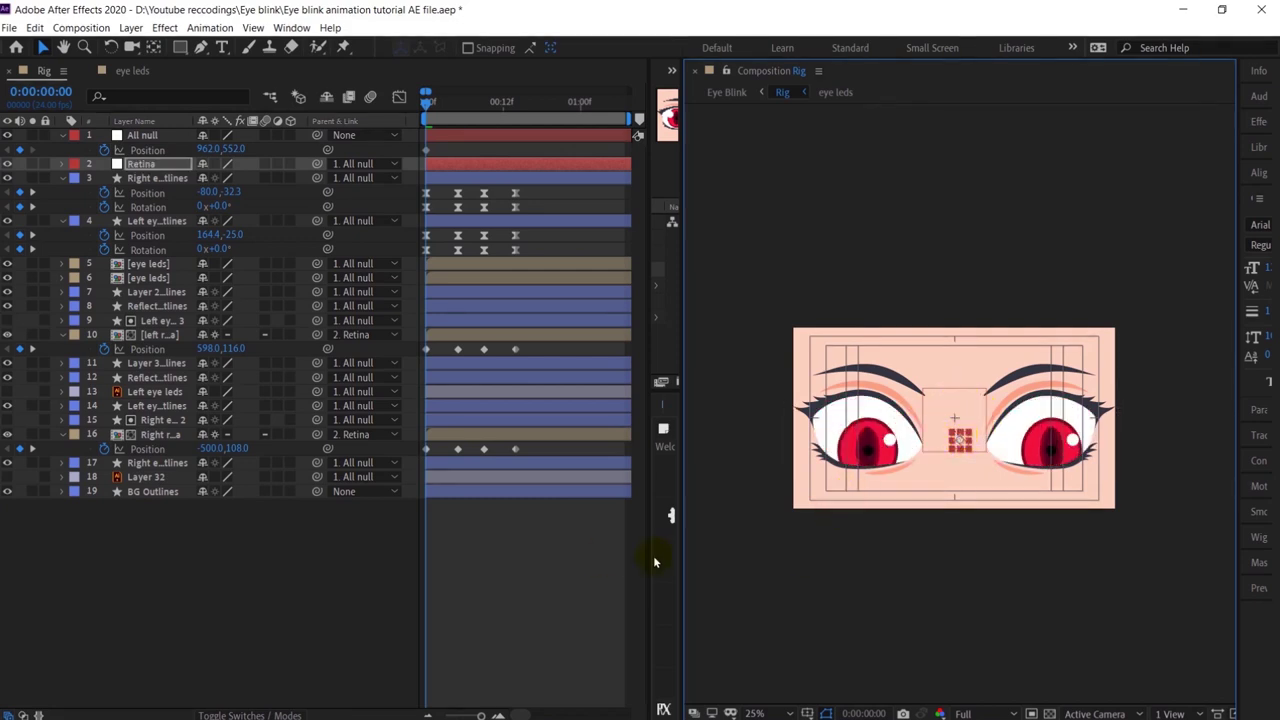
Step: At frame 5, lower the All null's position to y 576
left_click(464, 135)
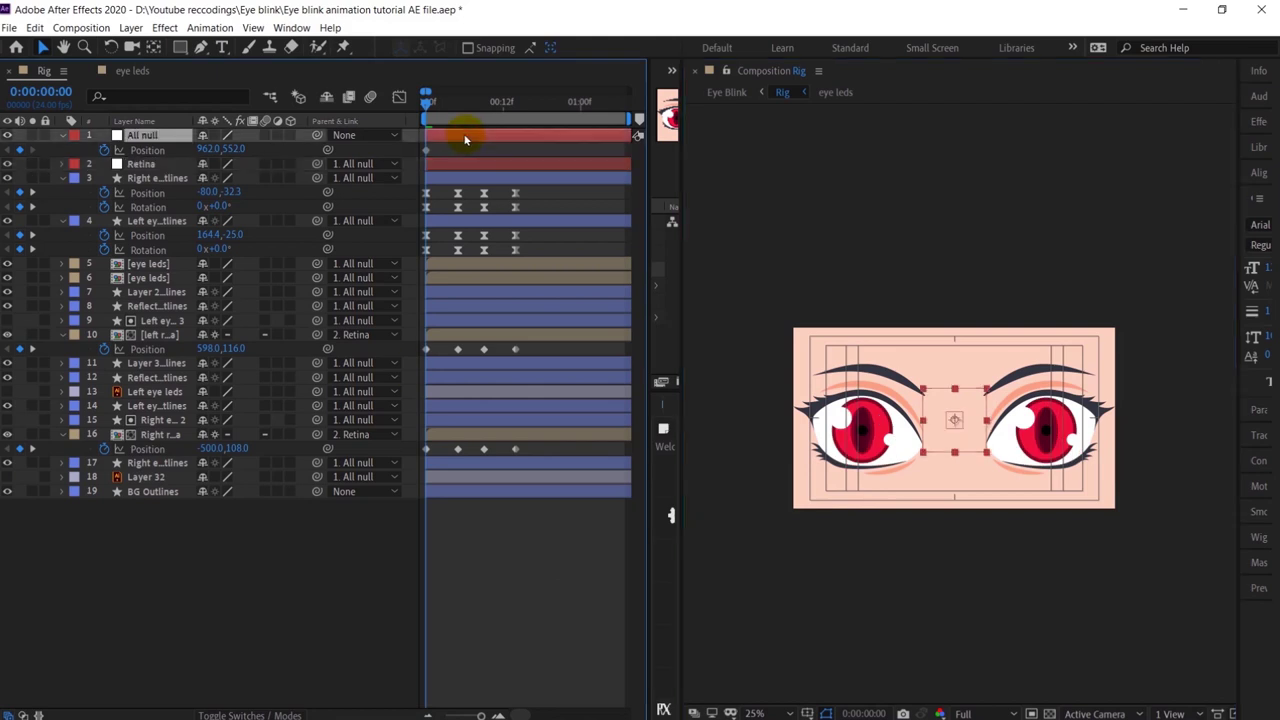
key("k")
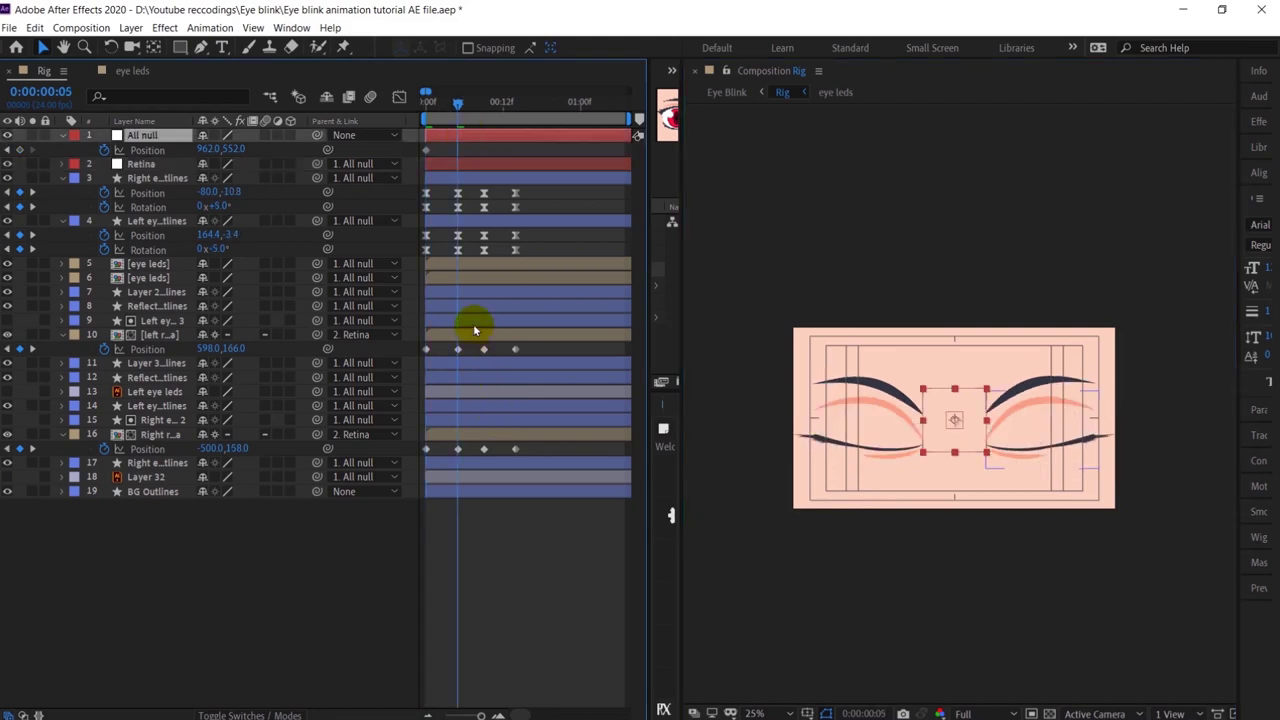
key("Down")
key("Down")
key("Down")
key("Down")
key("Down")
key("Down")
Step: Duplicate the All null's position keyframes from frame 9 and time-reverse the copies
key("k")
left_click_drag(471, 146, 417, 156)
key("ctrl+c")
key("ctrl+v")
left_click(485, 150)
right_click(485, 150)
mouse_move(570, 328)
left_click(714, 475)
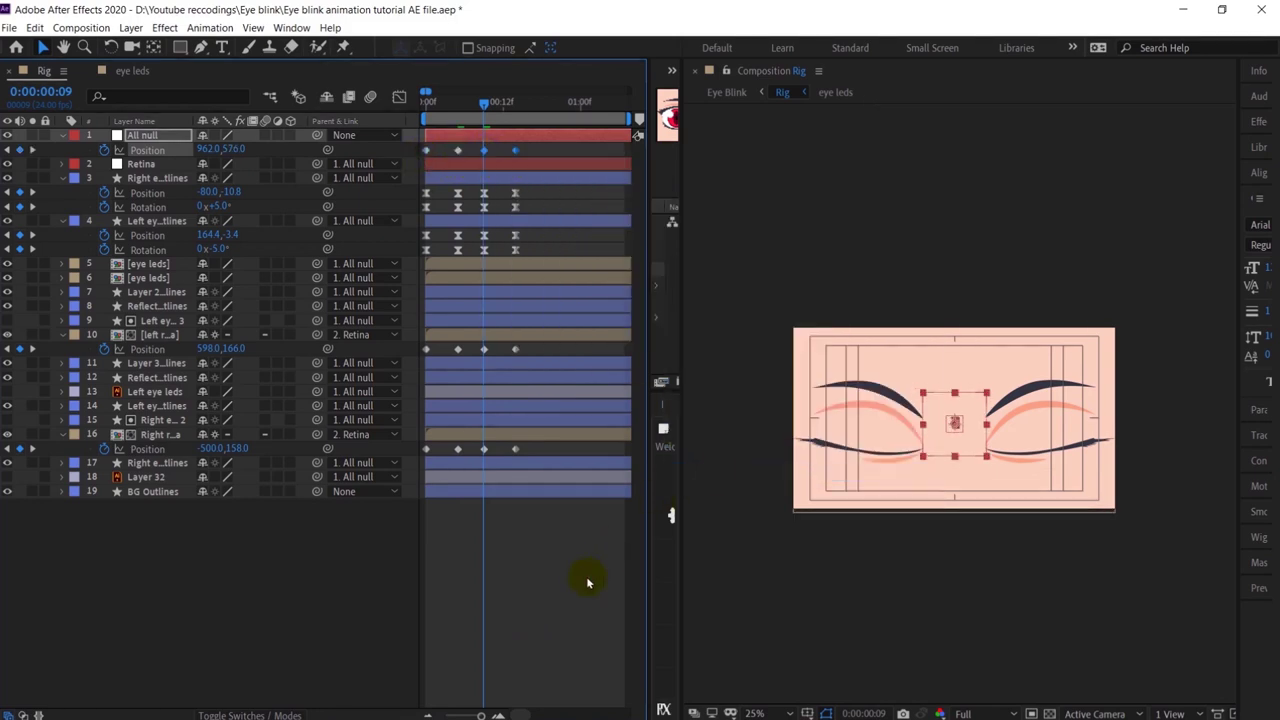
Step: Play back the blink from frame 0 to check the whole-face movement against the eyelids
left_click(588, 581)
left_click_drag(483, 104, 415, 106)
key("space")
left_click(530, 597)
key("space")
left_click(458, 105)
key("Home")
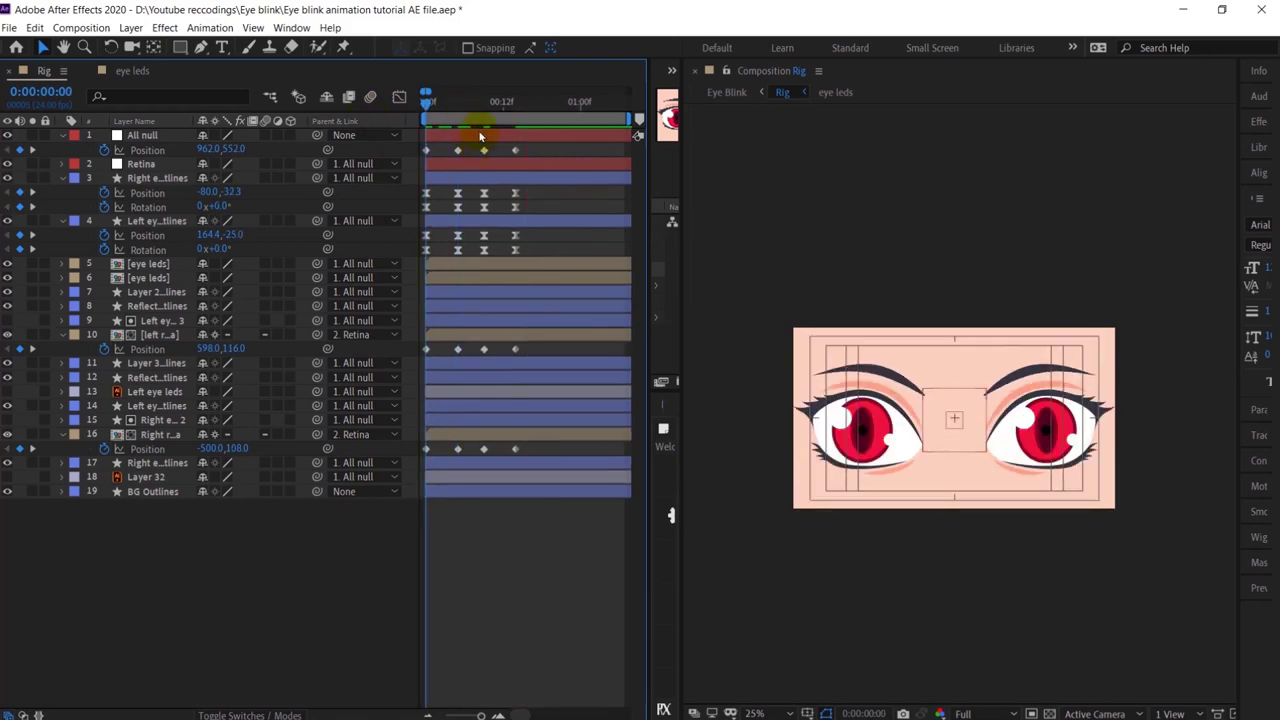
left_click(480, 137)
key("k")
key("Home")
key("space")
key("space")
Step: Shift all four of the All null's position keyframes one frame later
left_click_drag(536, 147, 414, 165)
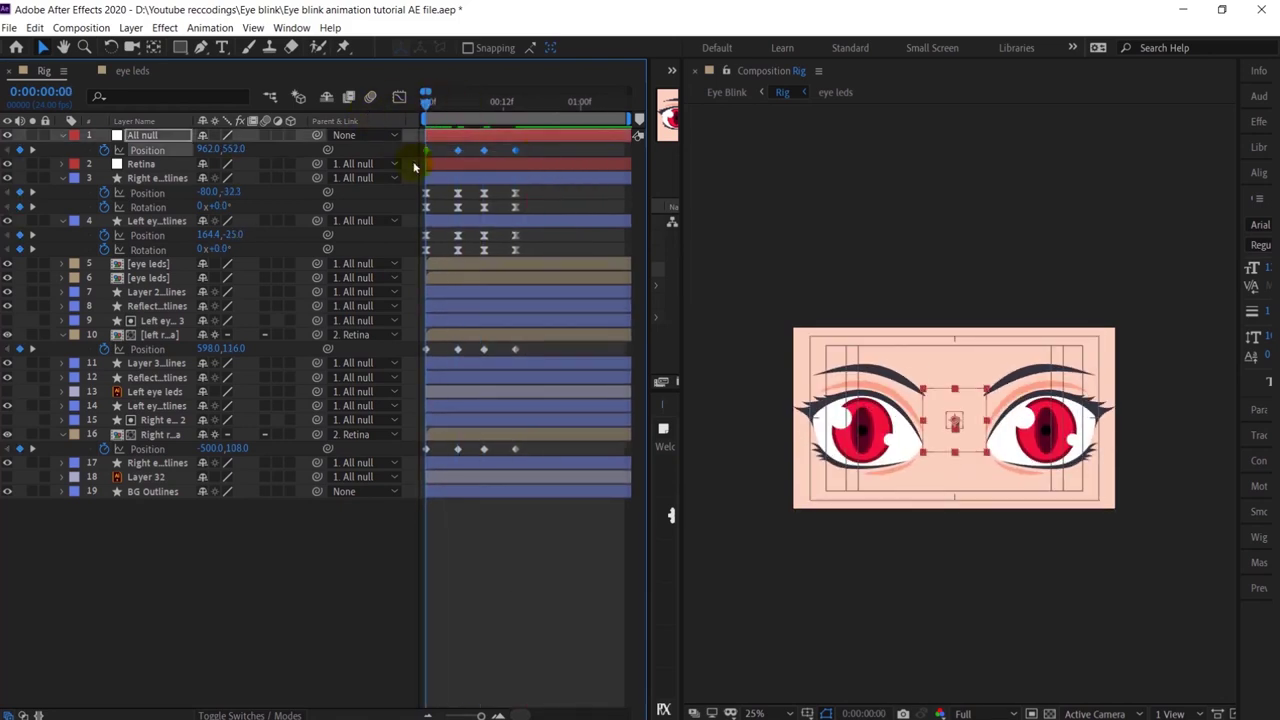
key("equal")
key("equal")
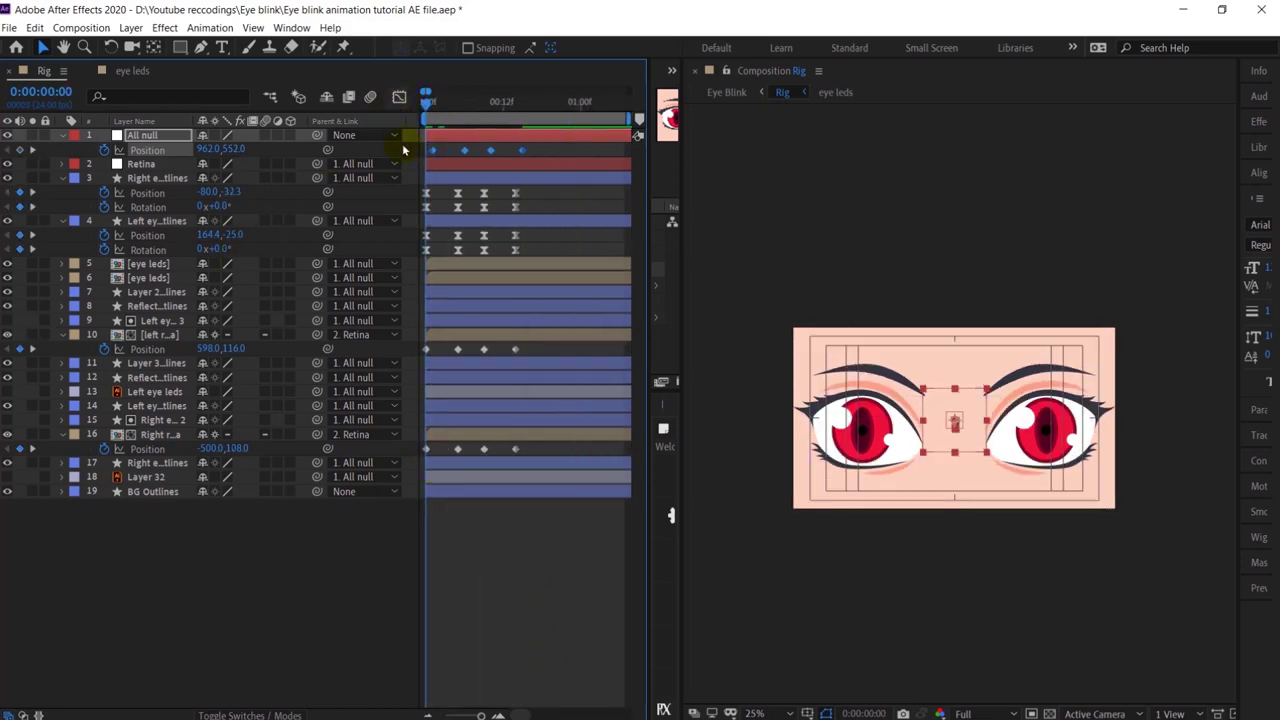
Step: Add a scale keyframe to the All null layer at frame 1
left_click_drag(433, 105, 451, 115)
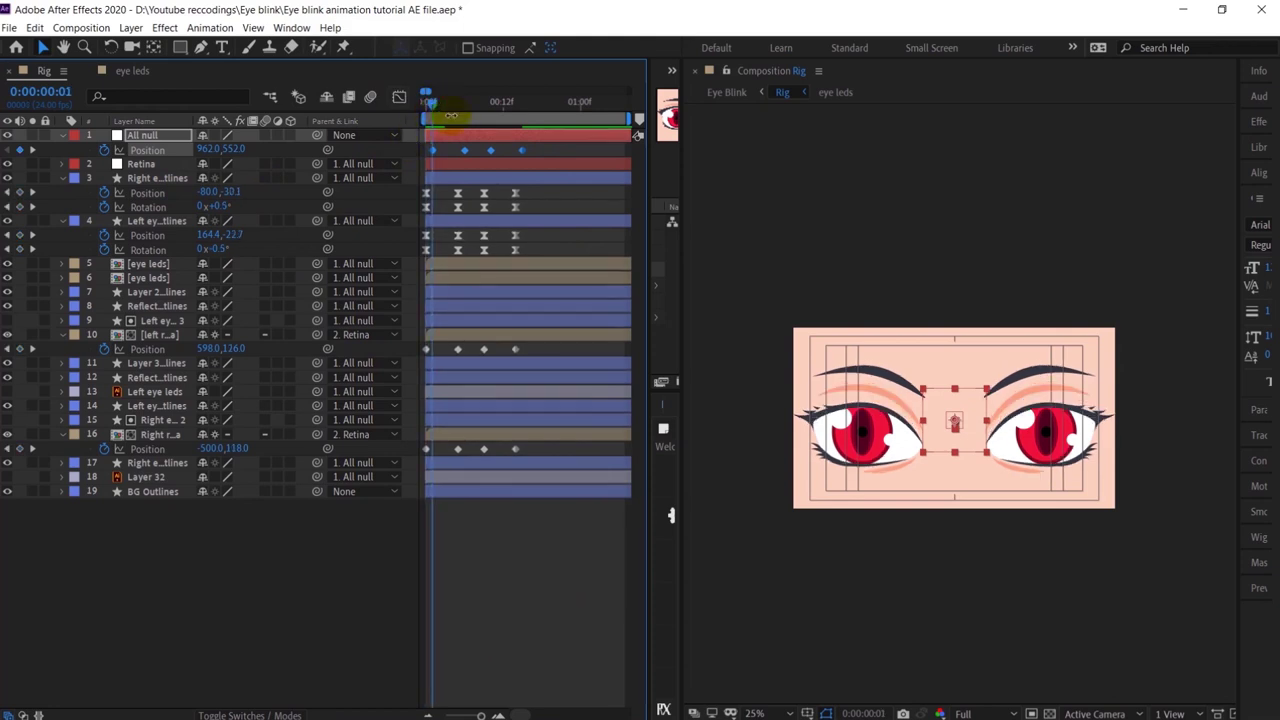
key("s")
left_click(104, 150)
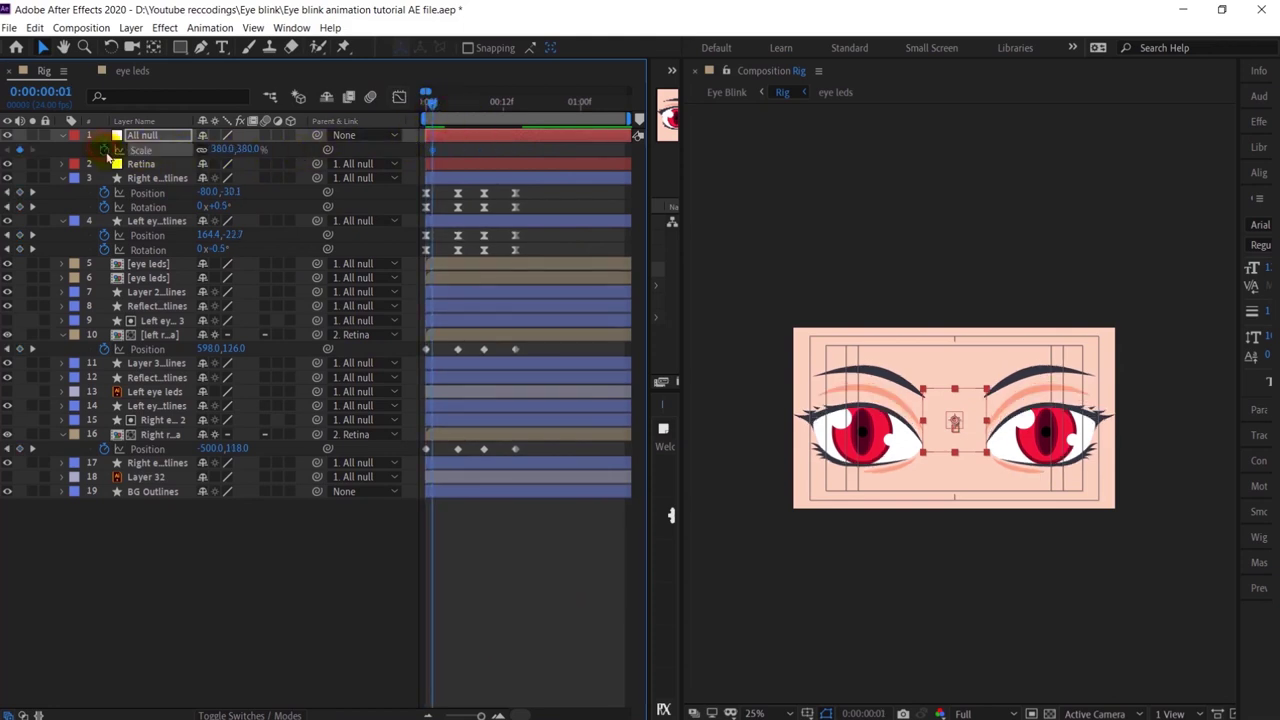